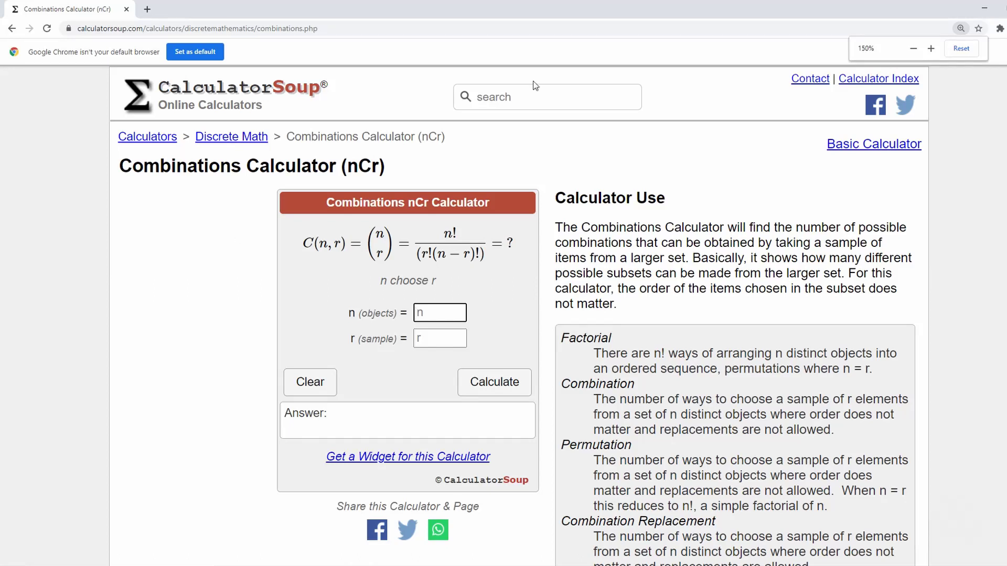
Calculate combinations for n = 30 objects and r = 15, giving 1.5511752 E+8.
click(210, 299)
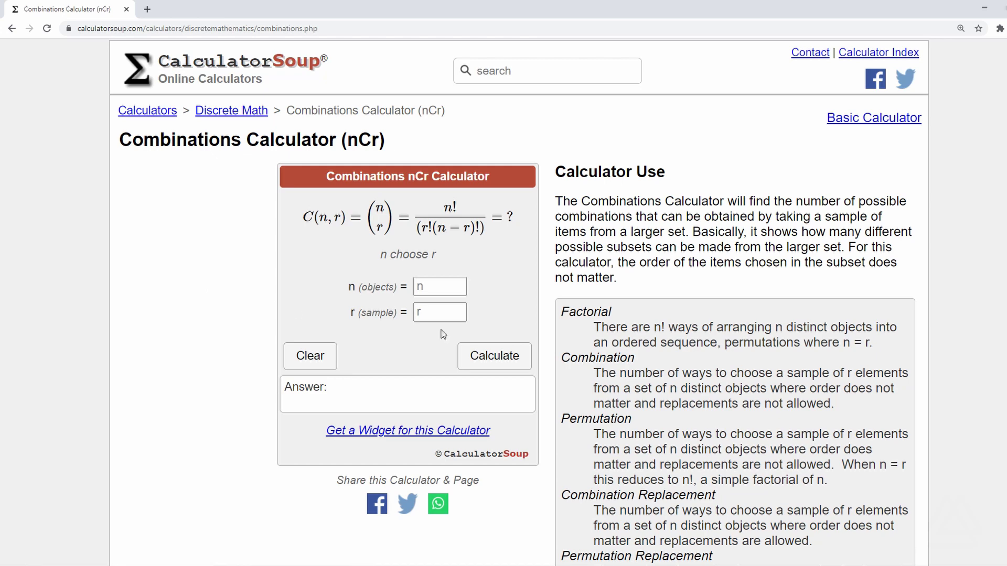
click(440, 314)
text(15)
click(510, 313)
click(446, 287)
text(30)
click(498, 359)
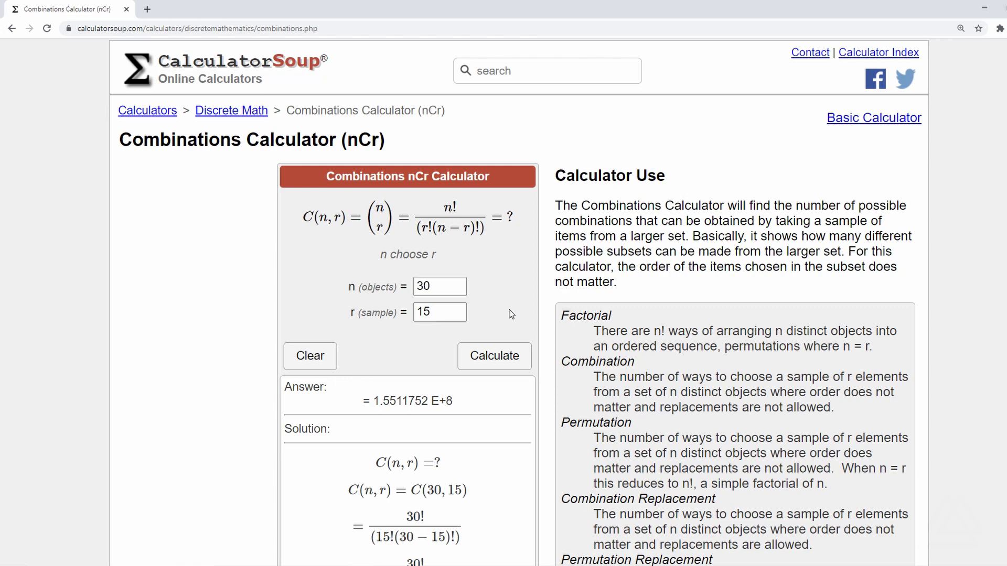
Change n to 60 and recalculate the combinations for r = 15.
click(423, 286)
drag(423, 286, 416, 286)
text(6)
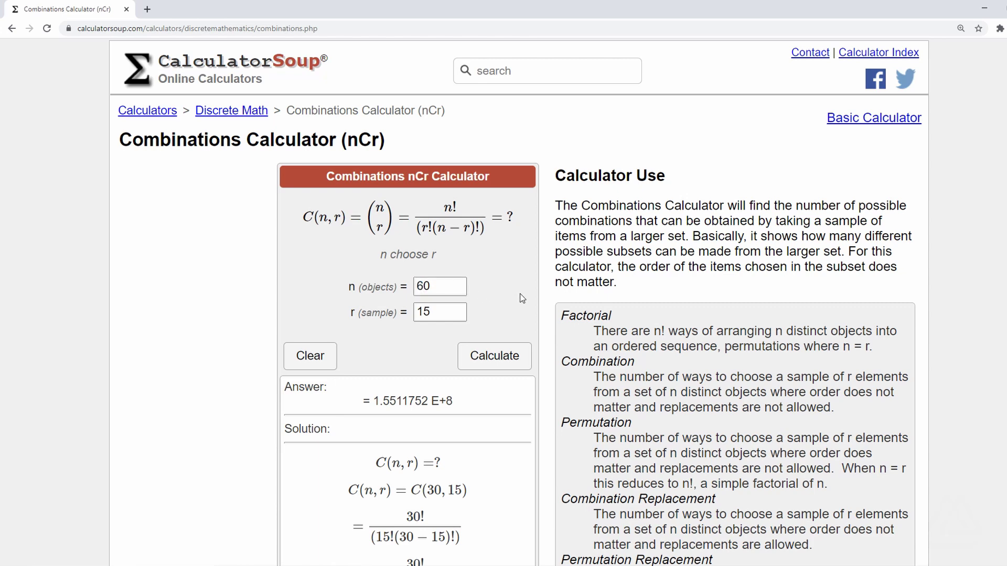
click(496, 354)
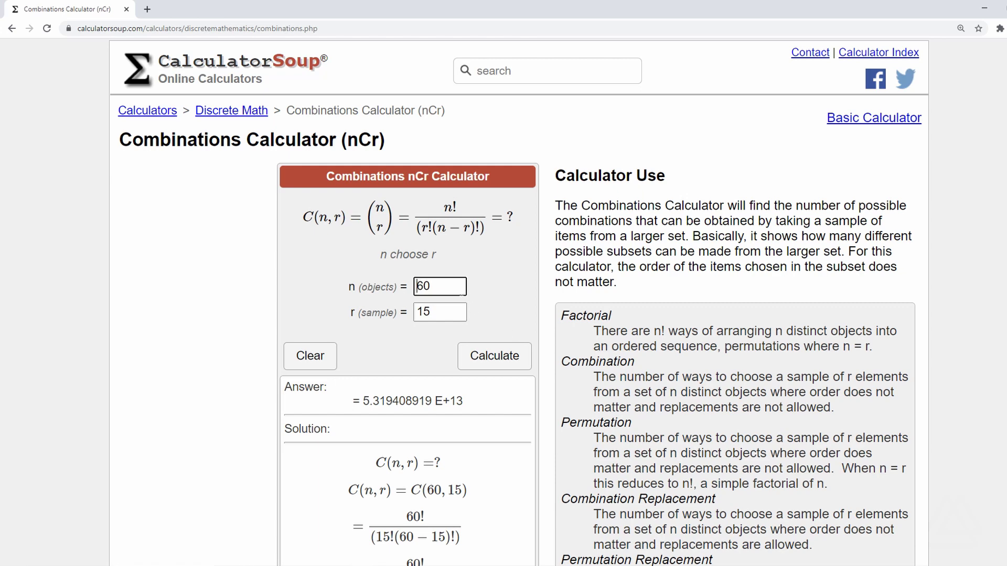
Change n to 600 and recalculate the combinations.
click(455, 287)
text(0)
click(525, 279)
click(495, 355)
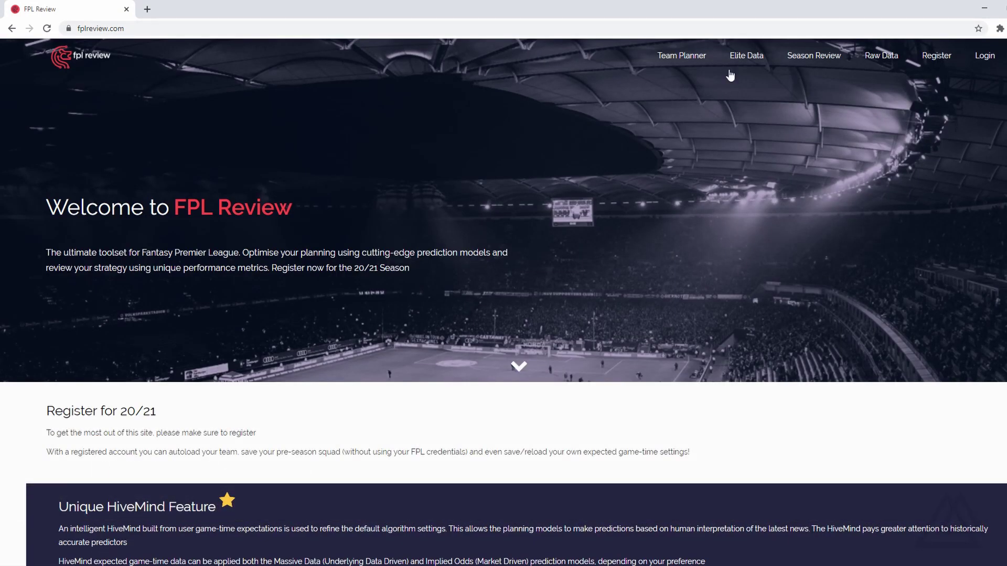
Load the Massive Data planner with a 1-gameweek projection for the entered team ID.
mouse_move(682, 58)
click(686, 86)
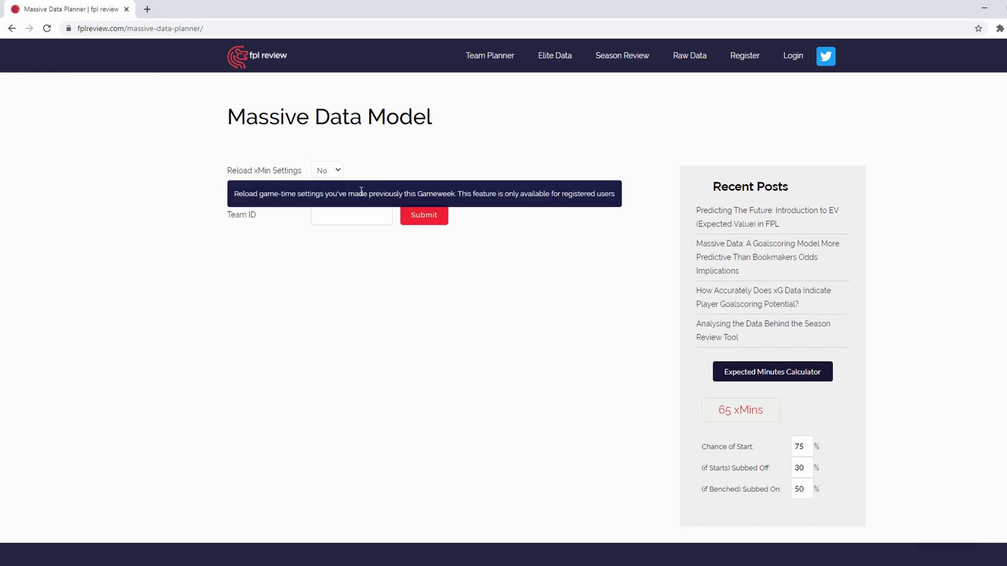
click(324, 190)
click(321, 211)
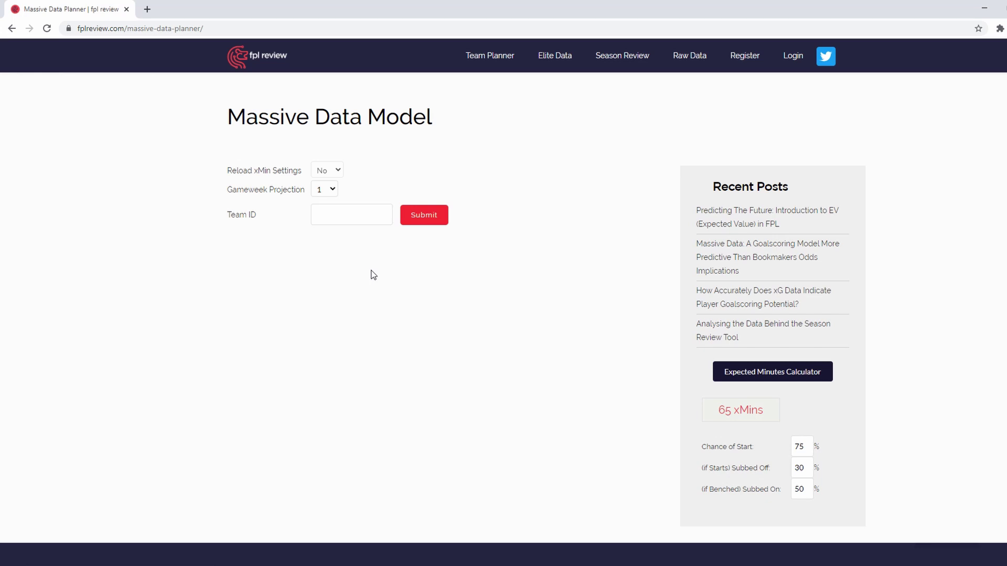
click(352, 215)
text(1)
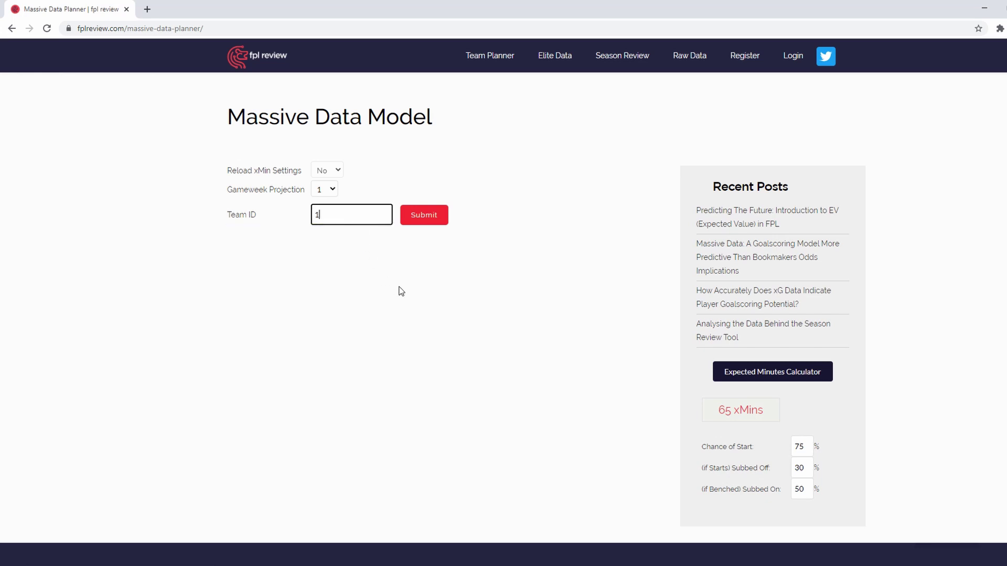
click(430, 219)
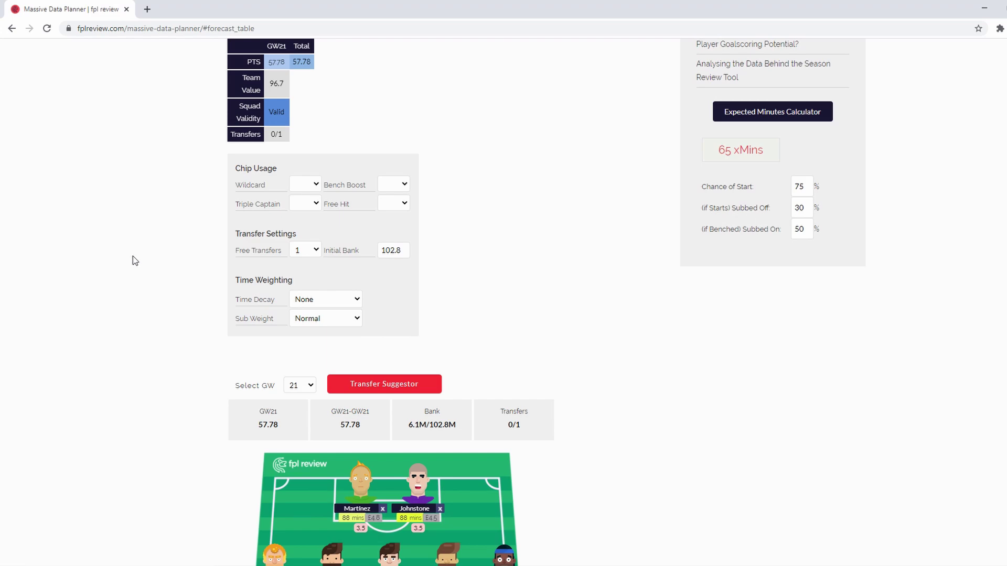
Set Load Group to All Players and download the forecast data as fplreview.csv.
scroll(131, 277, down, 6)
scroll(131, 278, down, 11)
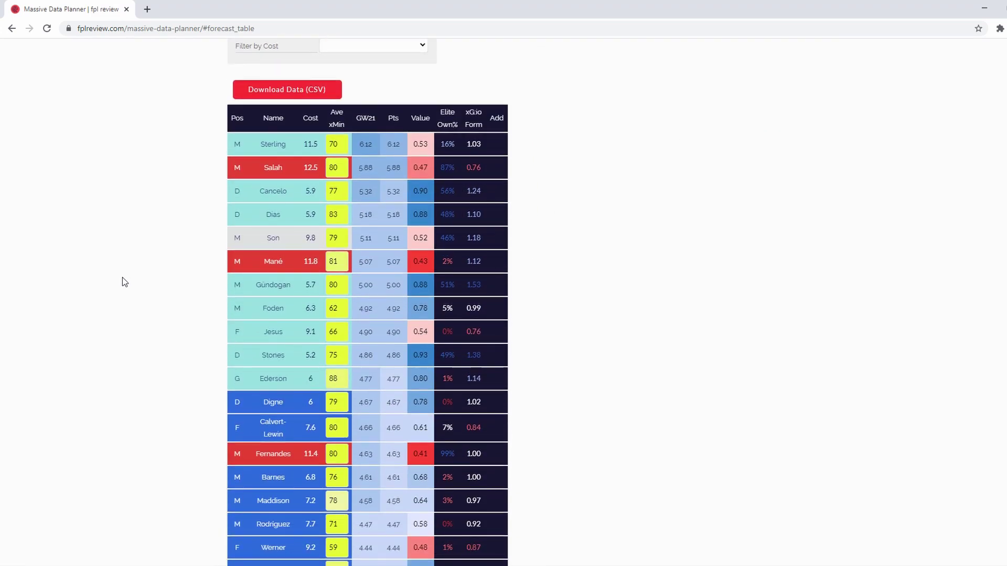
scroll(124, 282, up, 4)
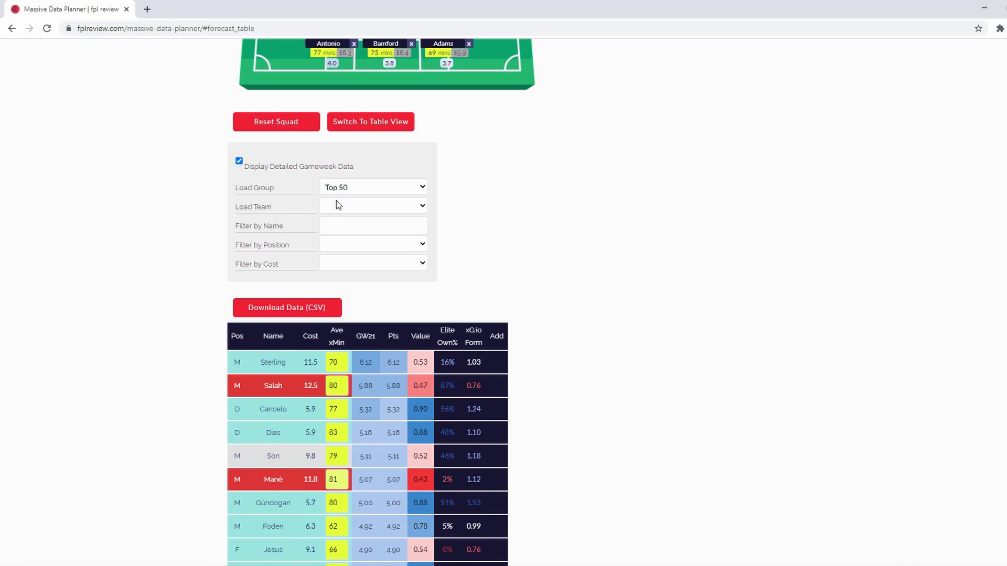
click(350, 187)
click(117, 304)
click(267, 310)
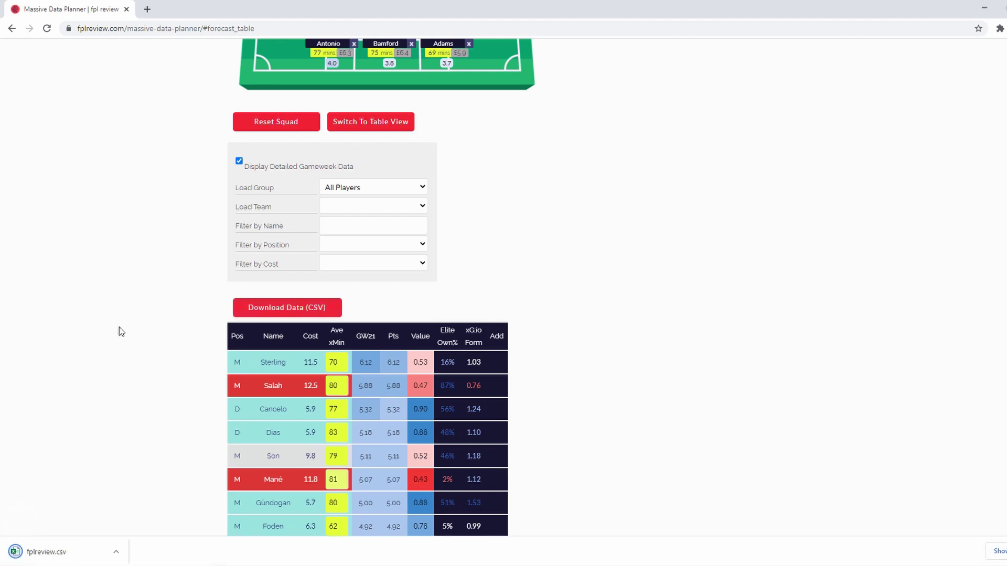
scroll(119, 322, up, 7)
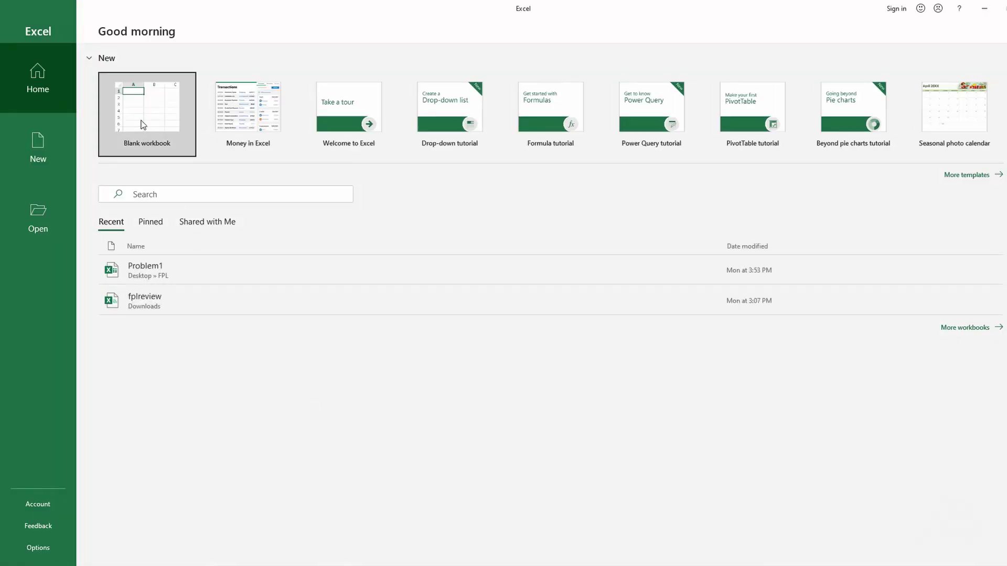
Start a new blank Excel workbook.
click(141, 125)
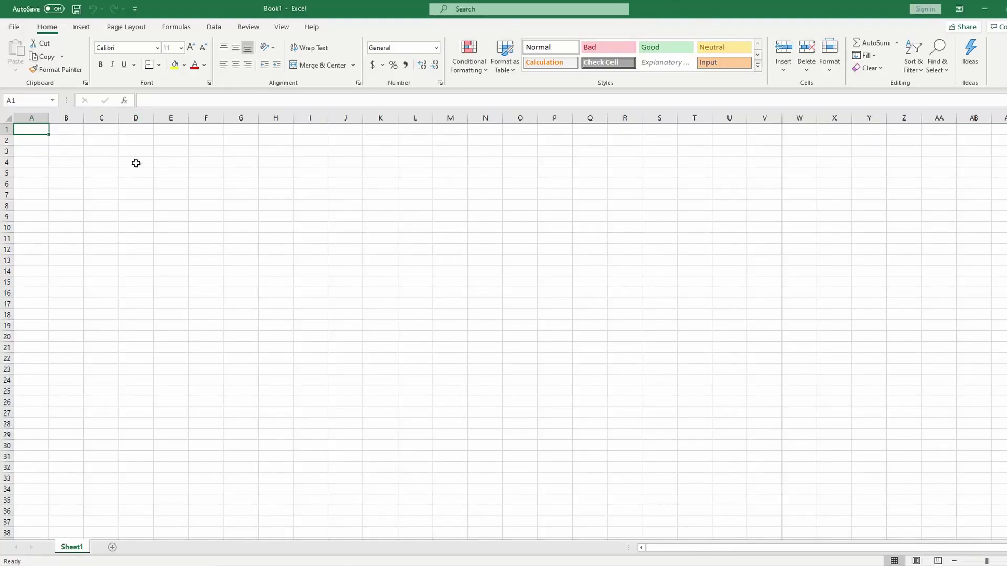
scroll(91, 163, up, 2)
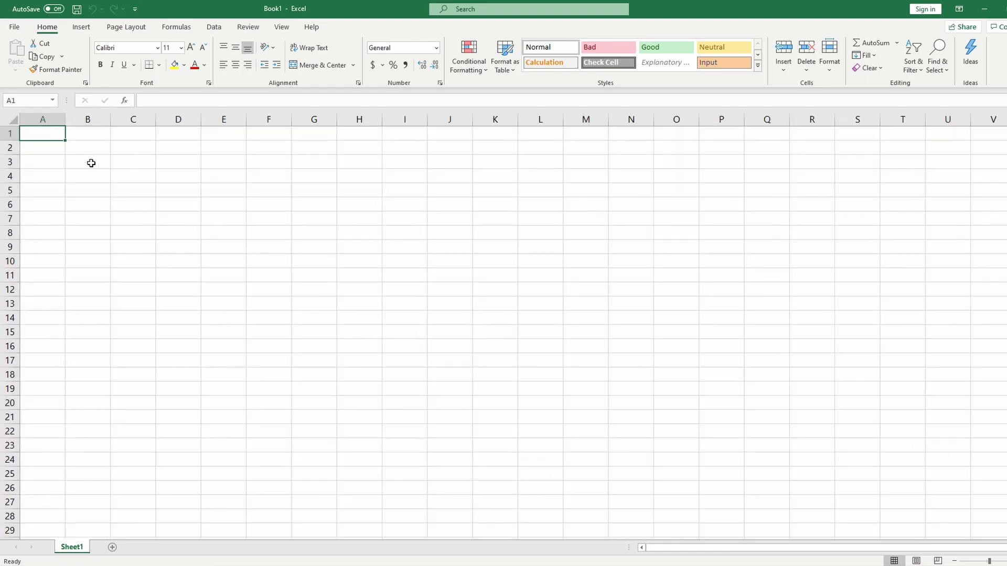
click(14, 27)
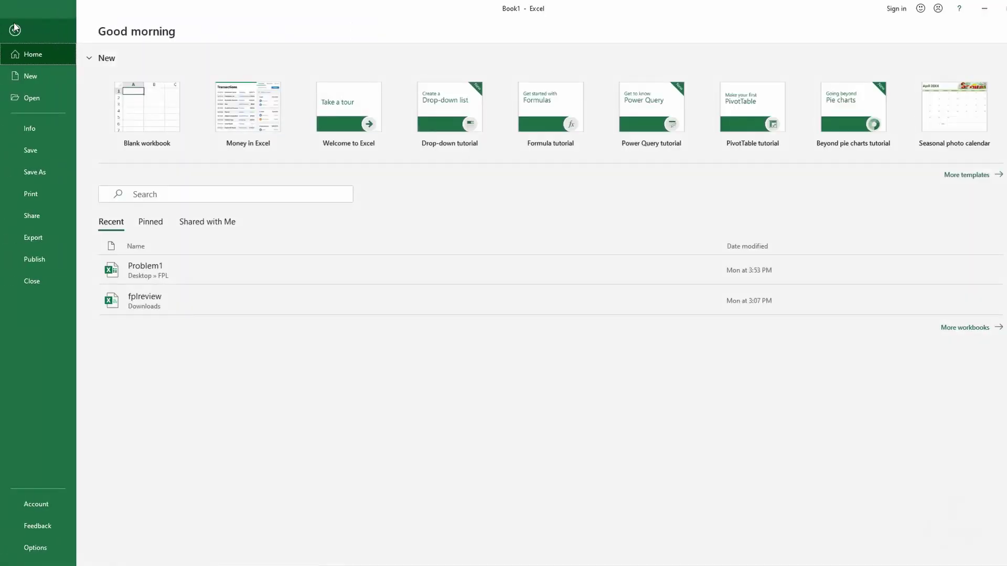
click(14, 28)
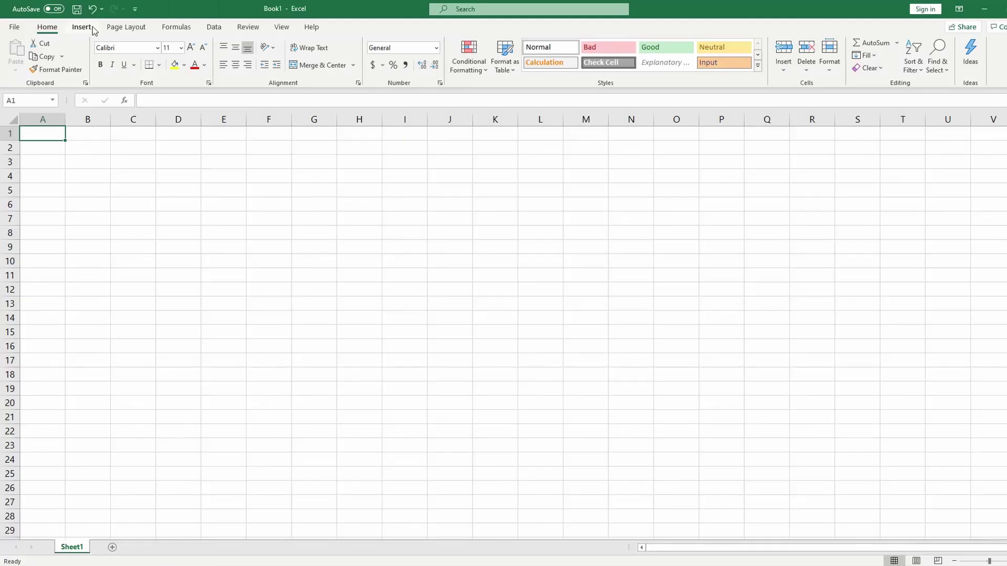
Import fplreview from the Downloads folder via Data > From Text/CSV.
click(214, 27)
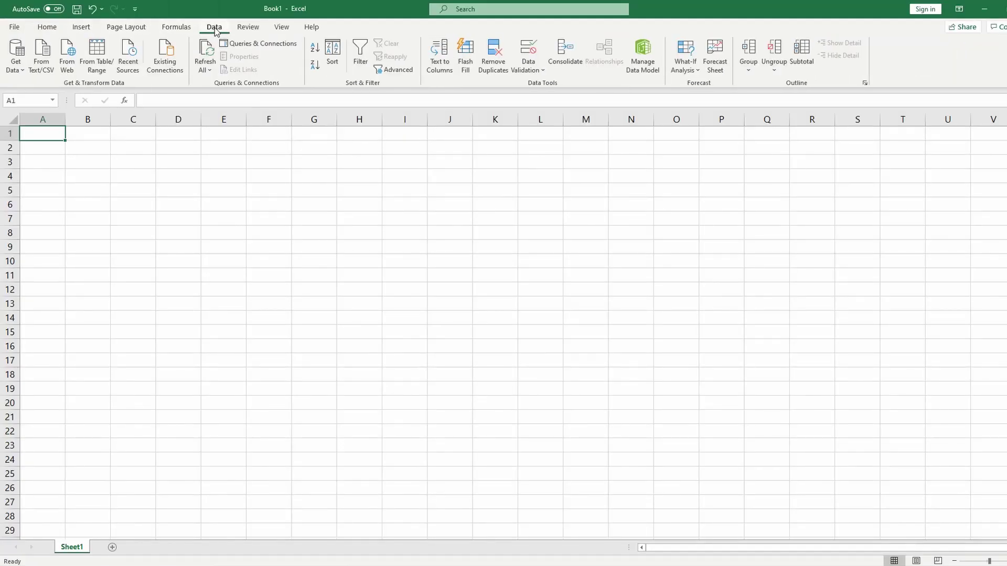
click(50, 69)
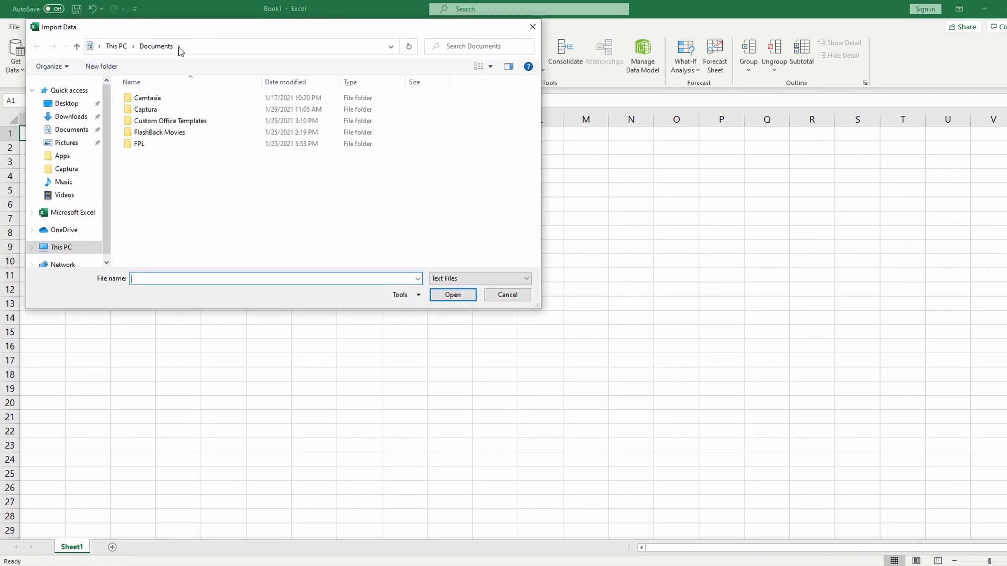
click(71, 119)
click(163, 114)
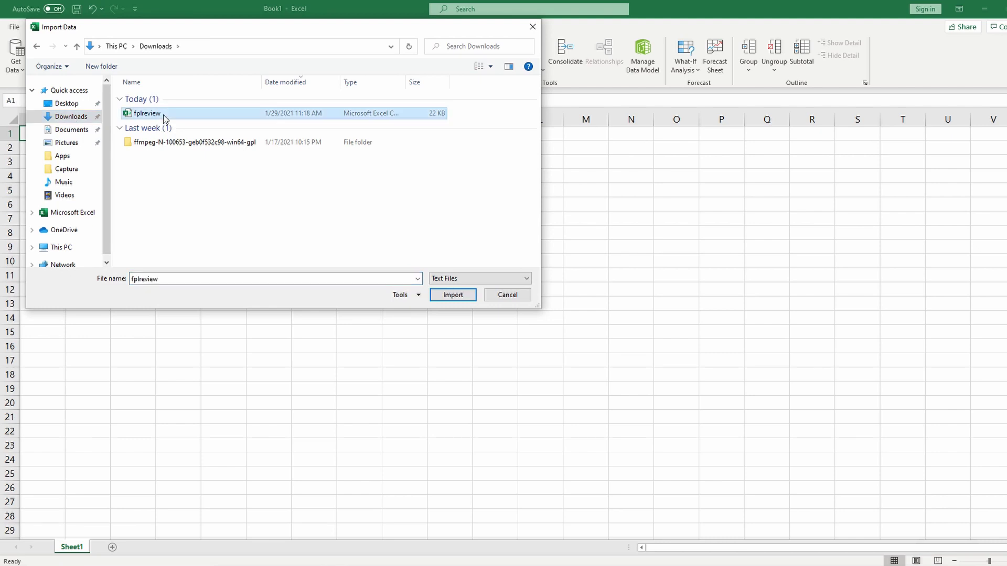
click(453, 296)
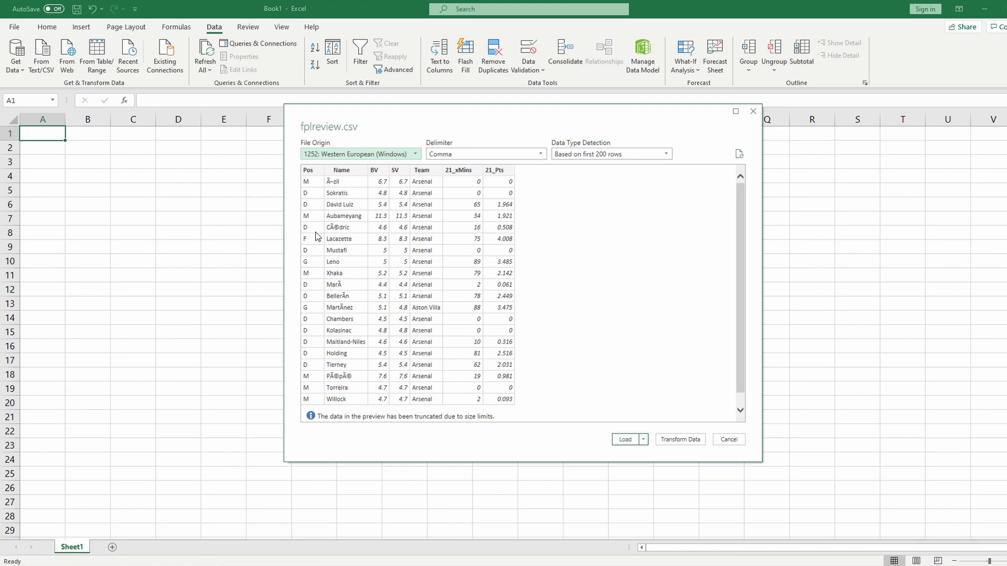
Set File Origin to 65001: Unicode (UTF-8) and load the fplreview data.
click(390, 156)
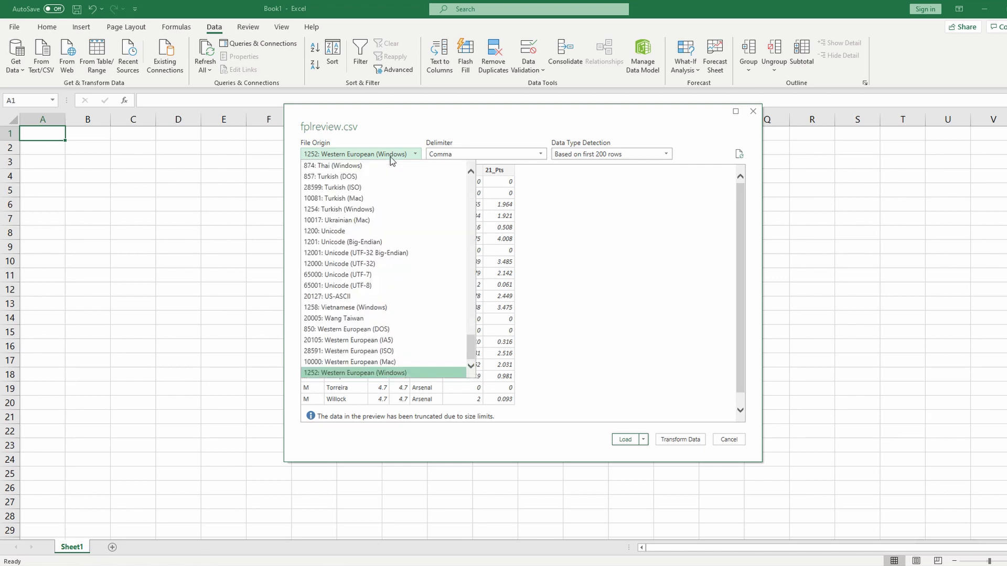
click(392, 285)
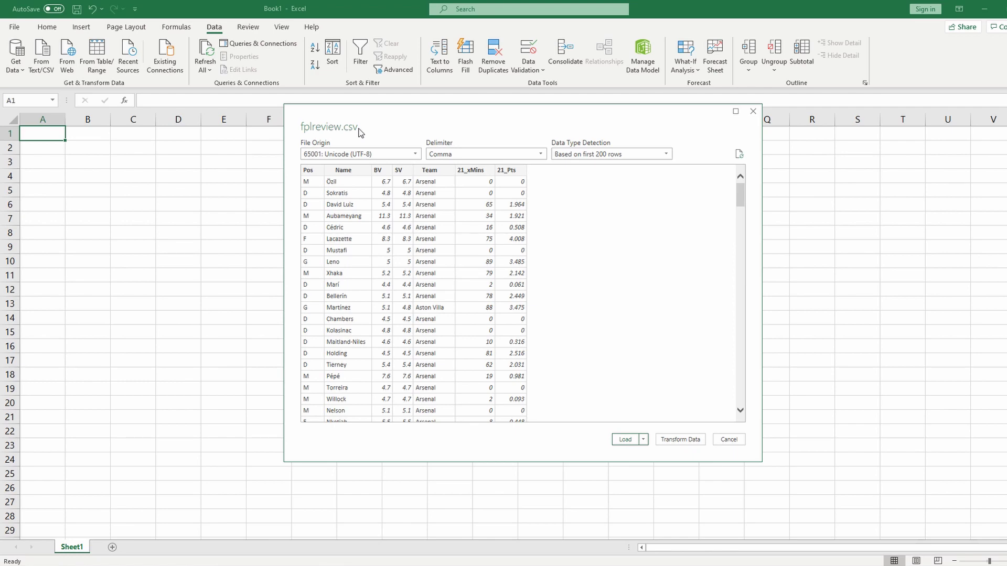
click(626, 440)
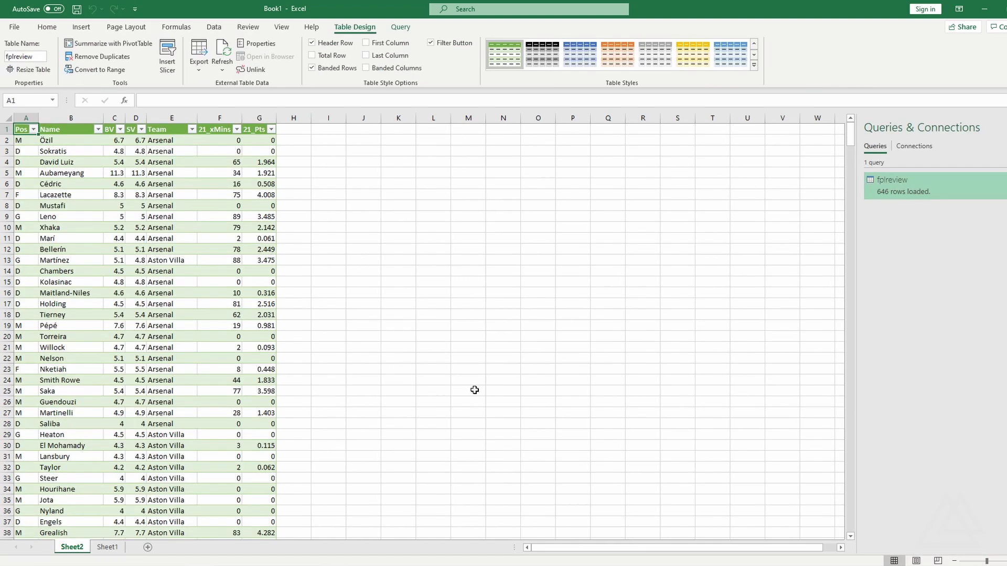
click(363, 335)
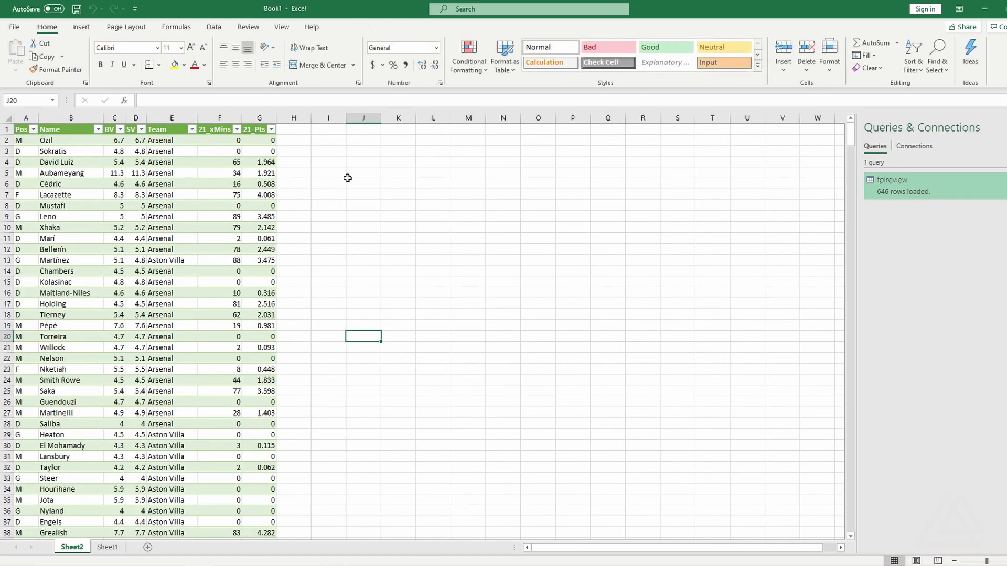
click(336, 174)
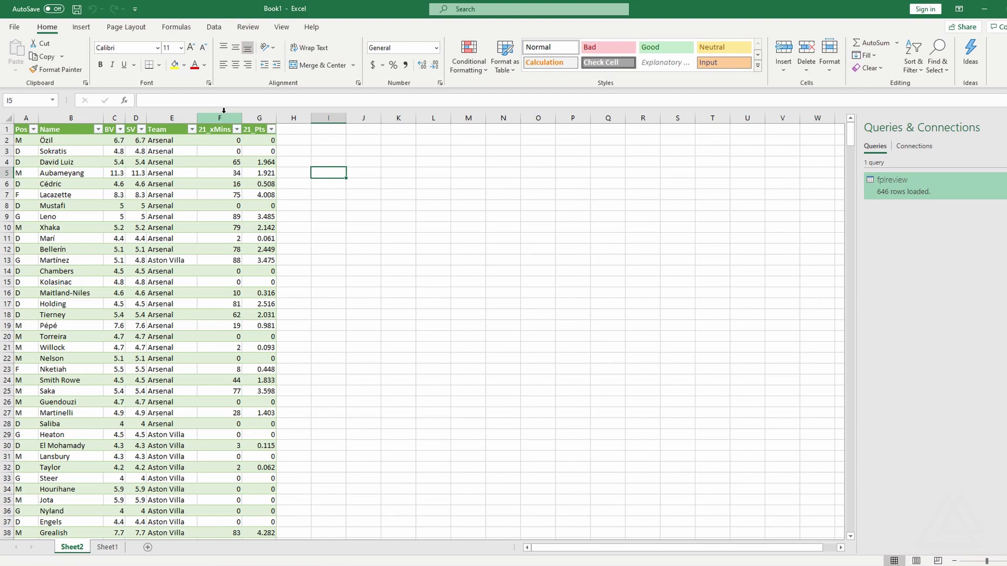
click(224, 113)
click(326, 150)
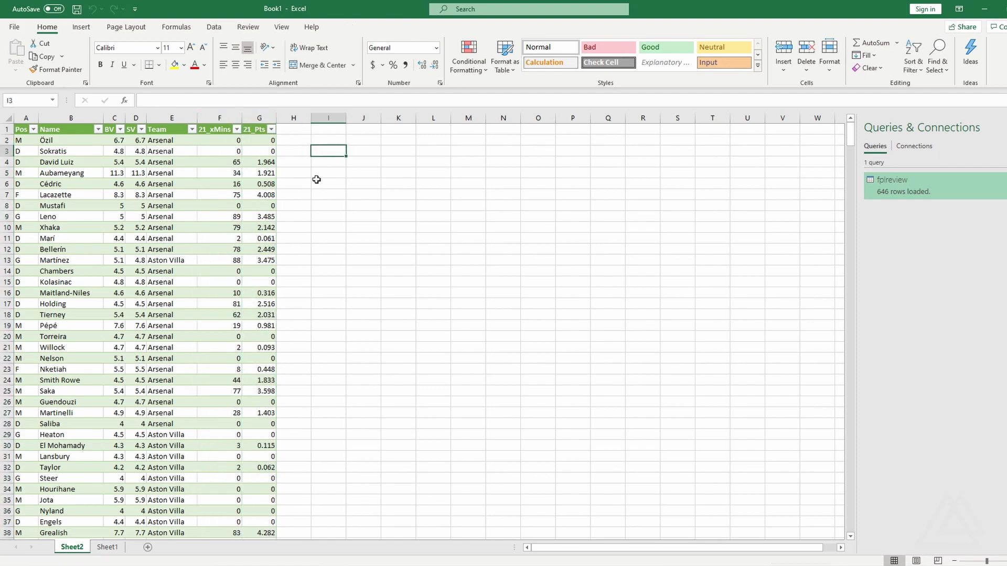
scroll(207, 232, up, 3)
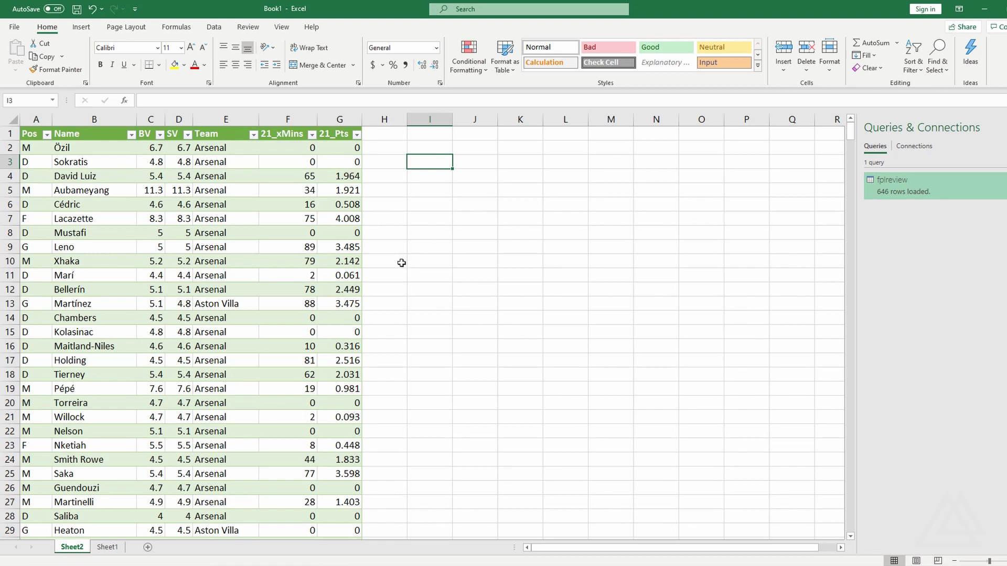
right_click(179, 119)
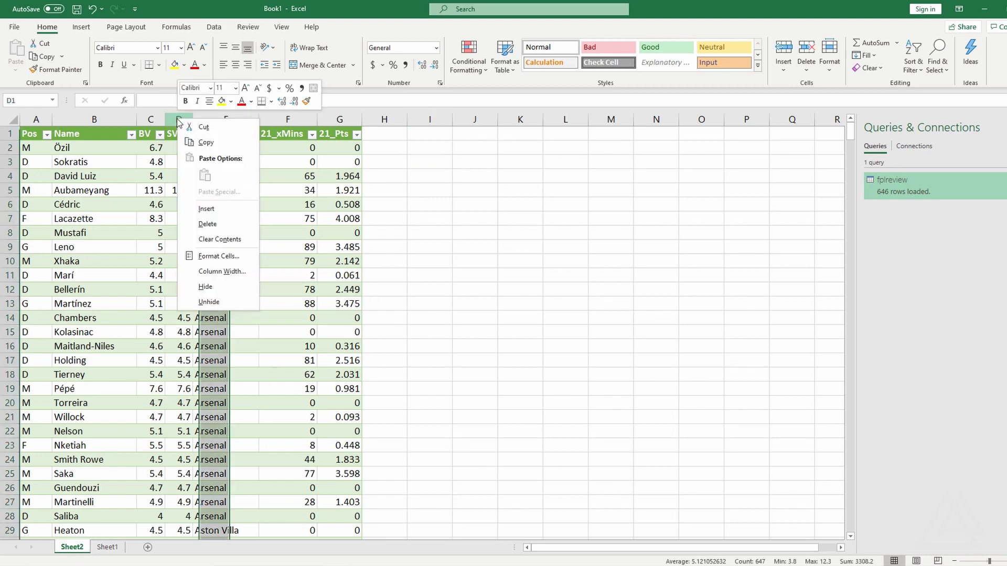
click(207, 224)
click(397, 221)
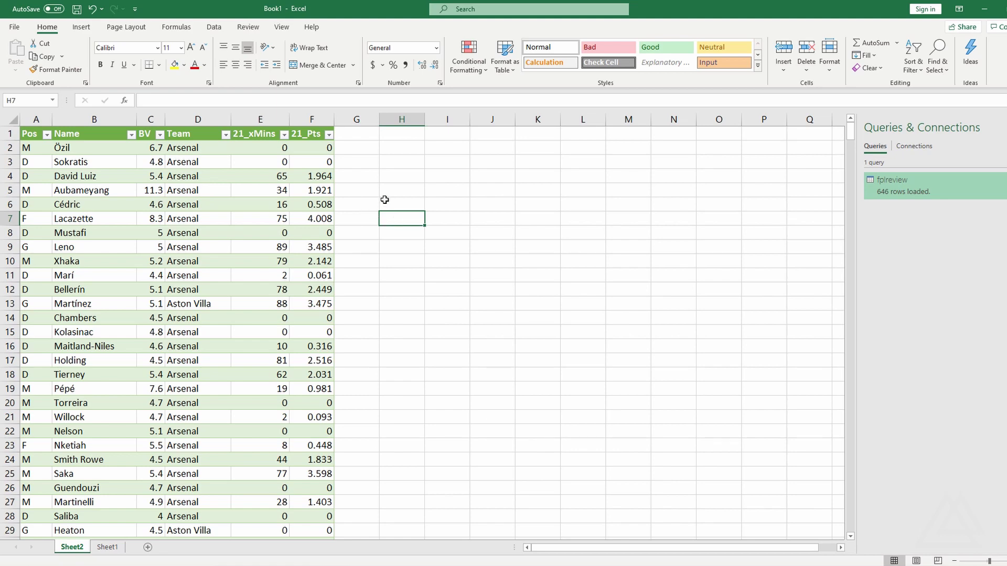
click(376, 160)
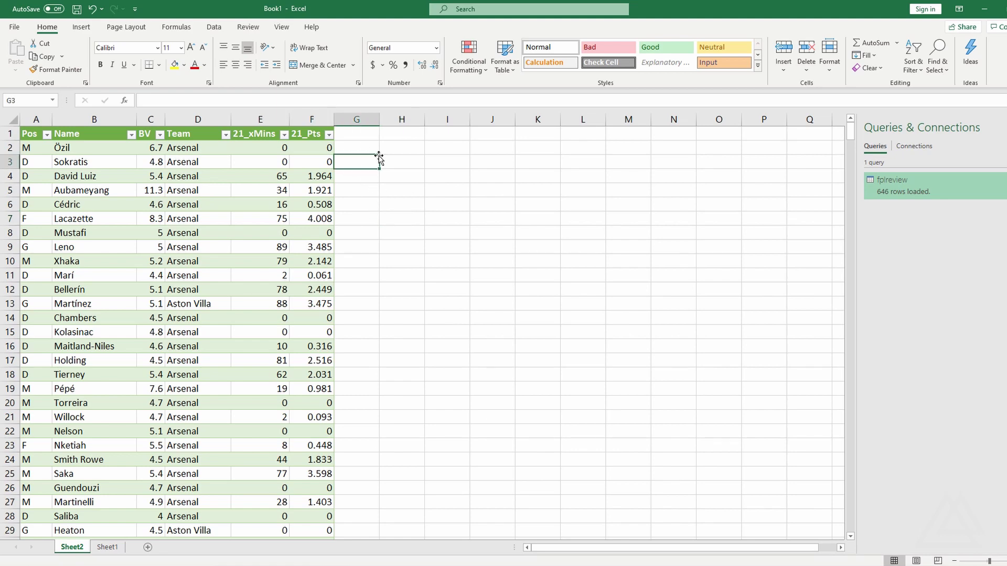
click(374, 147)
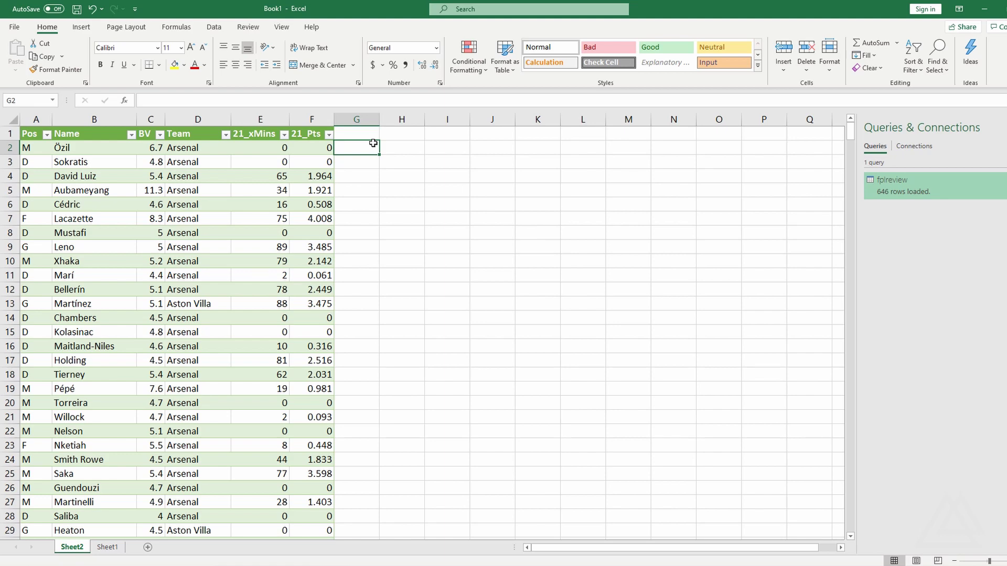
Filter the Pos column to show only G (goalkeepers).
click(48, 136)
click(33, 264)
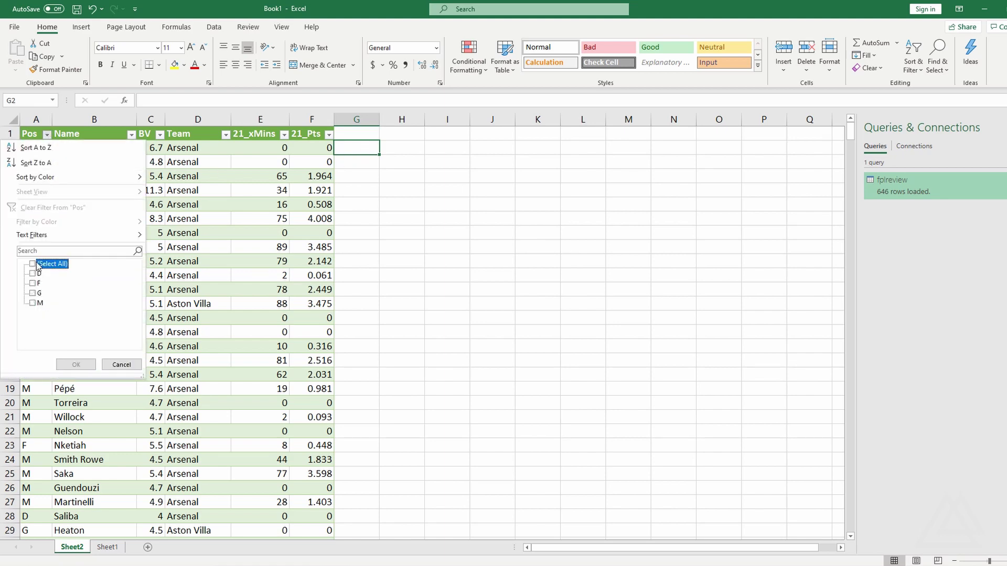
click(33, 293)
click(76, 365)
click(495, 231)
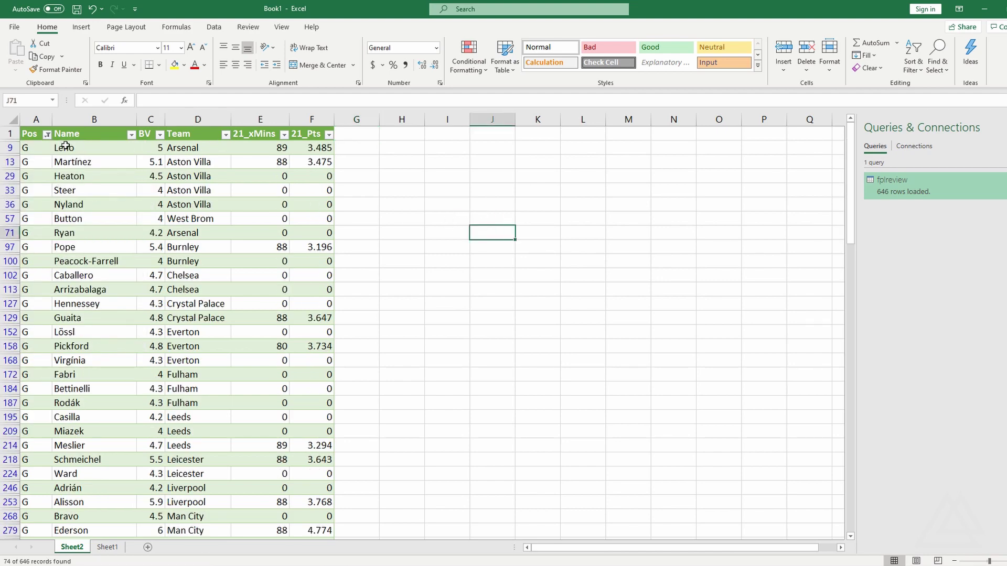
Select the whole filtered goalkeeper table from the Pos header and copy it.
click(32, 138)
key(shift+Right)
key(shift+Right)
key(shift+Right)
key(shift+Right)
key(shift+Right)
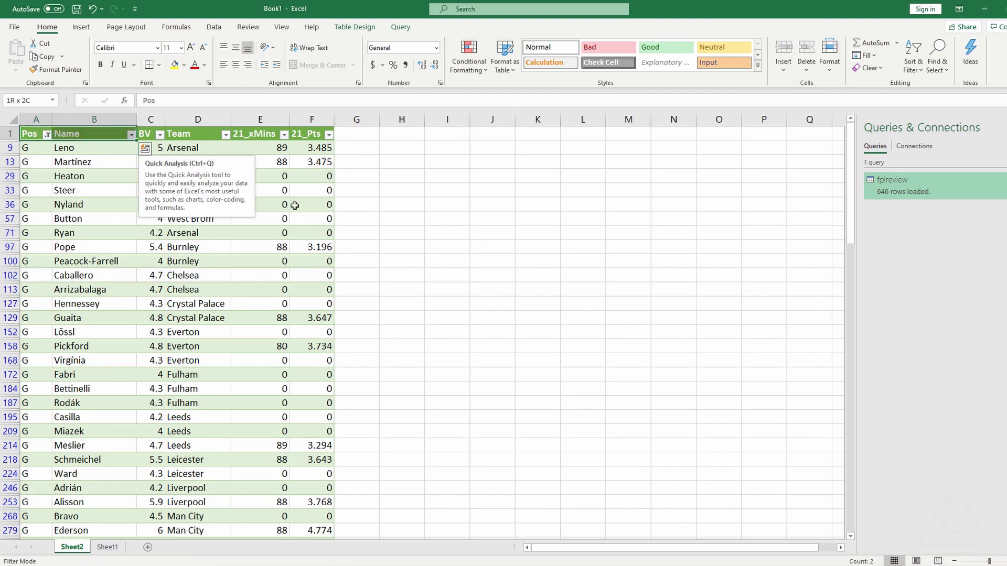
key(ctrl+shift+Down)
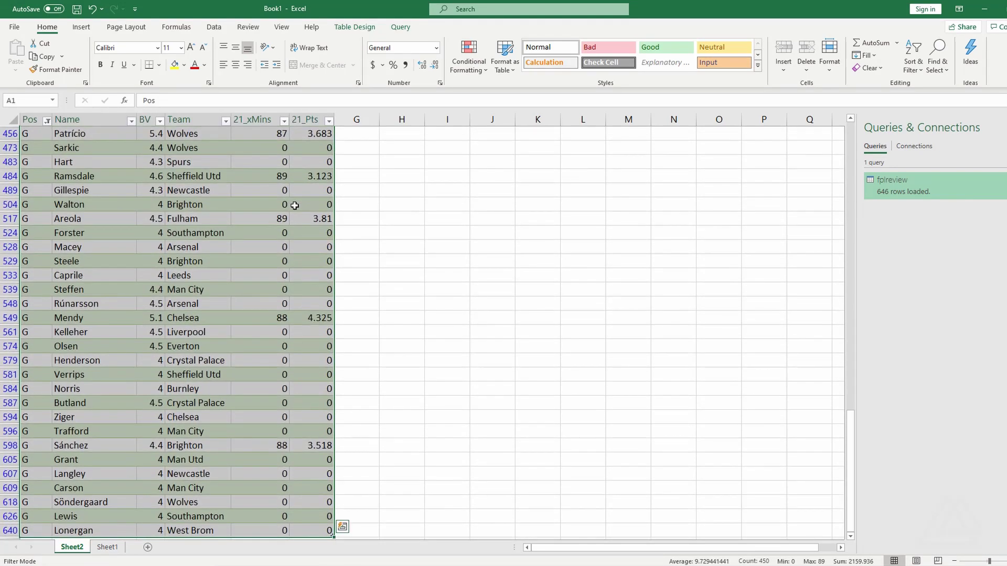
key(ctrl+c)
Paste the copied goalkeeper table into cell A1 of Sheet1.
click(108, 548)
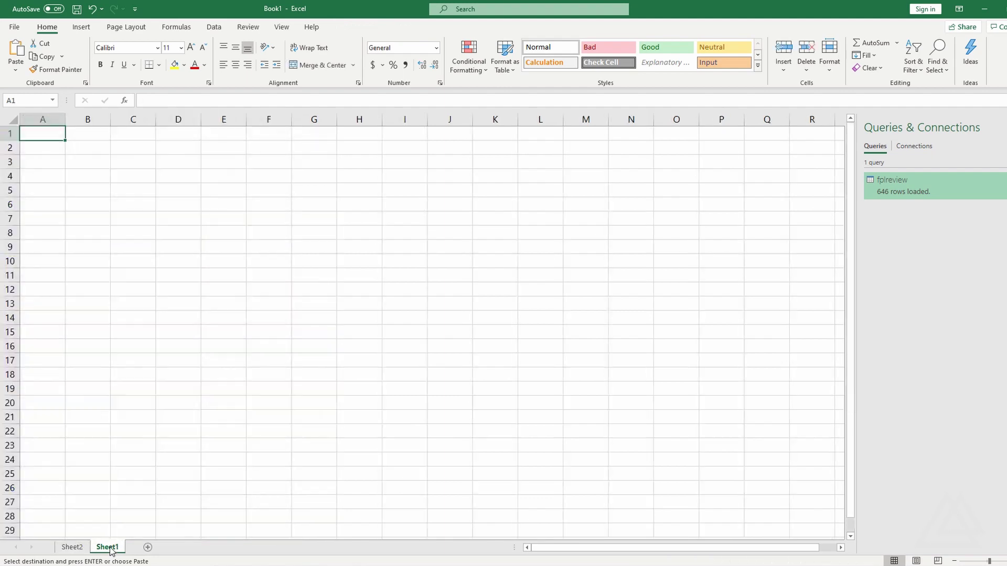
right_click(46, 134)
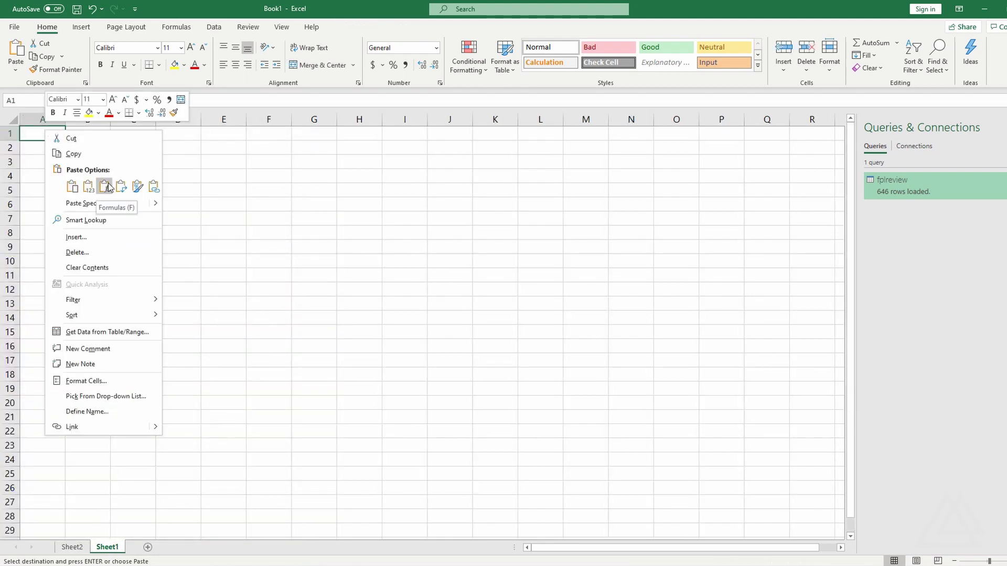
click(88, 187)
click(327, 182)
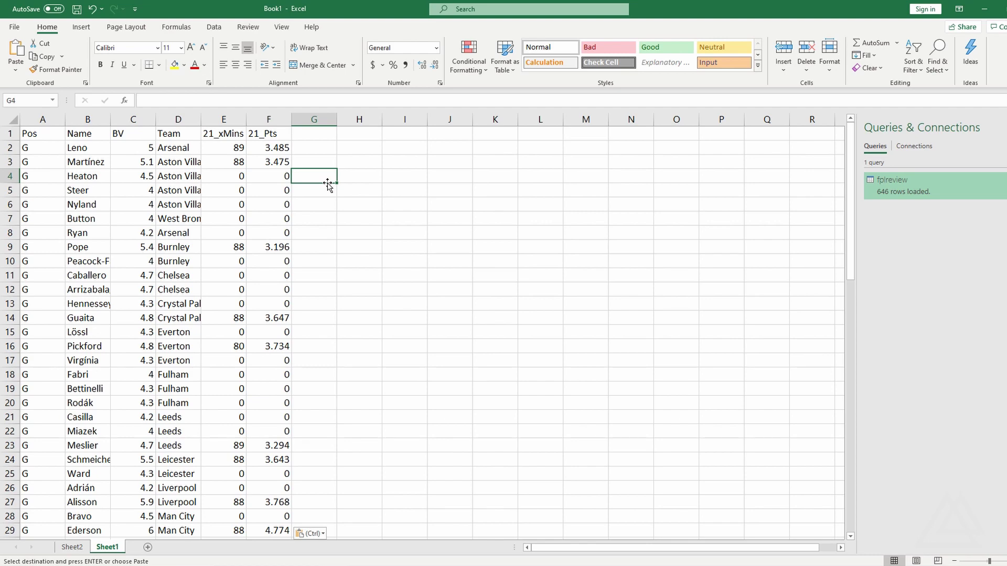
Autofit column D for the team names and select the 21_xMins and 21_Pts headers.
double_click(202, 119)
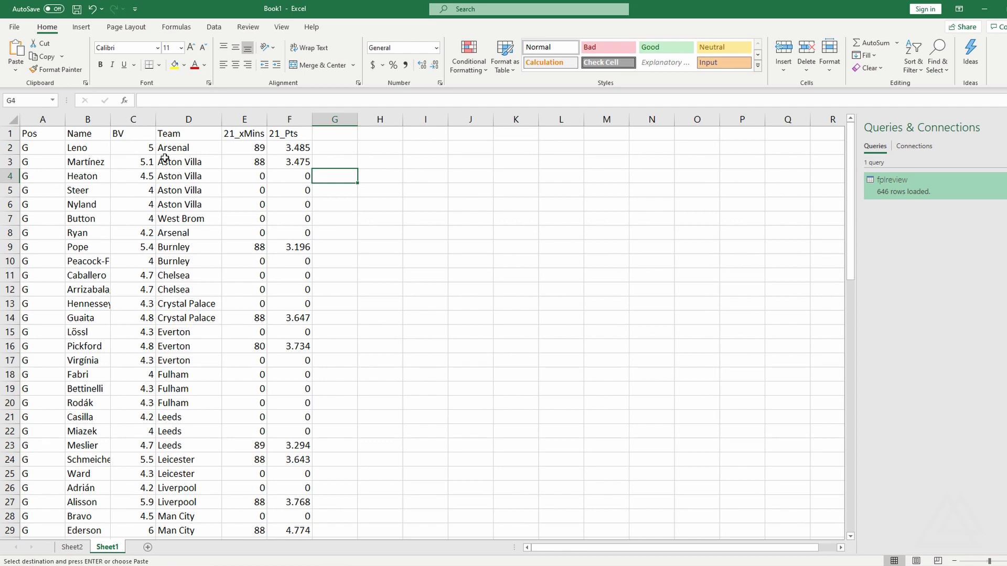
key(Tab)
key(alt+a)
drag(262, 135, 289, 135)
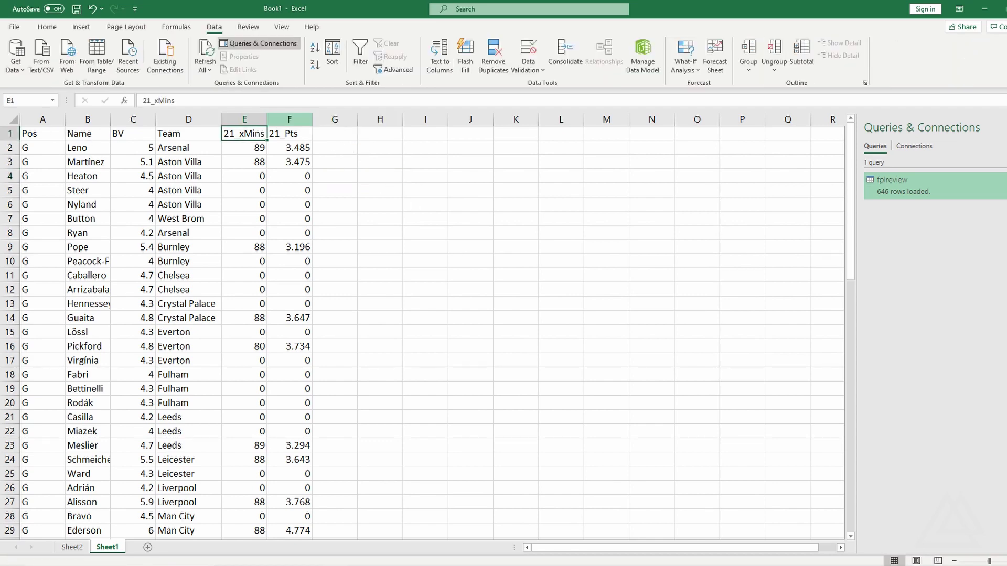
Sort the goalkeeper data by 21_Pts, Largest to Smallest.
click(332, 53)
click(211, 252)
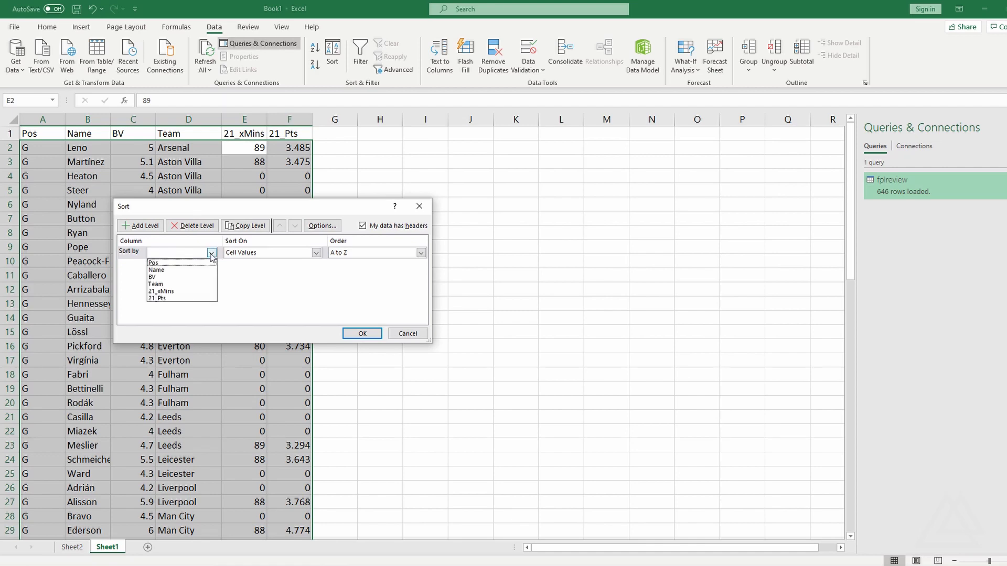
click(178, 298)
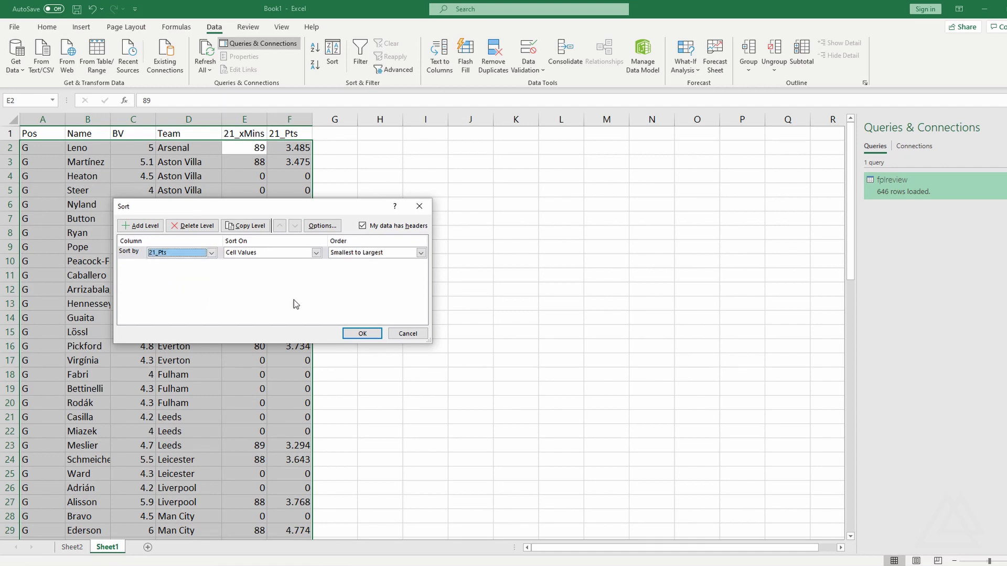
click(421, 253)
click(370, 270)
click(362, 333)
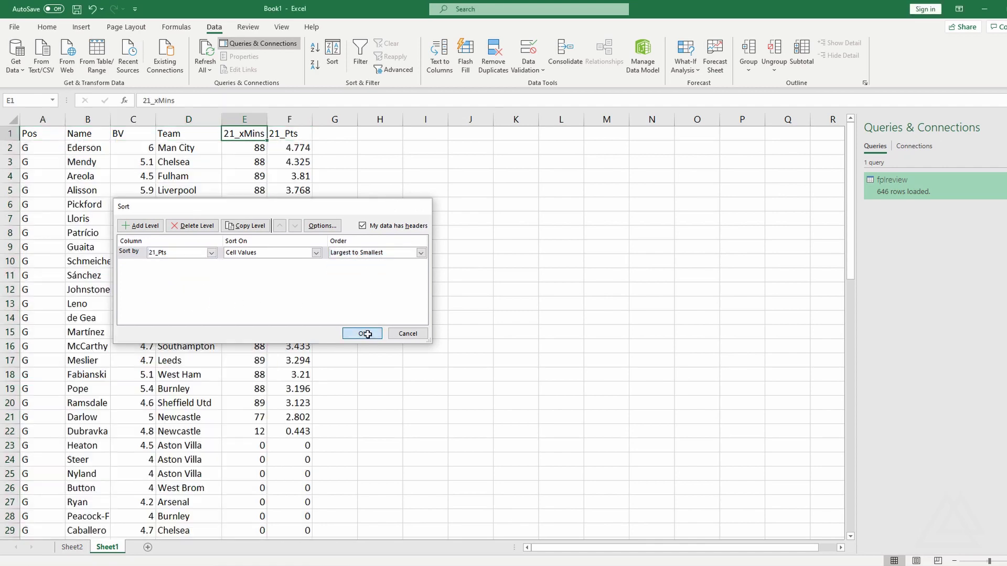
Select cells G3, H3 and G2 beside the sorted data.
click(349, 174)
click(333, 157)
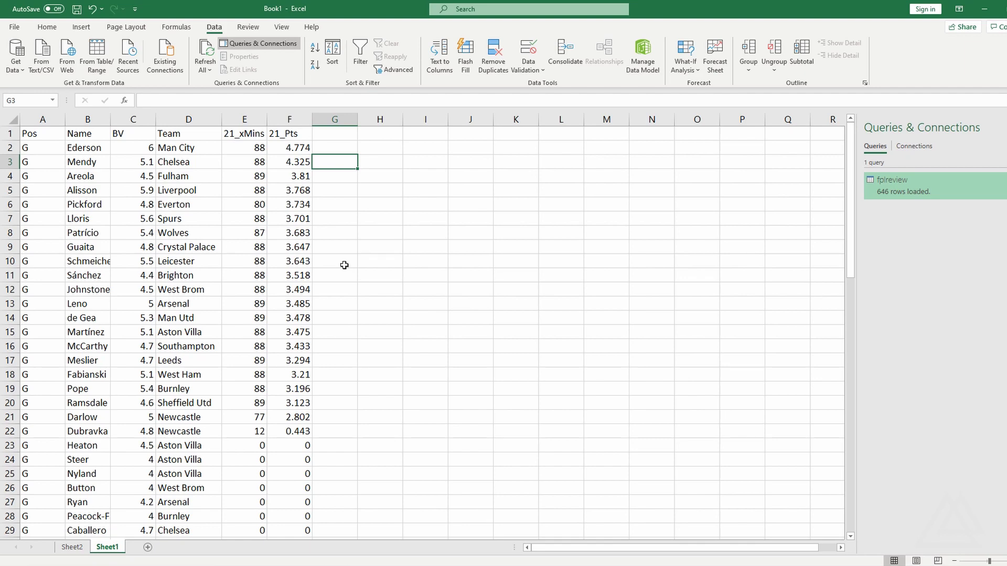
scroll(220, 371, down, 11)
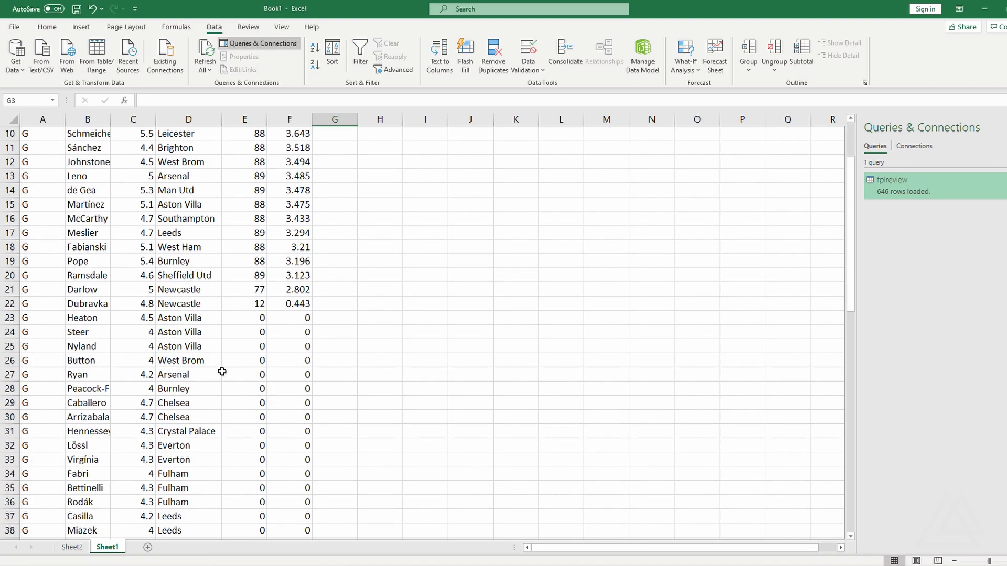
scroll(234, 373, up, 4)
scroll(270, 373, up, 7)
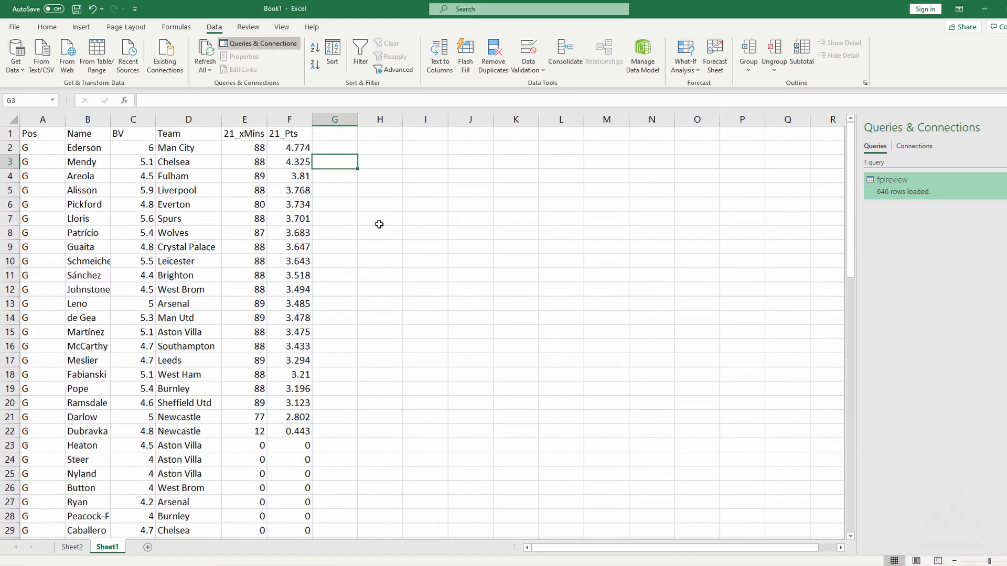
click(382, 161)
click(341, 147)
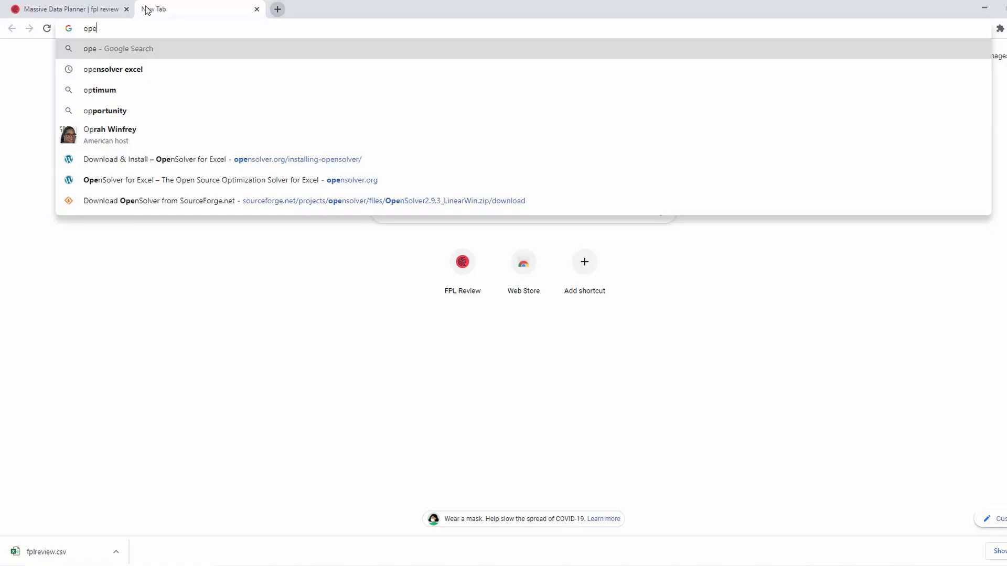
Search Google for opensolver and open the site's Download & Install page.
text(nsolver)
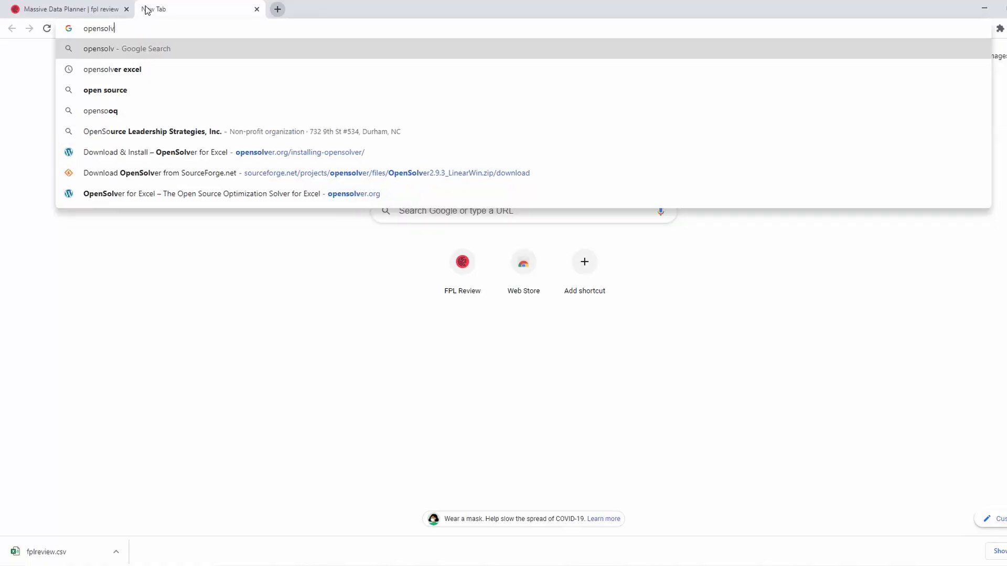
key(Return)
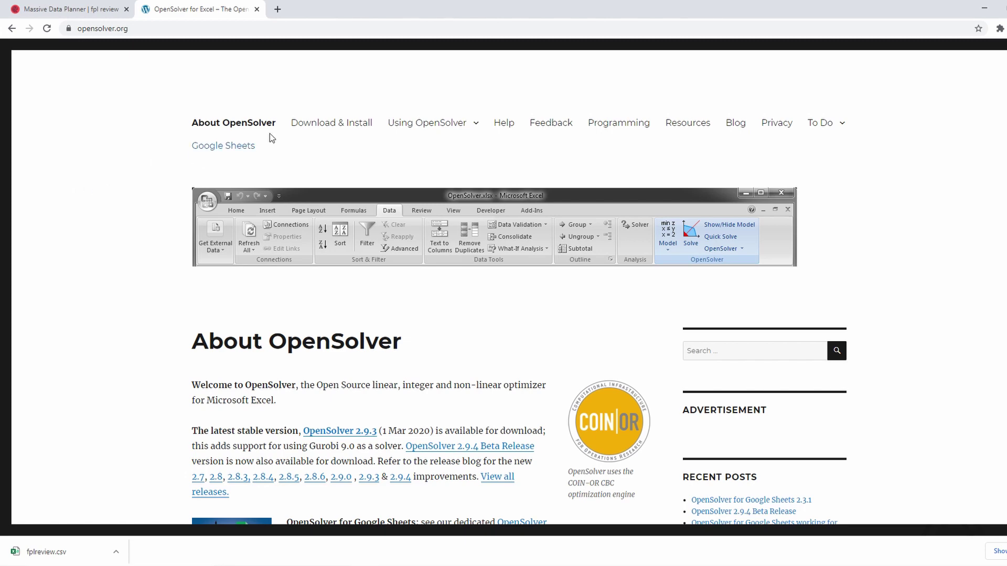
click(312, 122)
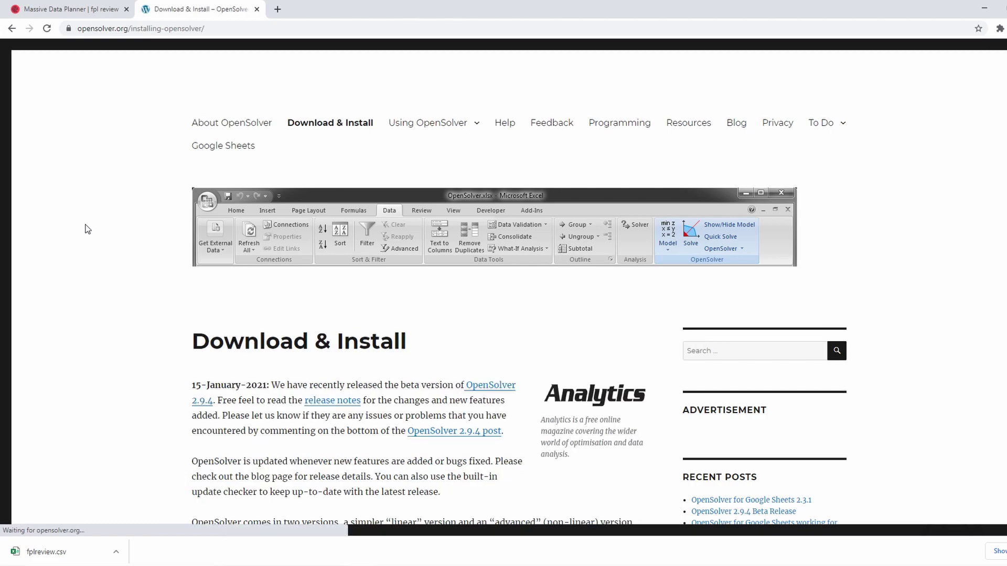
Download the OpenSolver Linear zip file for Windows (OpenSolver2.9.3_LinearWin.zip).
scroll(162, 227, down, 5)
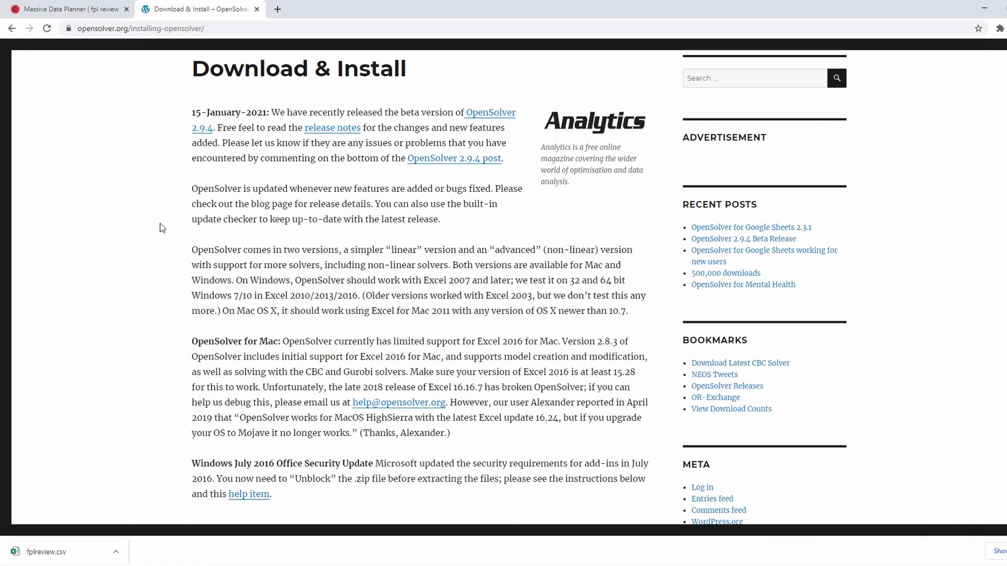
scroll(160, 223, down, 3)
scroll(179, 230, down, 4)
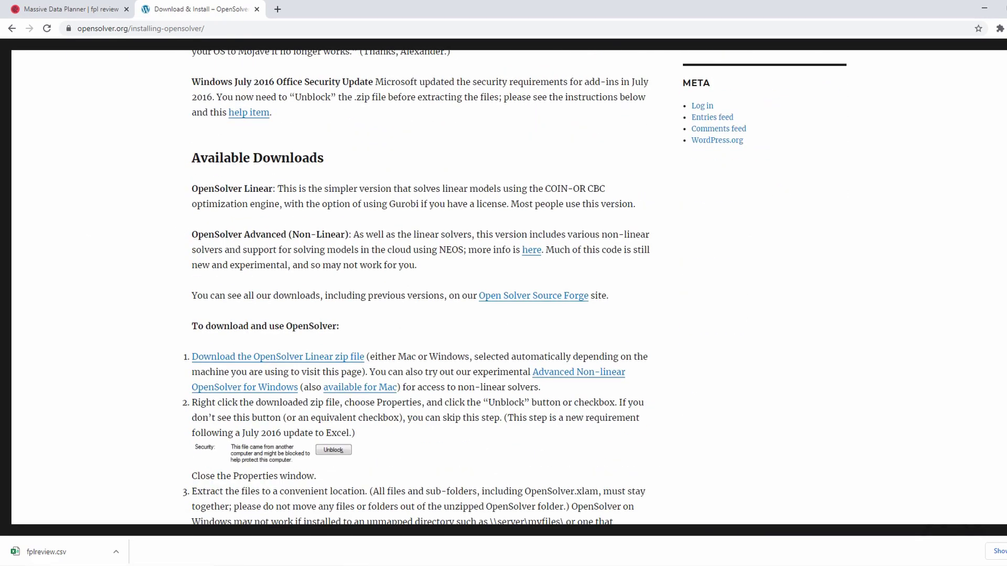
click(296, 363)
click(307, 362)
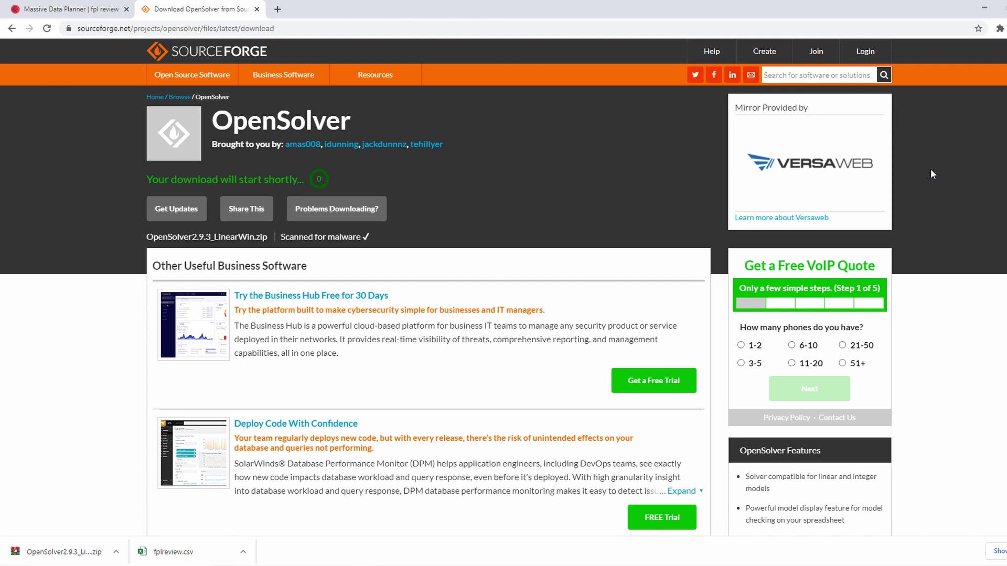
Extract the OpenSolver zip in Downloads to OpenSolver2.9.3_LinearWin, then return to Excel.
click(985, 8)
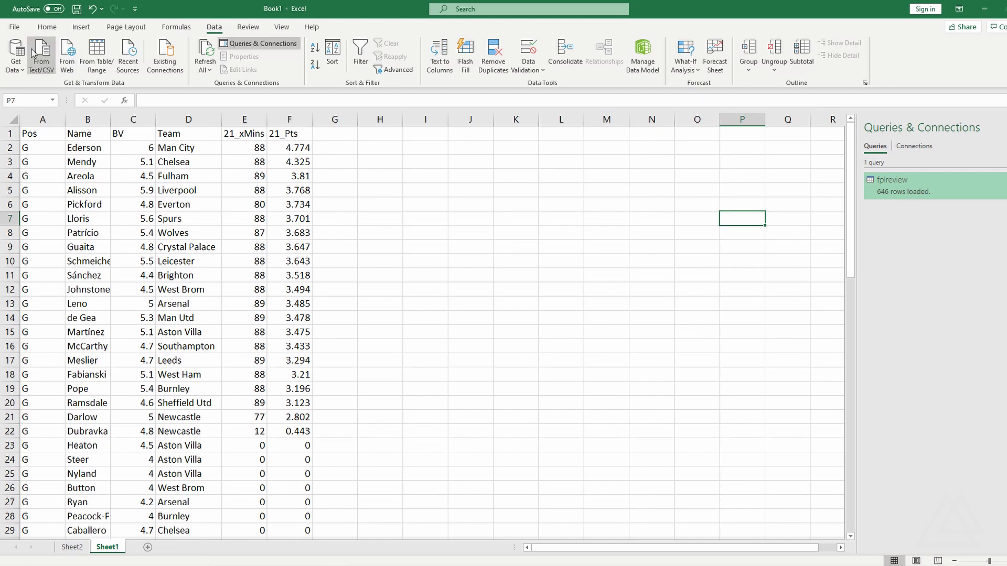
key(super+e)
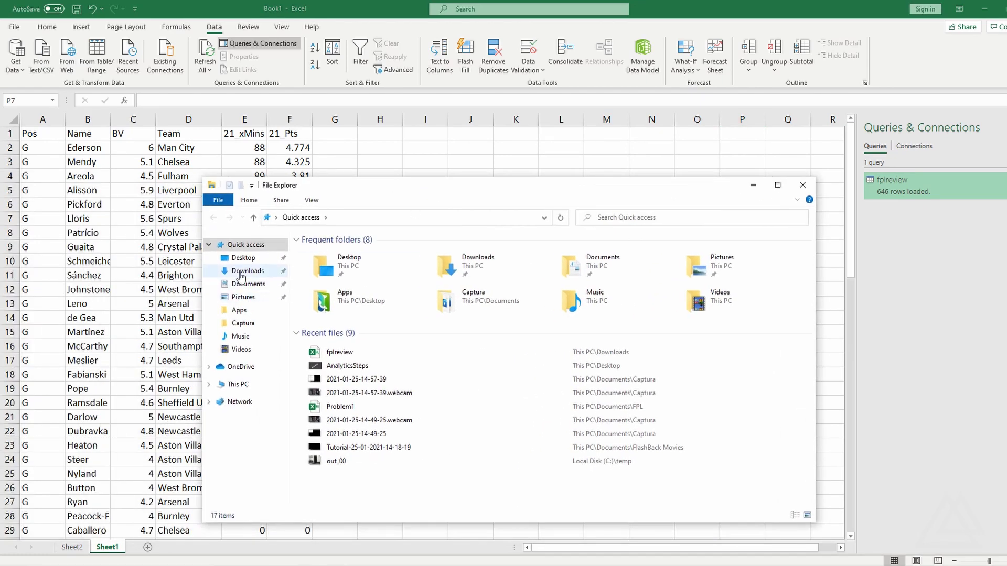
click(241, 272)
click(355, 268)
right_click(356, 268)
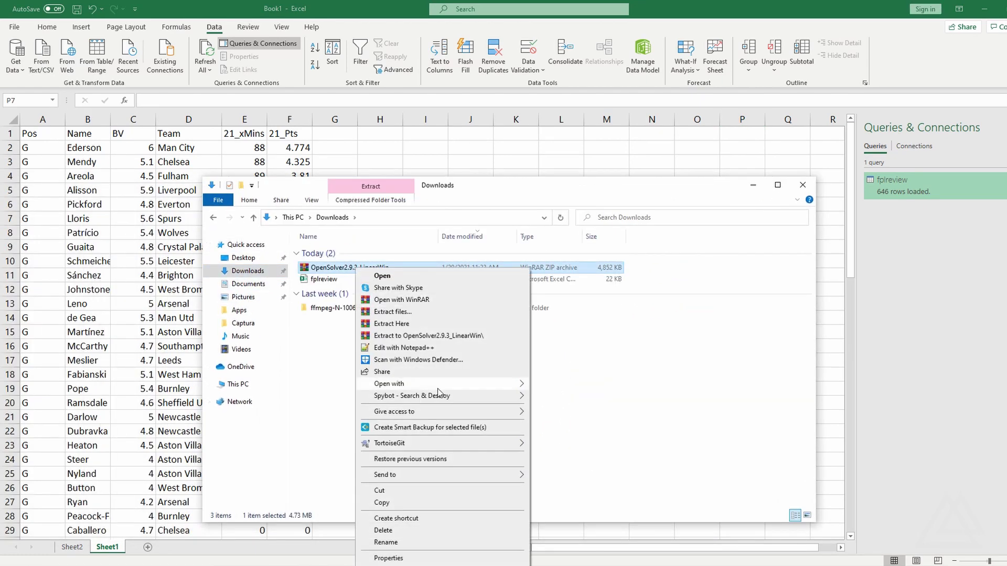
click(430, 335)
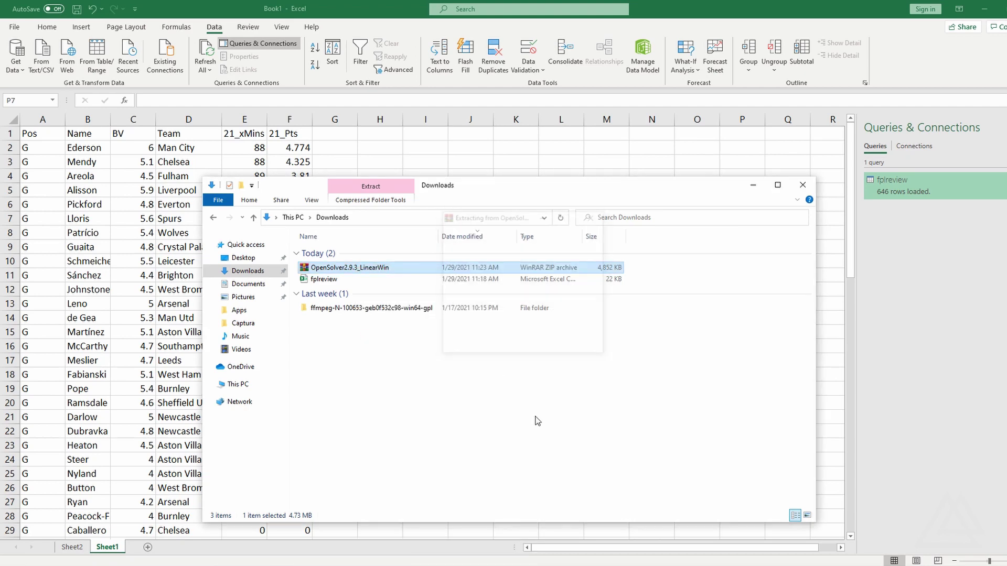
double_click(389, 290)
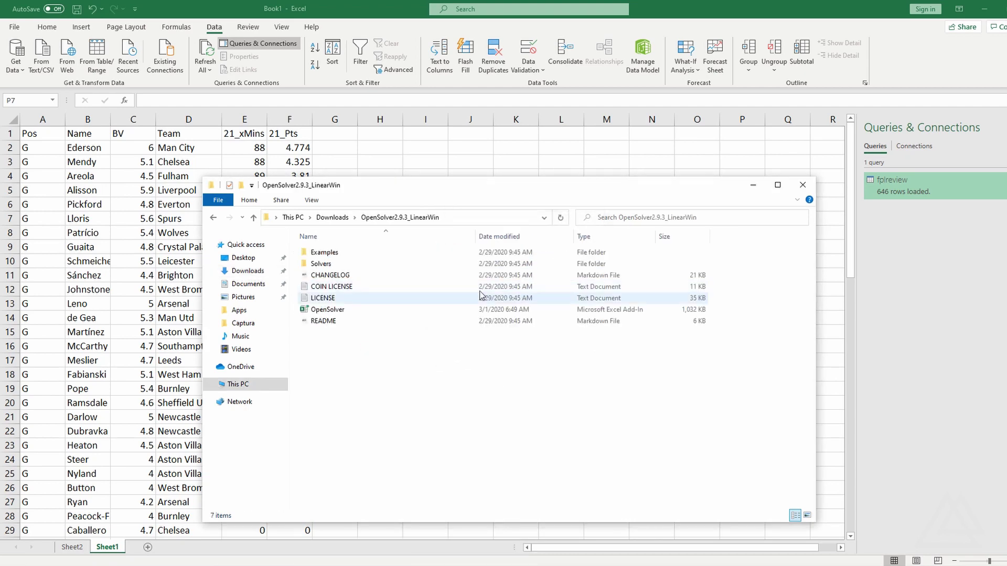
click(753, 185)
click(425, 218)
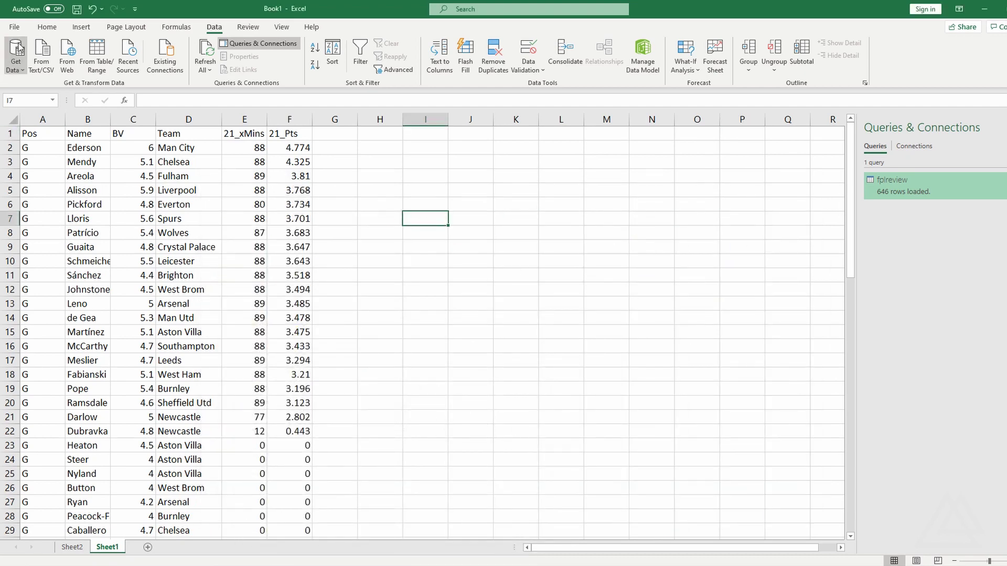
Add OpenSolver from Downloads > OpenSolver2.9.3_LinearWin as an enabled Excel add-in.
click(14, 27)
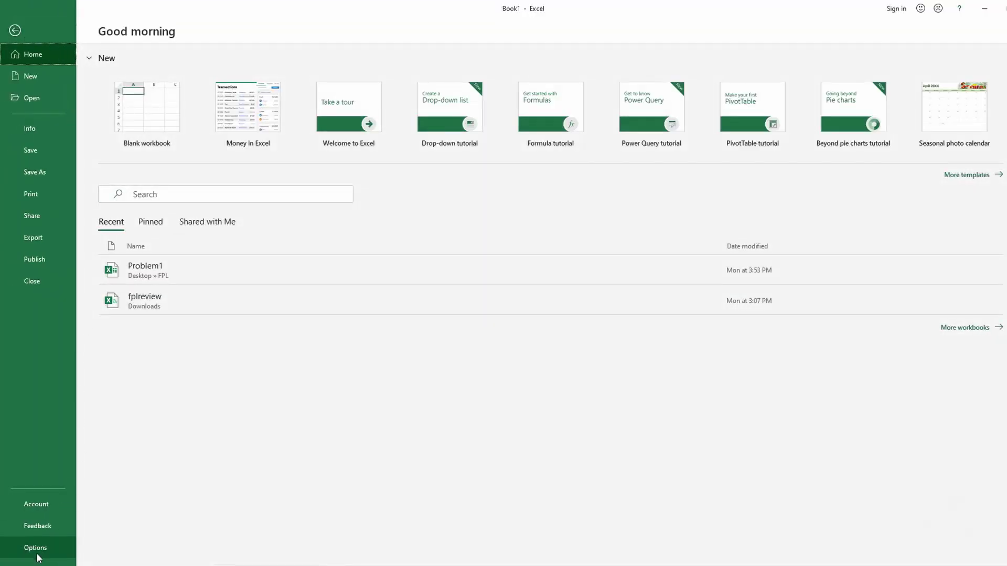
click(35, 549)
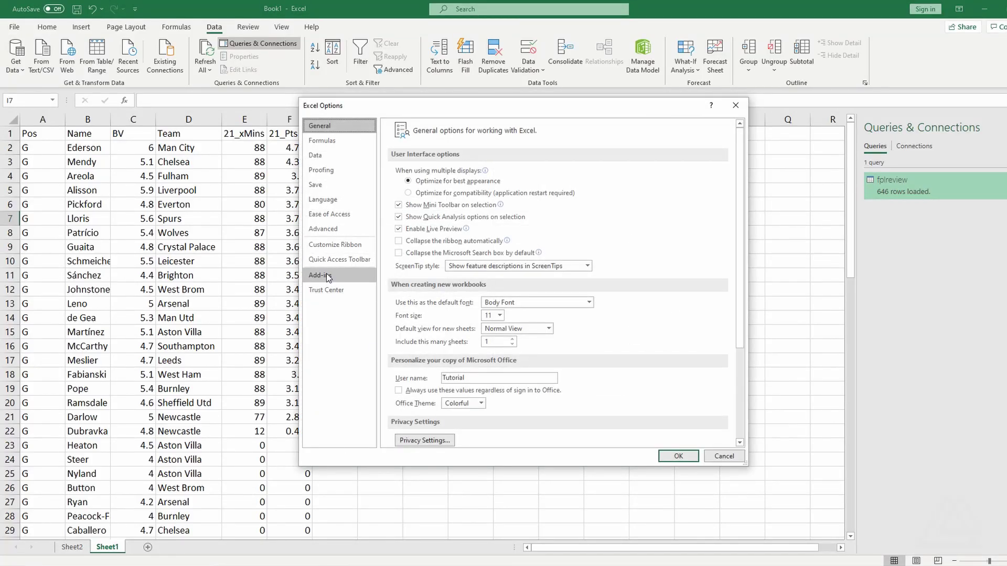
click(327, 276)
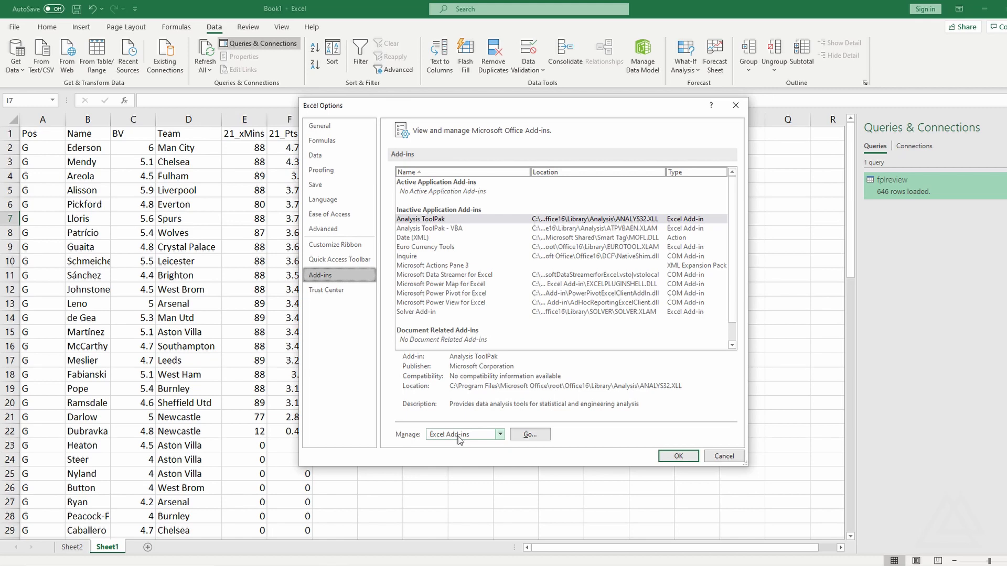
click(529, 434)
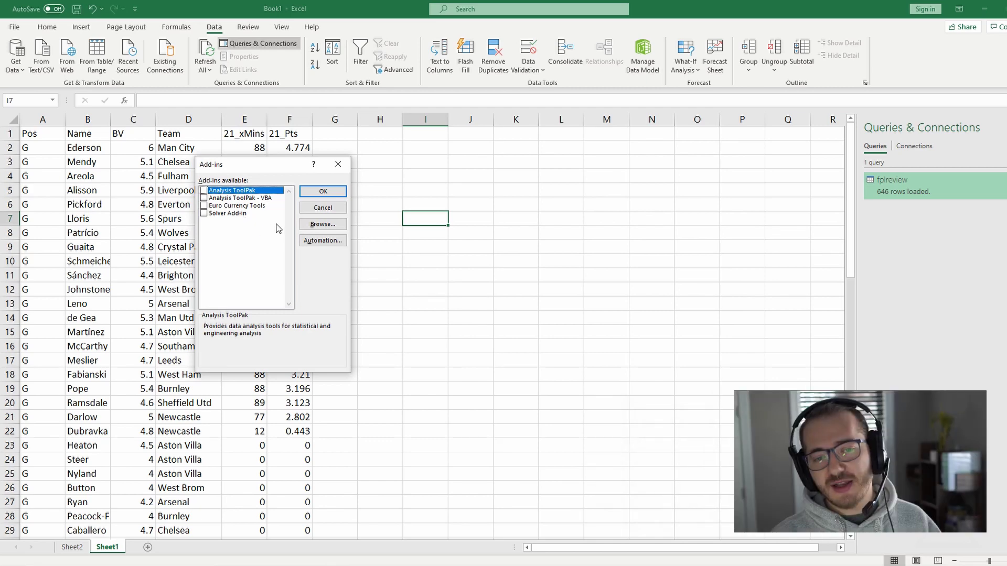
click(322, 223)
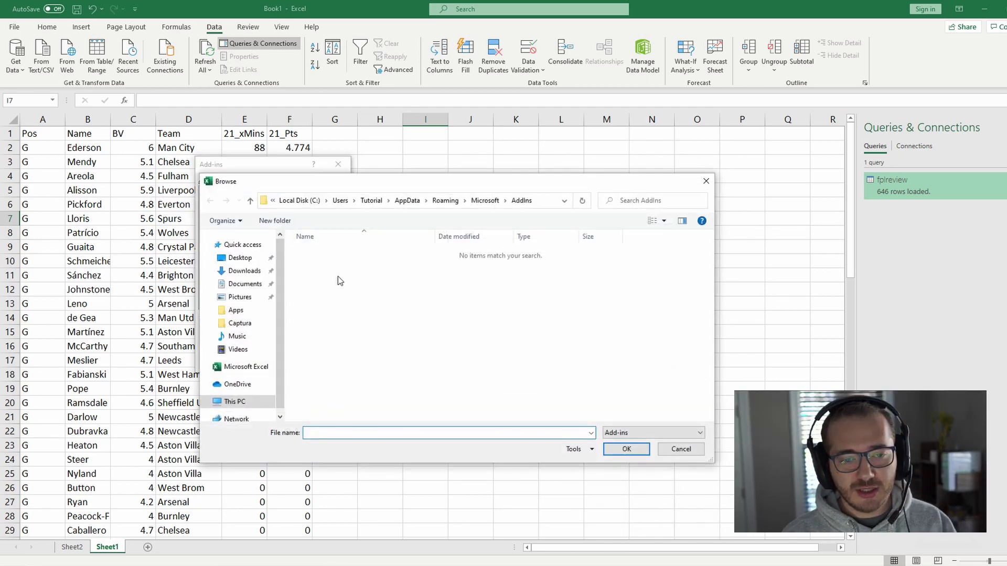
click(244, 270)
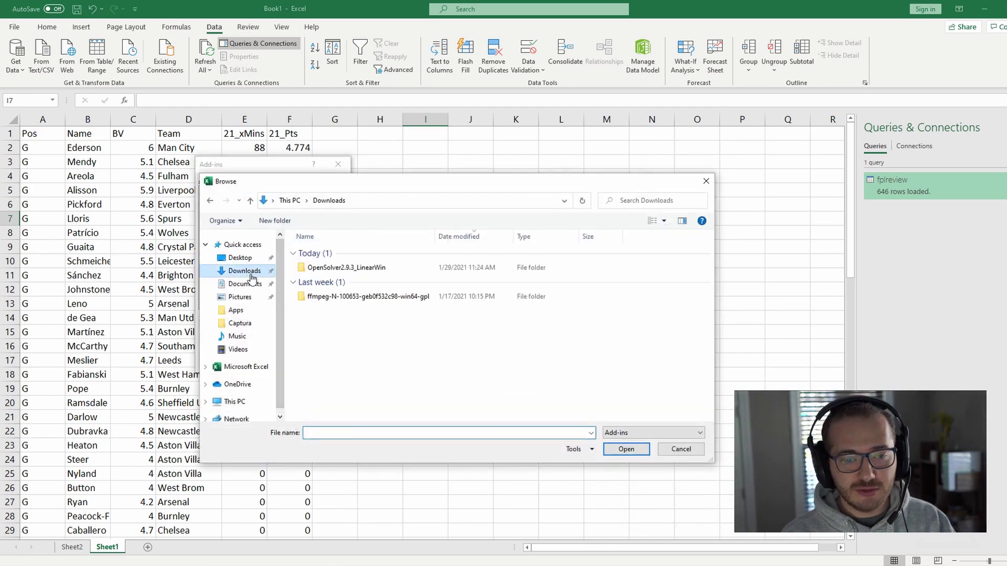
double_click(365, 267)
double_click(349, 277)
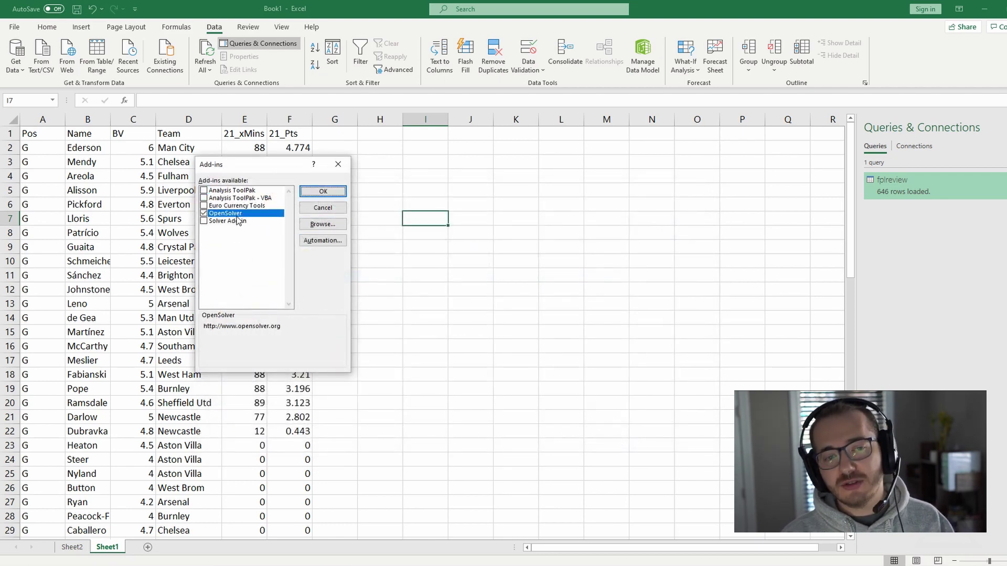
click(311, 193)
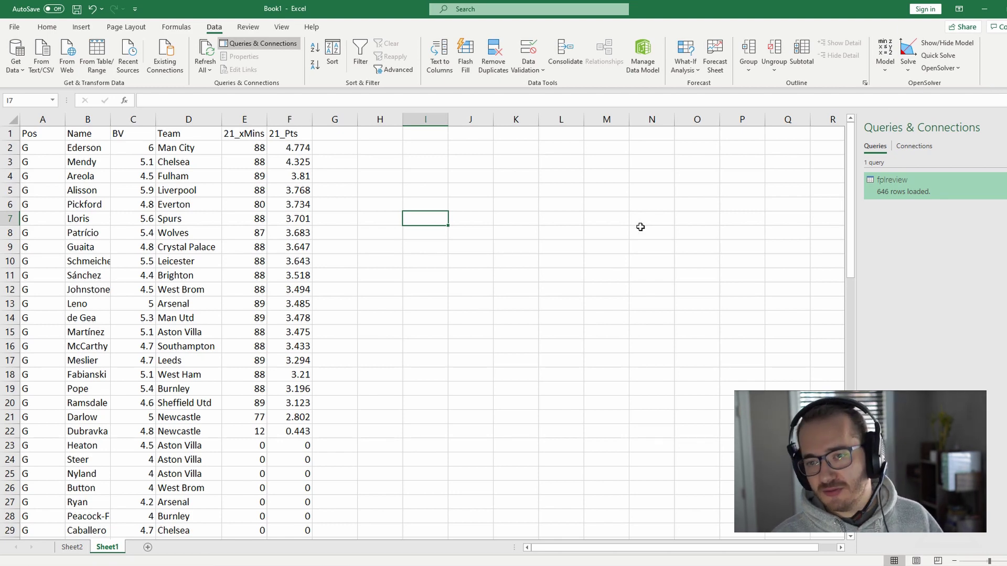
Enter the header Pick-Lineup in G1 and autofit column G.
click(333, 151)
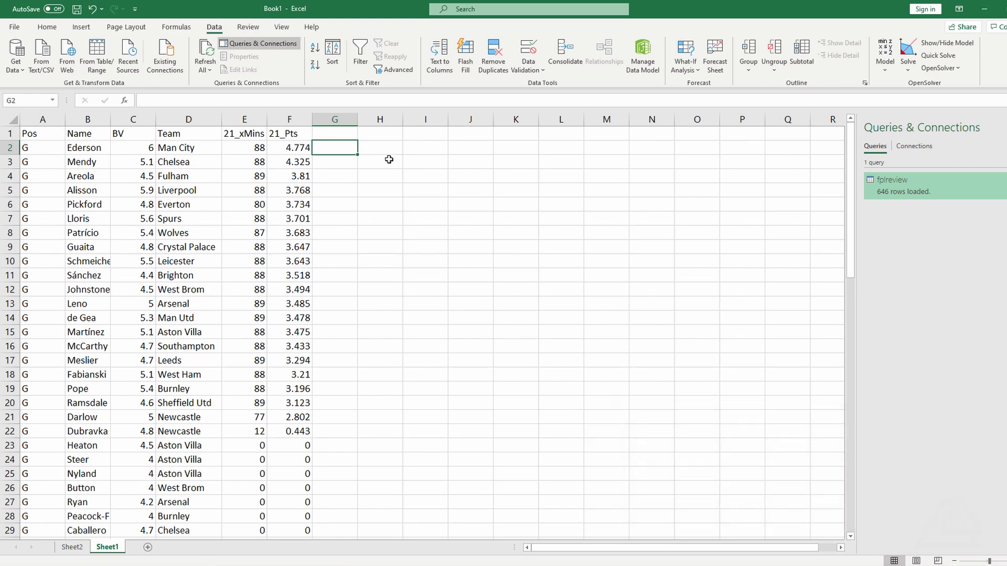
click(349, 135)
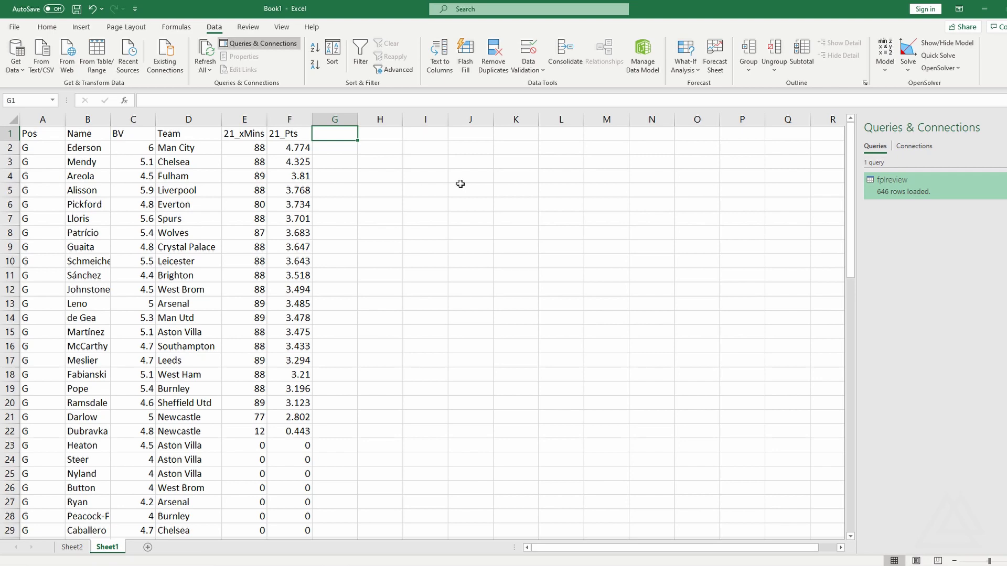
text(Pick)
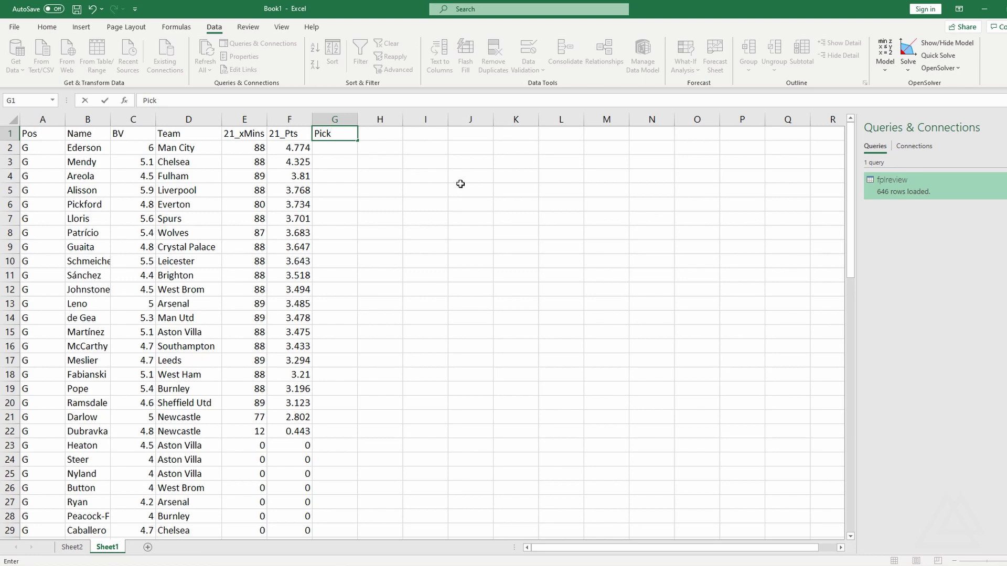
text(-Lineup)
key(Return)
double_click(357, 119)
Enter the header Pick-Bench in H1 and autofit column H.
double_click(388, 135)
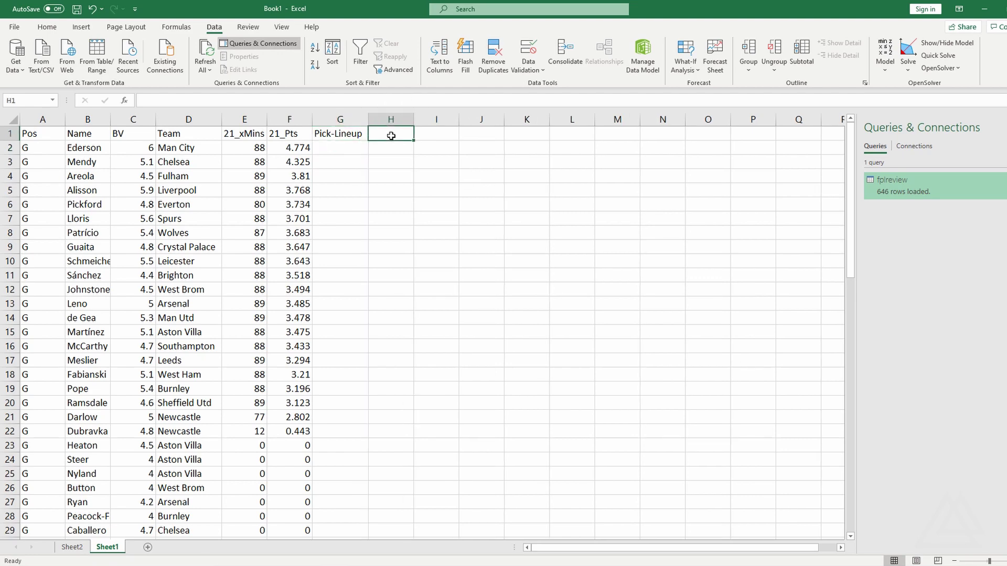
text(Pick-Bench)
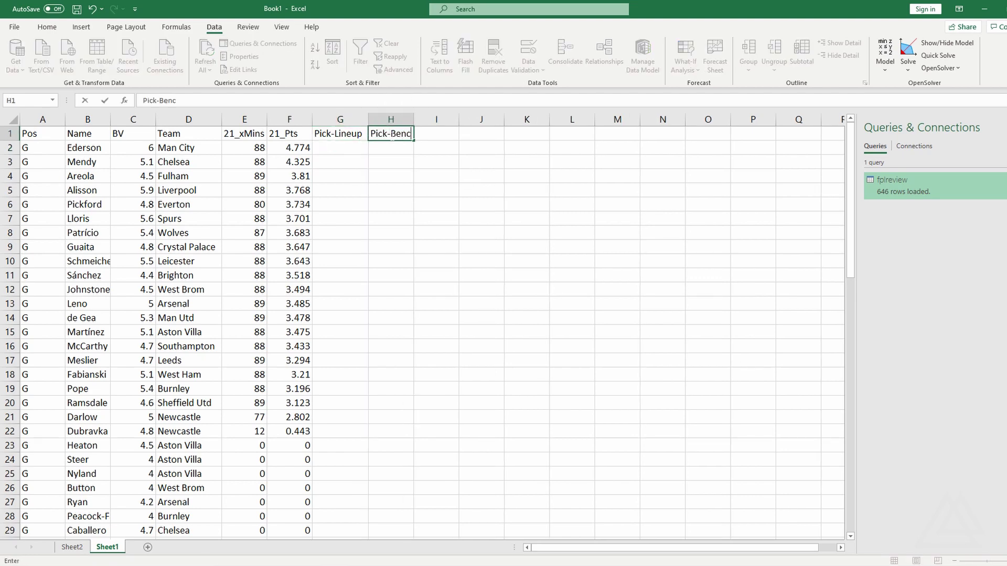
key(Return)
double_click(414, 119)
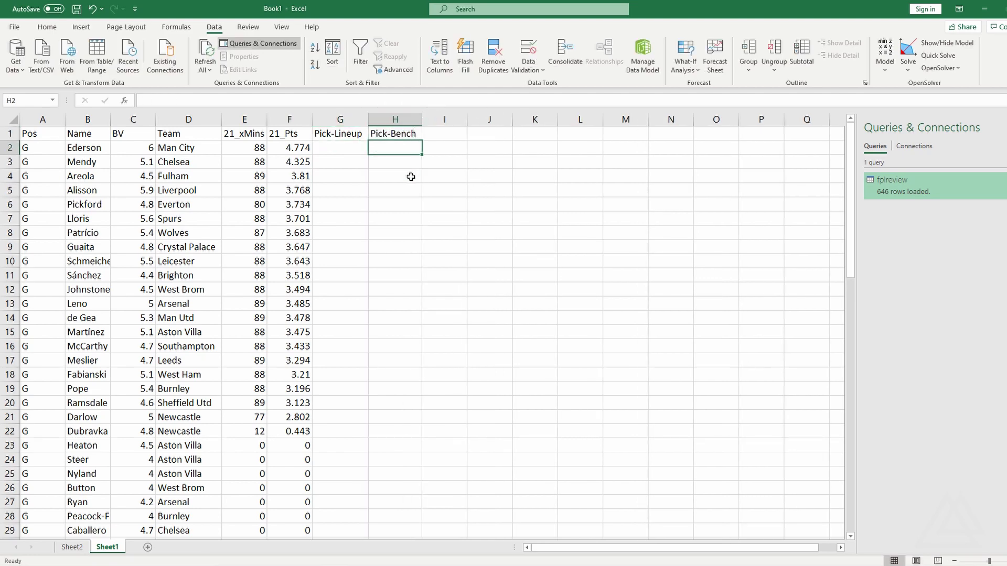
click(348, 148)
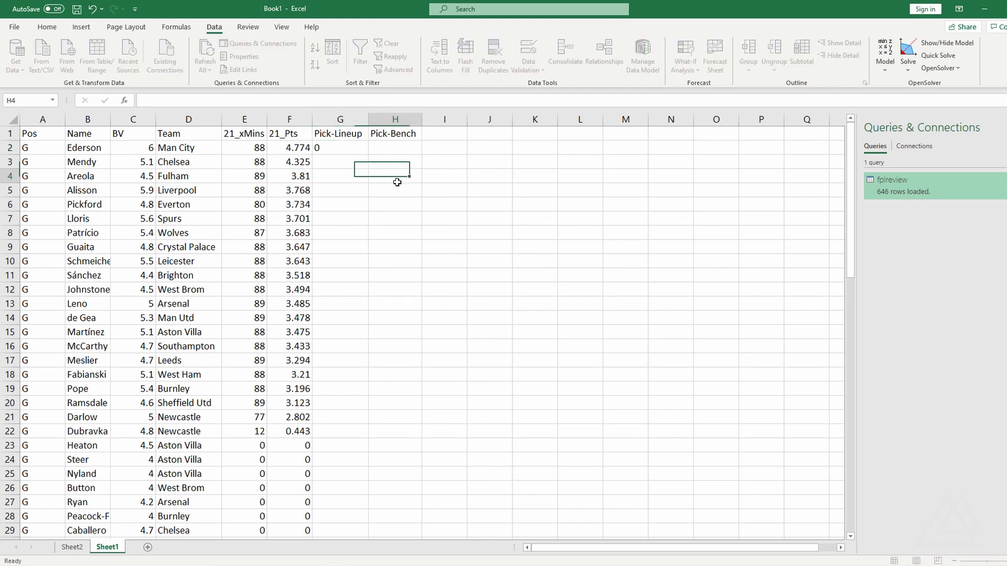
Paste 0 down the Pick-Lineup and Pick-Bench columns.
key(ctrl+v)
click(386, 151)
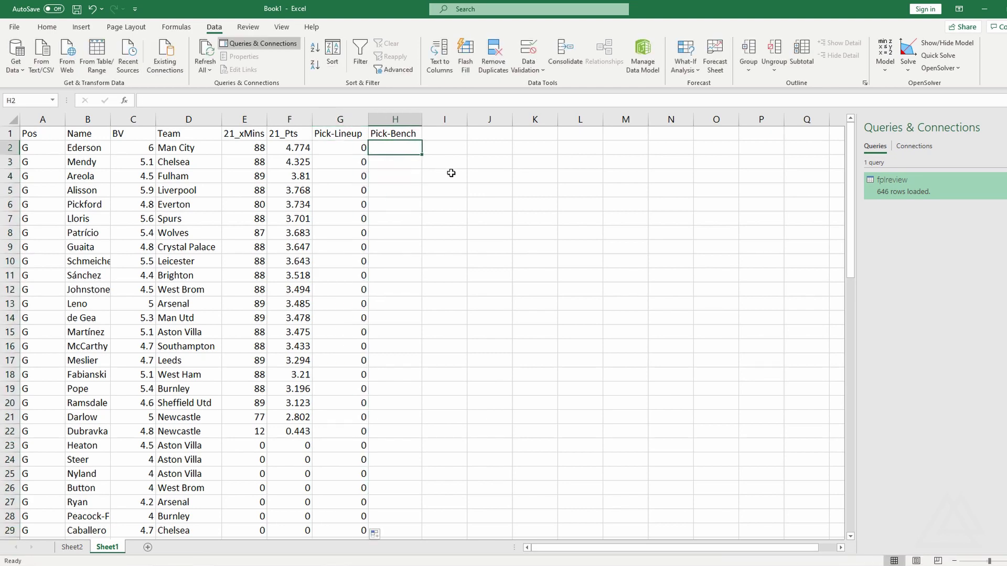
key(ctrl+v)
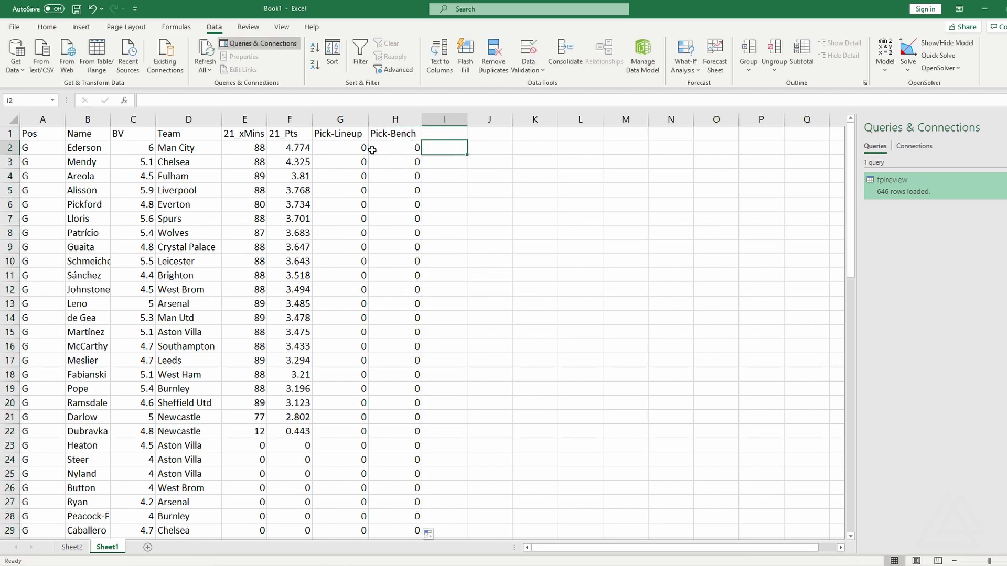
click(349, 148)
Enter trial picks of 1 in G2 and the Pick-Bench column.
click(356, 166)
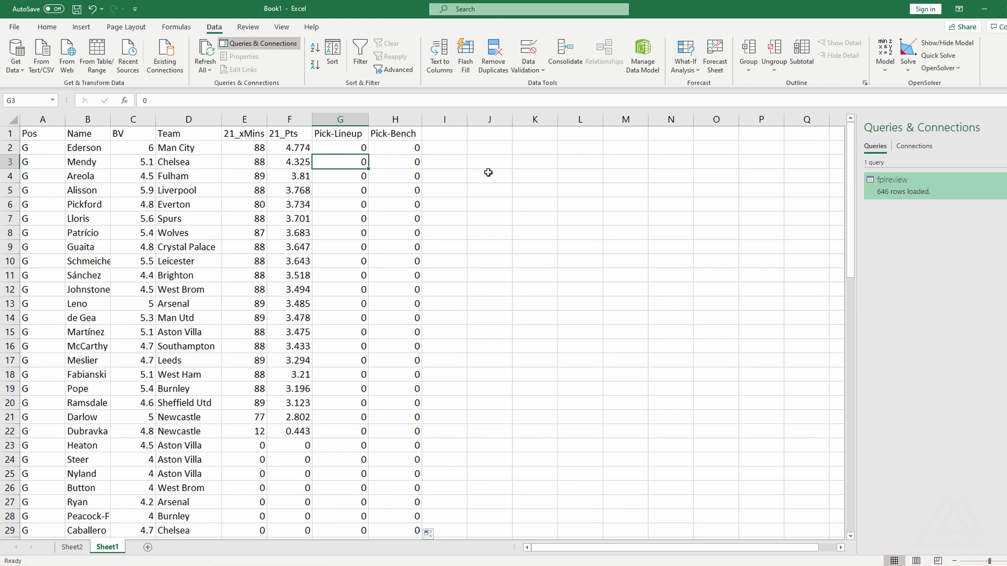
key(Up)
text(1)
key(Return)
key(Right)
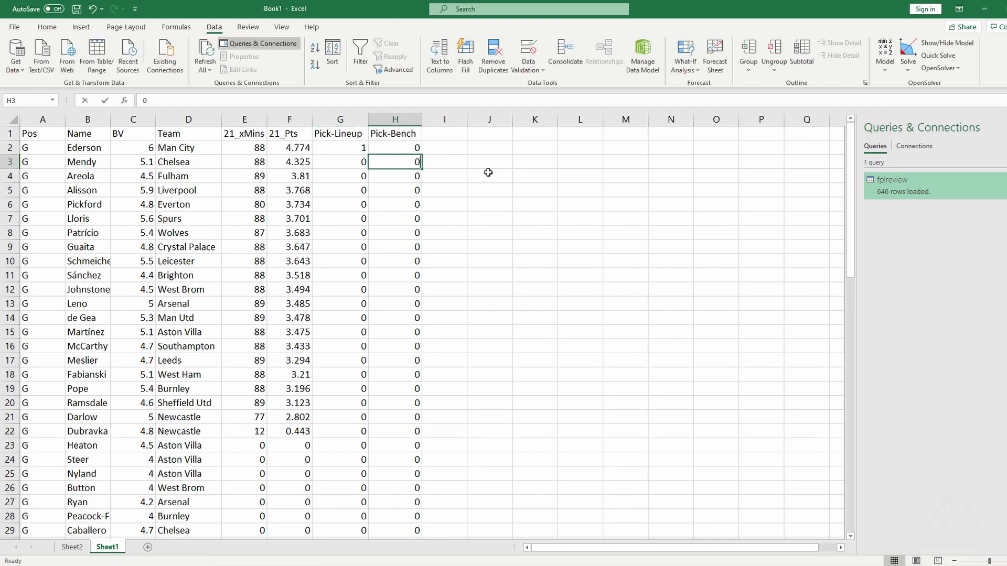
text(1)
key(Return)
key(Up)
Reset the trial picks in G2 and H3 back to 0.
click(348, 149)
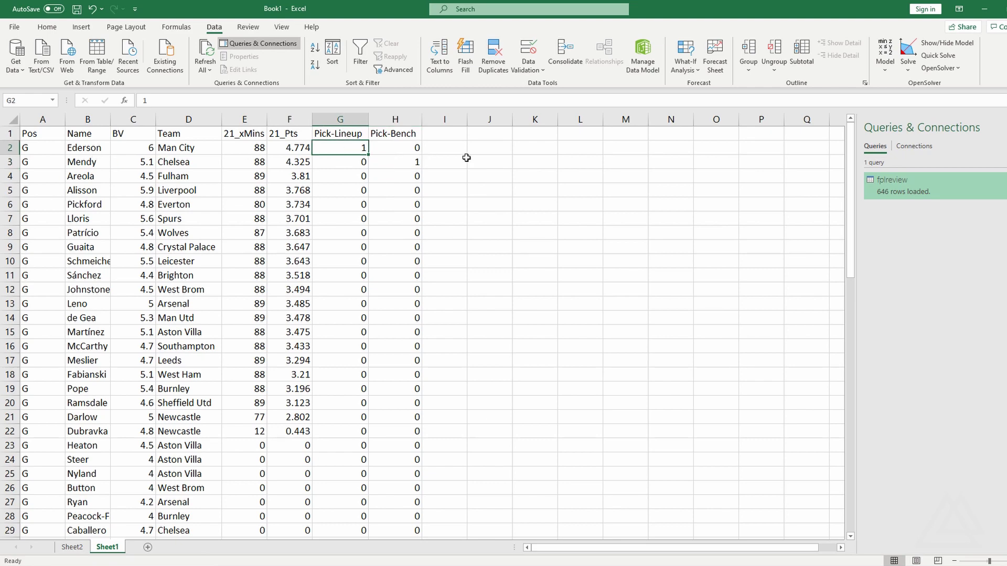
click(90, 164)
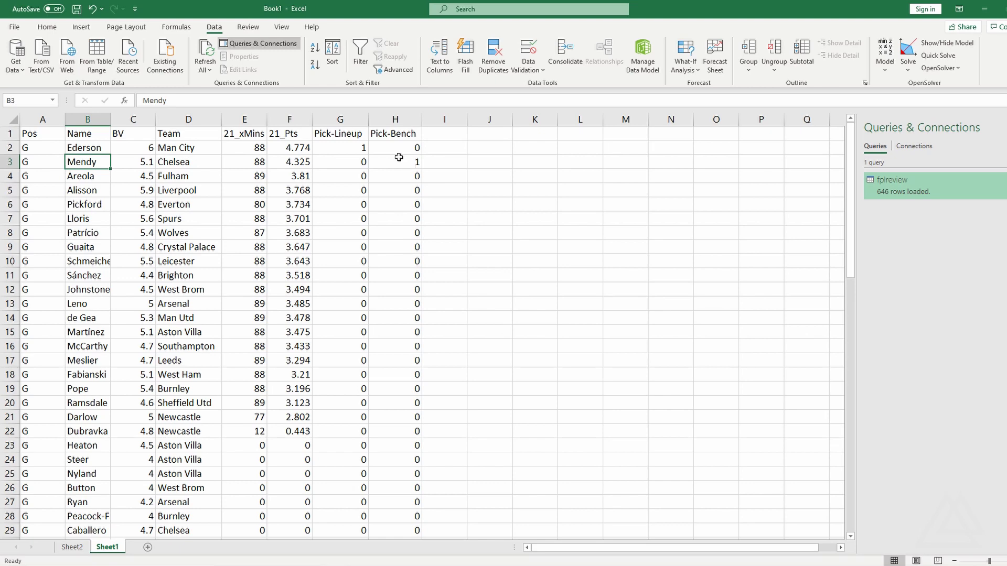
click(363, 149)
text(0)
click(396, 162)
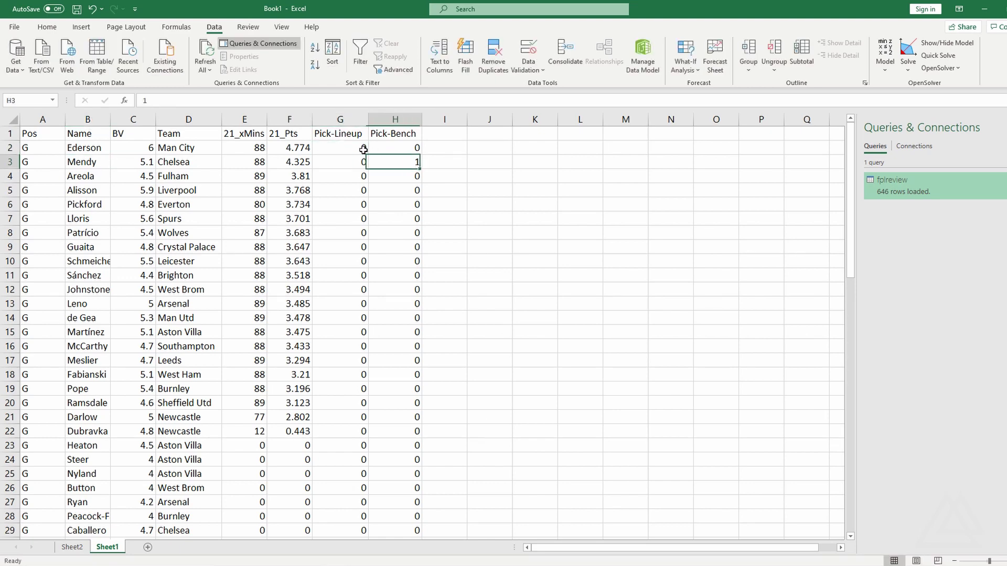
text(0)
key(Return)
click(339, 162)
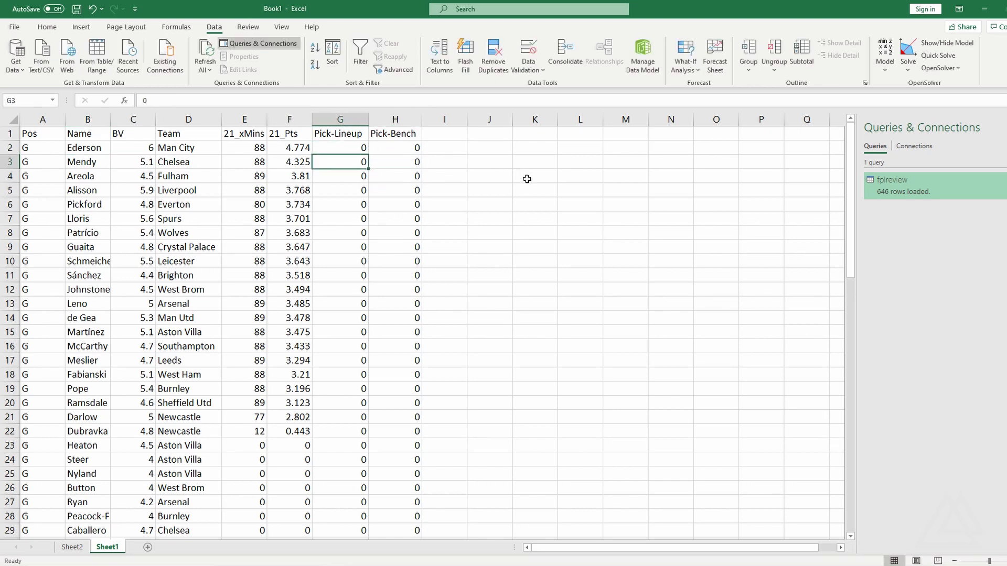
Shade the pick columns G2:H75 light green.
key(Up)
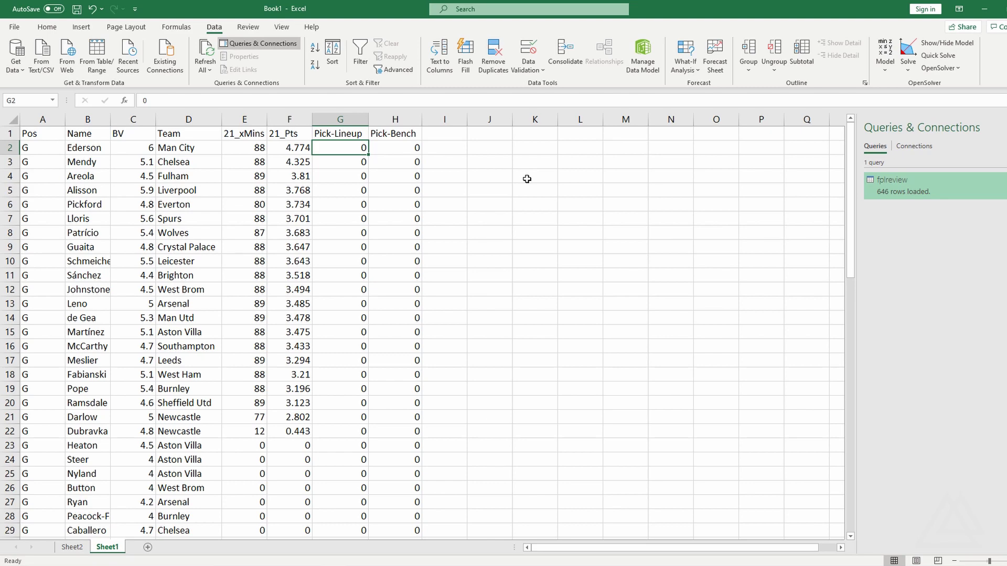
key(shift+Right)
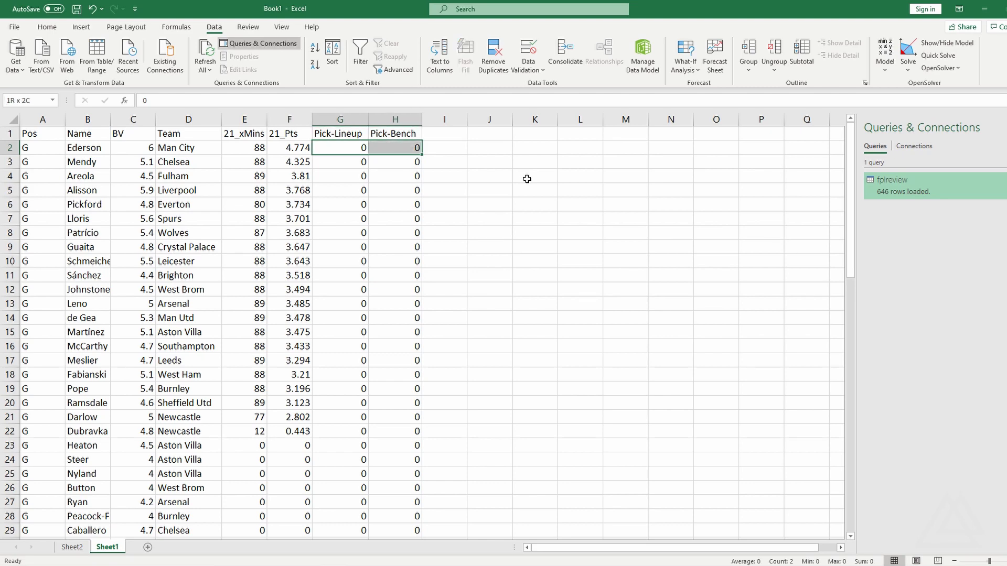
key(shift+Down)
key(shift+Down)
key(shift+Down)
key(shift+Down)
key(shift+Down)
key(shift+Down)
key(shift+Down)
key(shift+Down)
key(shift+Down)
key(shift+Down)
key(shift+Down)
key(shift+Down)
key(shift+Down)
key(shift+Down)
key(shift+Down)
key(shift+Down)
key(shift+Down)
key(shift+Down)
key(shift+Down)
key(shift+Down)
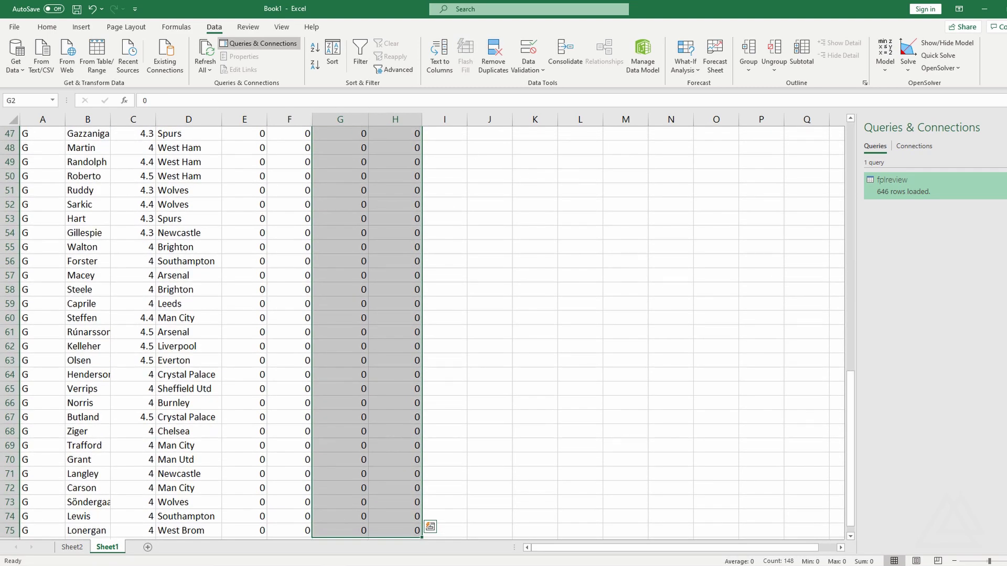
click(46, 26)
click(184, 68)
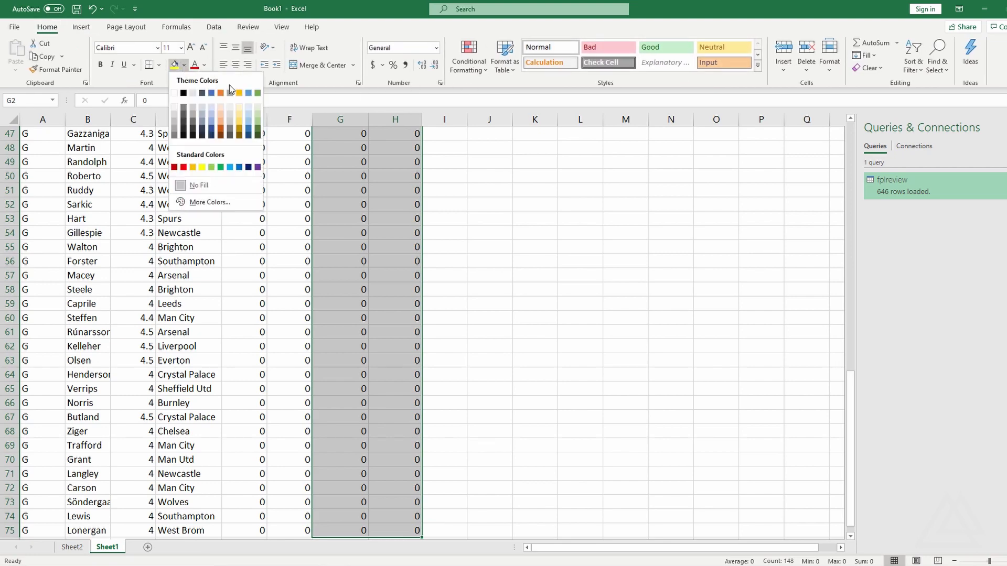
click(255, 111)
scroll(461, 212, up, 15)
click(454, 182)
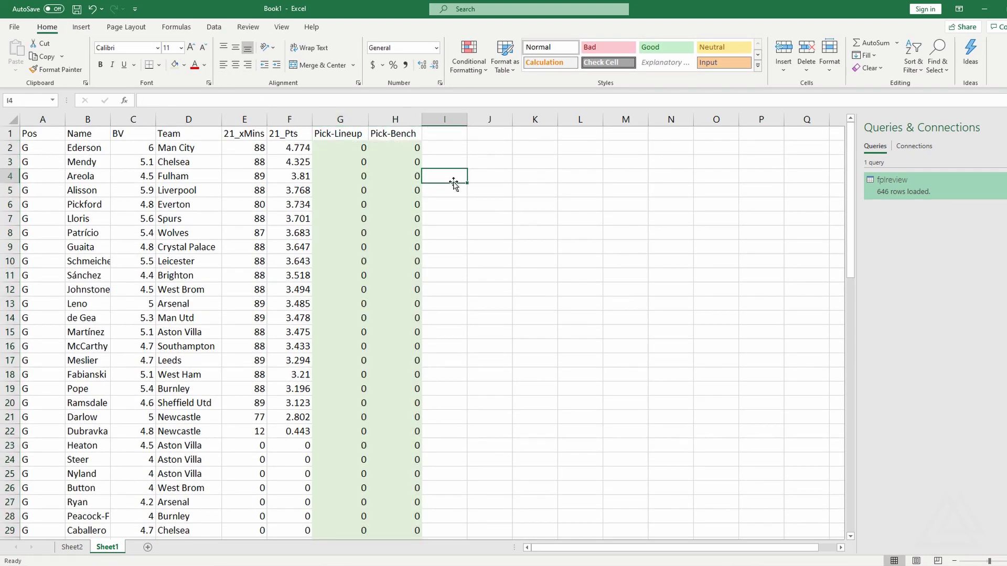
click(415, 146)
click(455, 147)
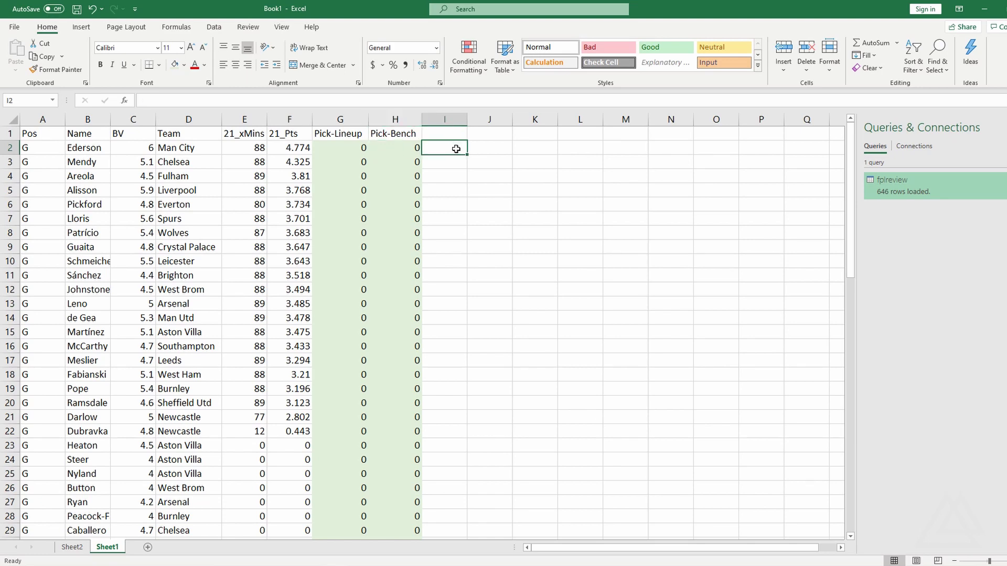
Shade the 21_Pts column F2:F75 light gold.
click(280, 143)
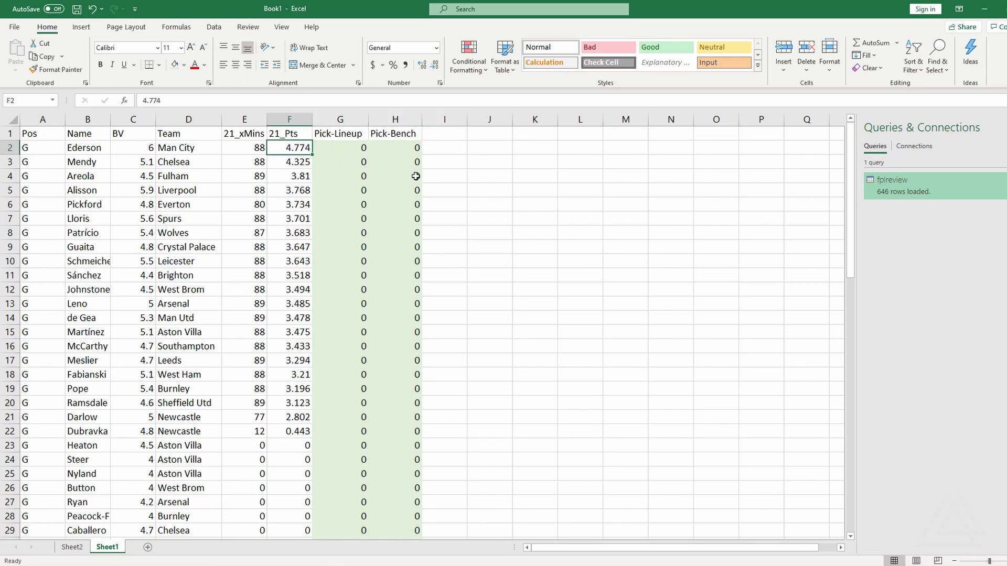
key(ctrl+shift+Down)
click(184, 64)
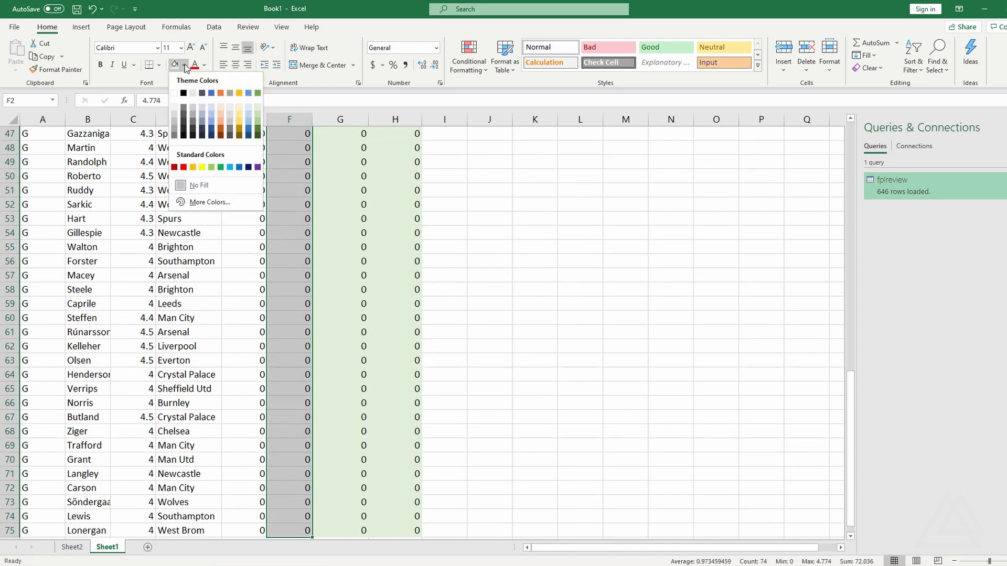
click(243, 113)
scroll(532, 198, up, 15)
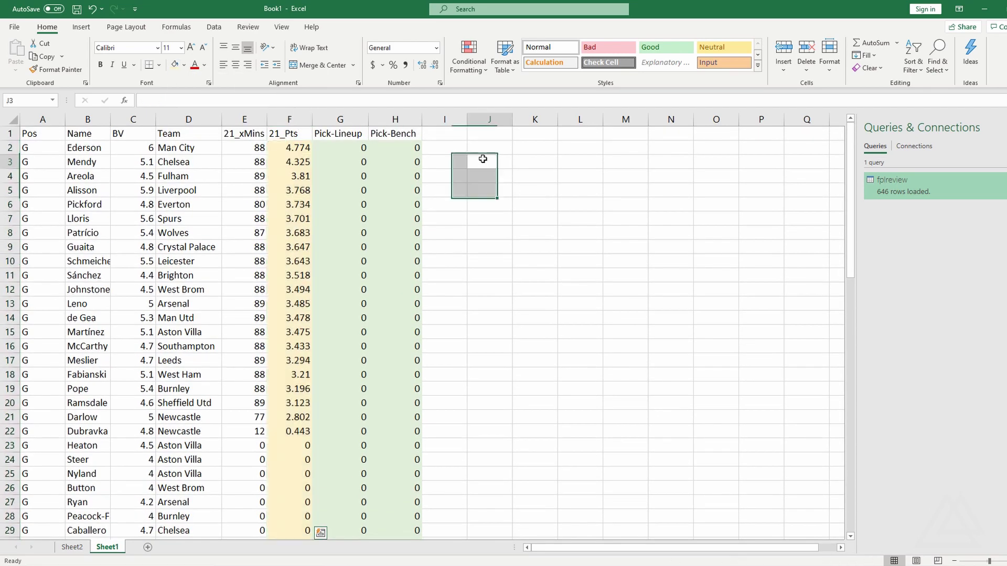
click(445, 147)
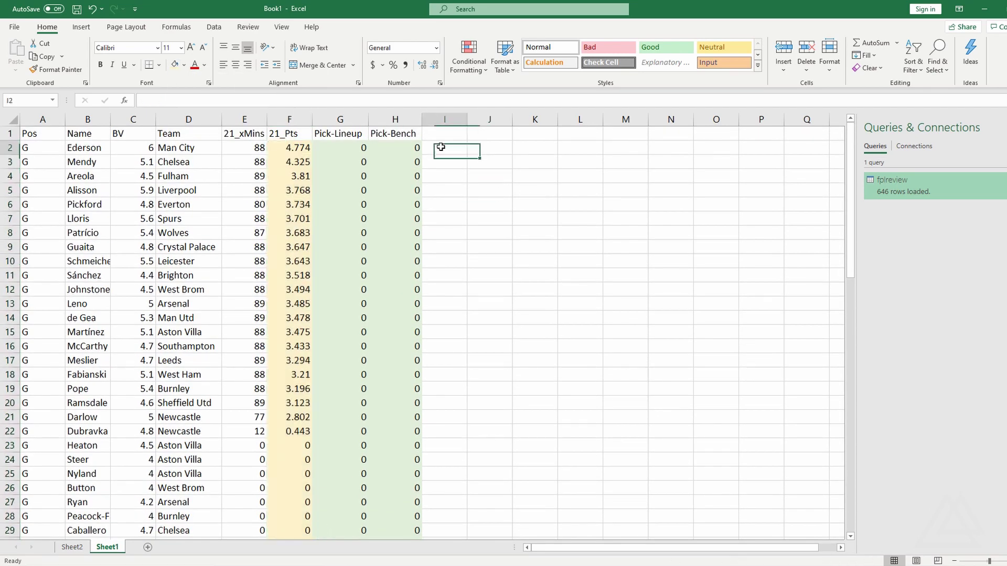
click(299, 151)
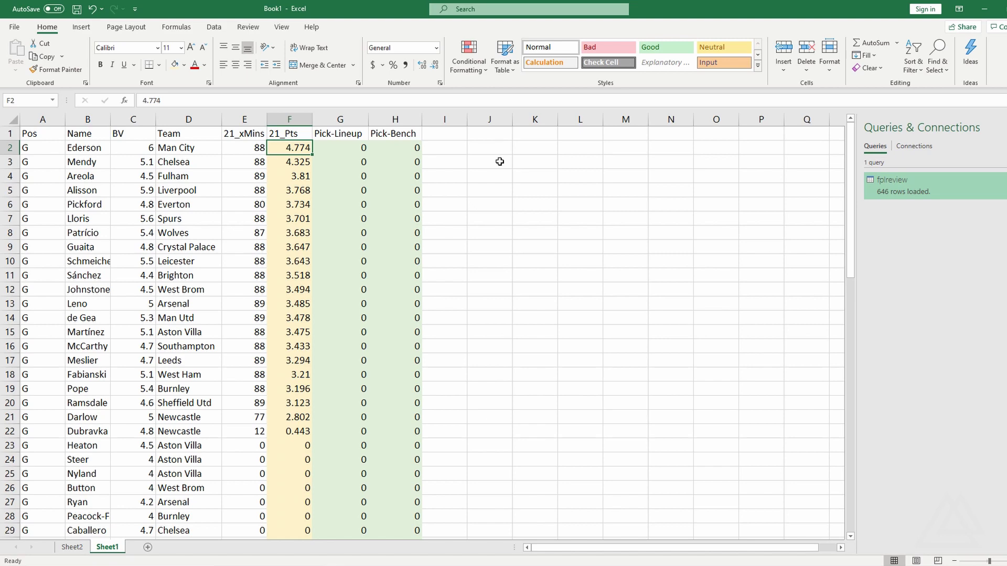
click(456, 136)
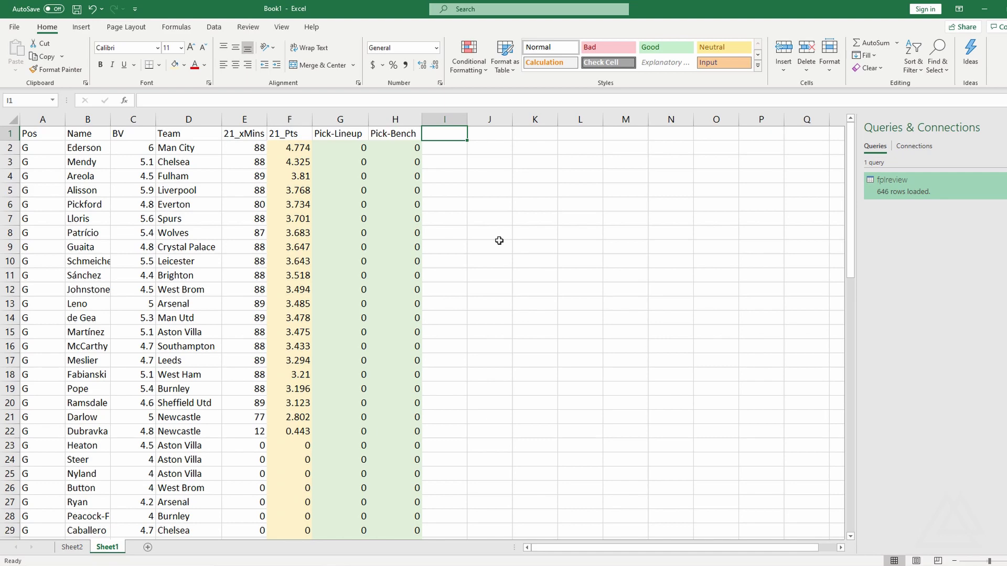
Enter a test lineup pick of 1 for Alisson in G5.
click(347, 190)
text(1)
click(479, 201)
click(456, 190)
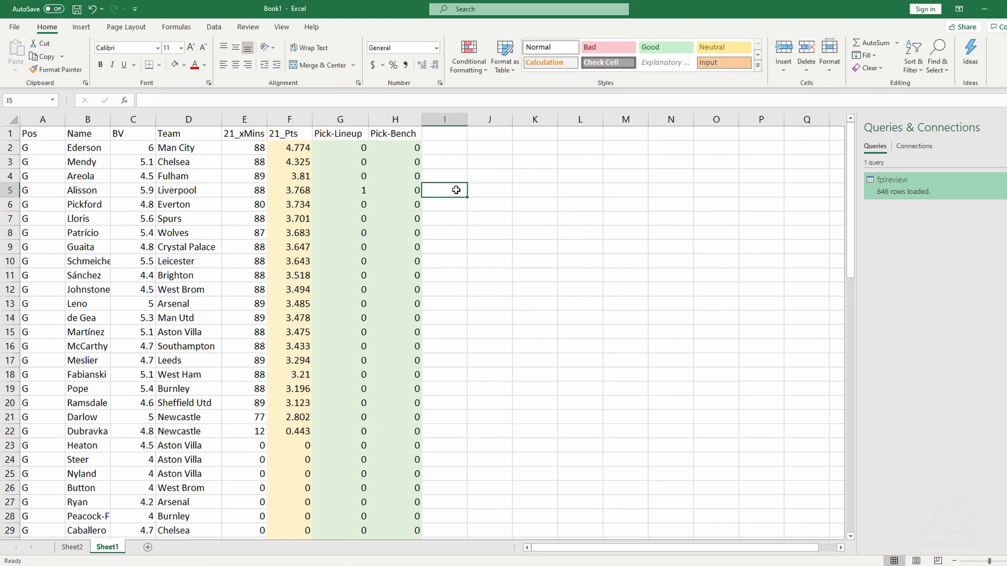
Add headings Cost-Lineup in I1 and Cost-Bench in J1, autofitting both columns.
click(446, 136)
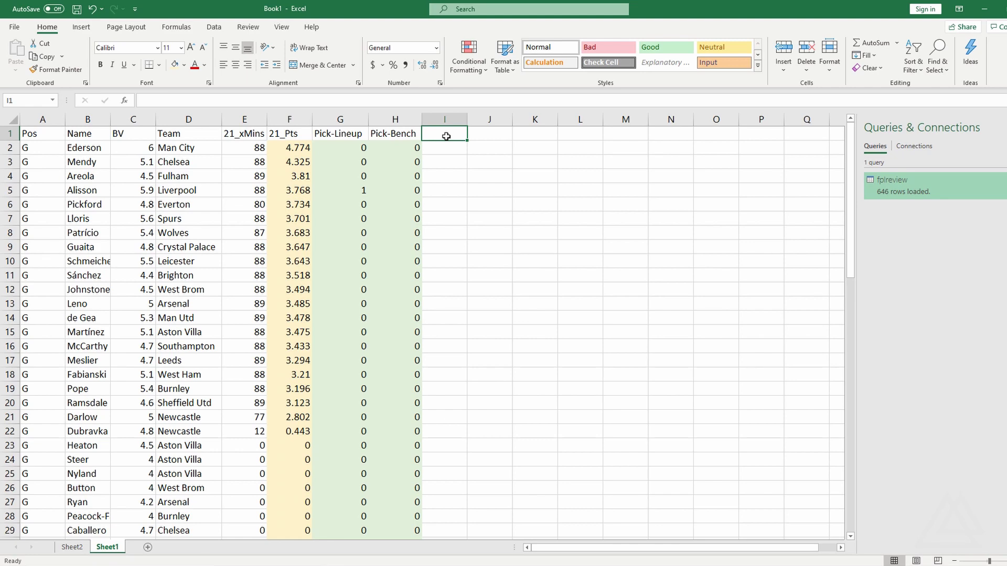
text(Cost-Lineup)
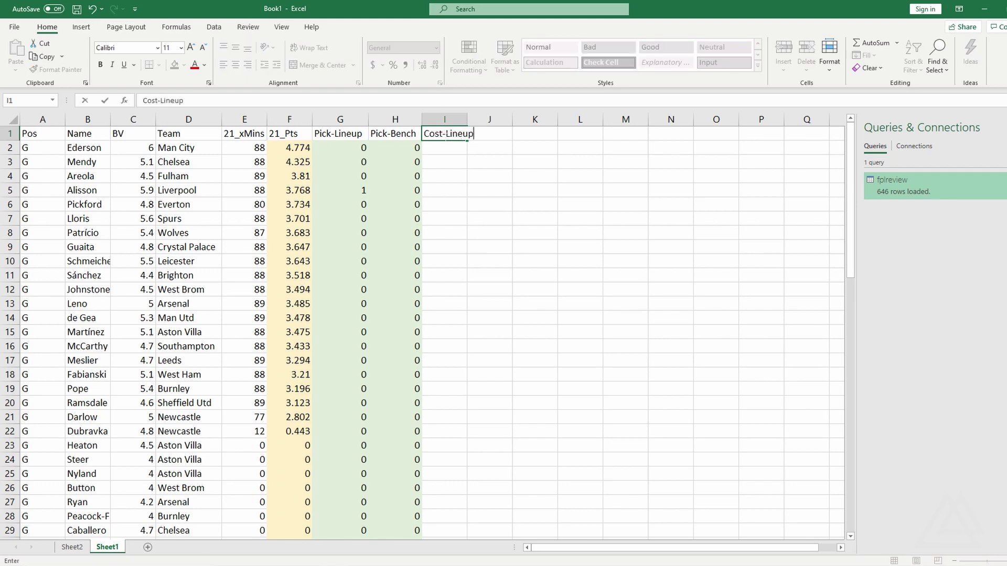
key(Return)
click(487, 137)
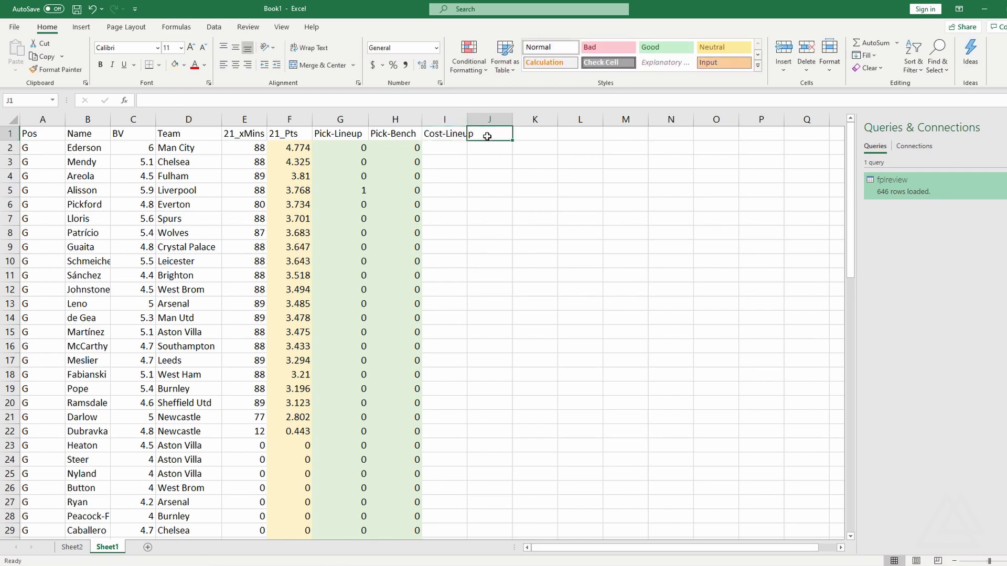
text(Cost-Bench)
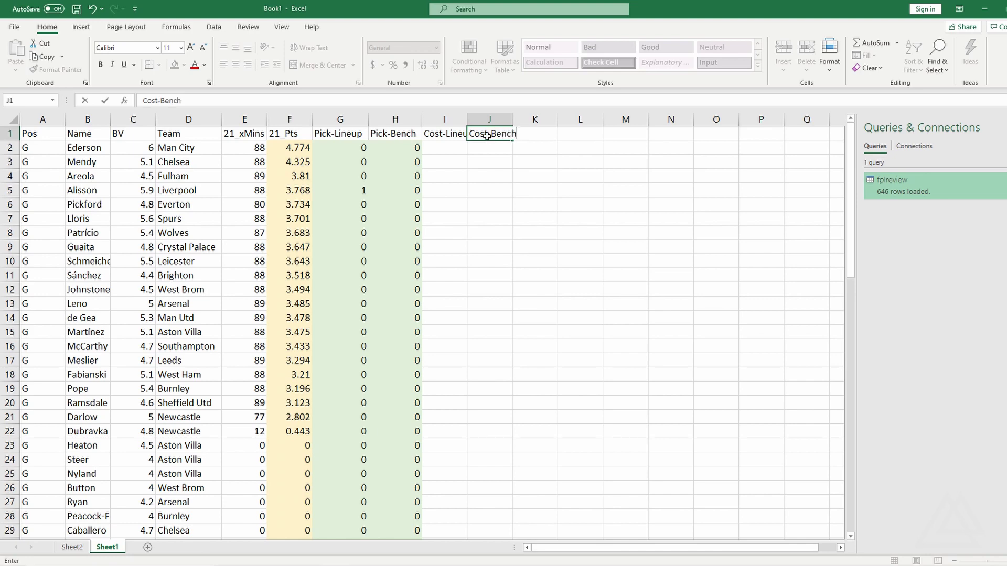
key(Return)
drag(445, 119, 471, 119)
double_click(471, 119)
click(451, 147)
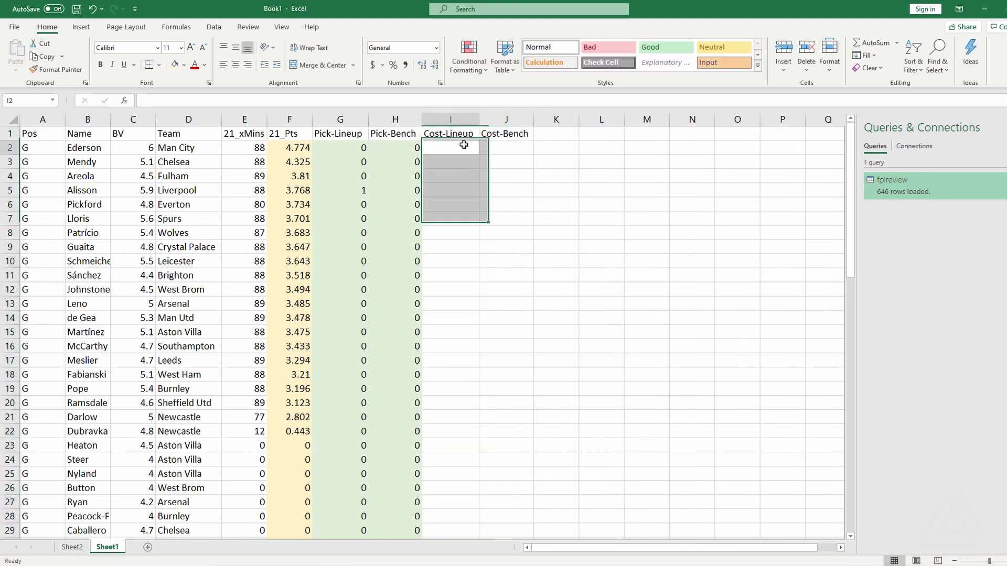
Enter =G2*C2 in I2 and fill it down the Cost-Lineup column.
text(=)
click(358, 146)
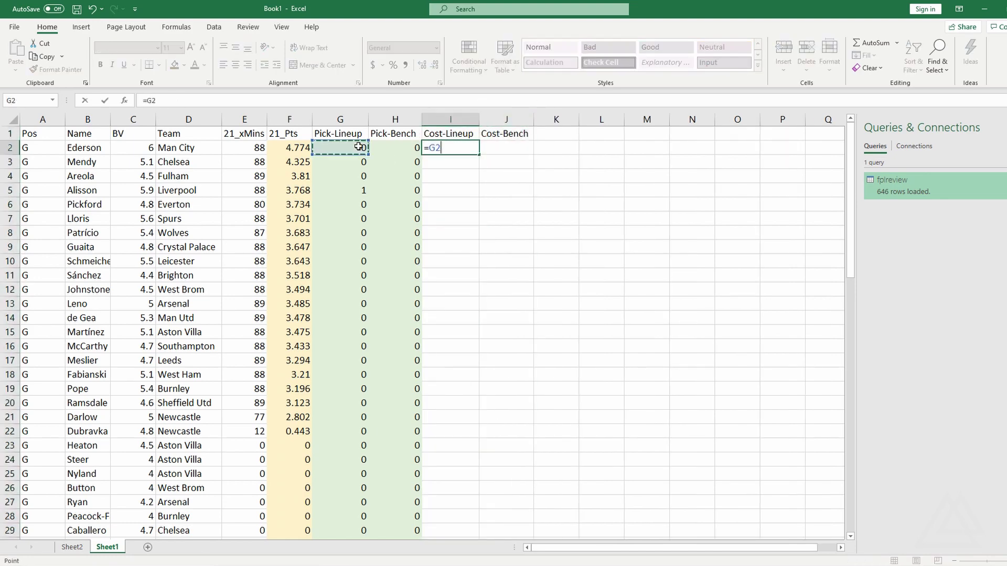
text(*)
click(122, 148)
key(Return)
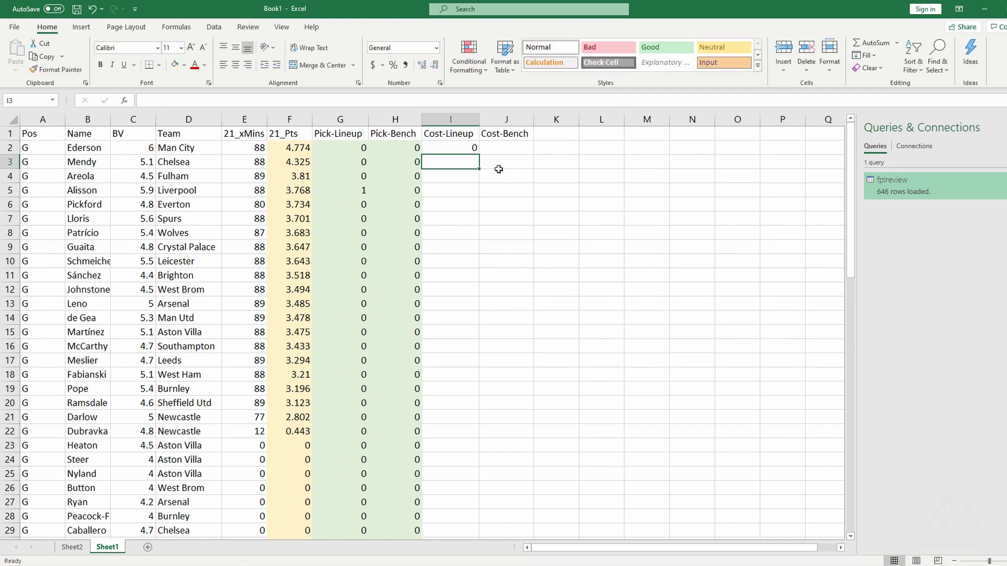
click(470, 148)
double_click(479, 154)
click(522, 180)
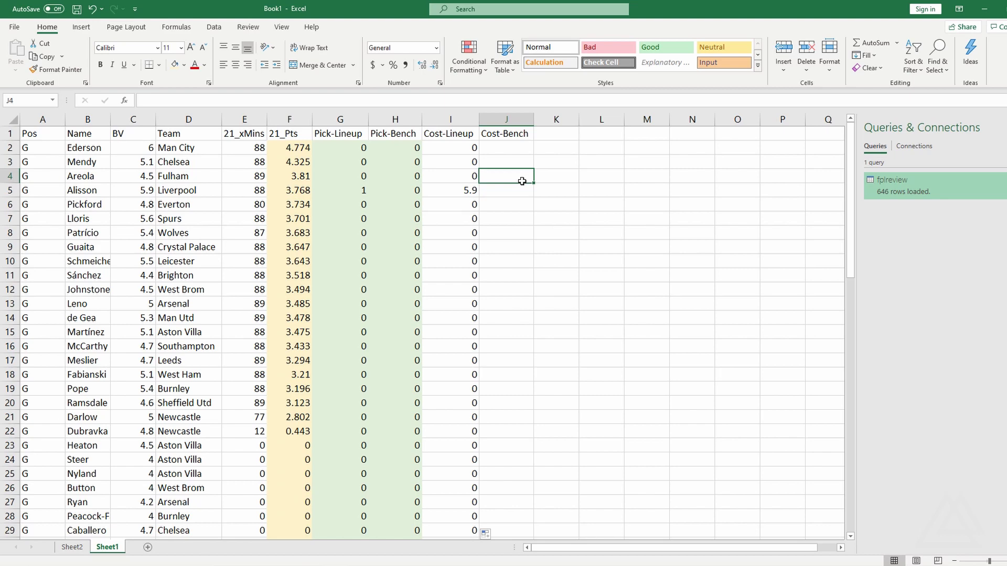
click(469, 190)
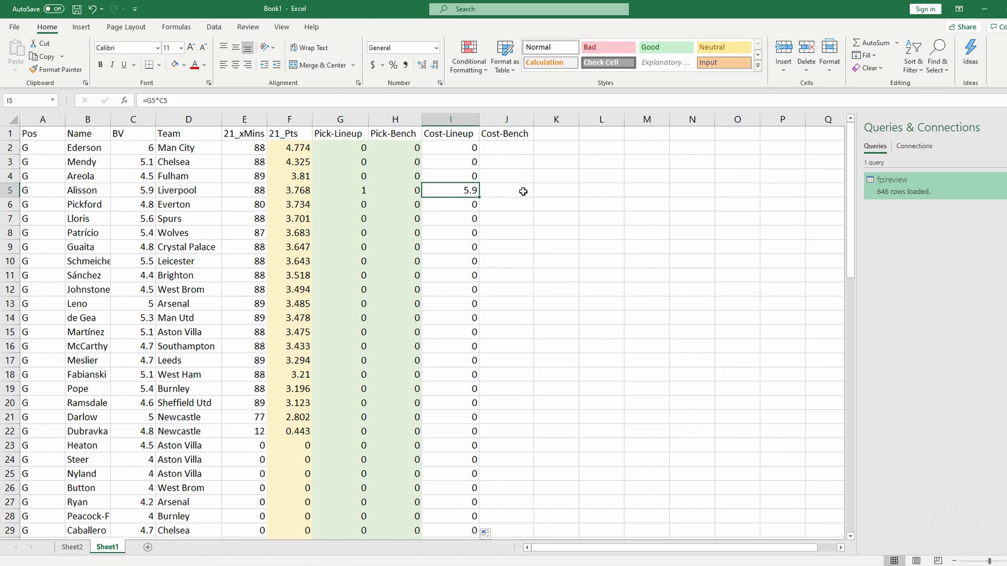
click(523, 192)
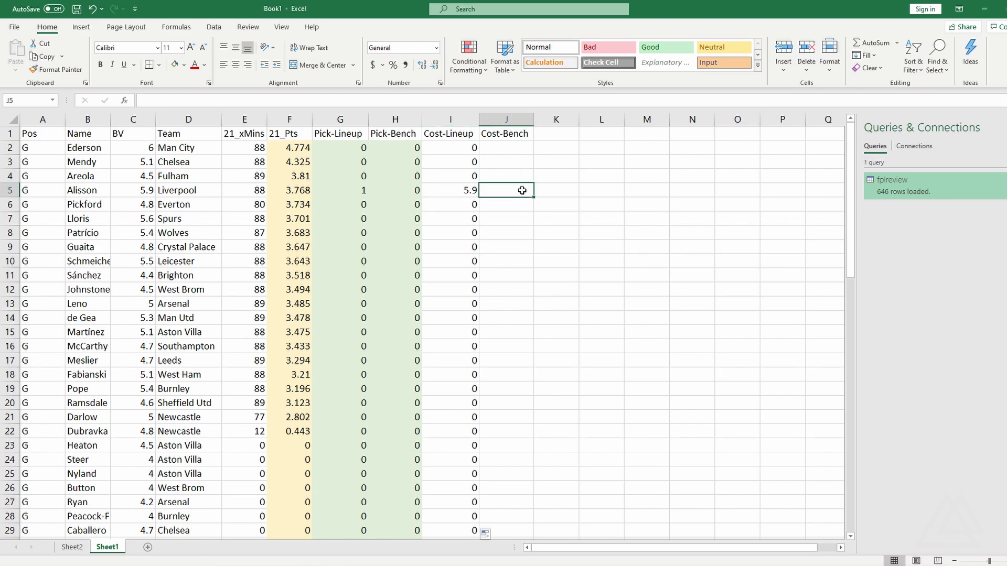
Enter =H2*C2 in J2 and fill it down the Cost-Bench column.
click(514, 150)
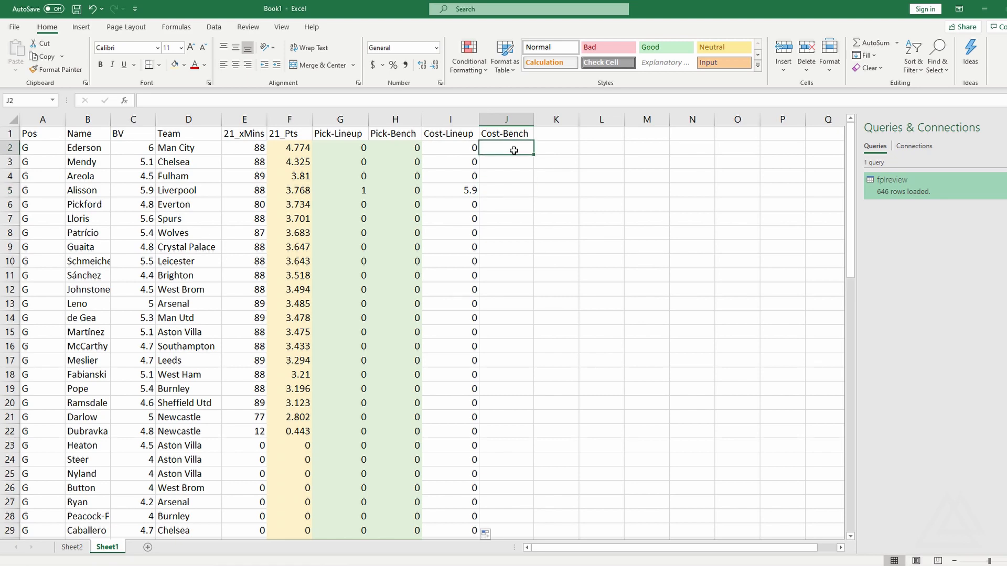
text(=)
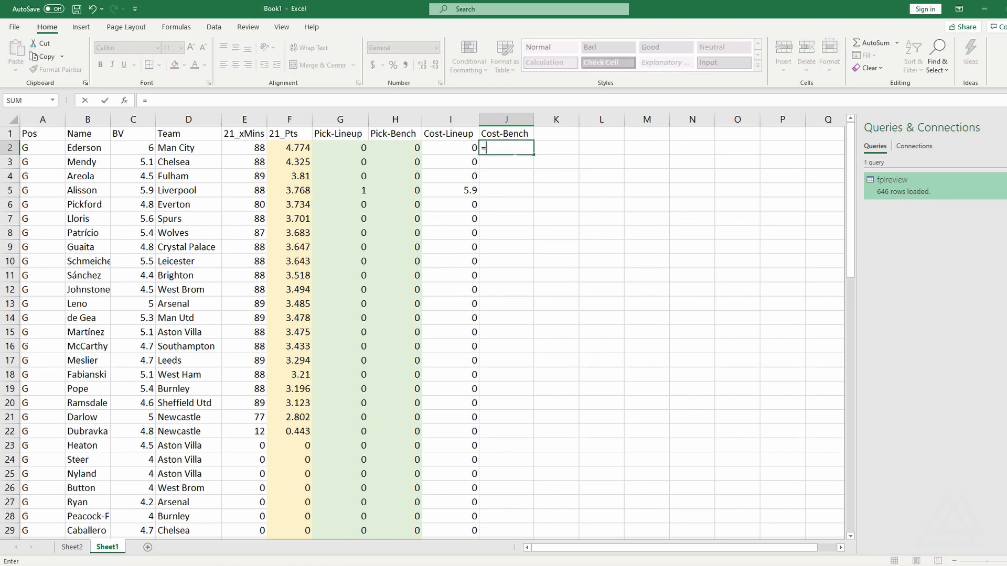
click(396, 148)
text(*)
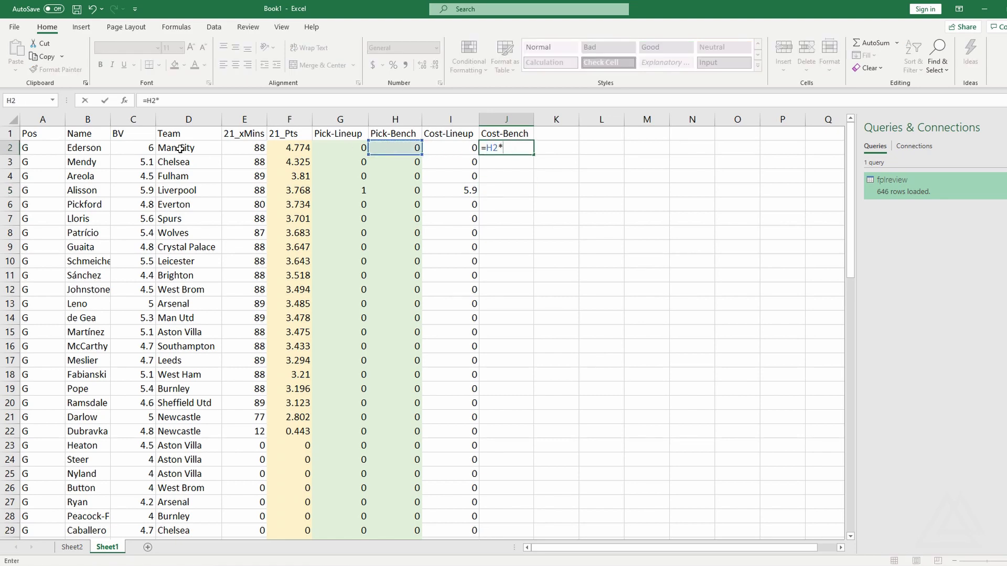
click(130, 148)
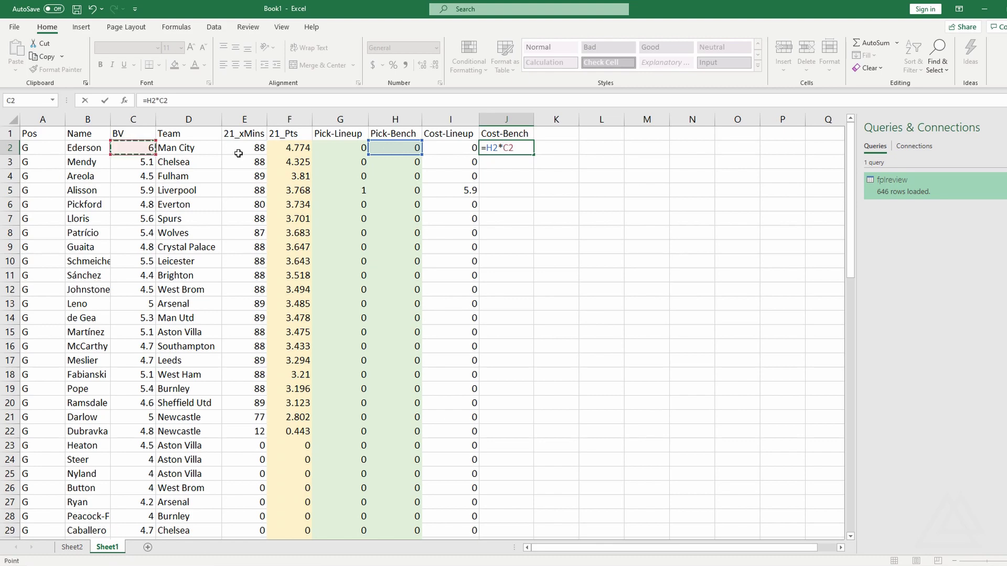
key(ctrl+Return)
double_click(533, 155)
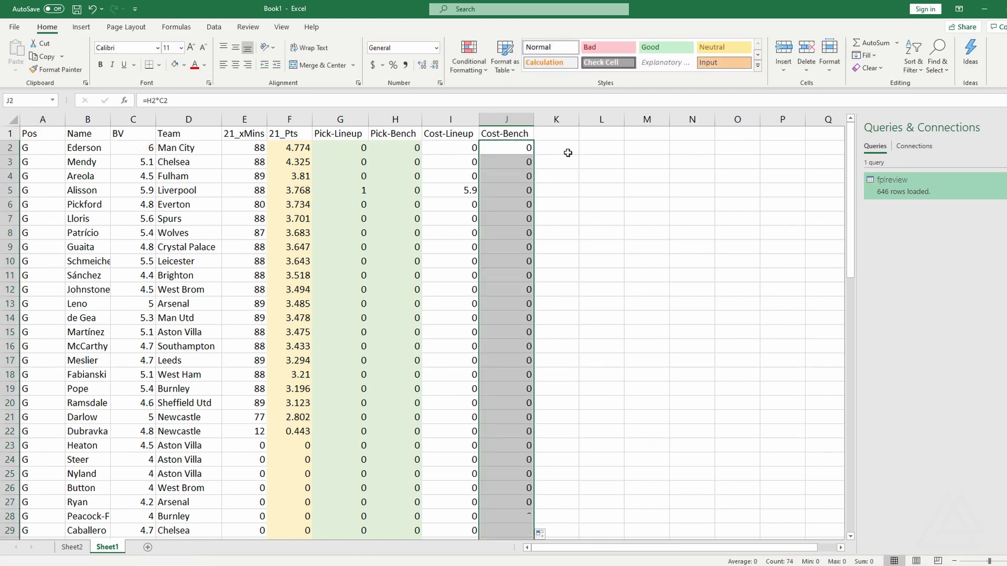
click(568, 152)
Enter a test bench pick of 1 for Patrício in H8.
click(388, 234)
text(1)
click(572, 231)
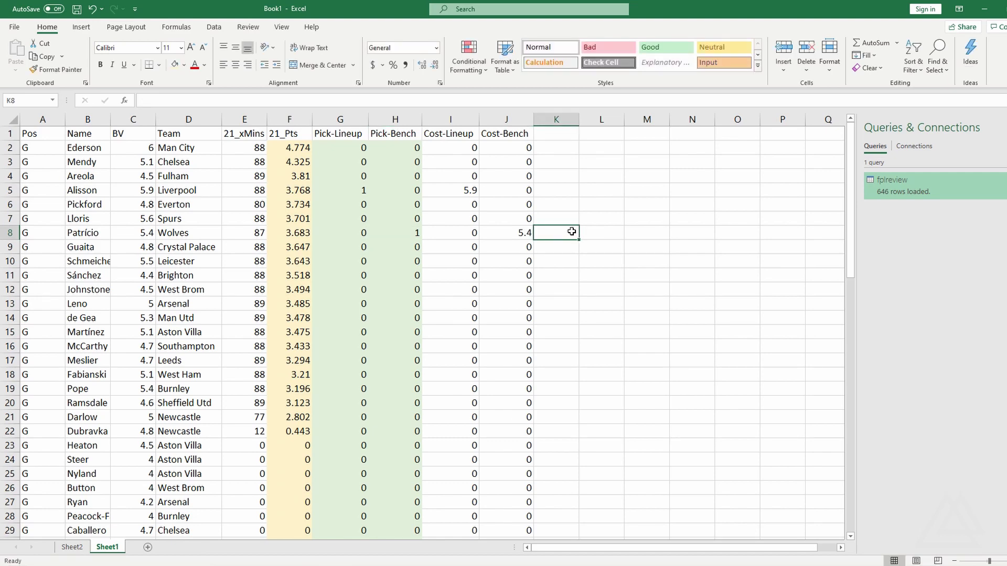
click(449, 147)
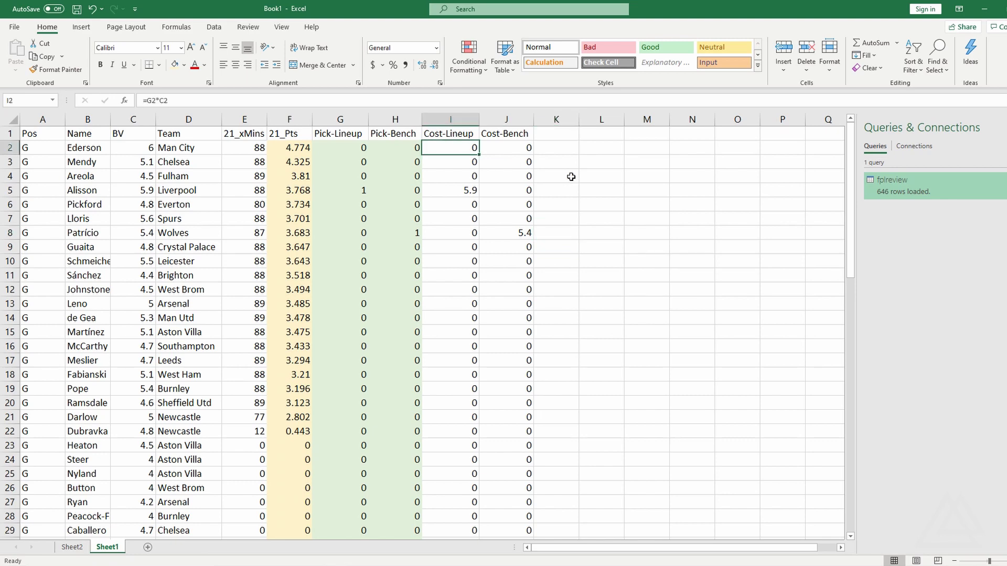
Fill the cost range I2:J75 light blue.
key(shift+Right)
key(ctrl+shift+Down)
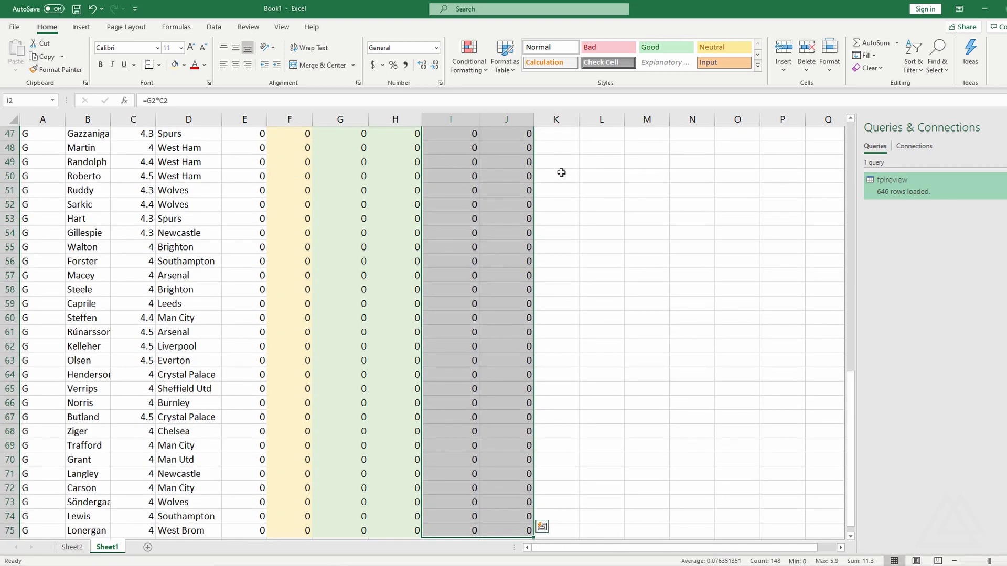
click(184, 65)
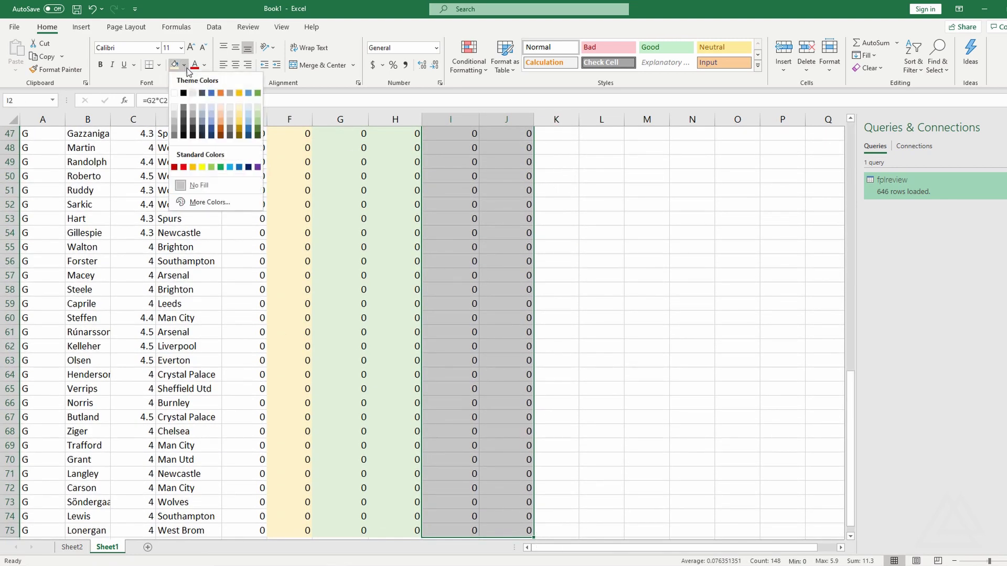
click(248, 107)
scroll(569, 180, up, 15)
click(568, 177)
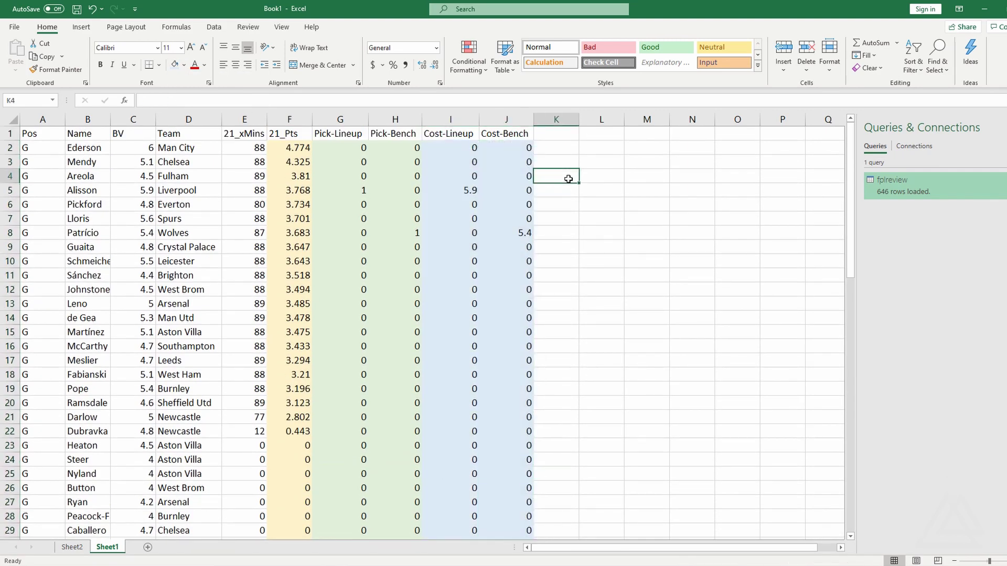
click(570, 147)
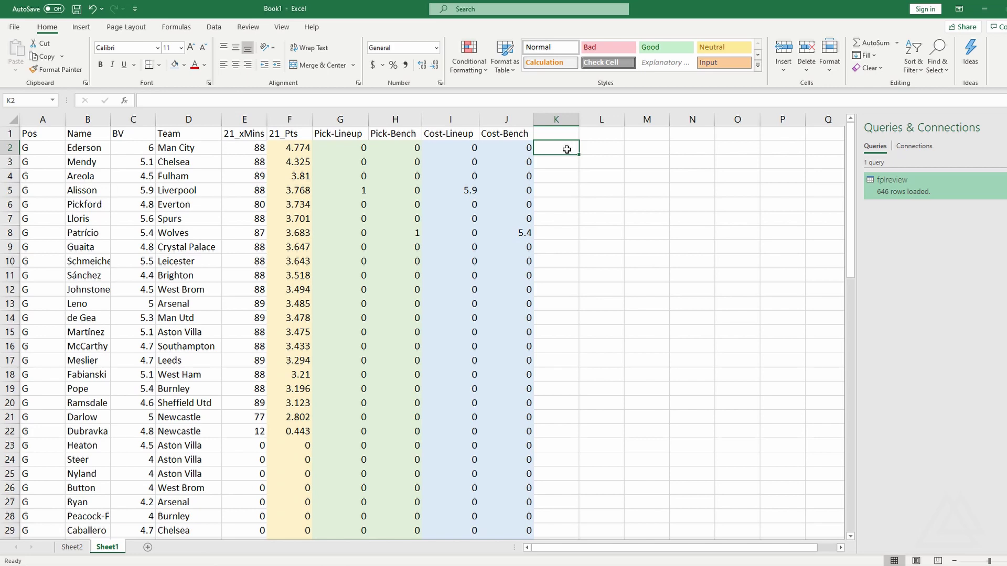
click(516, 137)
key(Left)
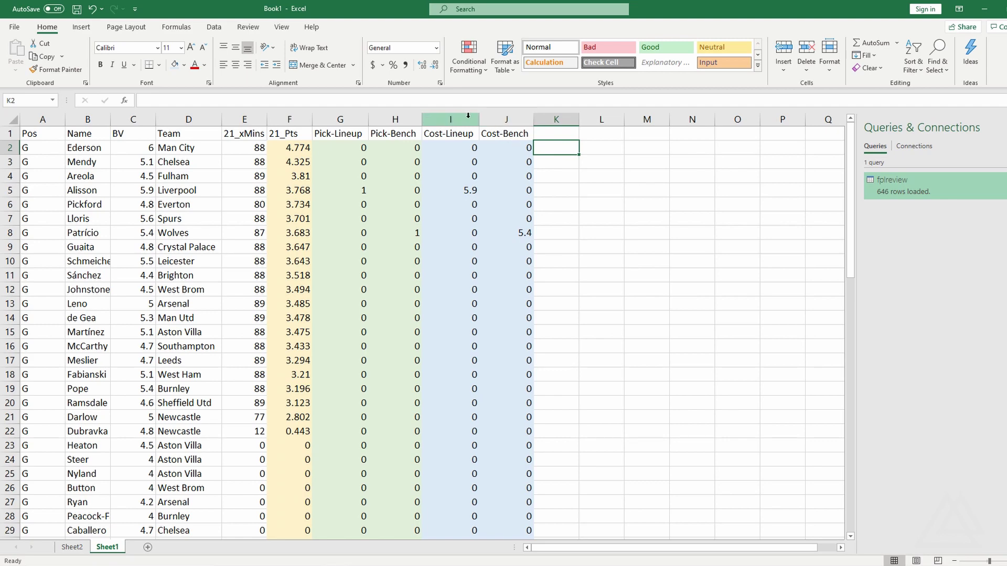
key(shift+Right)
key(ctrl+shift+Down)
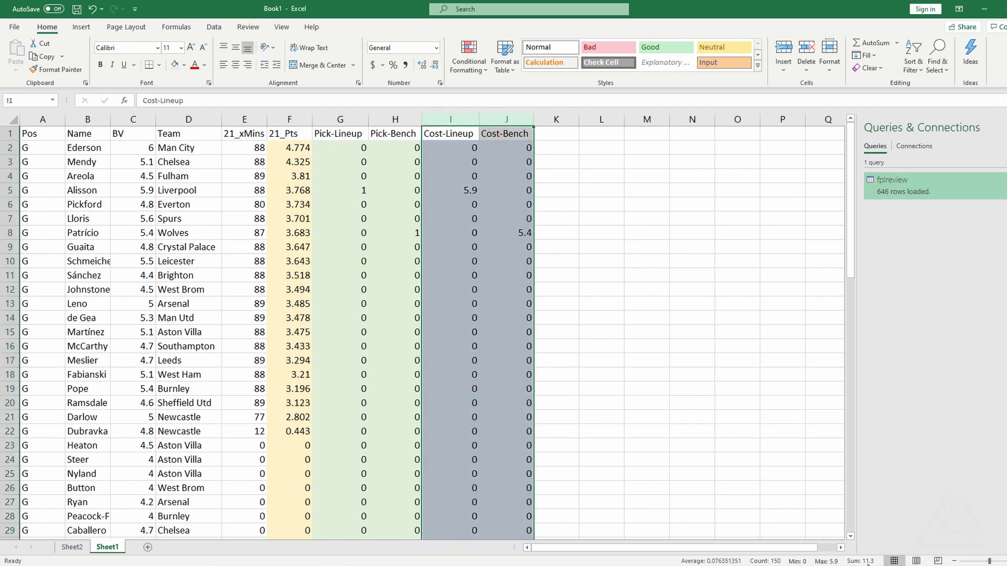
click(558, 204)
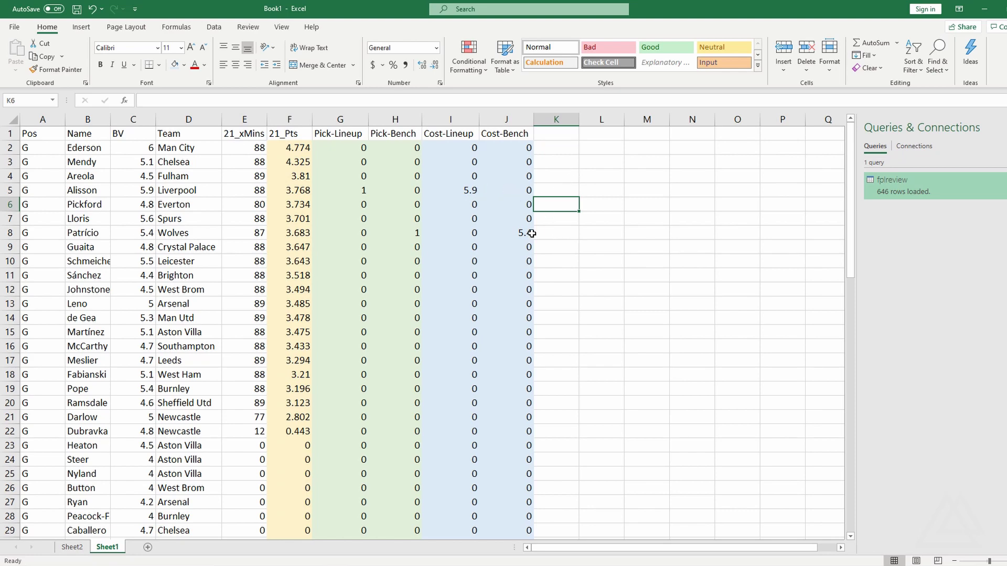
Set the test picks in H8 and G5 back to 0.
click(390, 232)
text(0)
click(357, 181)
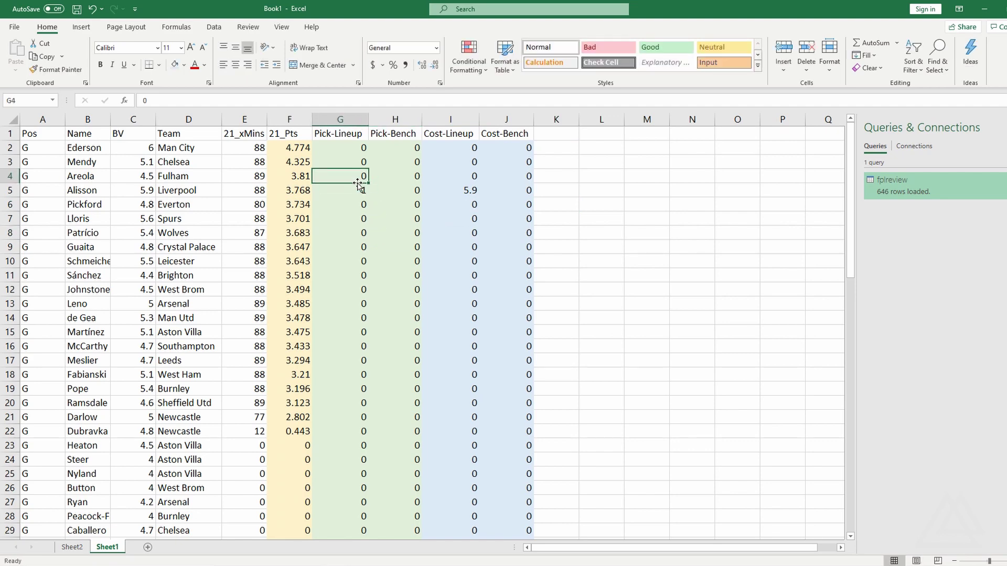
click(361, 190)
text(0)
click(587, 176)
click(553, 138)
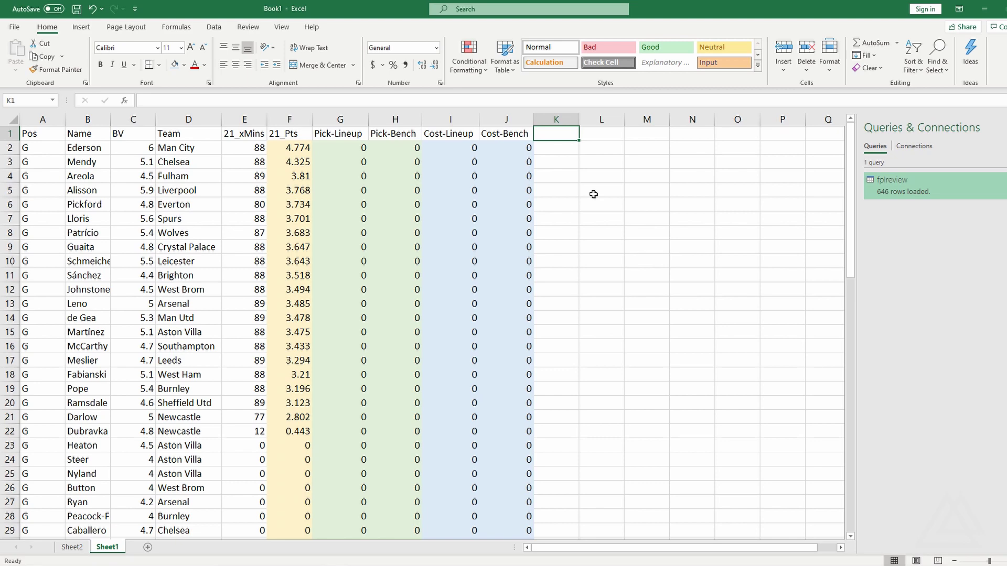
Head column K 'Picked-Ever' and fill the formula =G2+H2 down the column.
text(Picked-Ever)
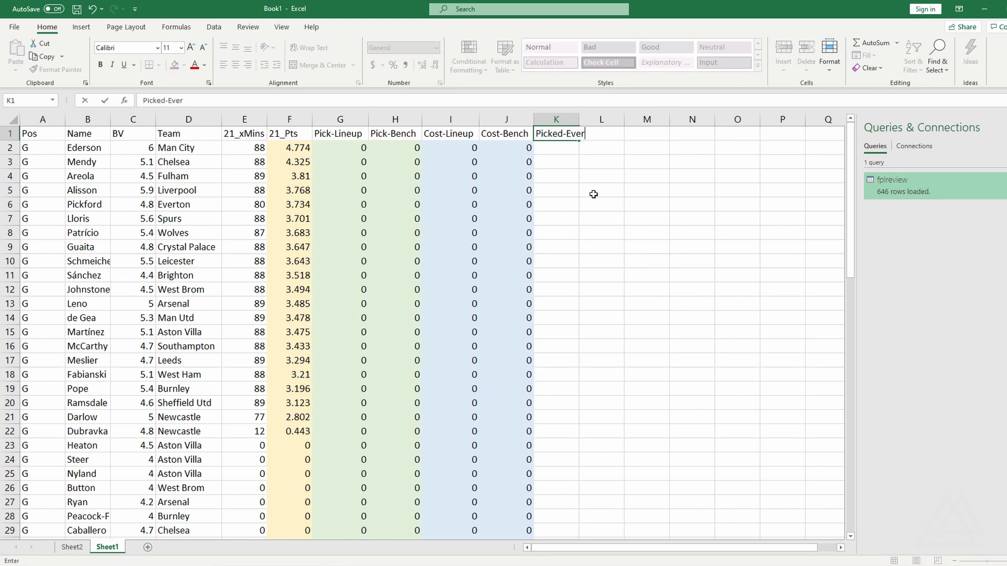
key(Return)
text(=)
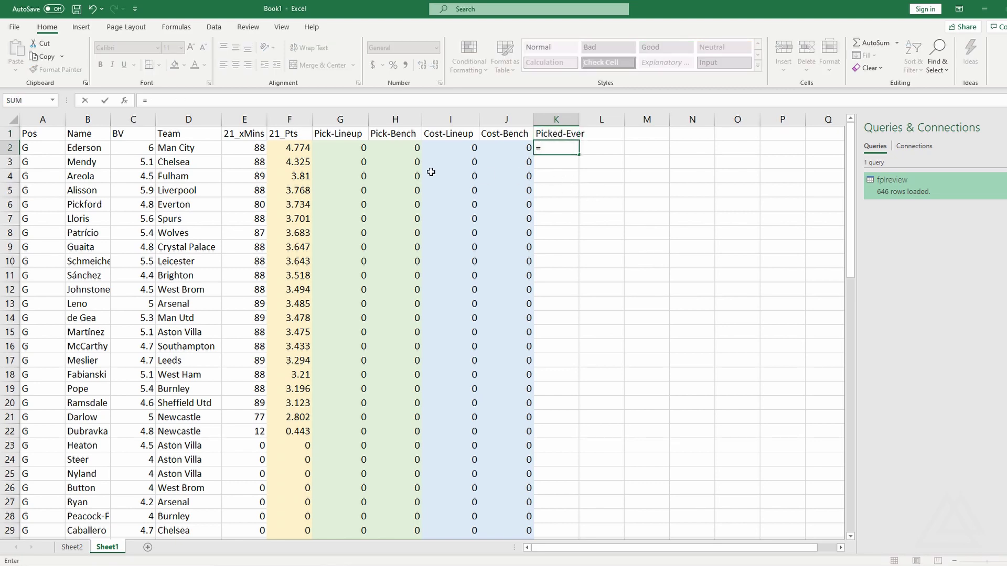
click(348, 148)
text(+)
click(390, 144)
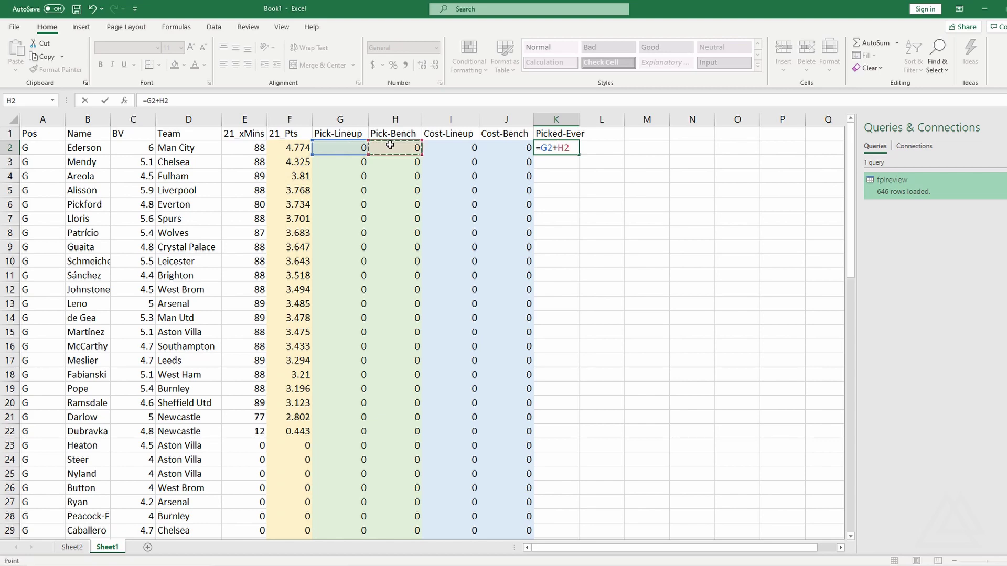
key(Return)
click(577, 152)
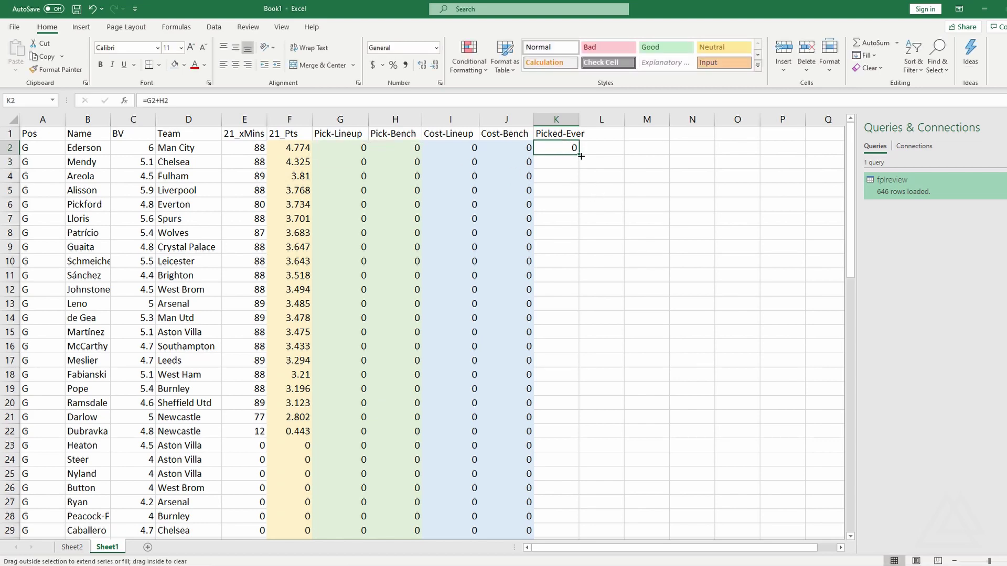
double_click(581, 157)
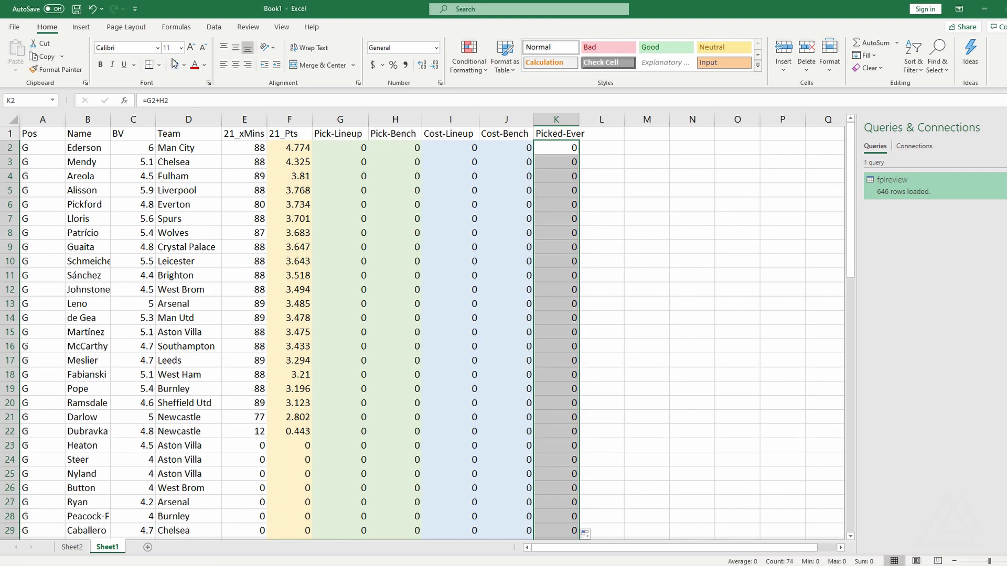
Enter 1 as row 3's lineup and bench picks, then check the cost and Picked-Ever results.
click(643, 200)
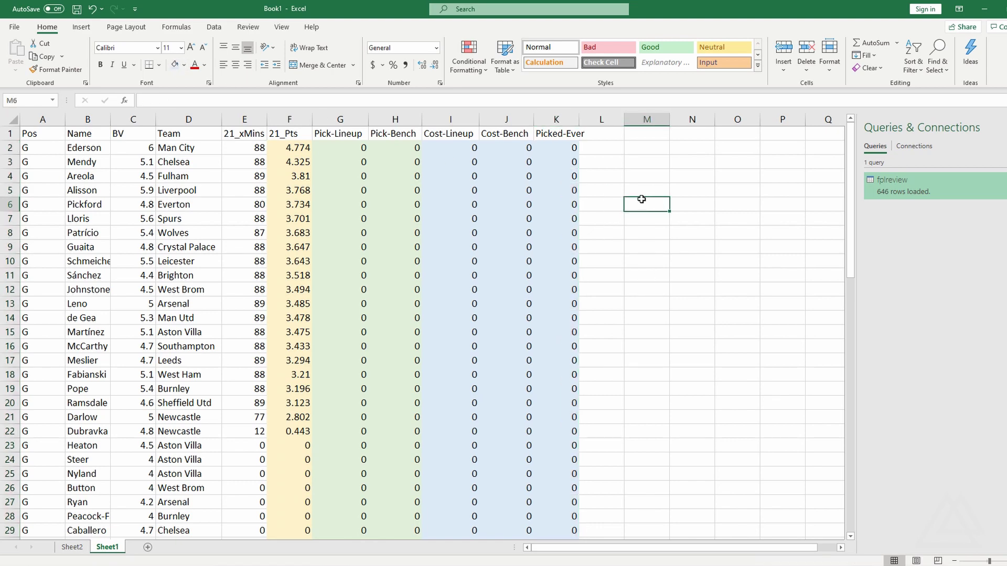
click(365, 164)
text(1)
key(Tab)
text(1)
click(436, 183)
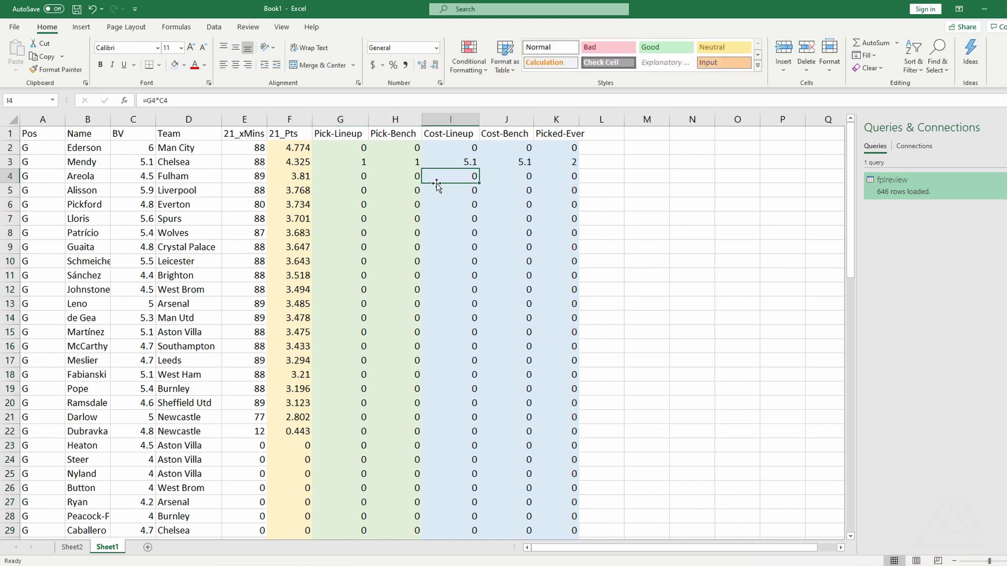
click(462, 161)
click(560, 164)
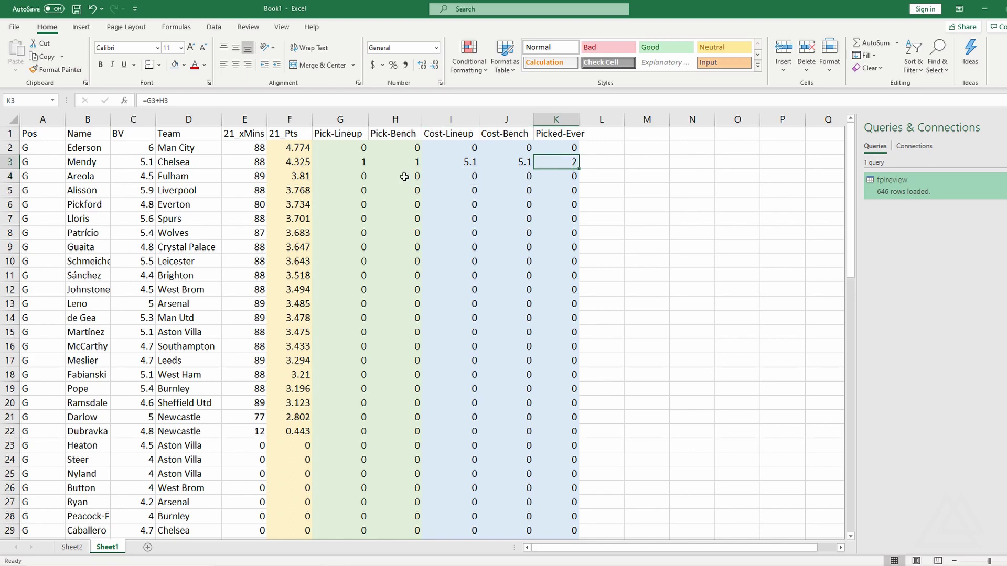
Reset row 3's lineup and bench picks to 0 and widen column K to fit Picked-Ever.
click(393, 162)
text(0)
key(Left)
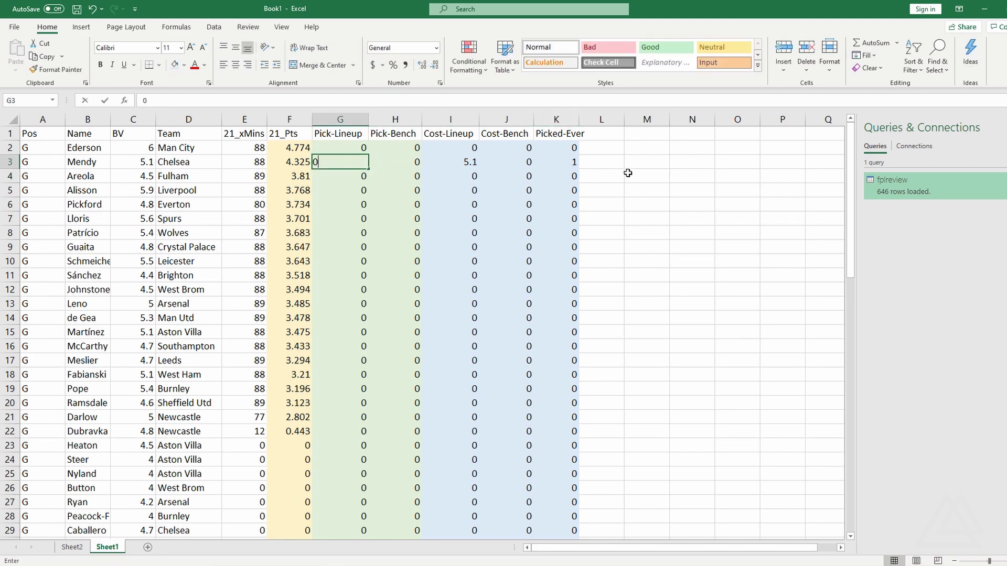
text(0)
click(629, 173)
click(617, 139)
drag(579, 120, 591, 120)
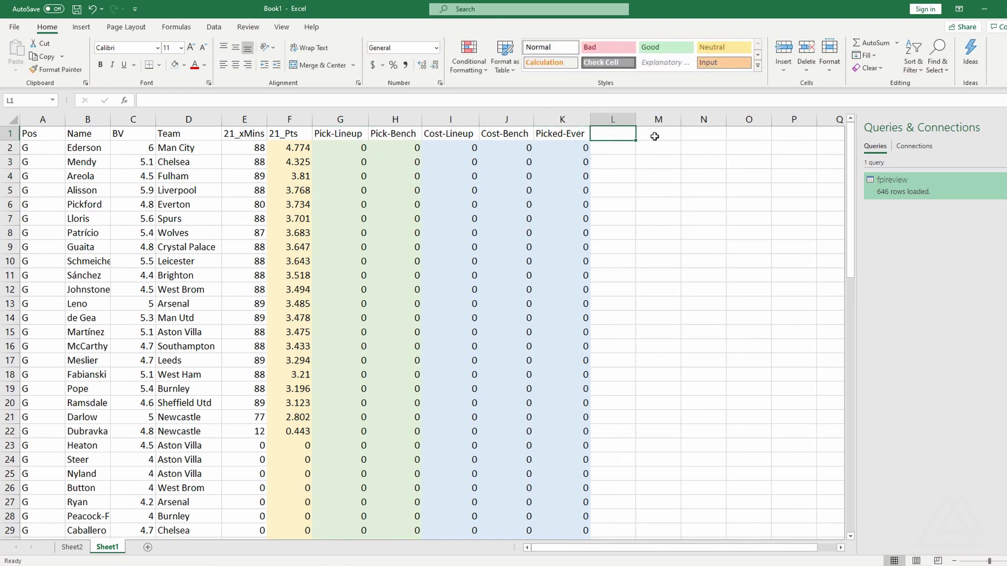
click(654, 137)
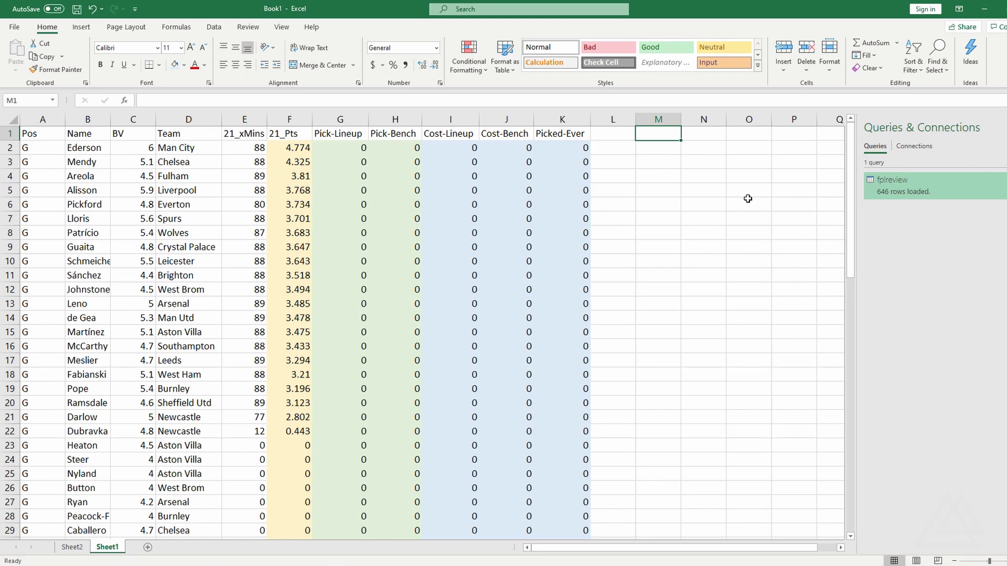
Enter 'Total Points' in M1, insert a blank column before it, and widen its column.
text(Total )
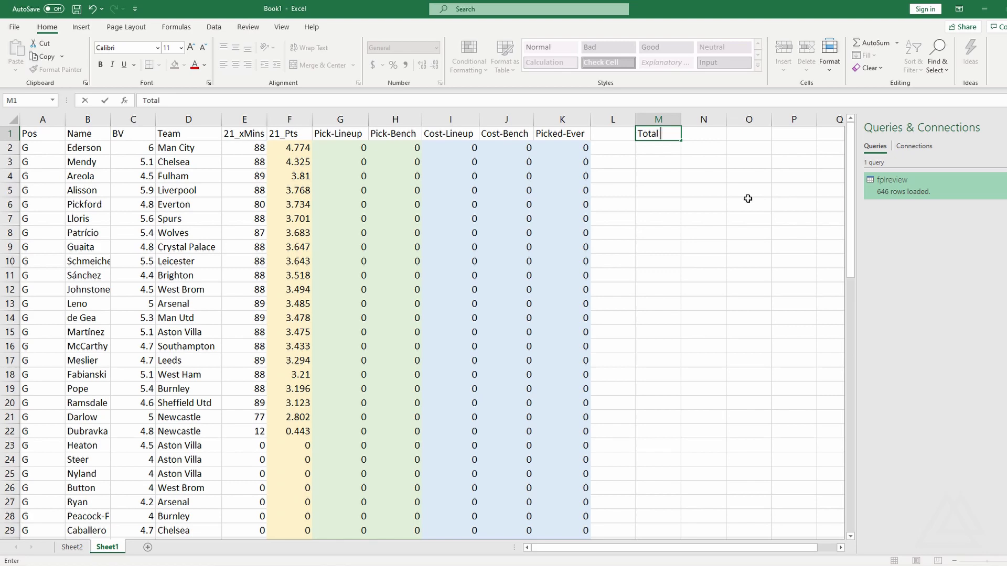
text(Points)
key(Return)
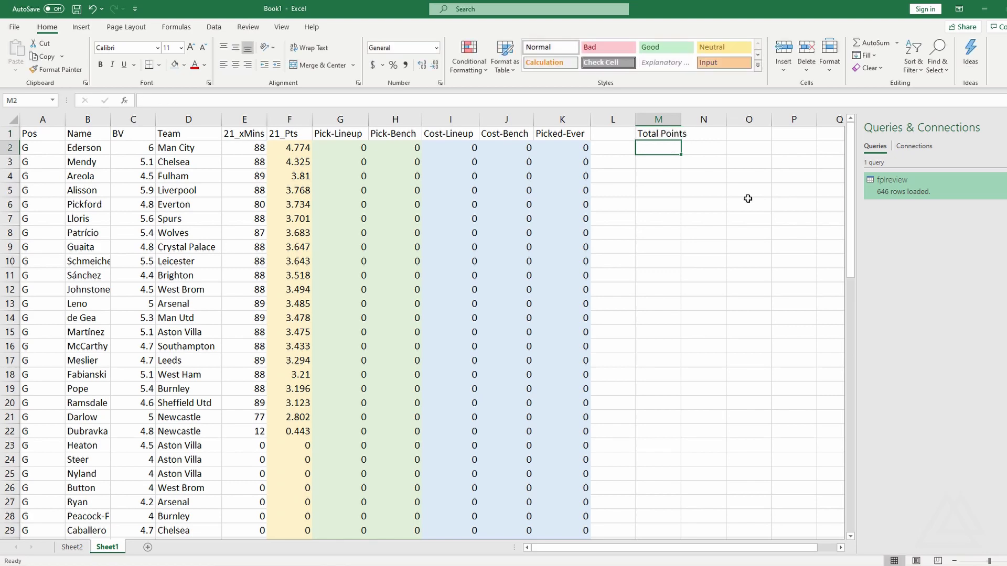
right_click(659, 122)
click(691, 224)
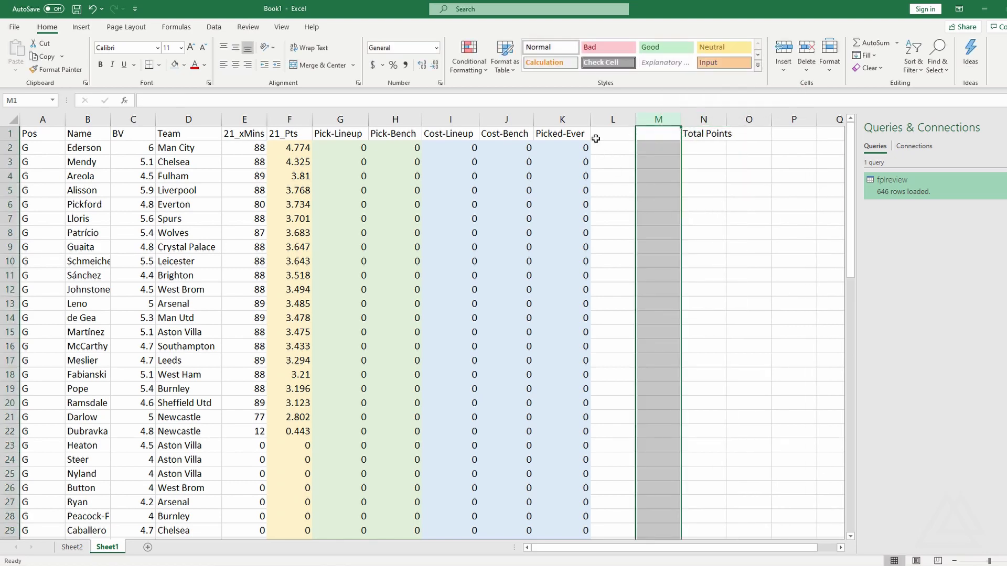
click(641, 136)
click(694, 149)
drag(726, 120, 744, 120)
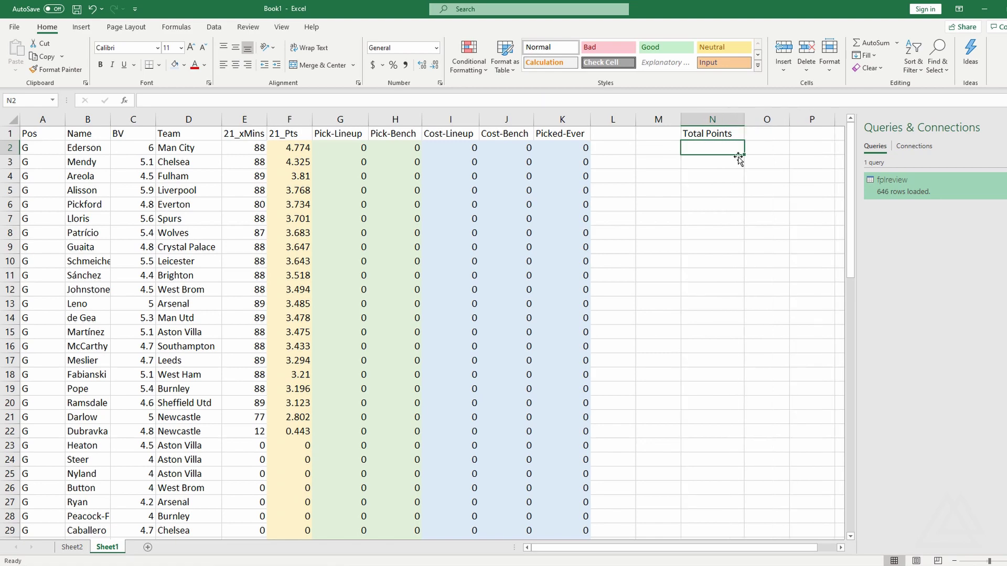
click(697, 204)
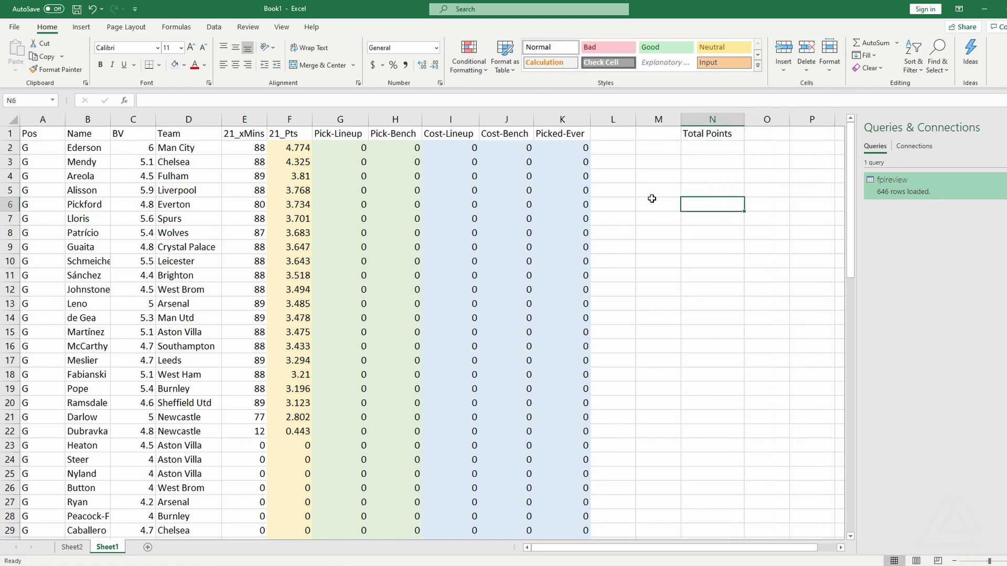
Insert a second blank column before Total Points, moving the heading to O1.
right_click(713, 121)
click(739, 210)
click(655, 133)
click(612, 133)
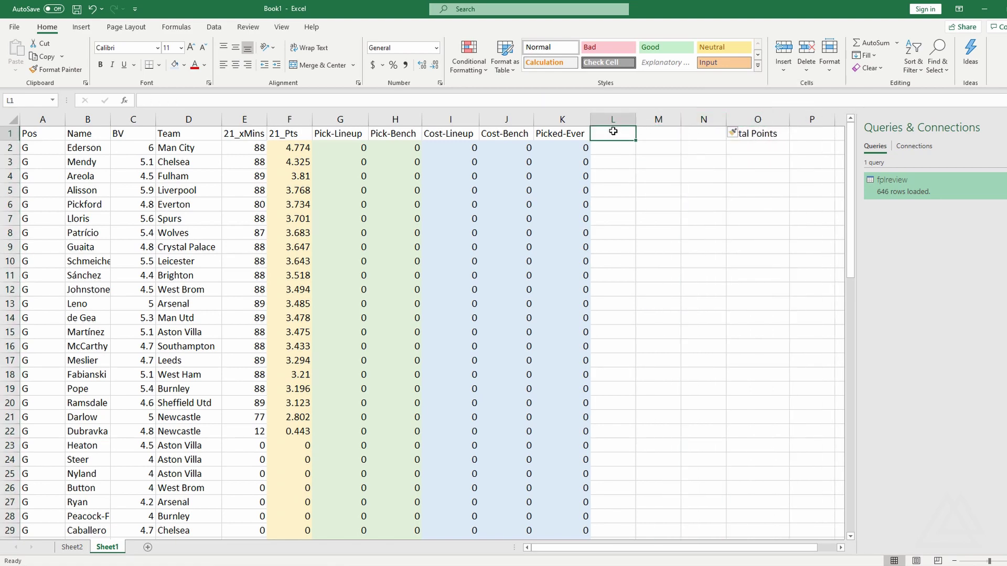
click(657, 155)
click(628, 145)
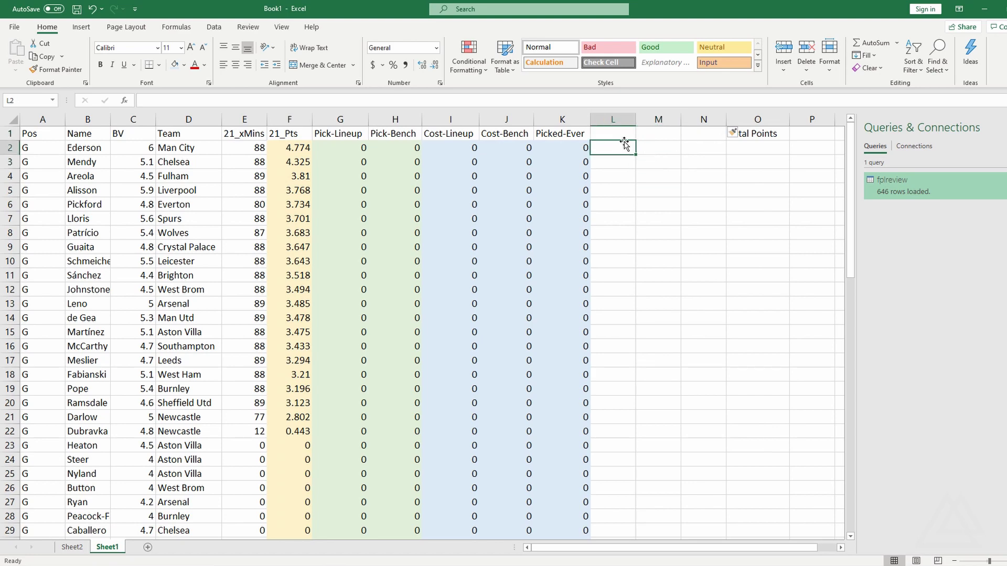
click(623, 135)
Head column L 'Points' and build =G2*F2+H2*F2*0.1 in L2 from the referenced cells.
text(P)
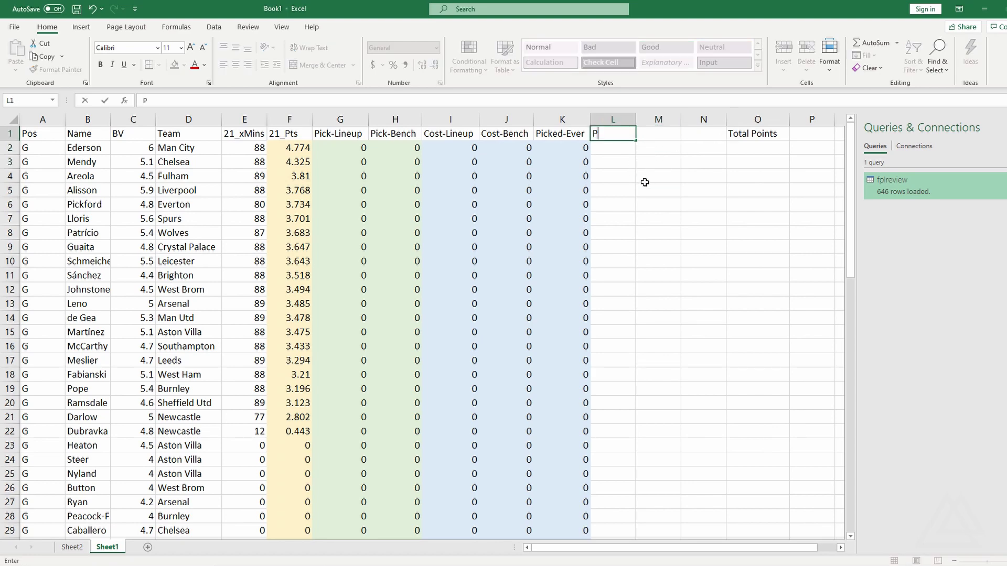
text(oints)
key(Return)
text(=)
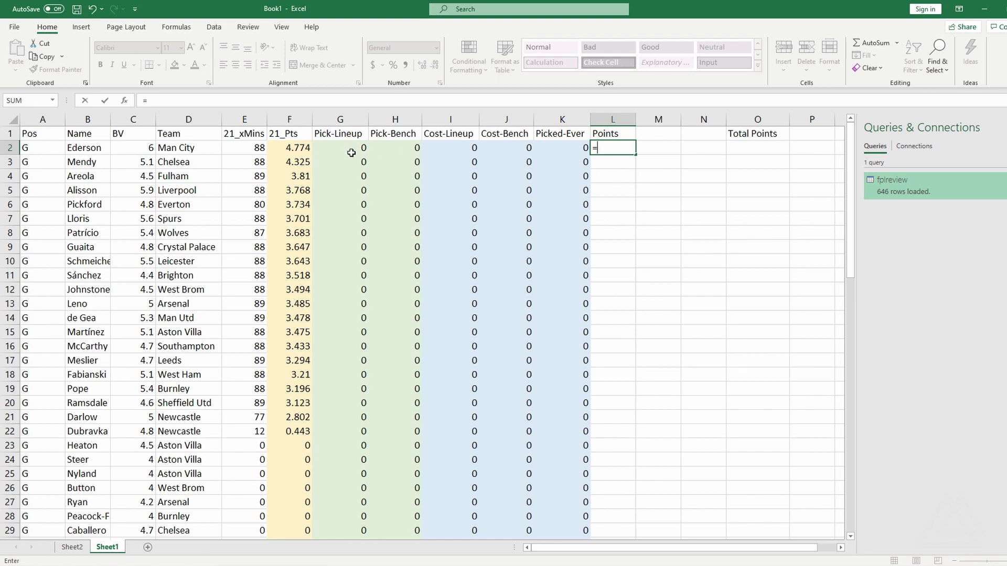
click(350, 151)
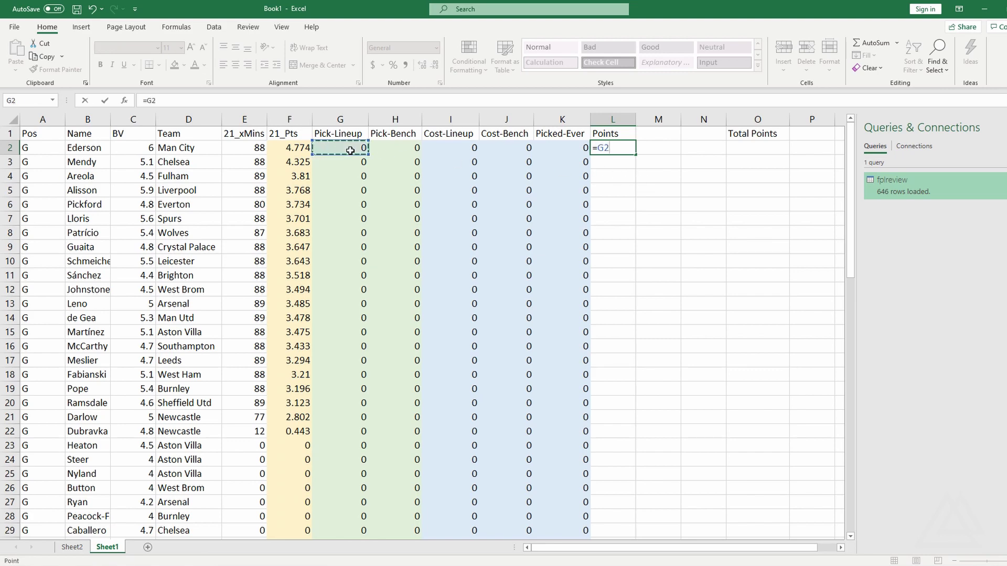
text(*)
click(301, 148)
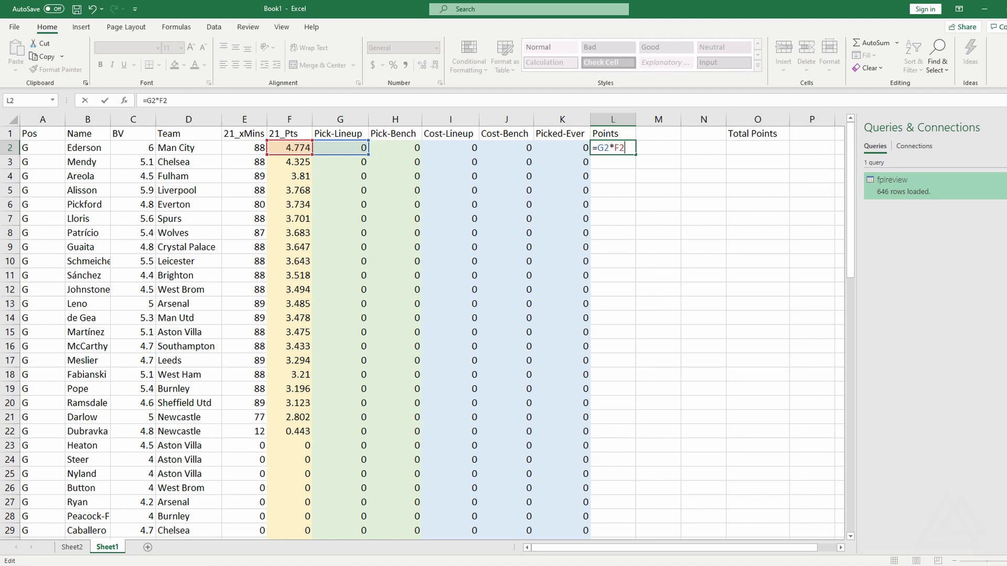
text(+)
click(408, 148)
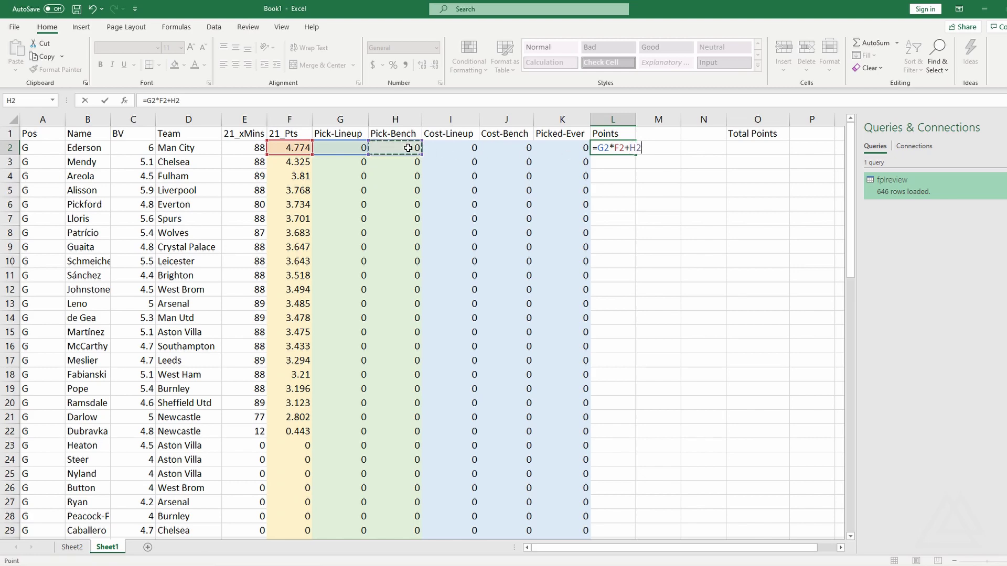
text(*)
click(290, 149)
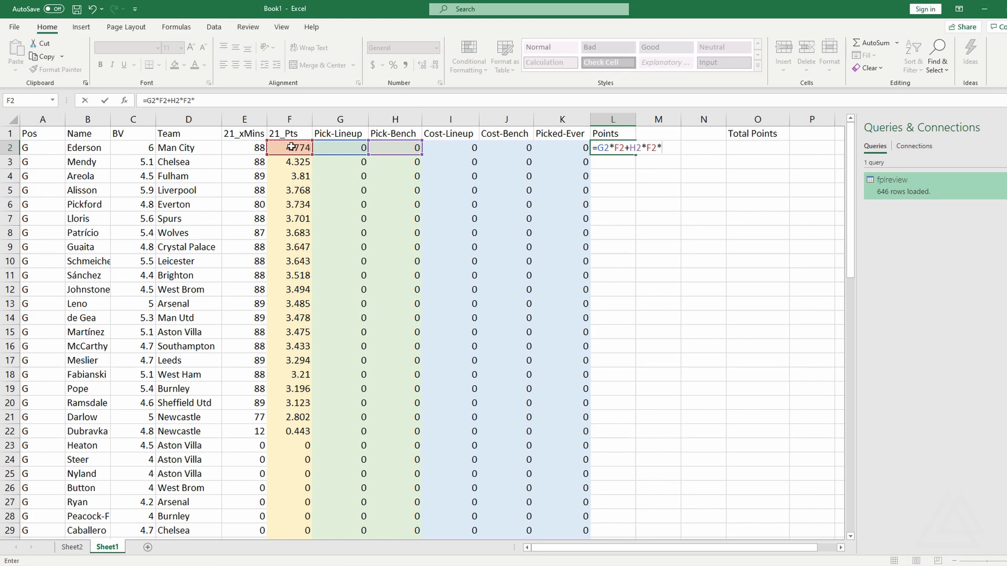
text(*0.1)
Commit the Points formula in L2 and fill it down column L.
key(Return)
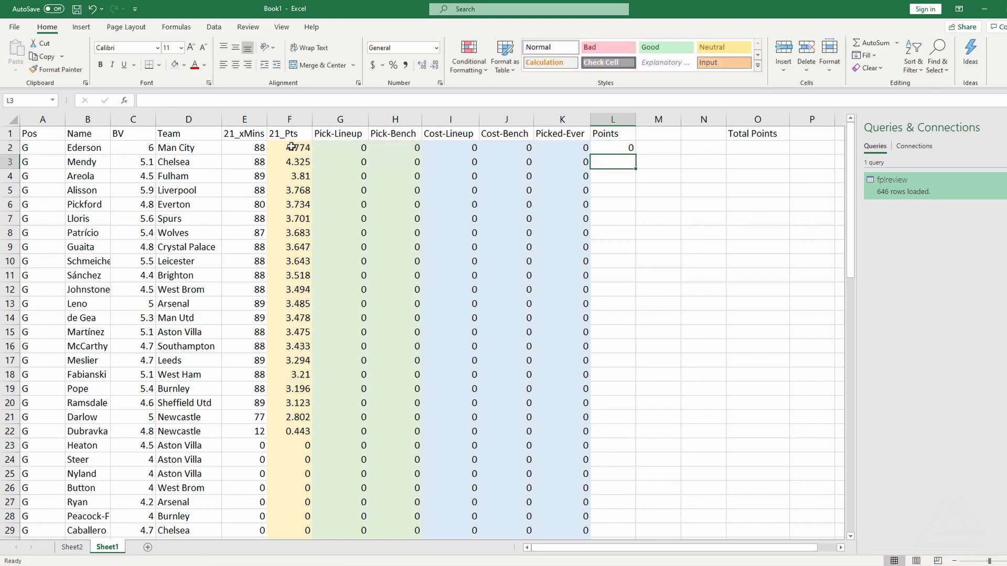
click(630, 149)
double_click(635, 156)
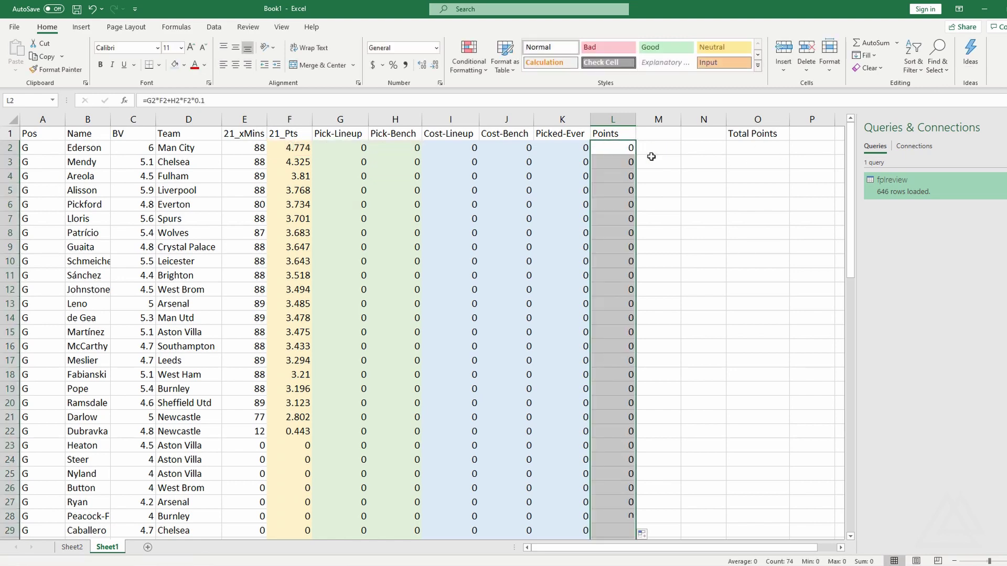
click(653, 156)
click(626, 148)
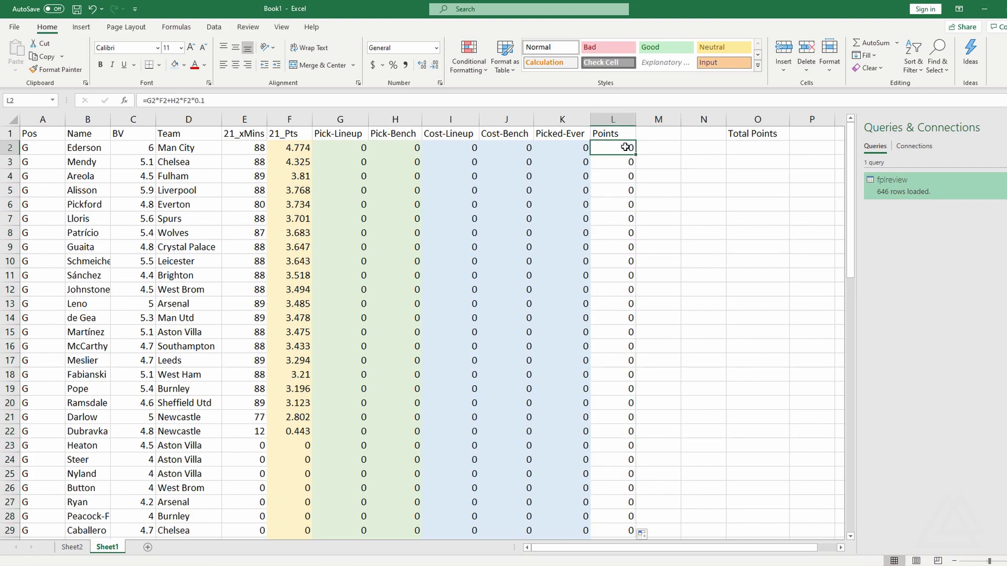
key(ctrl+shift+Down)
scroll(416, 209, up, 15)
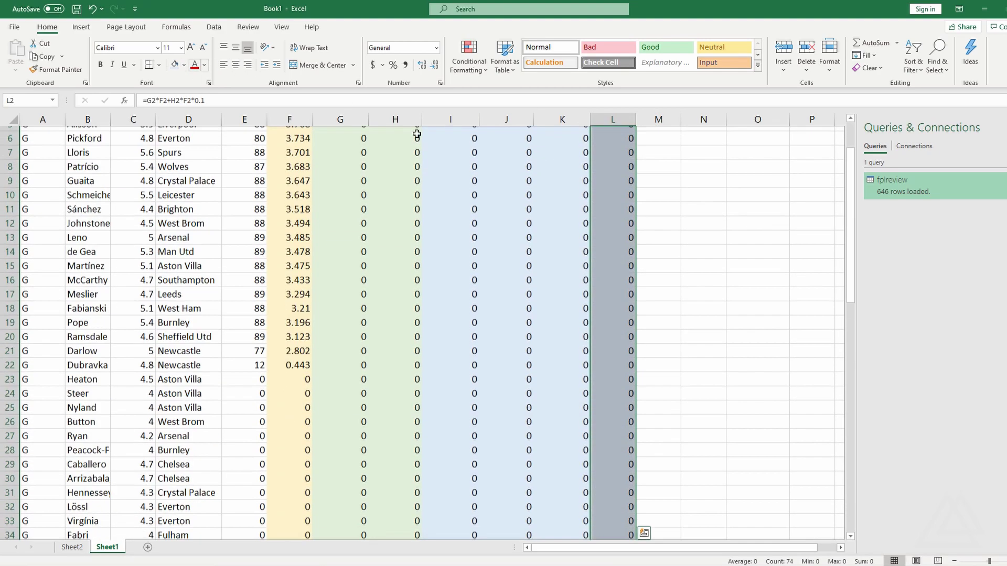
click(663, 160)
Set row 5's lineup pick and row 13's bench pick to 1, confirming Points of 3.768 and 0.3485.
click(360, 153)
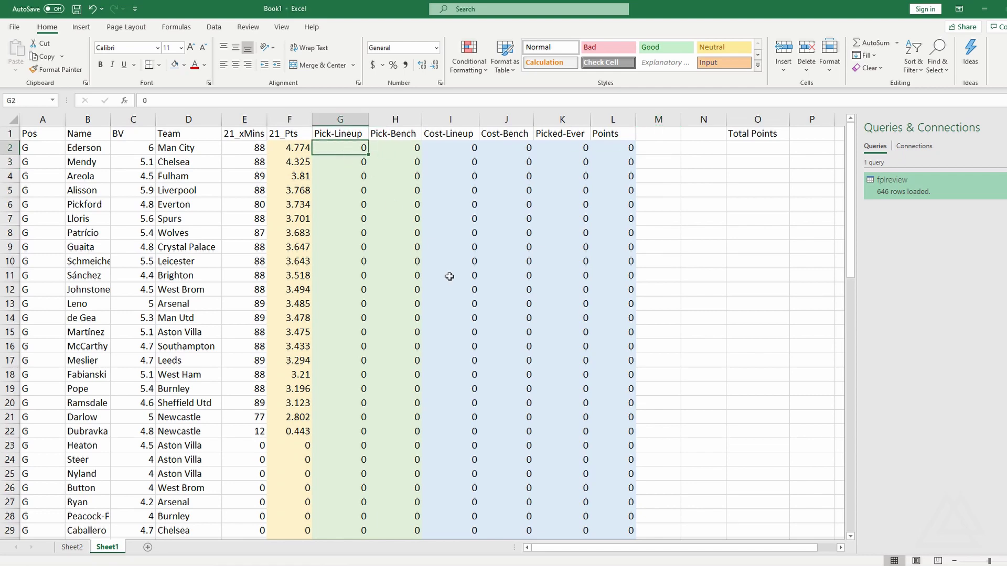
key(Down)
key(Down)
key(Down)
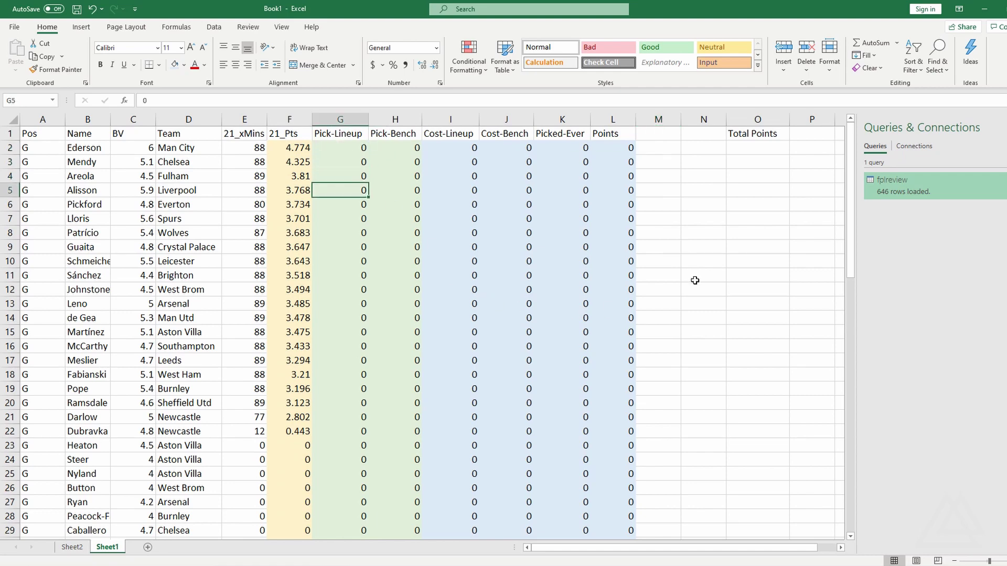
text(1)
key(Tab)
key(Down)
key(Down)
key(Down)
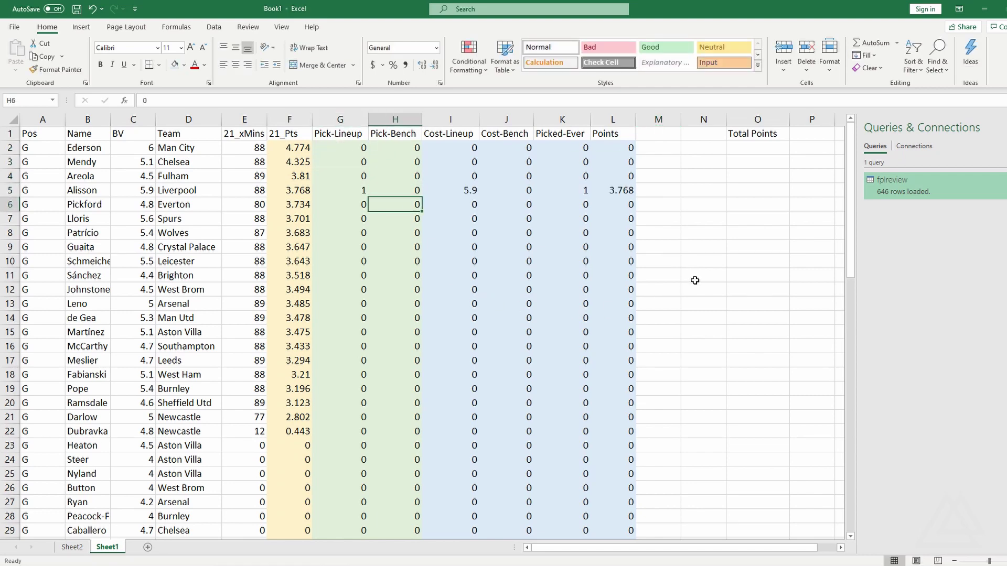
key(Down)
key(Down)
key(Down)
key(Down)
key(Down)
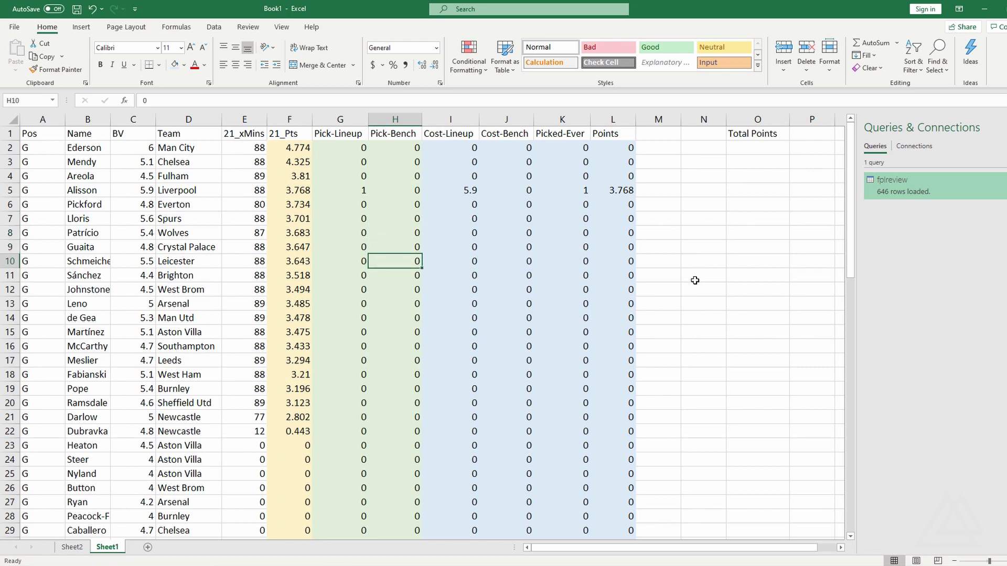
text(1)
key(Return)
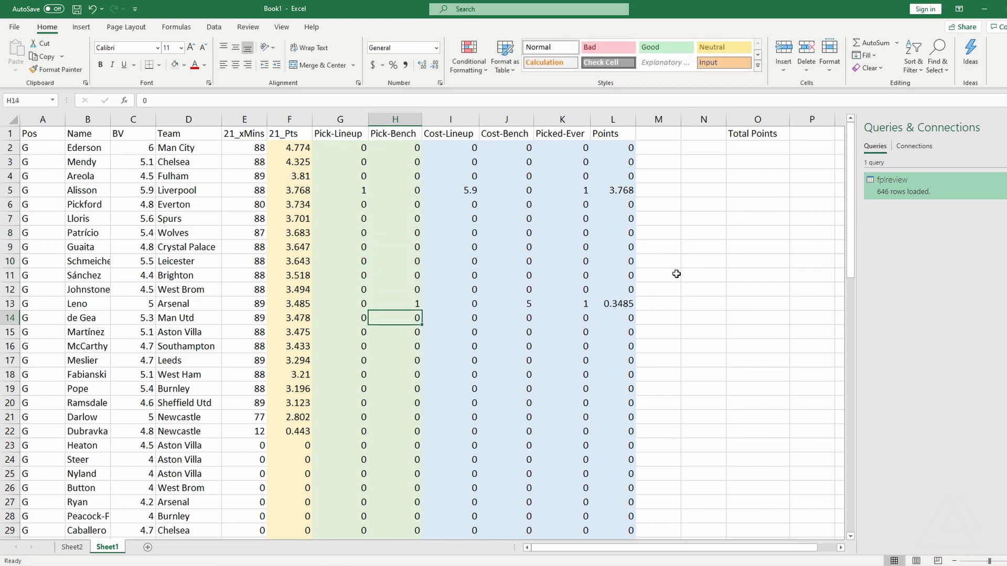
click(626, 191)
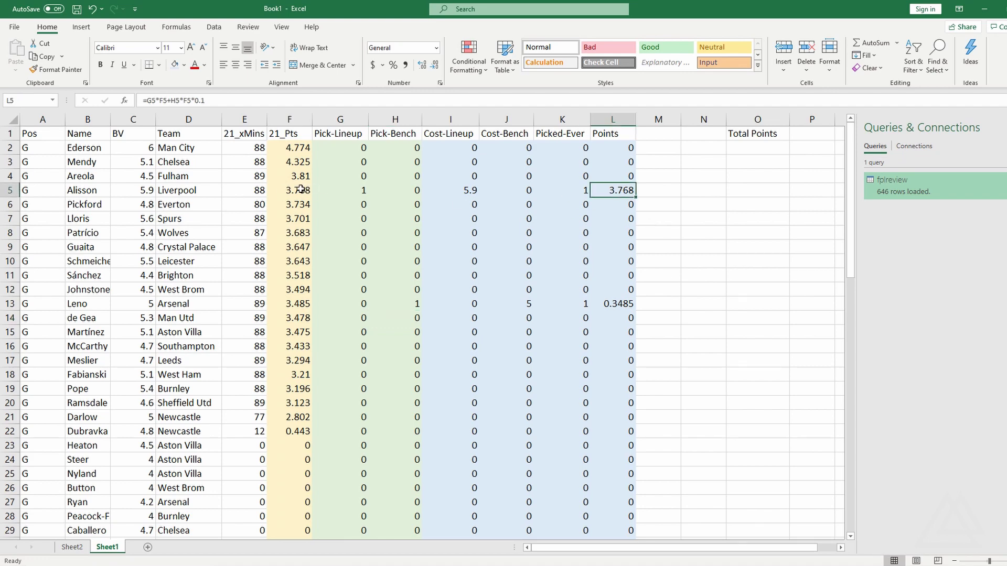
click(613, 305)
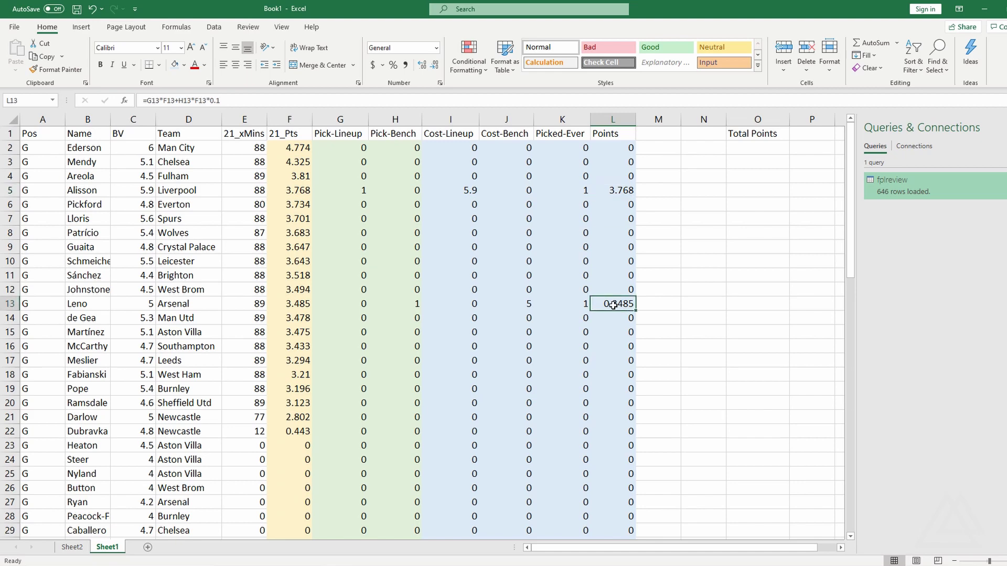
click(290, 304)
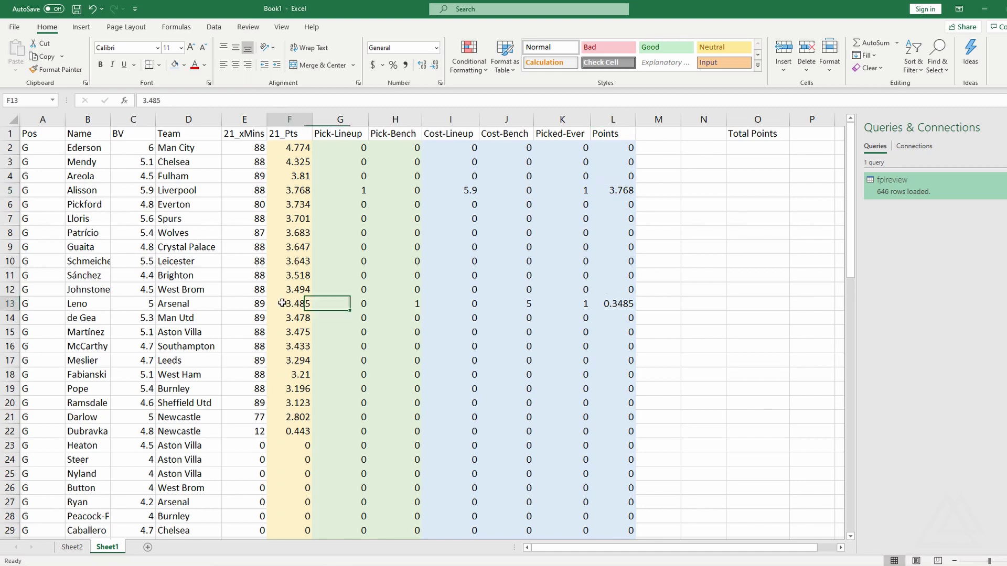
click(616, 305)
Enter =SUM(L2:L75) in O2, giving a Total Points of 4.1165.
click(769, 150)
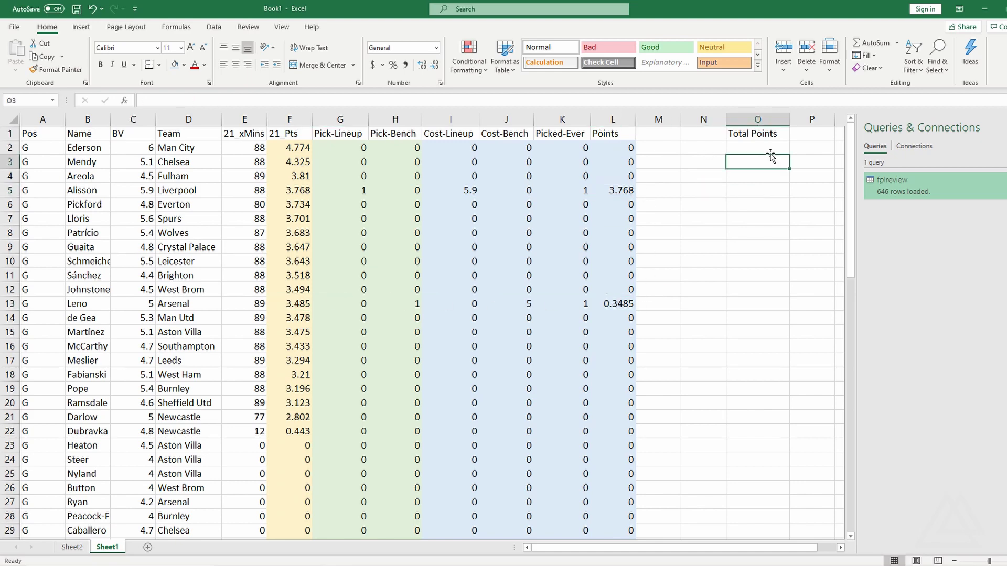
text(=SUM()
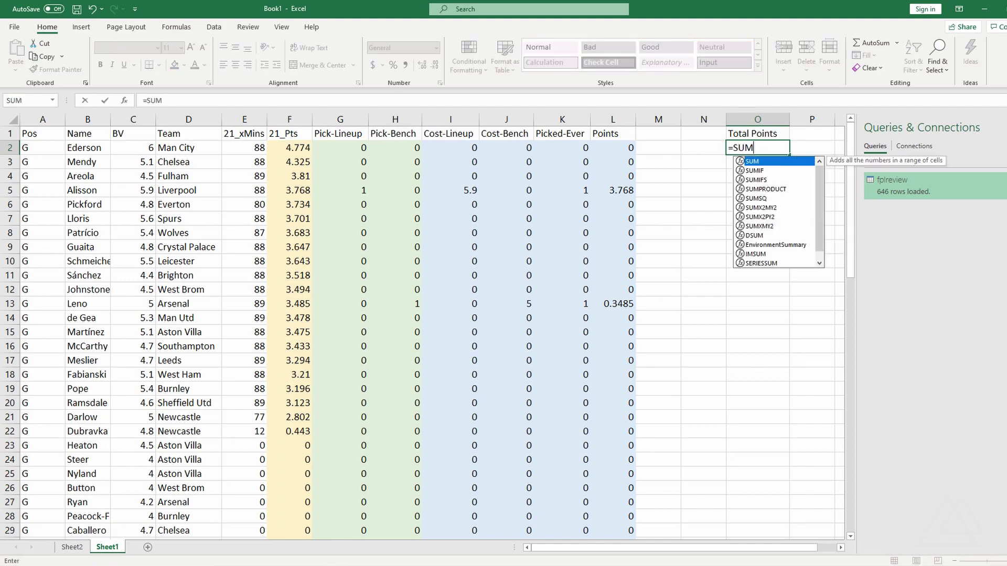
click(612, 153)
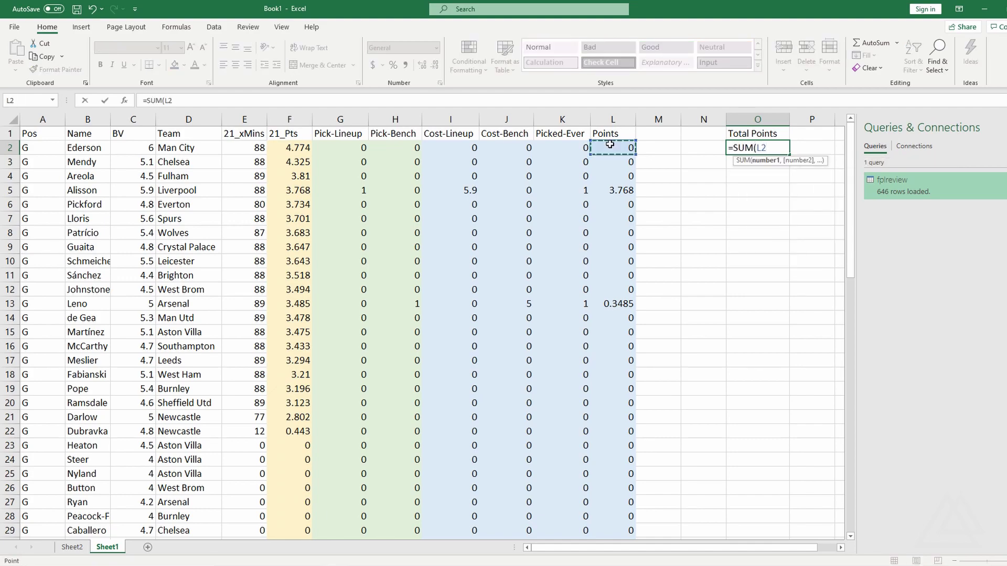
key(ctrl+shift+Down)
key(ctrl+Return)
scroll(724, 194, up, 1)
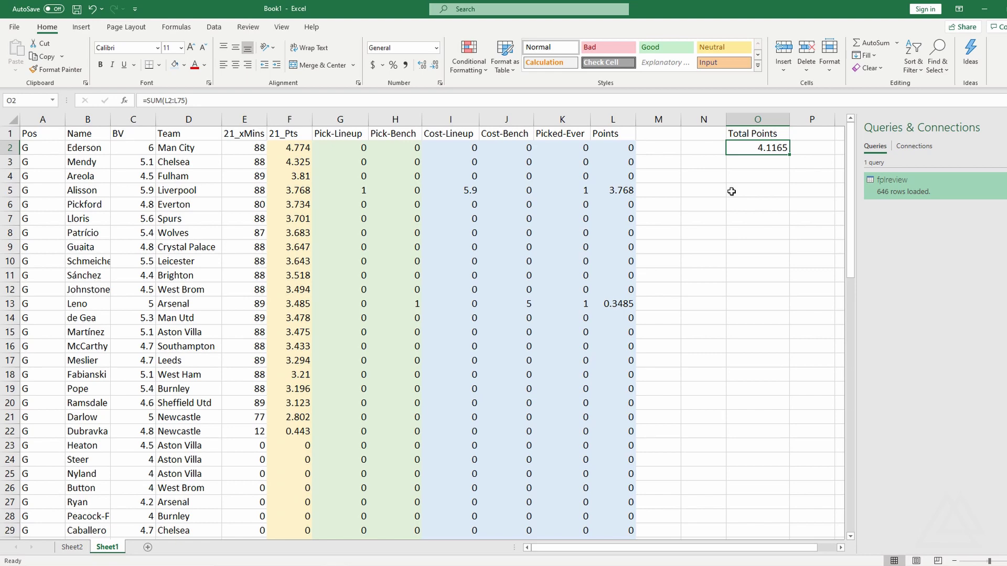
click(702, 137)
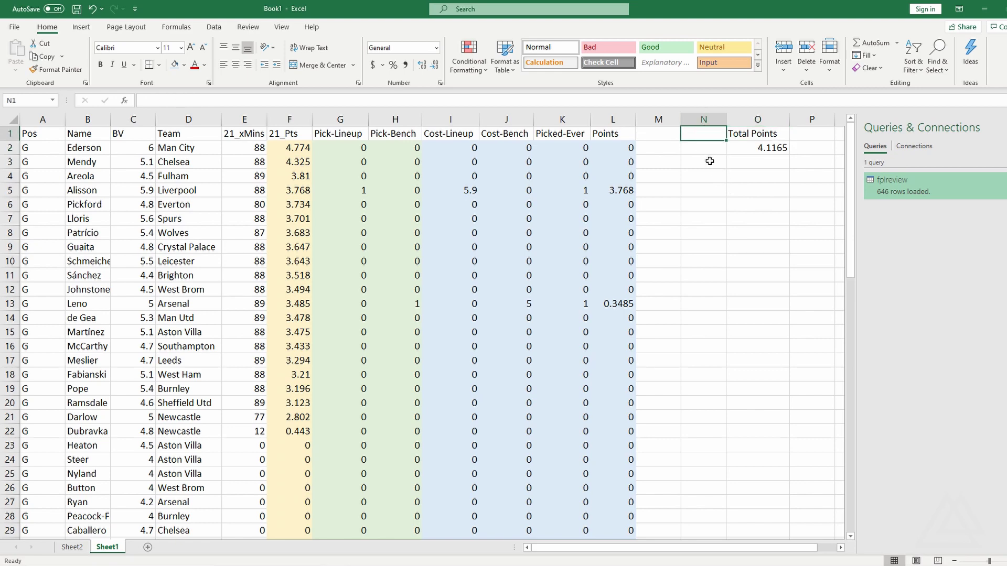
Delete the empty column N and label N4 'Total Cost'.
right_click(705, 119)
click(714, 225)
click(709, 178)
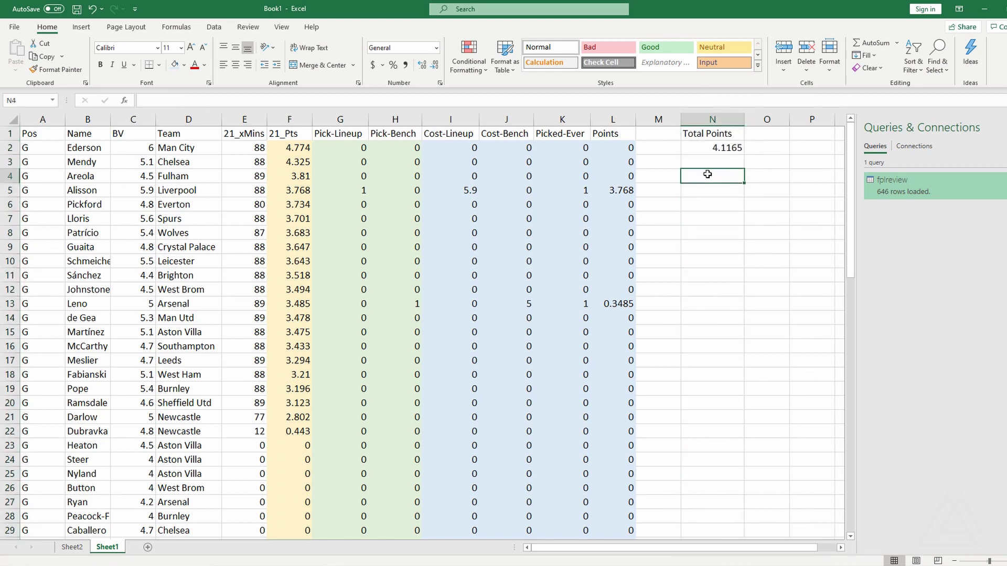
text(Total Cost)
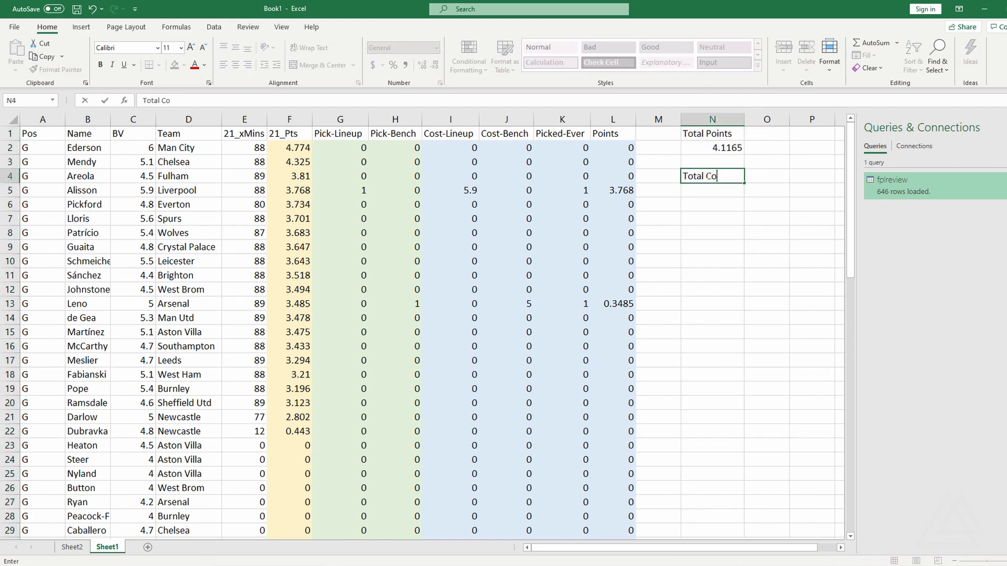
key(Return)
Enter =SUM(I2:J75) in N5 for a Total Cost of 10.9, checking the cost formulas.
text(=SUM()
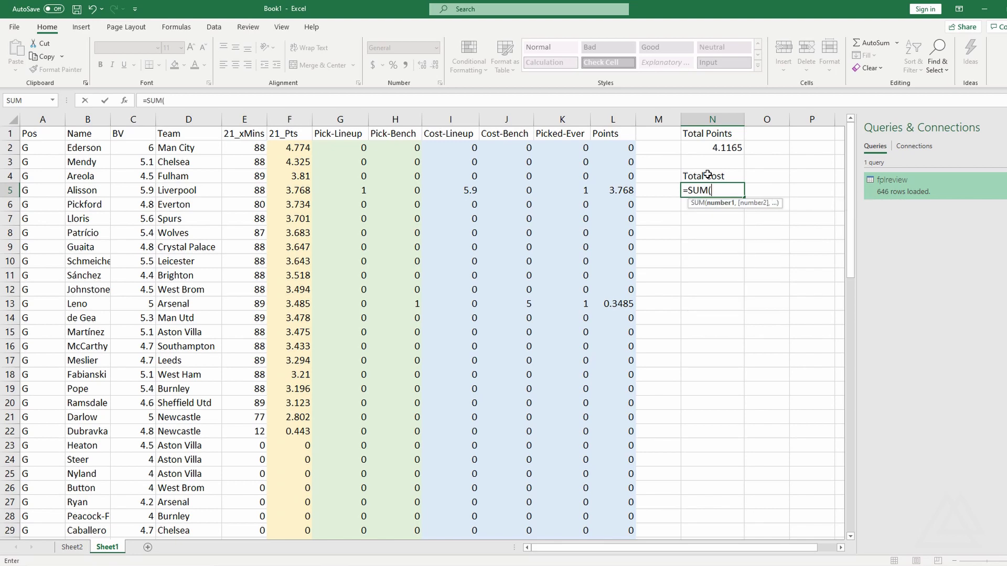
click(461, 149)
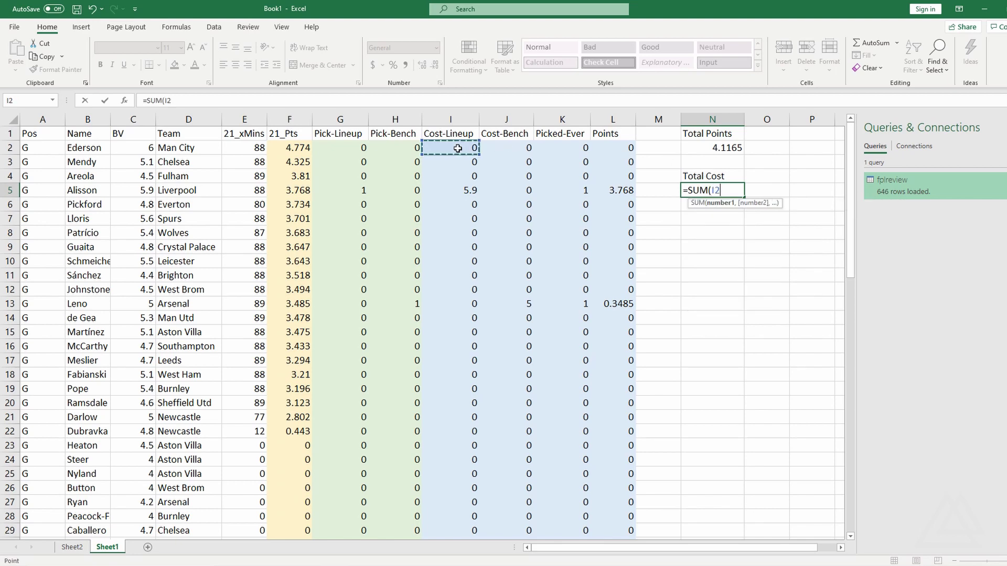
key(ctrl+shift+Down)
key(shift+Right)
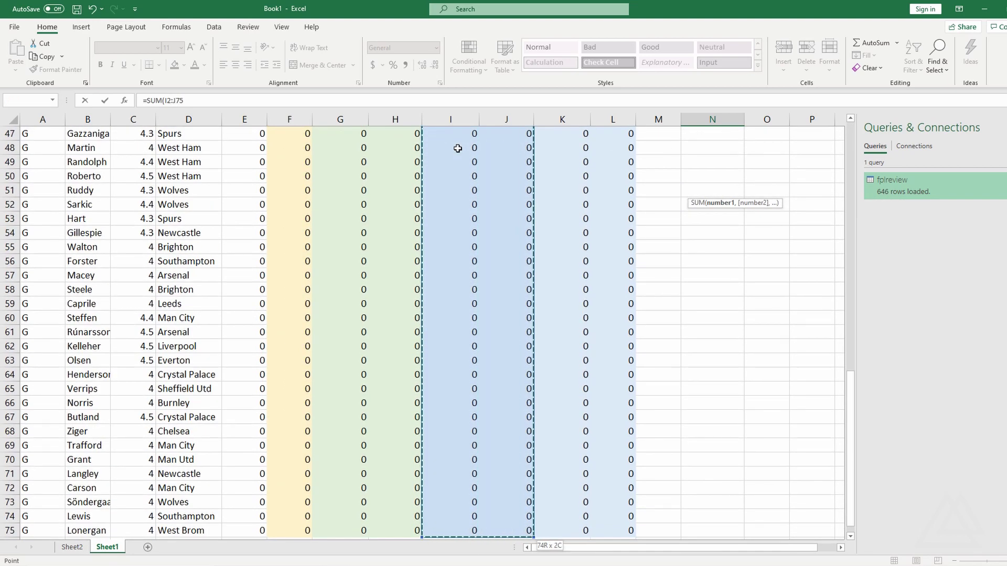
text())
key(Return)
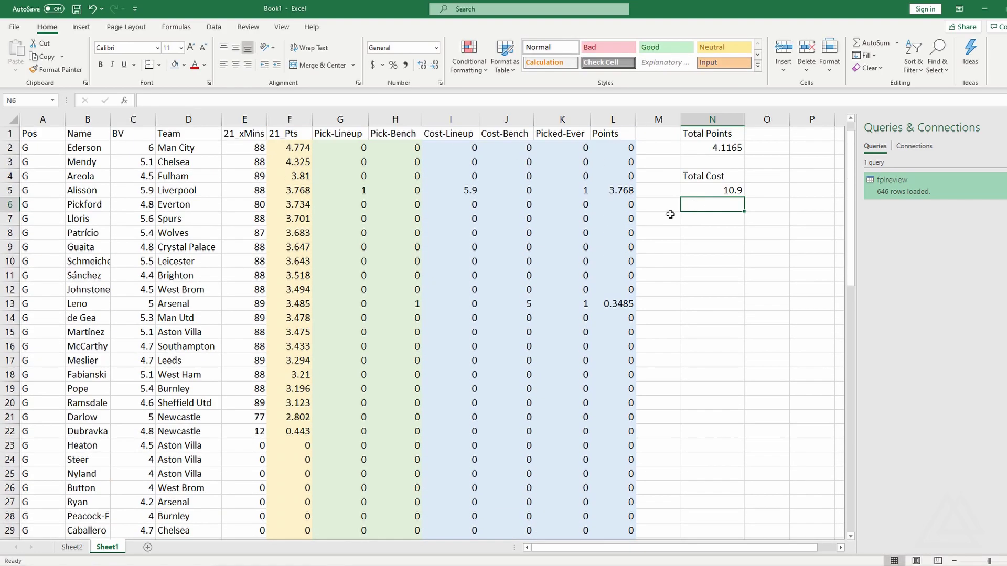
click(705, 195)
click(704, 210)
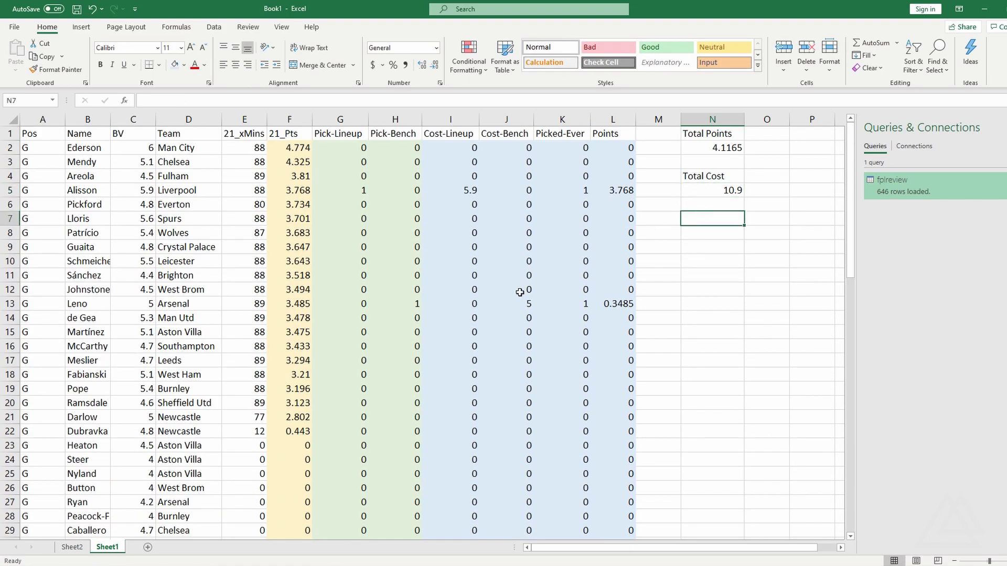
click(510, 304)
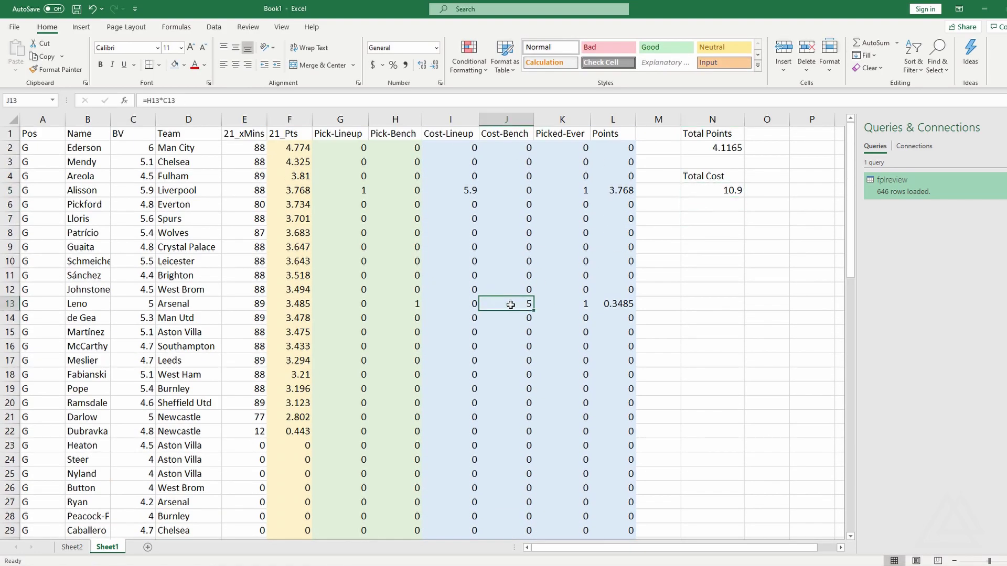
click(465, 190)
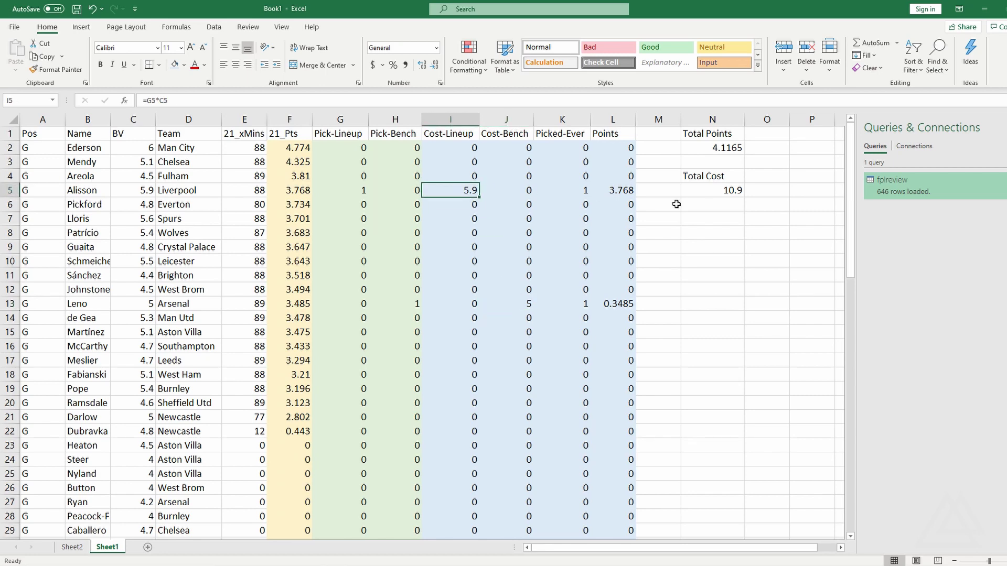
click(717, 191)
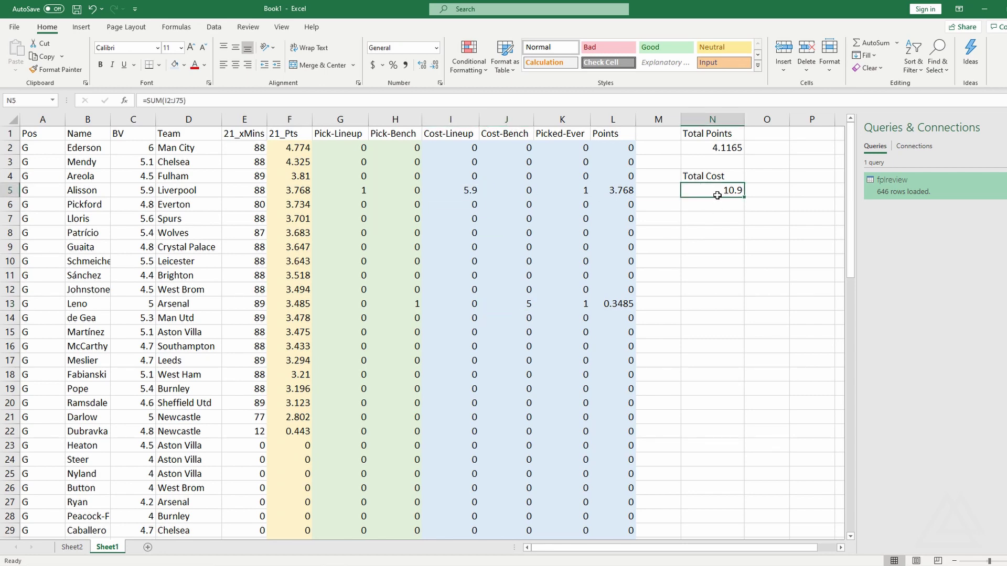
Add a Budget label in O4 with 9.5 below it, shaded gold.
click(758, 173)
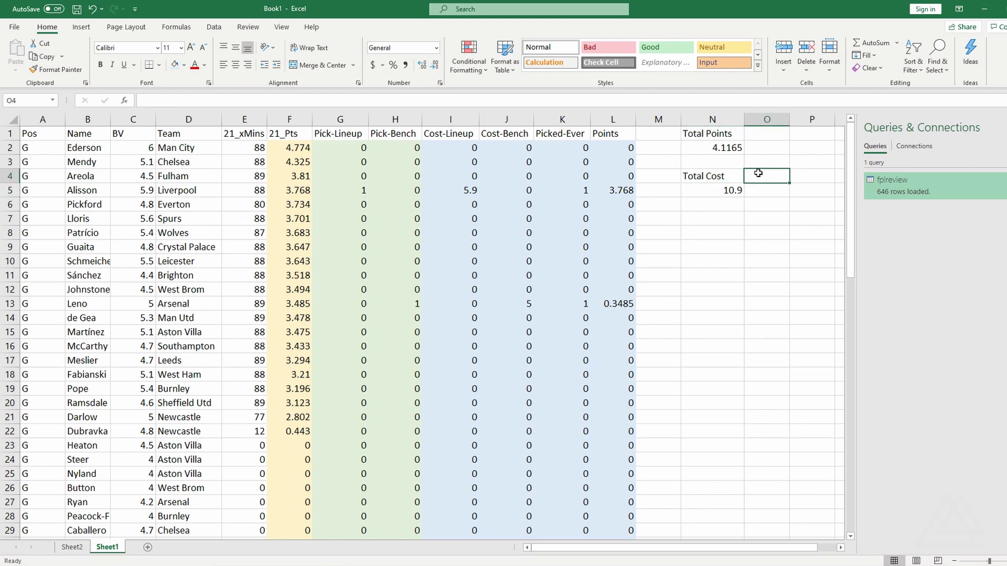
text(Budget)
key(Return)
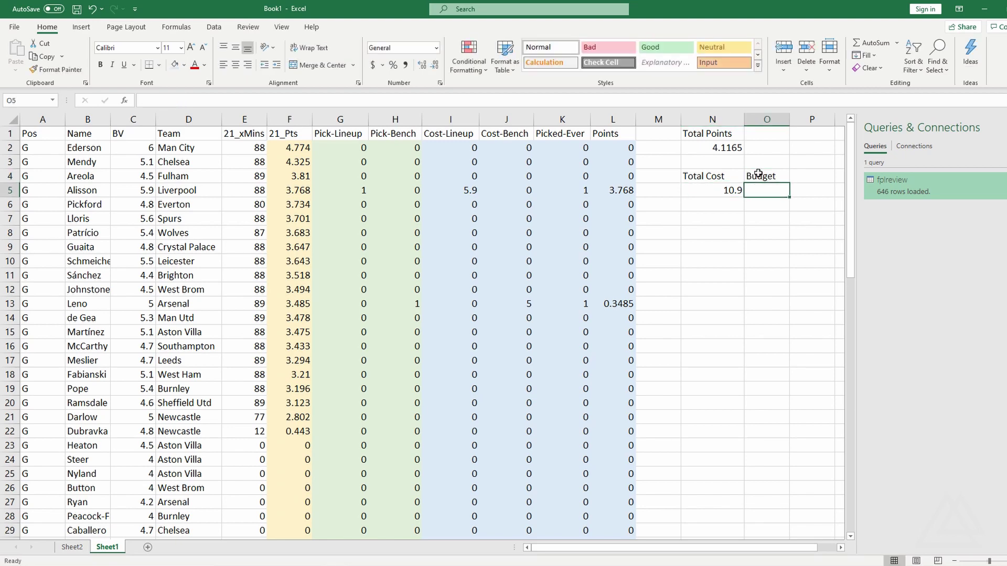
text(9.5)
key(Return)
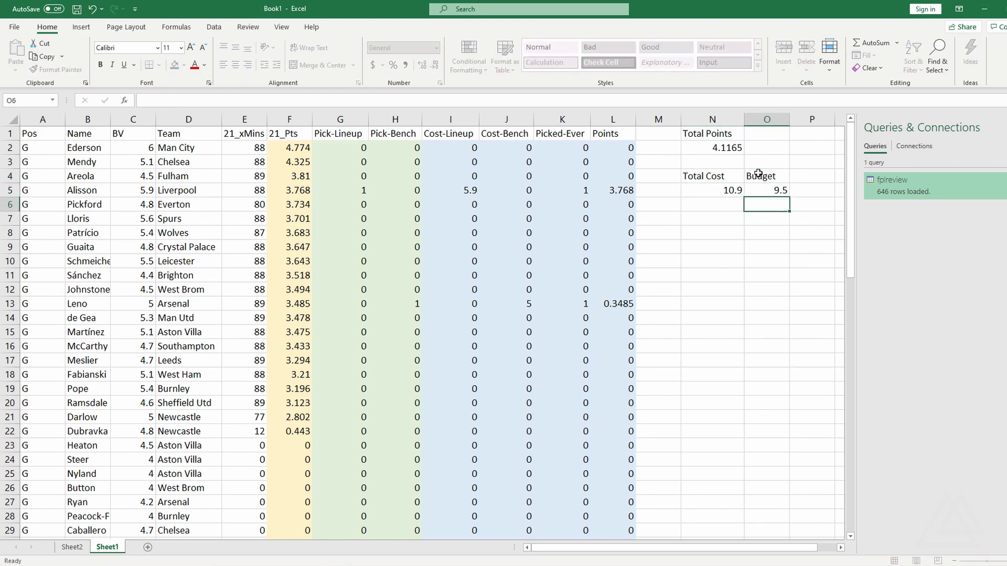
key(Up)
click(184, 65)
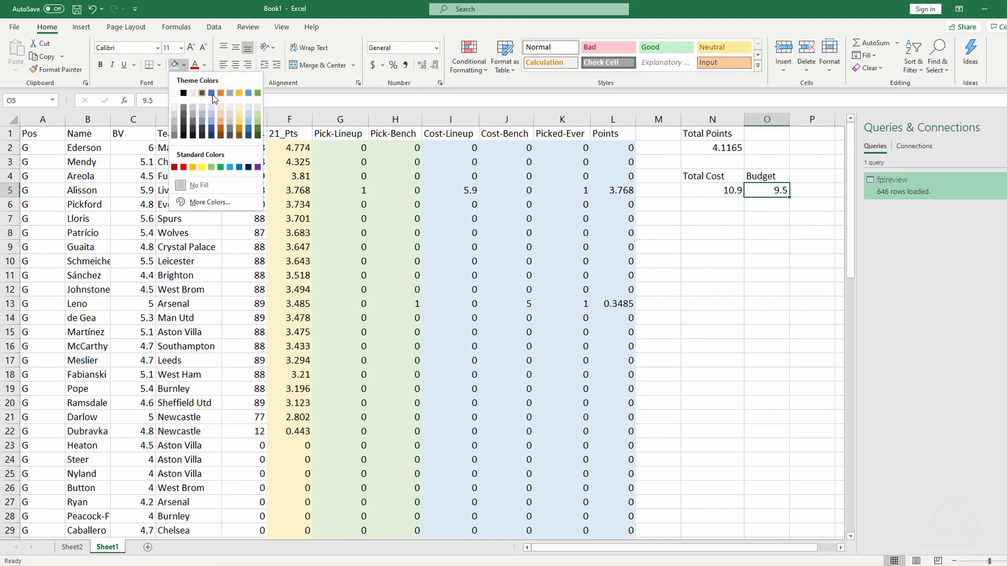
click(239, 107)
Shade the Total Points and Total Cost values light blue and close the Queries & Connections pane.
click(711, 190)
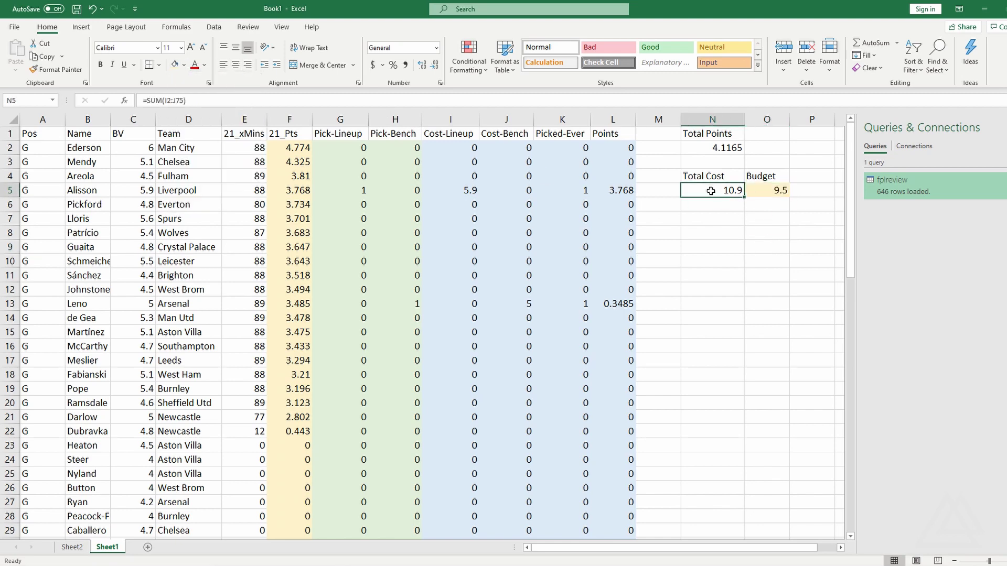
ctrl+click(708, 152)
click(184, 65)
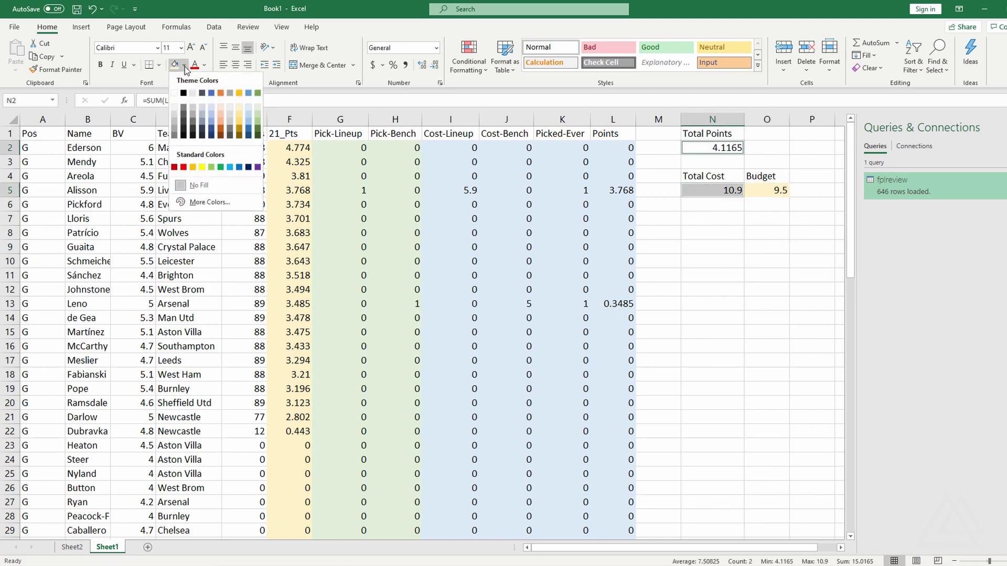
click(249, 108)
click(812, 261)
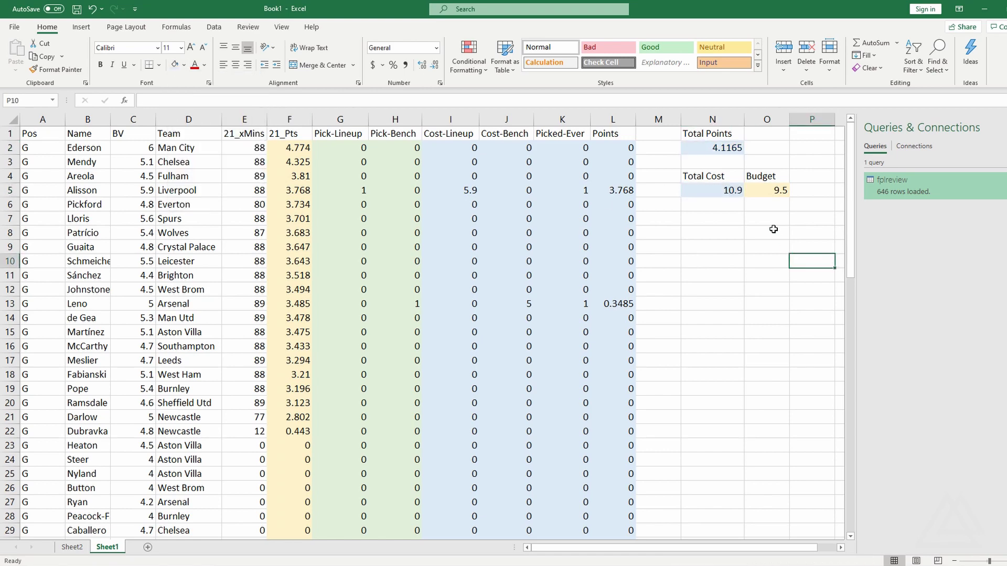
click(725, 217)
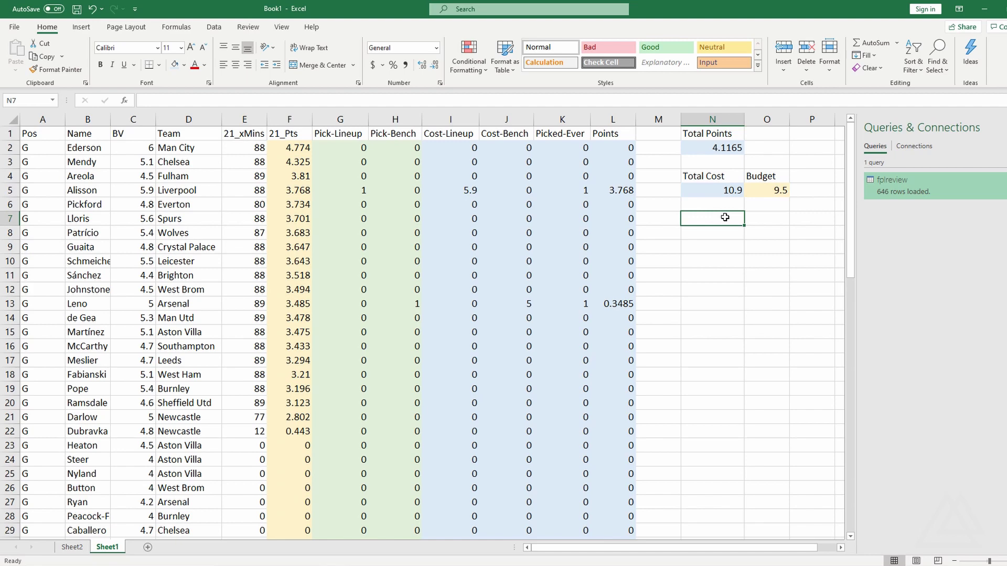
key(alt+a)
key(o)
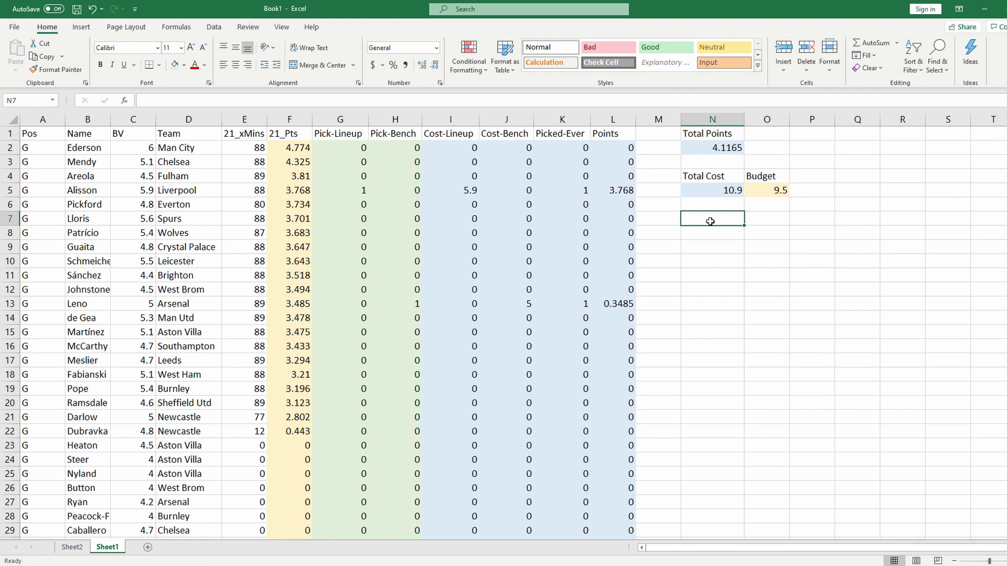
Label N7 'Picked-GK-Lineup' and O7 'Picked-GK-Bench'.
text(Total-PO)
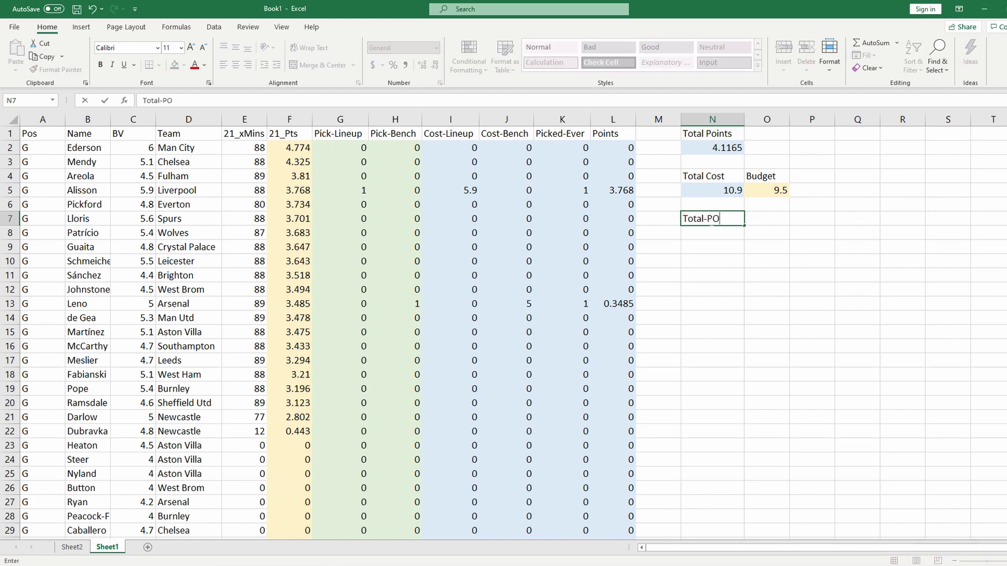
key(BackSpace)
triple_click(711, 222)
key(BackSpace)
text(Picked-GK-Lineup)
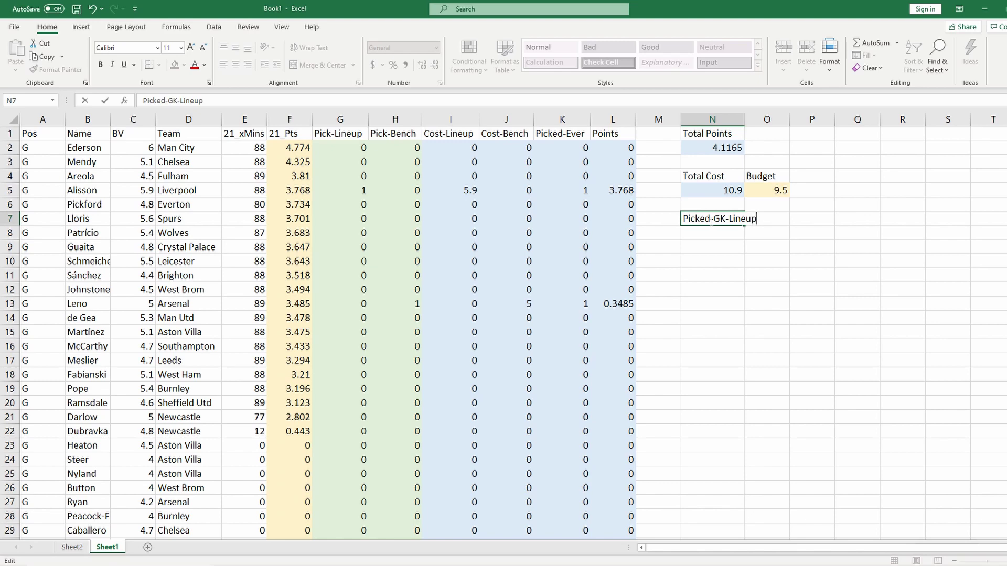
key(Tab)
text(Pi)
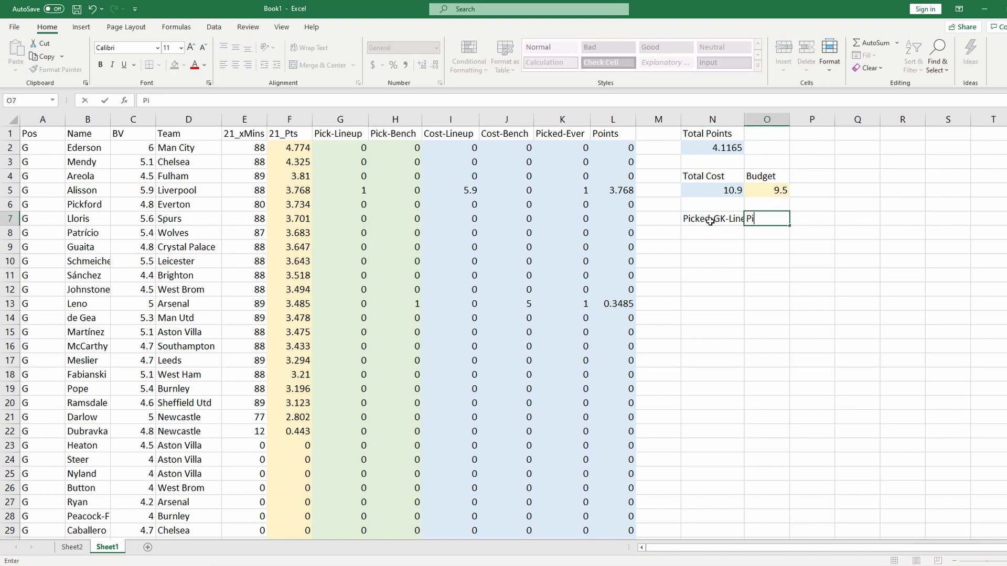
text(cked-GK-Bench)
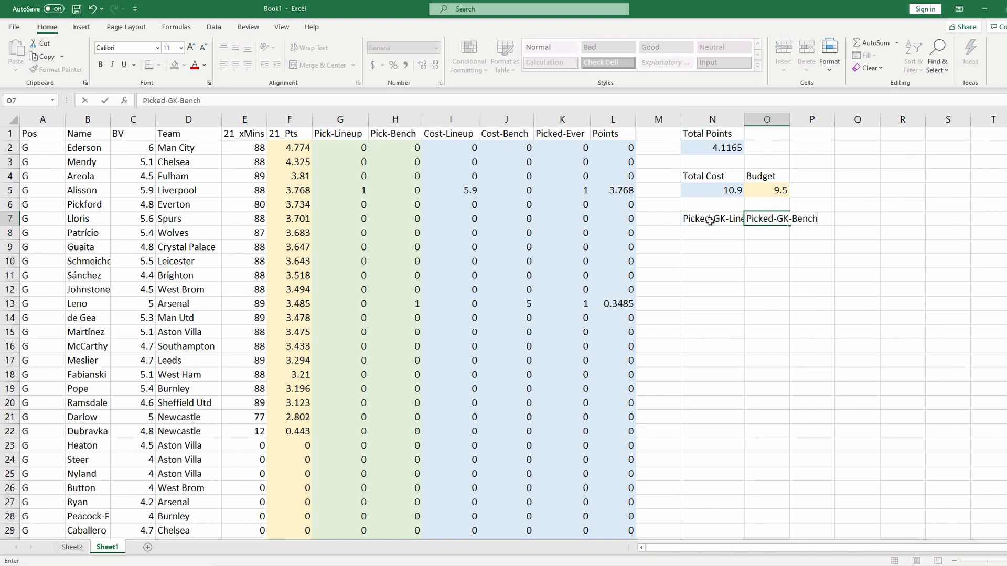
key(Return)
In N8, sum the Pick-Lineup column from row 2 down to count lineup picks.
click(714, 234)
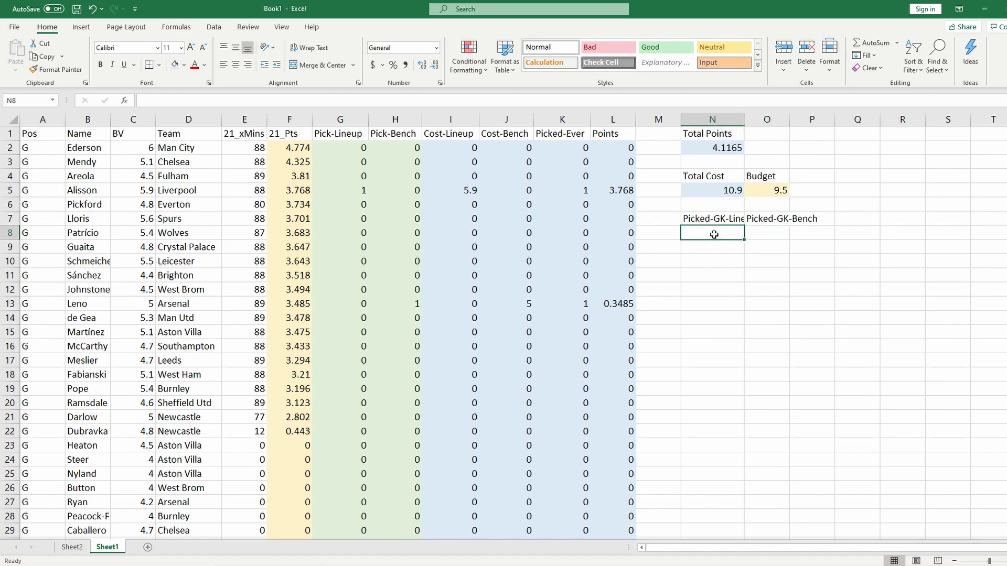
text(=SUM()
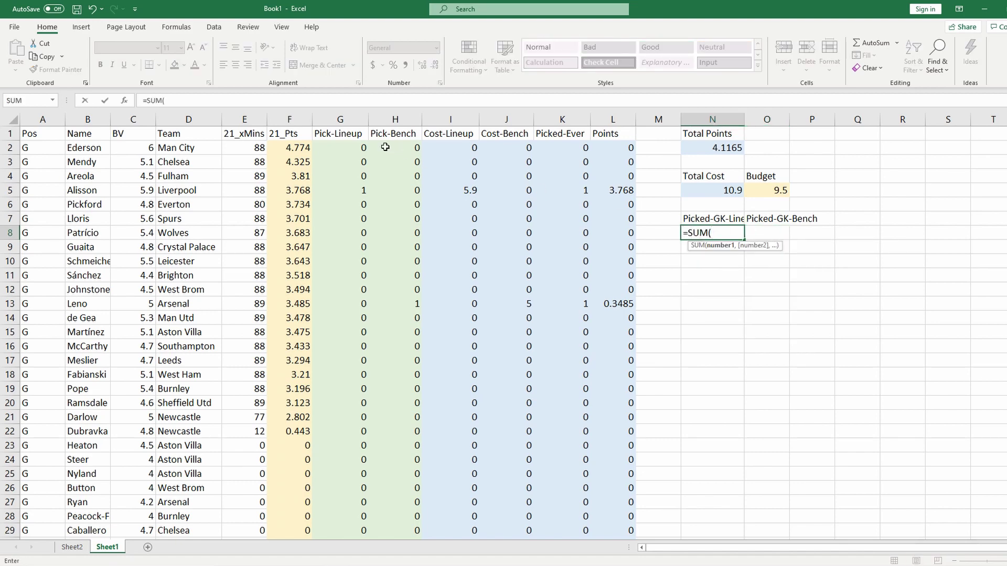
click(337, 147)
key(ctrl+shift+Down)
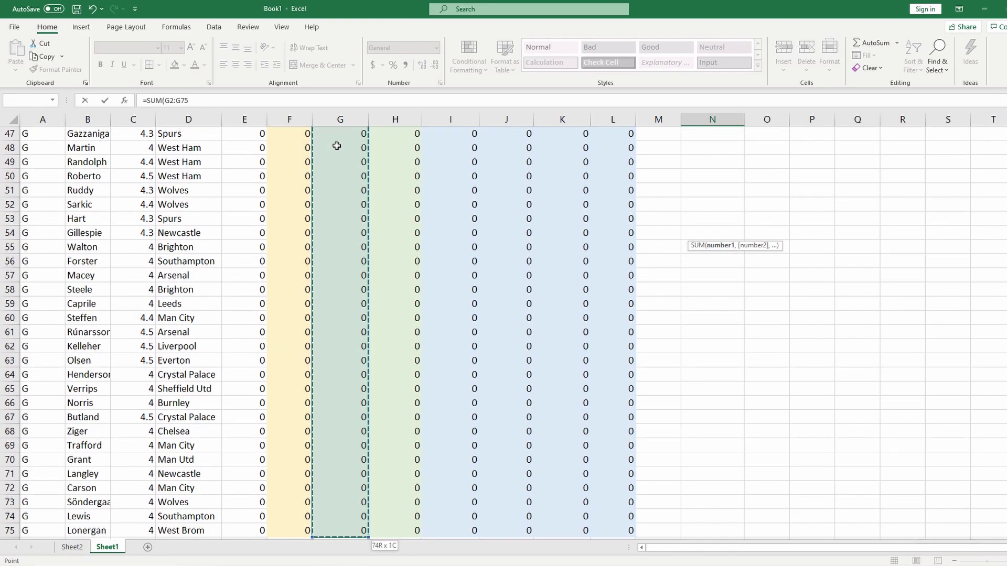
key(Return)
scroll(750, 222, up, 3)
Enter =SUM(H2:H75) in O8 to count bench picks, then autofit columns N and O.
click(760, 233)
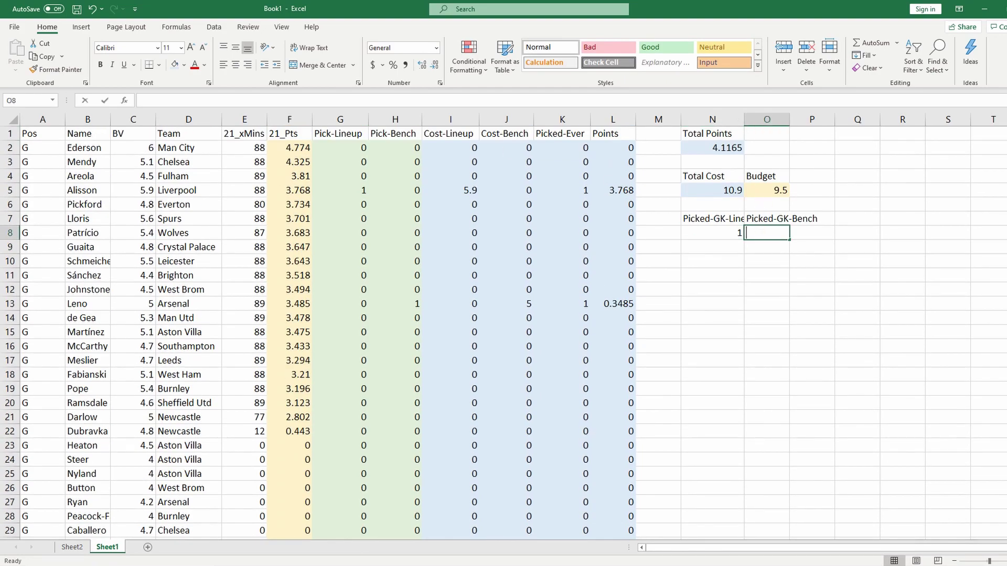
text(=SUM()
click(406, 148)
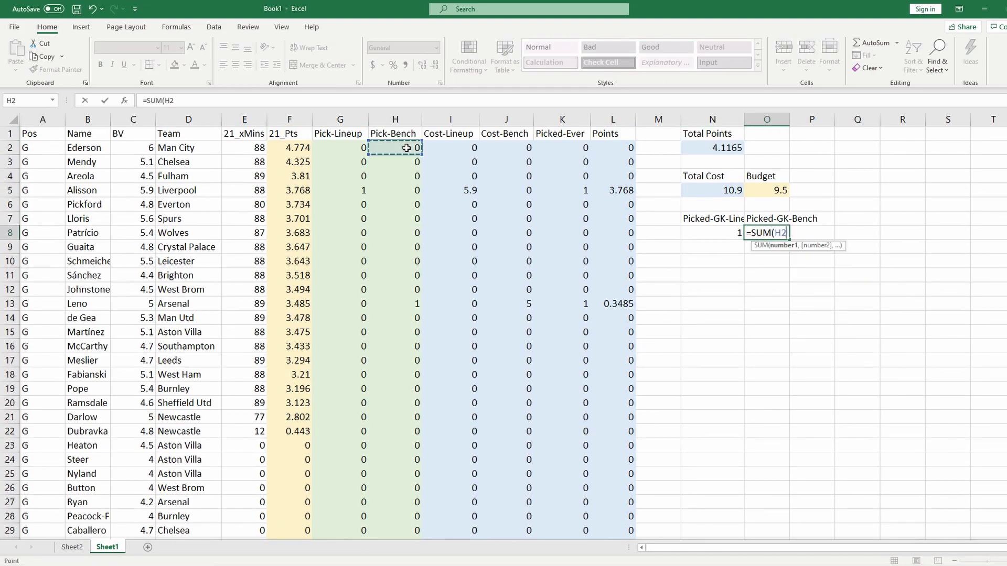
key(ctrl+shift+Down)
key(Return)
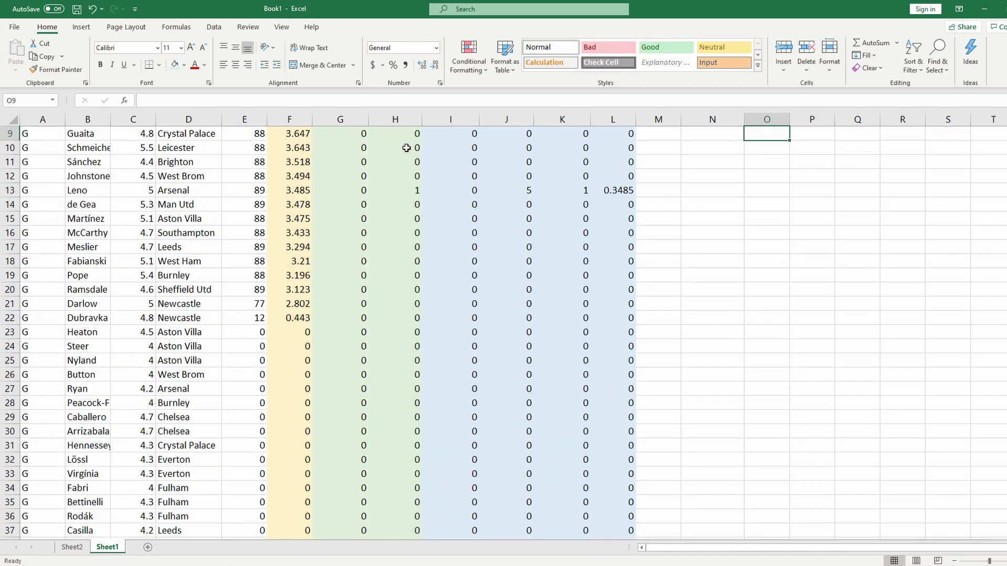
scroll(874, 312, up, 3)
double_click(744, 120)
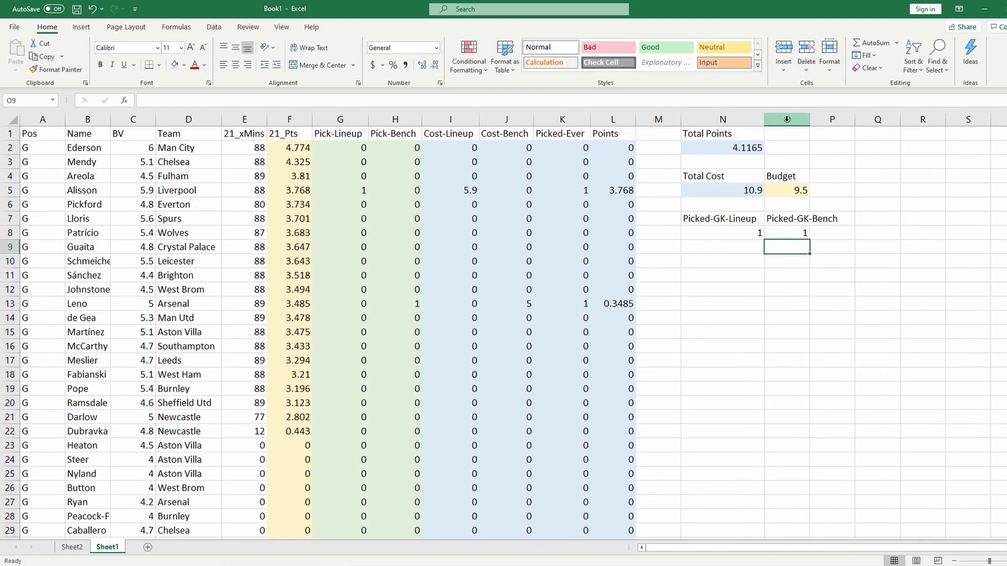
double_click(809, 119)
drag(734, 232, 771, 231)
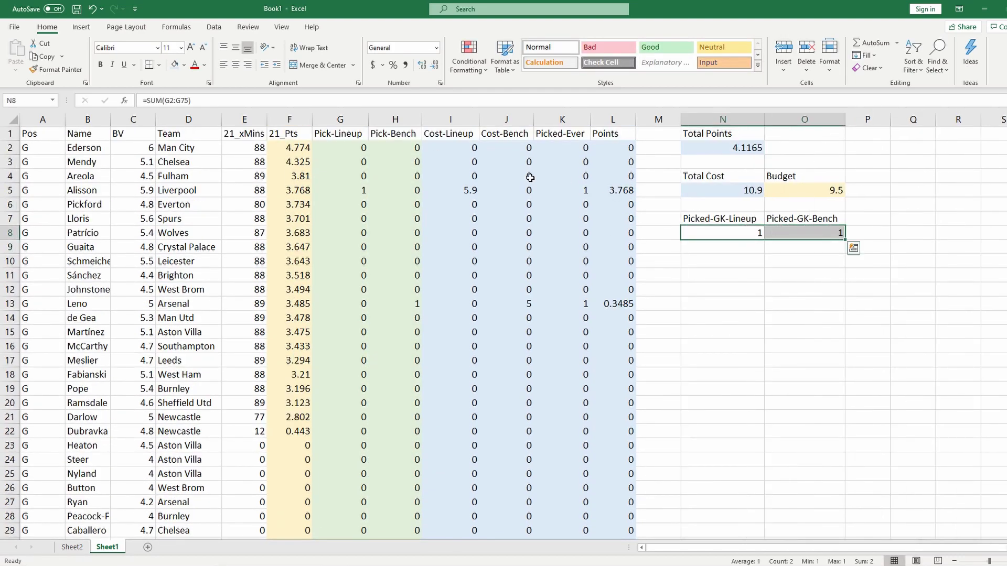
Fill the picked-count cells N8:O8 light blue.
click(174, 65)
click(736, 257)
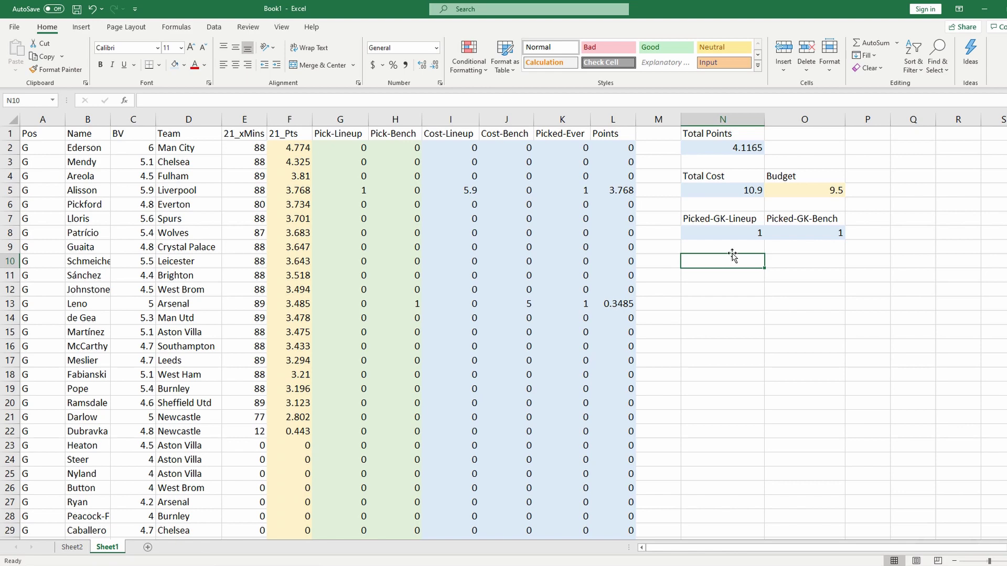
drag(738, 234, 787, 234)
click(755, 260)
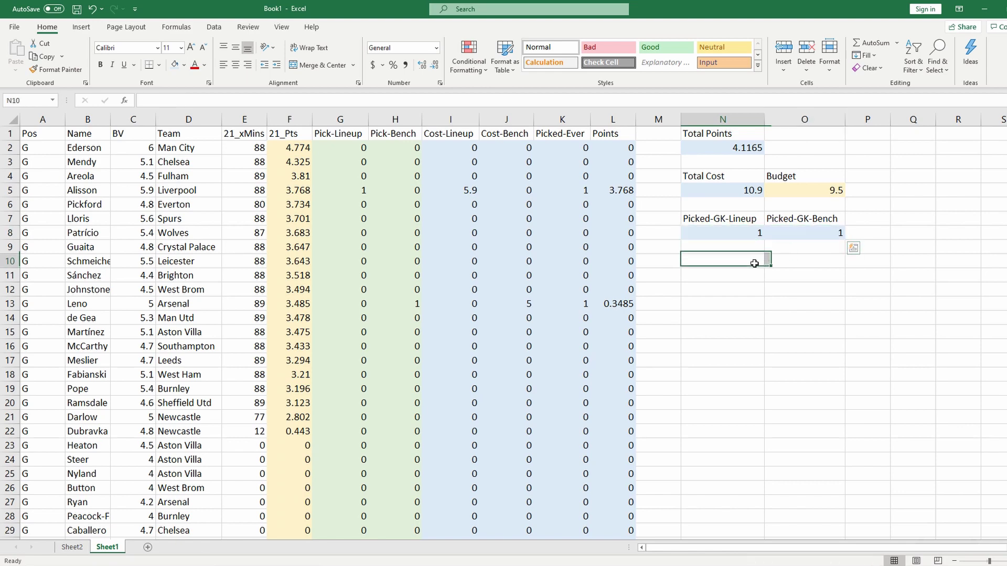
Set Leno's bench H13 and Alisson's lineup G5 to 0, and Ederson's G2 to 1.
click(395, 304)
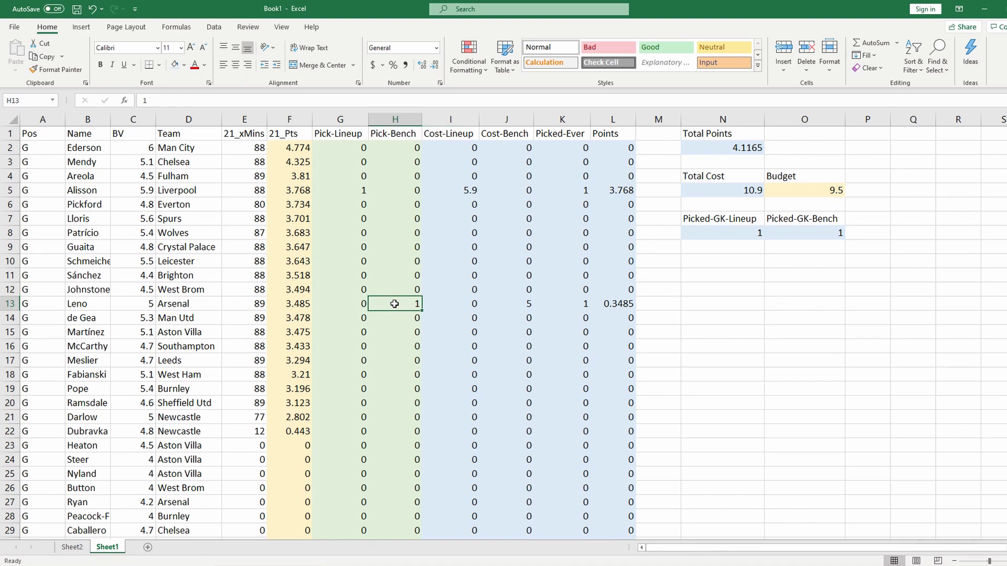
text(0)
click(404, 284)
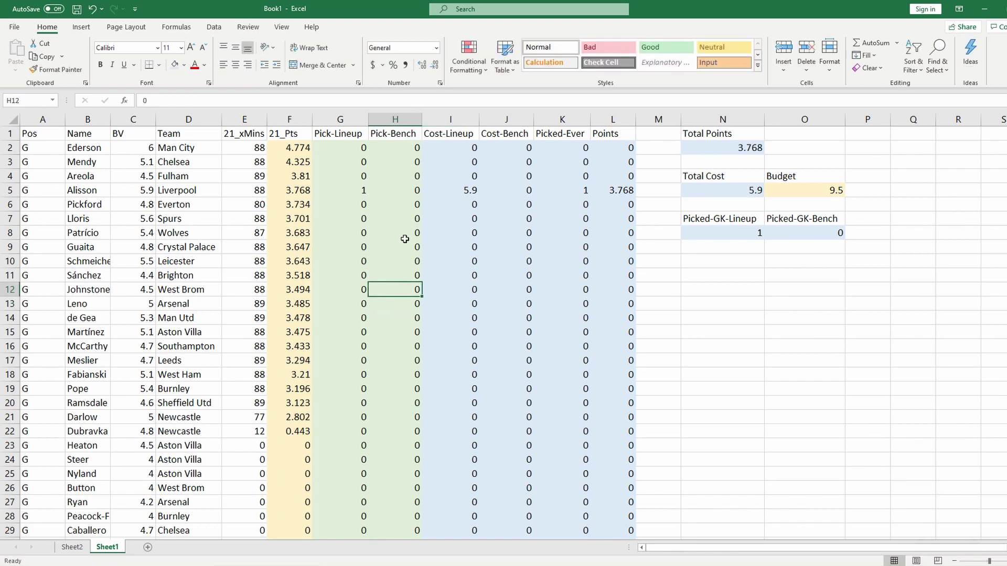
click(356, 190)
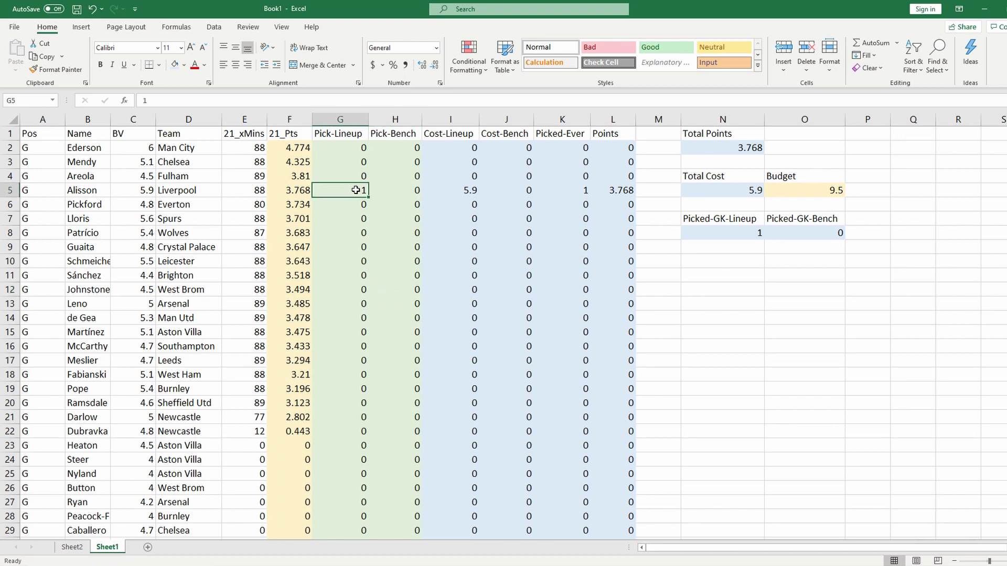
text(0)
key(Up)
key(Up)
key(Up)
text(1)
key(Right)
key(Down)
key(Down)
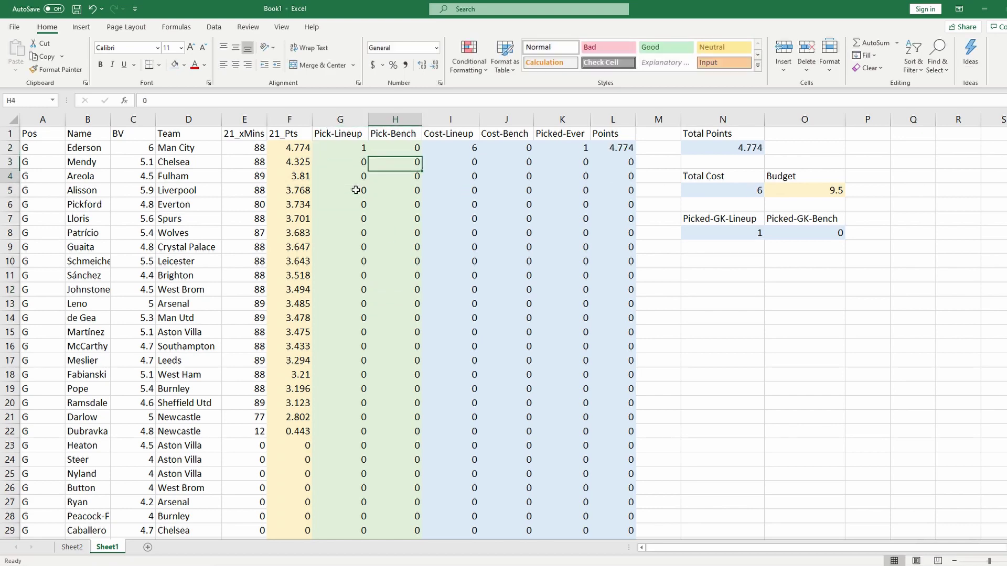
Review the Total Points, Total Cost, Budget and picked-count formulas in the summary.
click(738, 147)
click(744, 189)
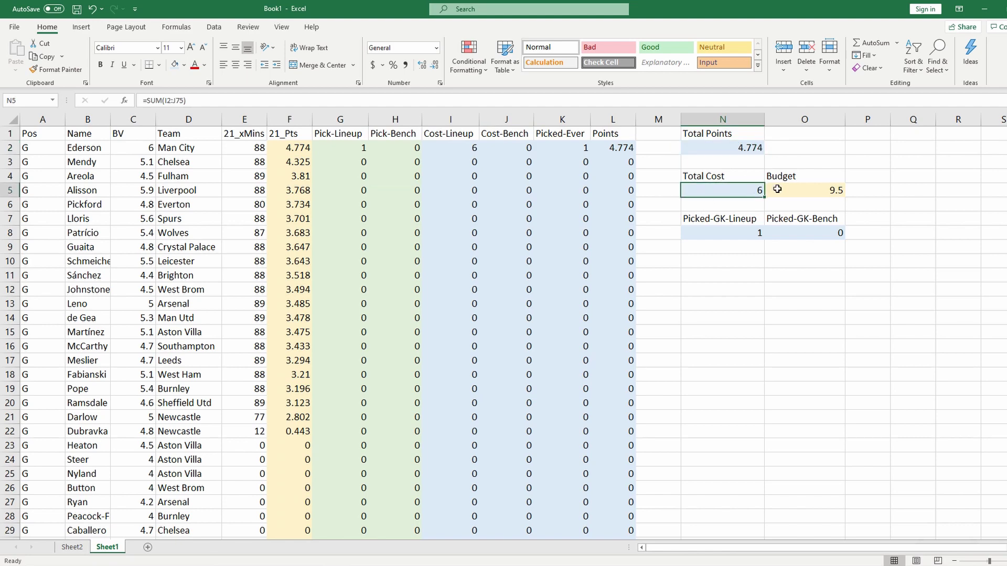
click(774, 191)
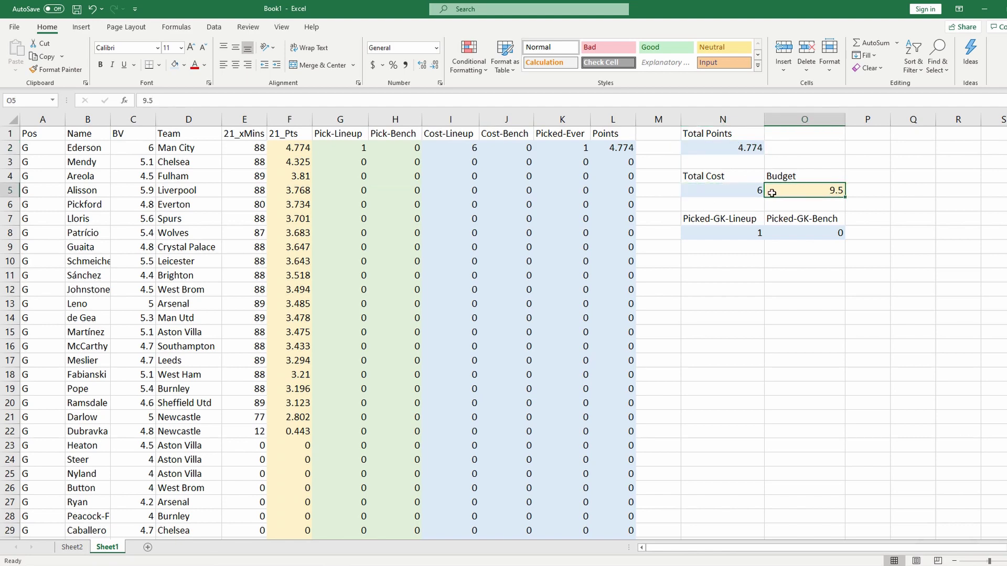
click(702, 257)
click(798, 232)
click(721, 265)
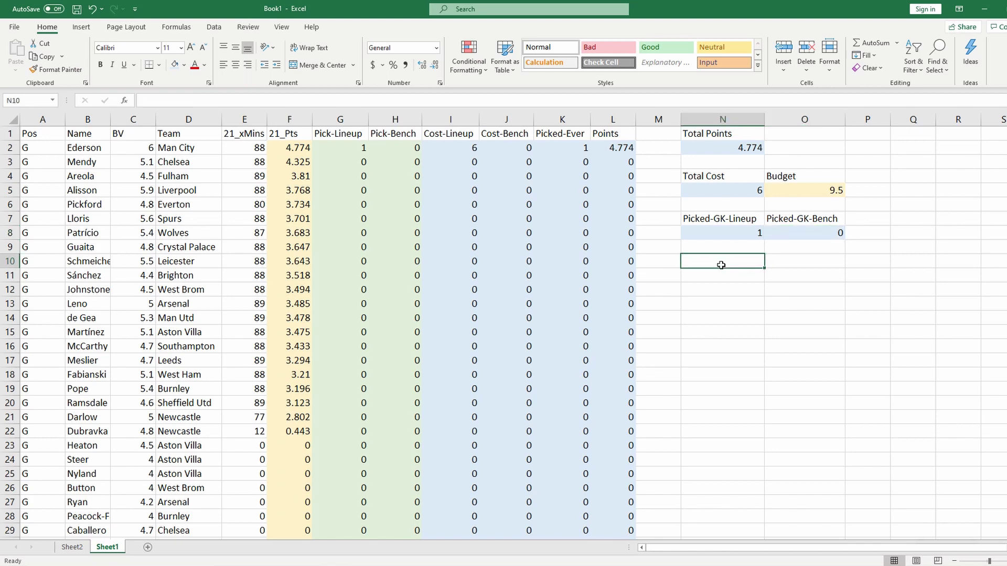
Centre-align the summary block N1:O8.
drag(719, 135, 825, 231)
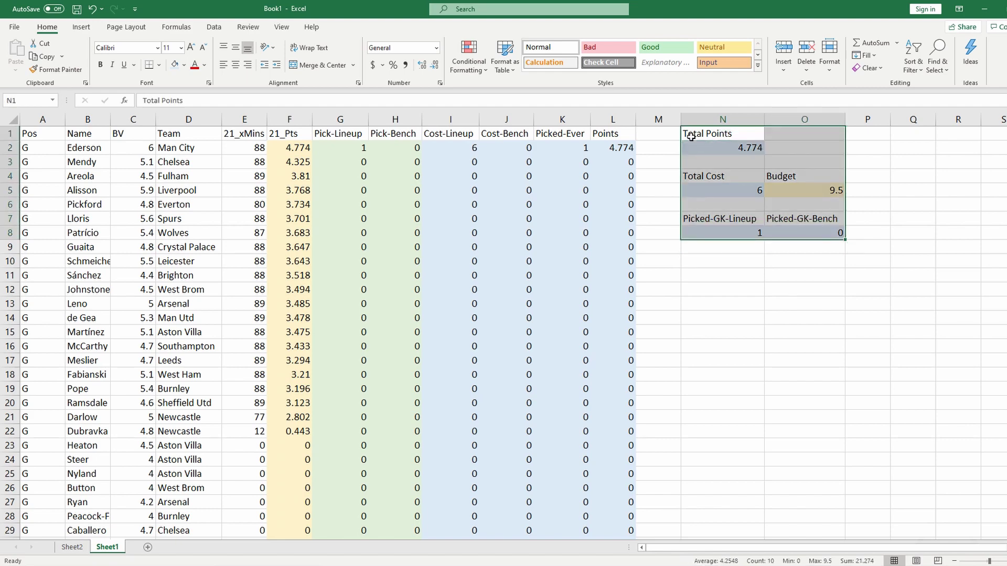
click(234, 68)
click(770, 285)
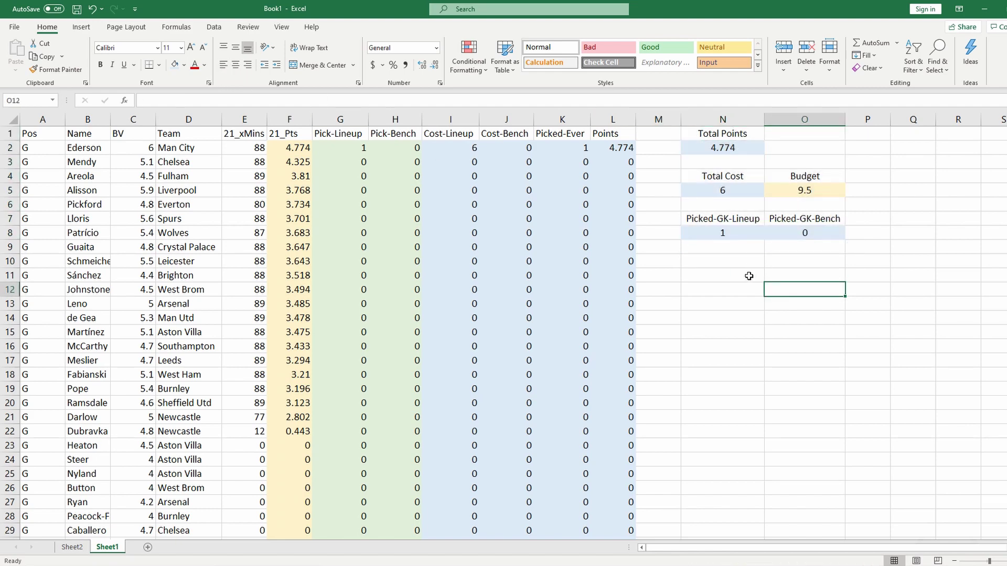
Open the OpenSolver Model dialog from the Data tab's OpenSolver Model > Model... menu.
click(215, 27)
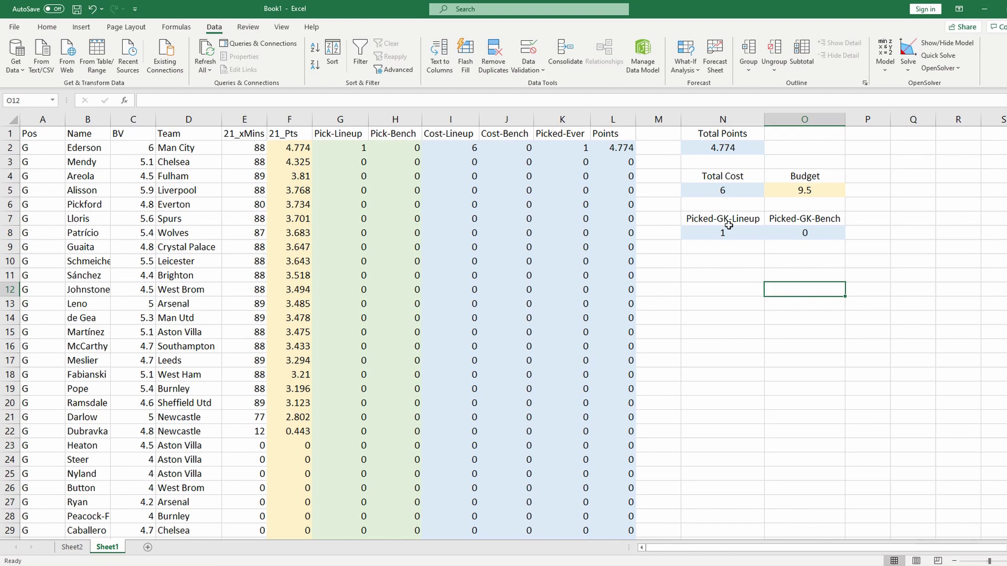
click(728, 261)
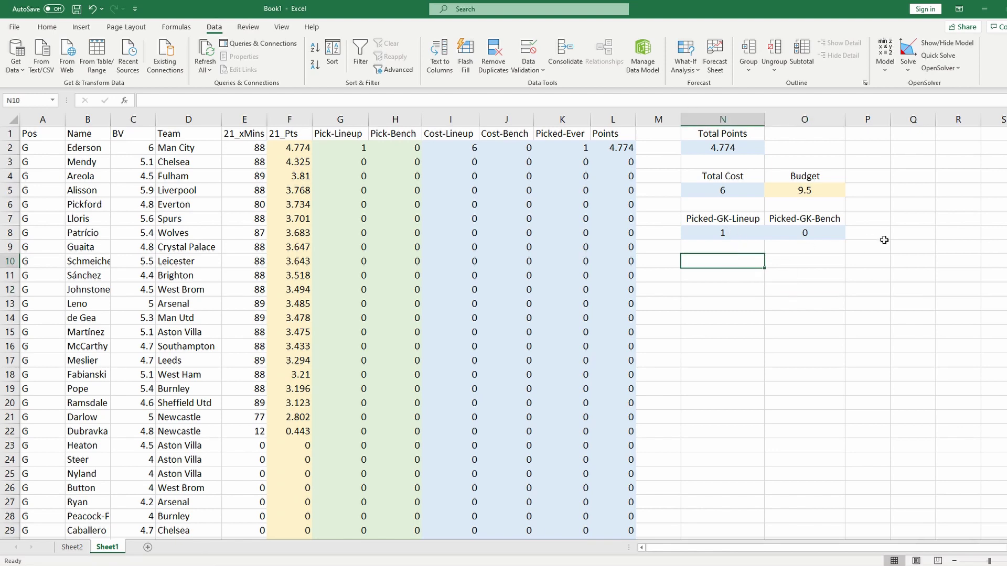
click(886, 70)
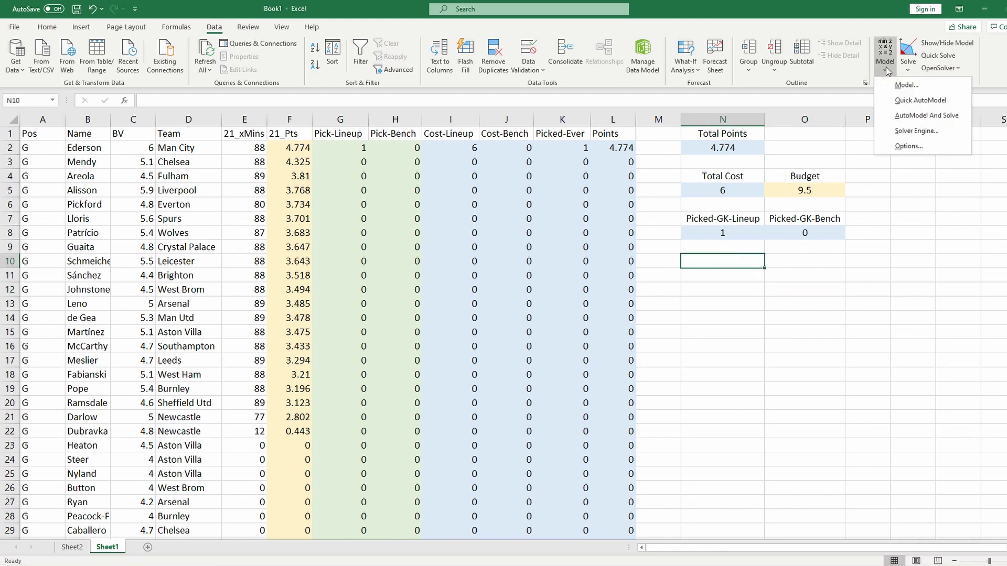
click(898, 85)
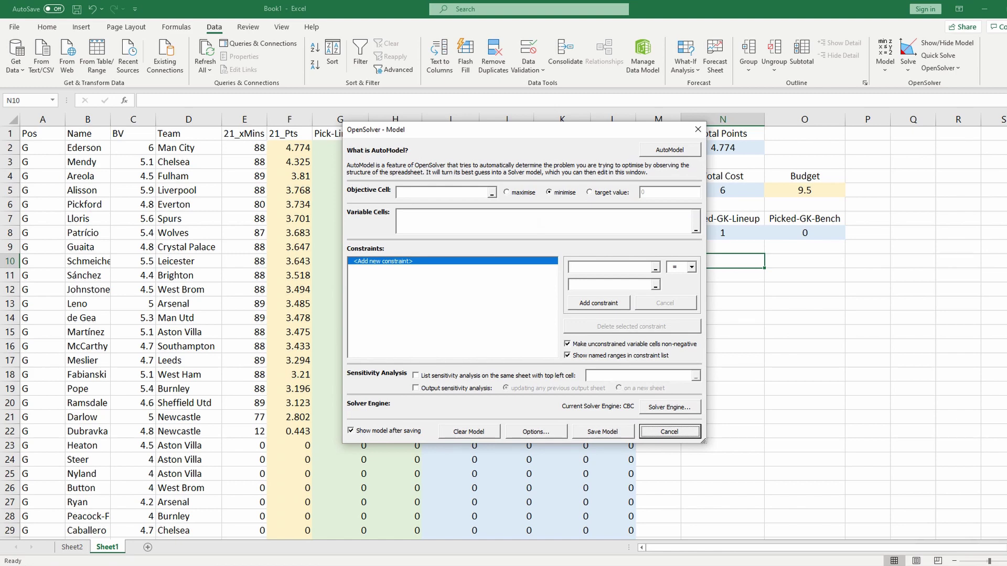
Set the OpenSolver objective to maximise Total Points in cell N2.
click(398, 192)
click(513, 194)
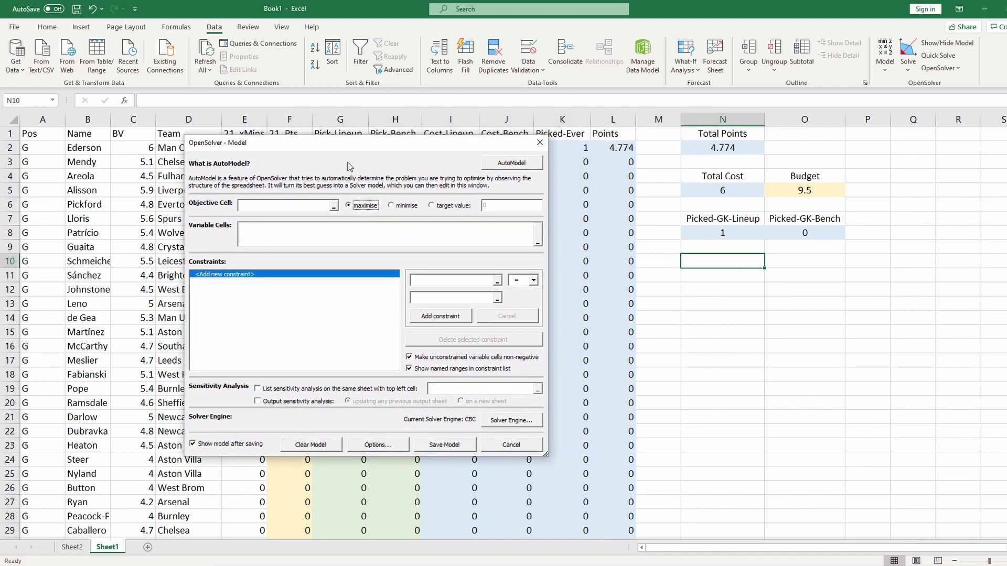
click(333, 206)
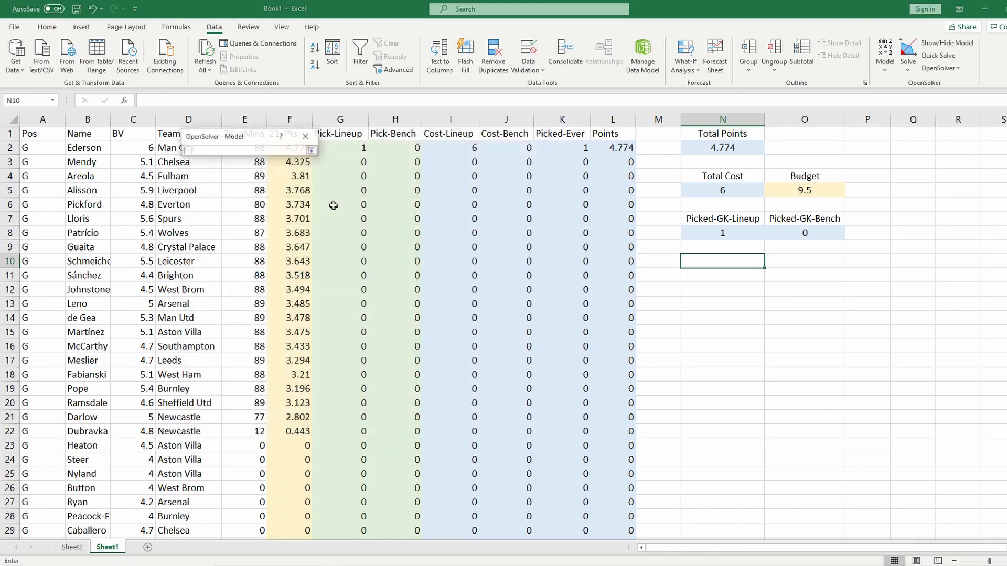
click(725, 148)
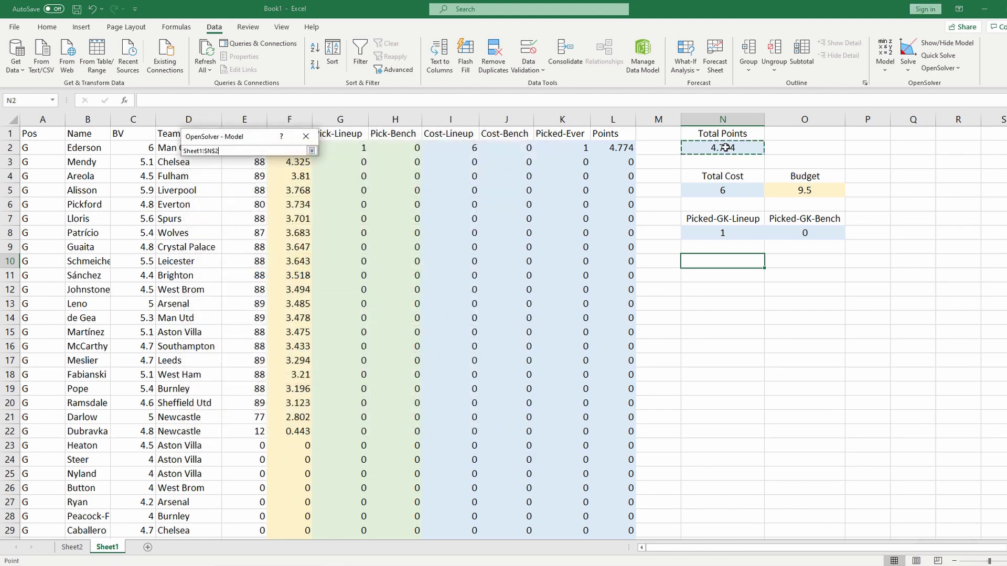
click(311, 150)
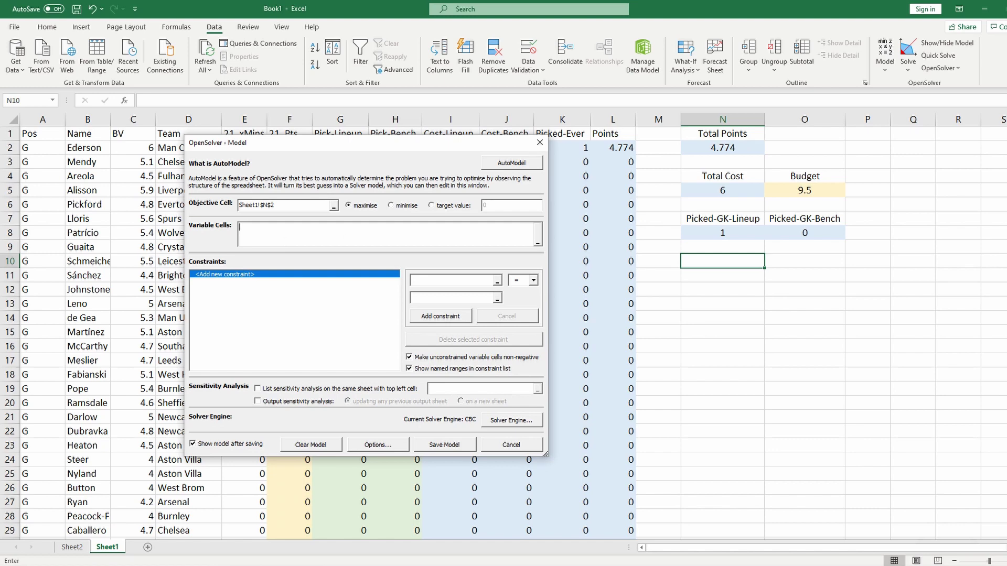
click(537, 242)
Enter G2:H75 as the variable cells and move the dialog off the pick columns.
click(349, 149)
drag(349, 148, 420, 524)
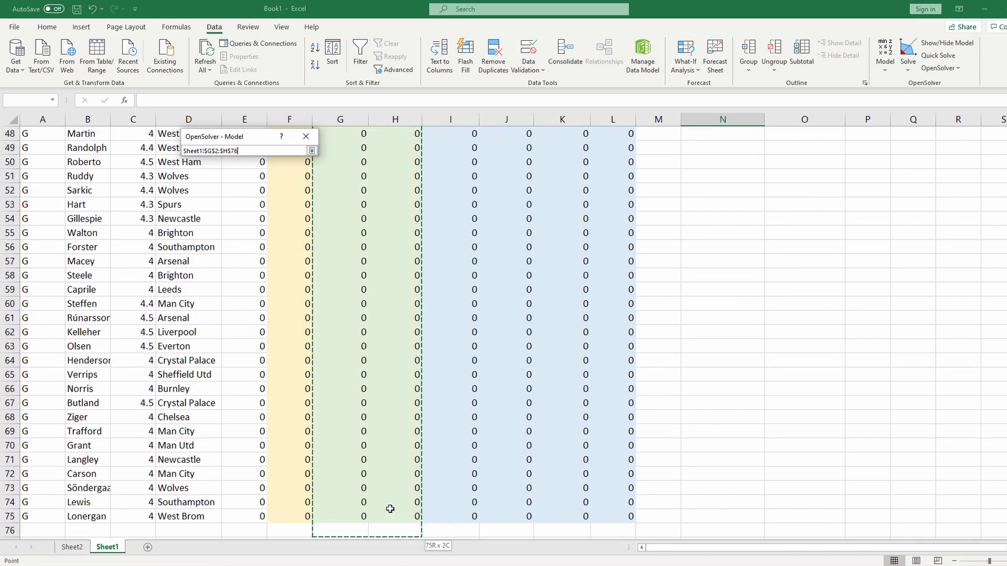
click(313, 138)
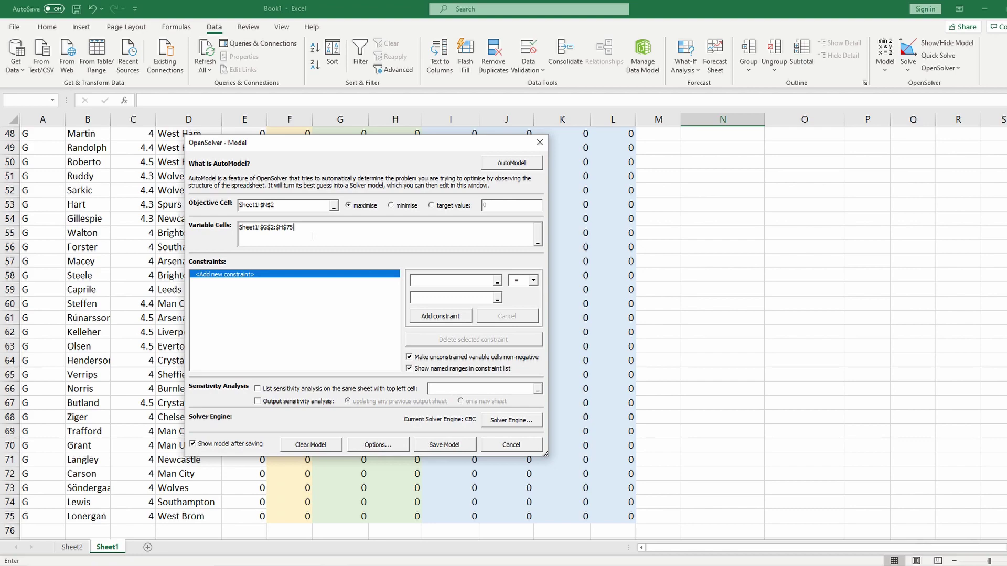
scroll(646, 269, up, 16)
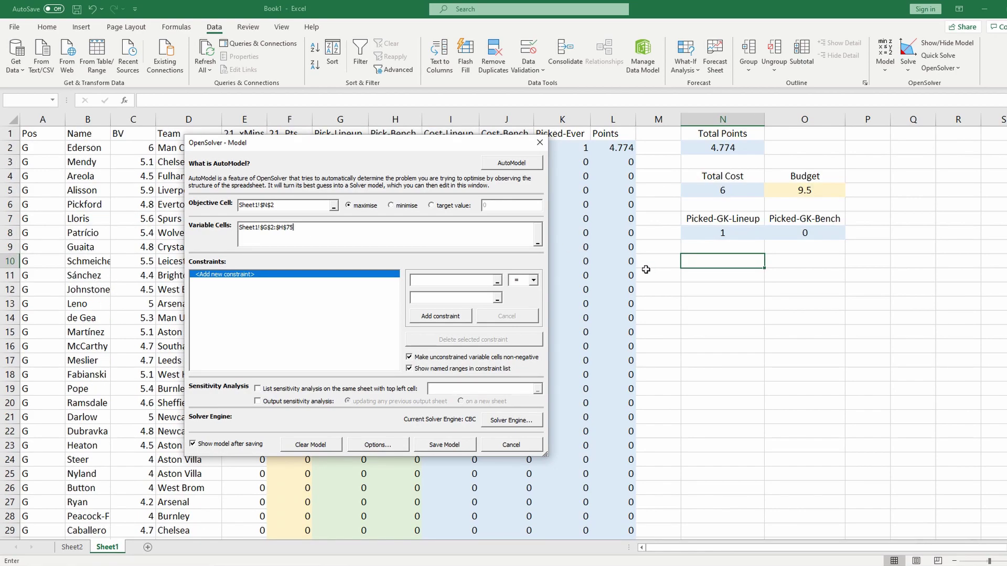
drag(318, 143, 581, 154)
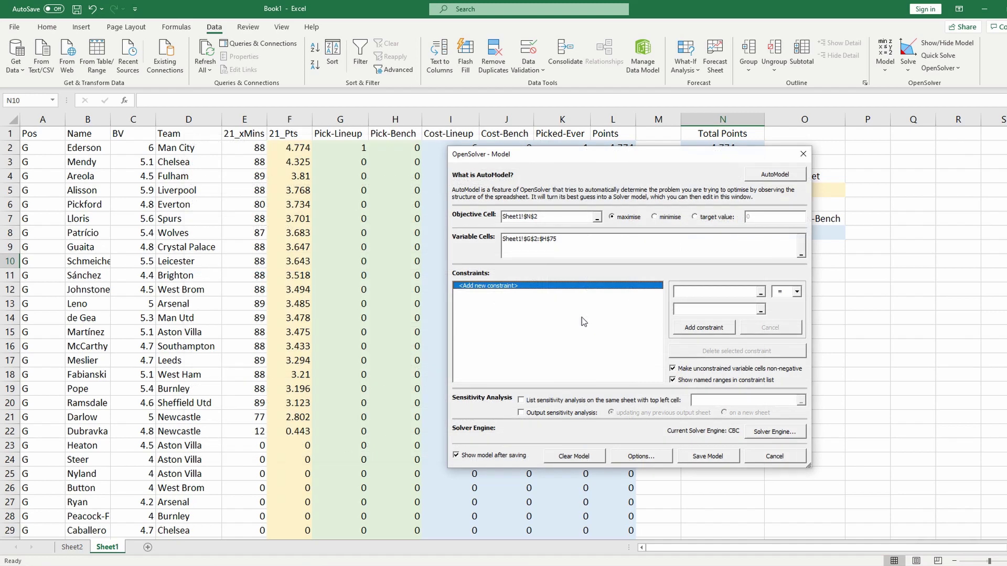
Select G2:H75 as the cell range of a new constraint.
click(557, 239)
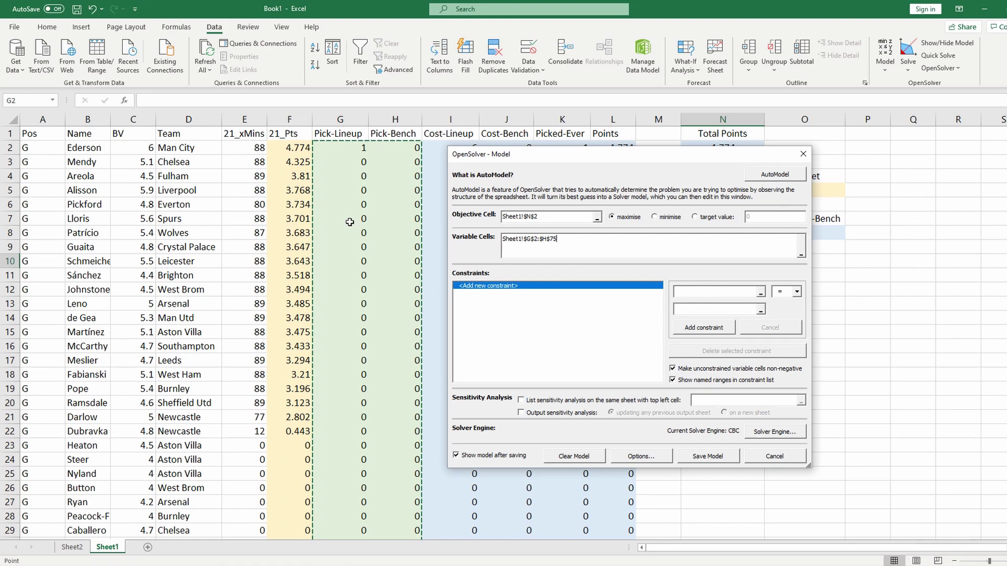
click(588, 311)
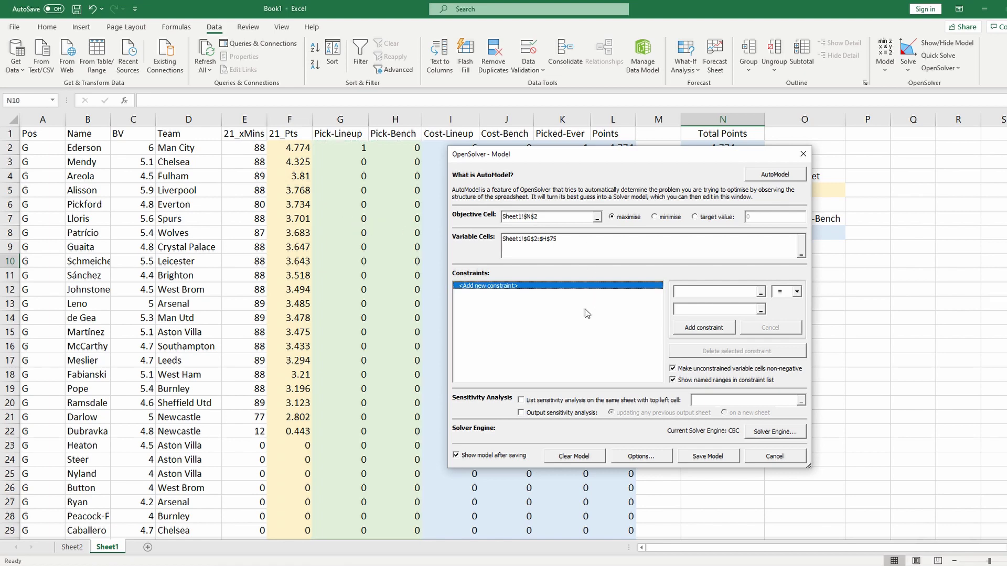
click(760, 292)
drag(352, 146, 395, 516)
scroll(417, 422, up, 8)
click(575, 162)
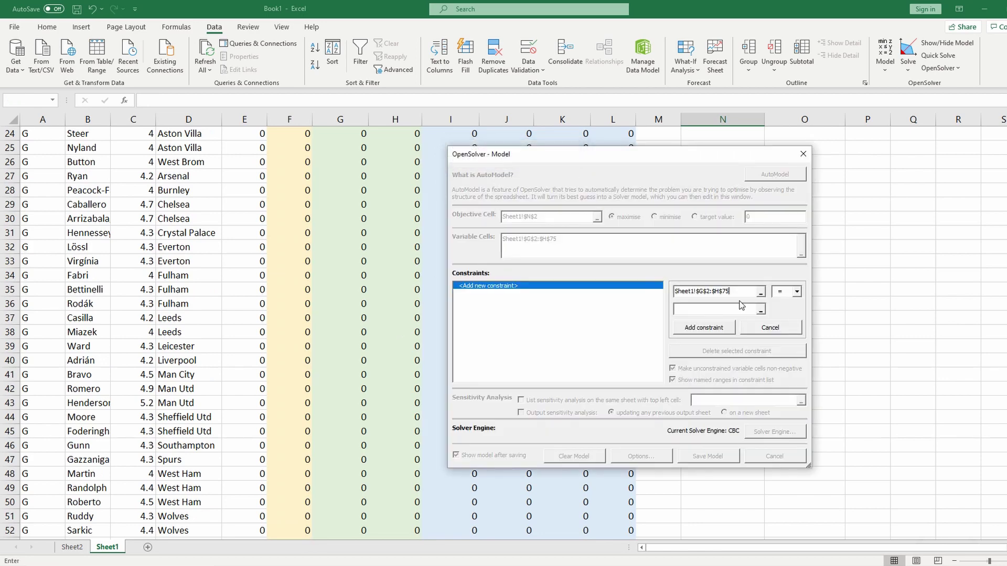
Set the relation to bin and add the binary constraint on $G$2:$H$75.
click(788, 292)
click(794, 331)
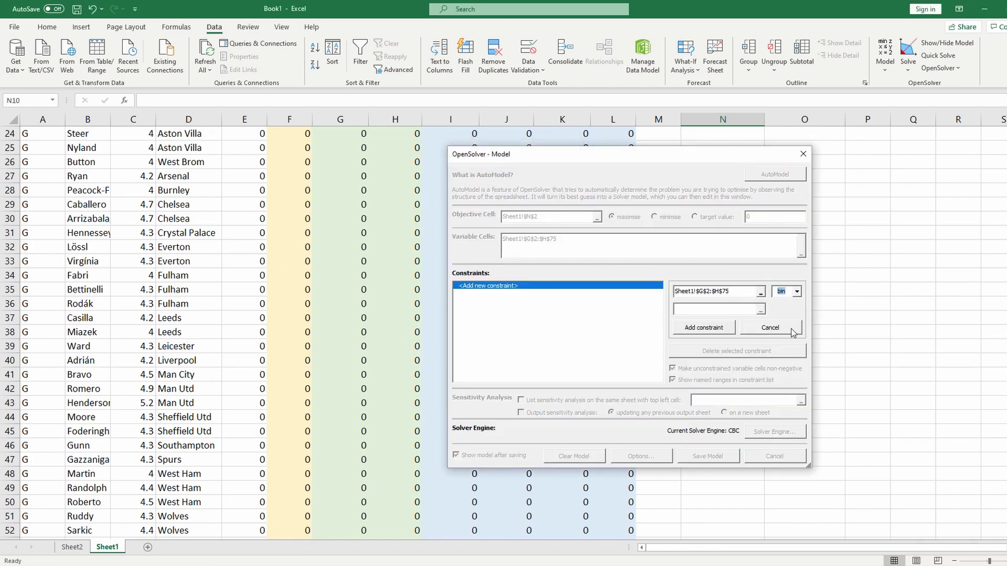
click(786, 294)
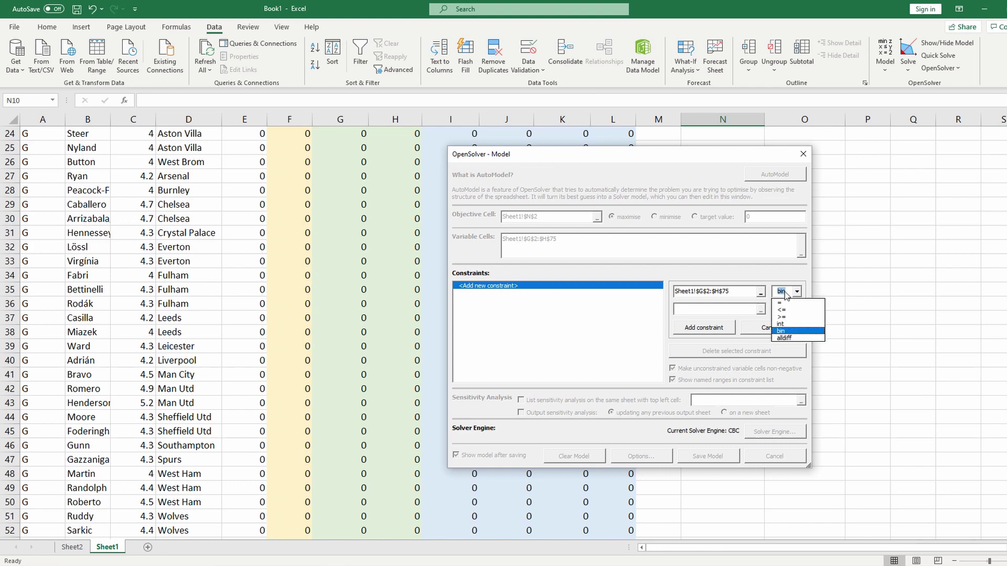
click(786, 295)
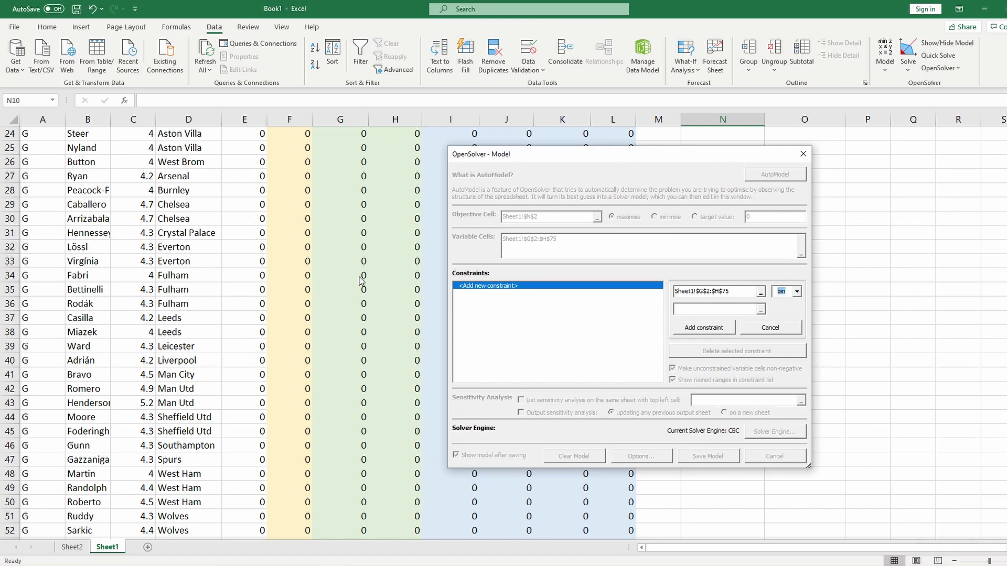
click(792, 291)
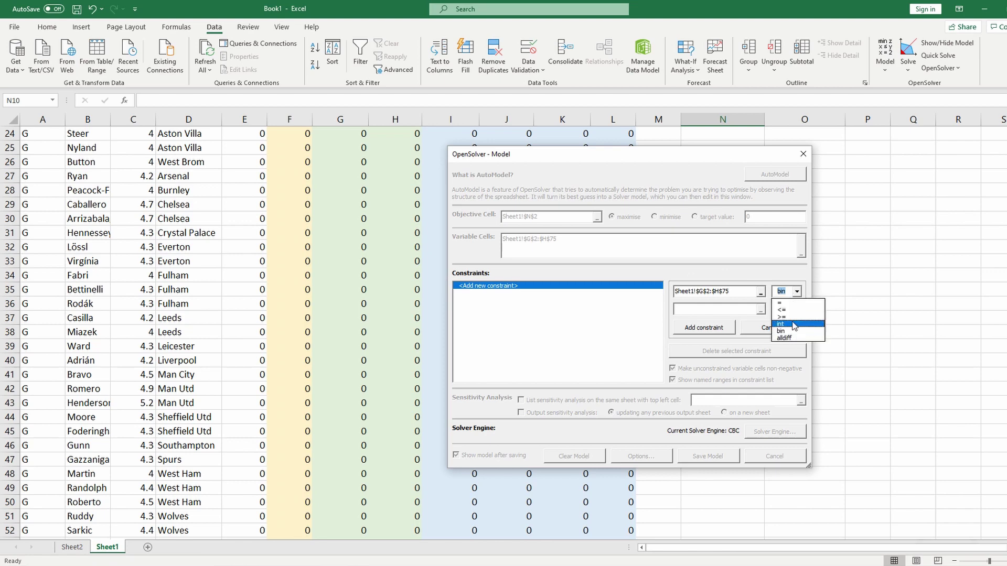
click(772, 279)
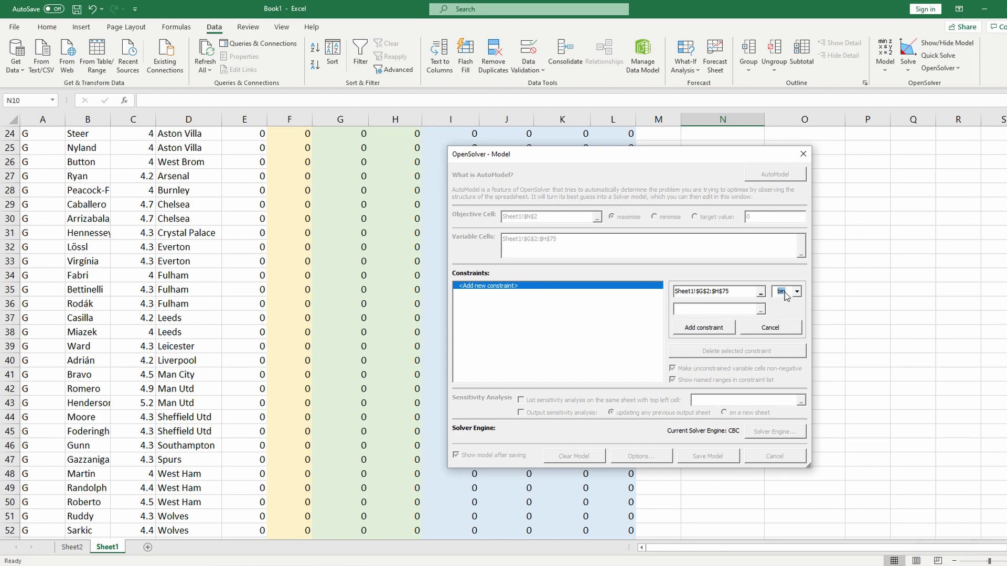
click(787, 292)
click(786, 293)
click(705, 329)
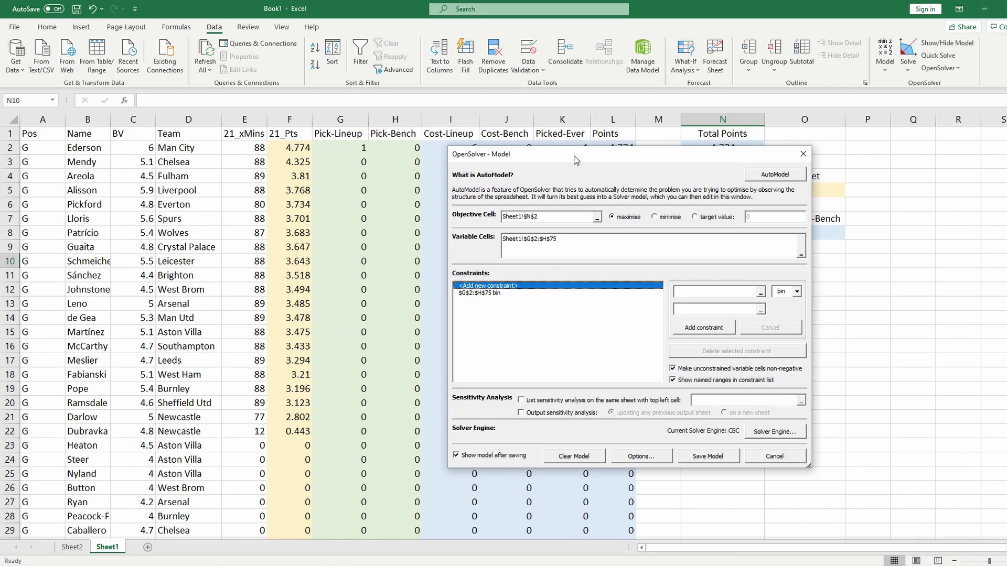
Add the constraint $N$5 <= $O$5 so Total Cost stays within the Budget.
drag(580, 155, 385, 199)
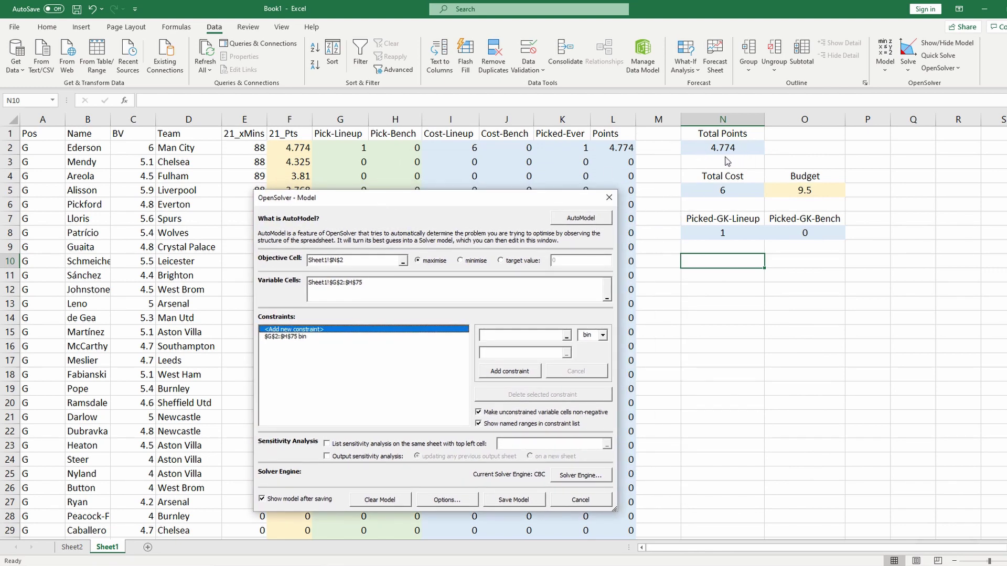
drag(445, 205, 426, 165)
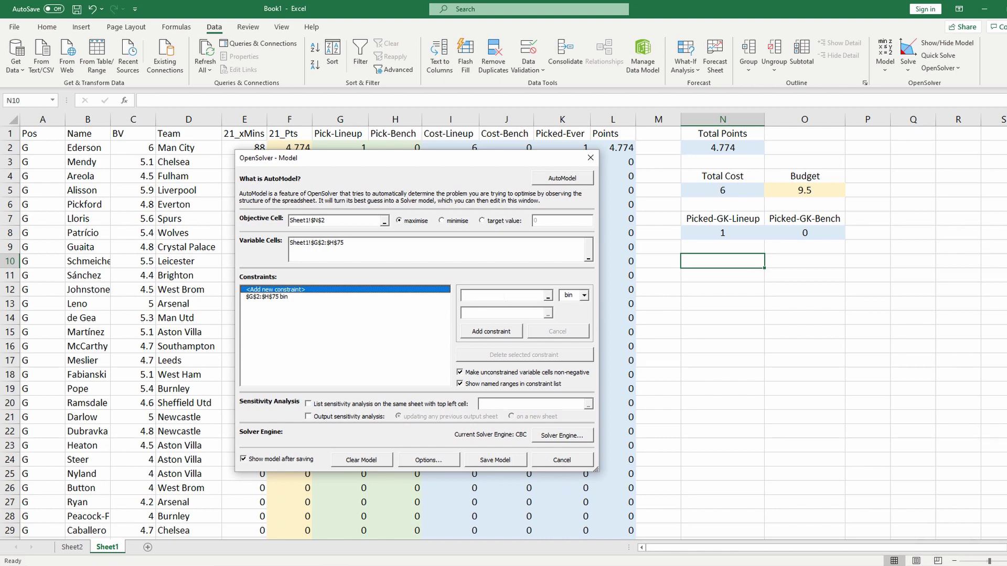
click(500, 296)
click(548, 297)
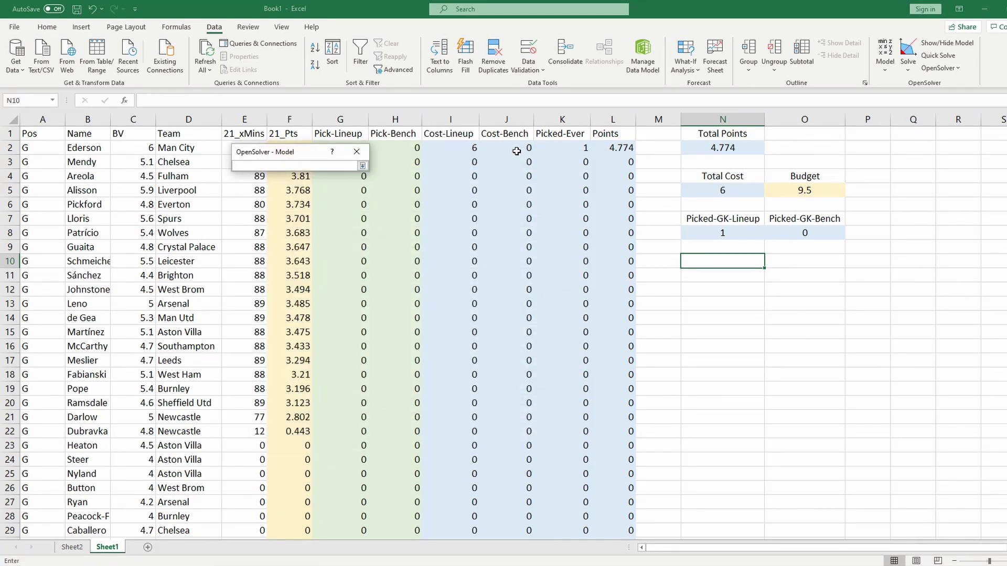
click(736, 189)
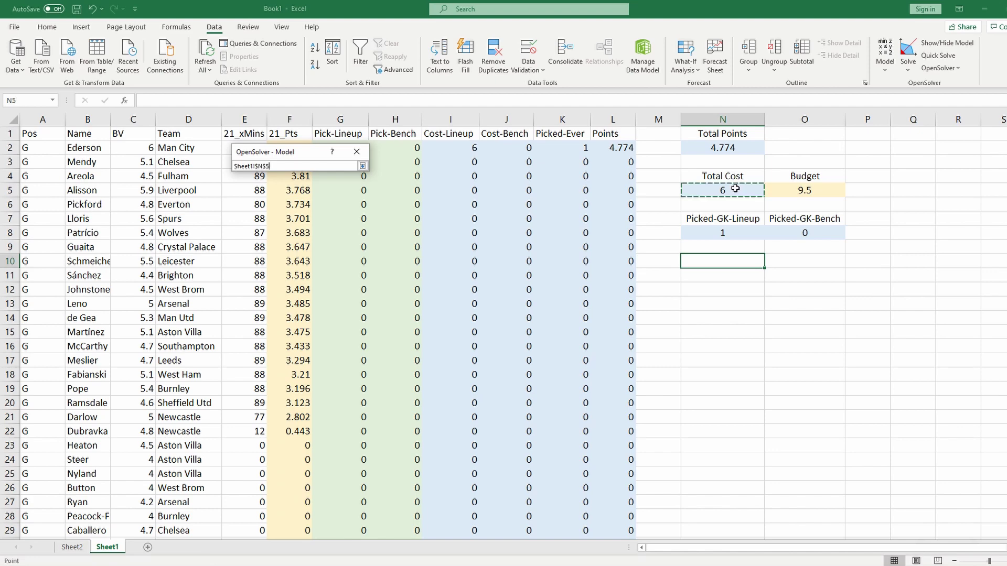
click(356, 151)
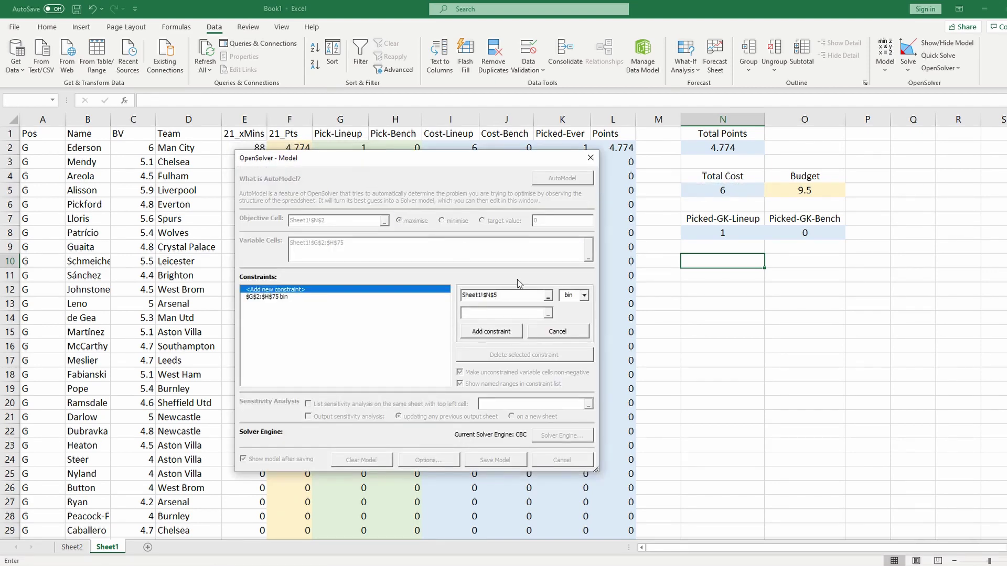
click(583, 295)
click(581, 314)
click(548, 313)
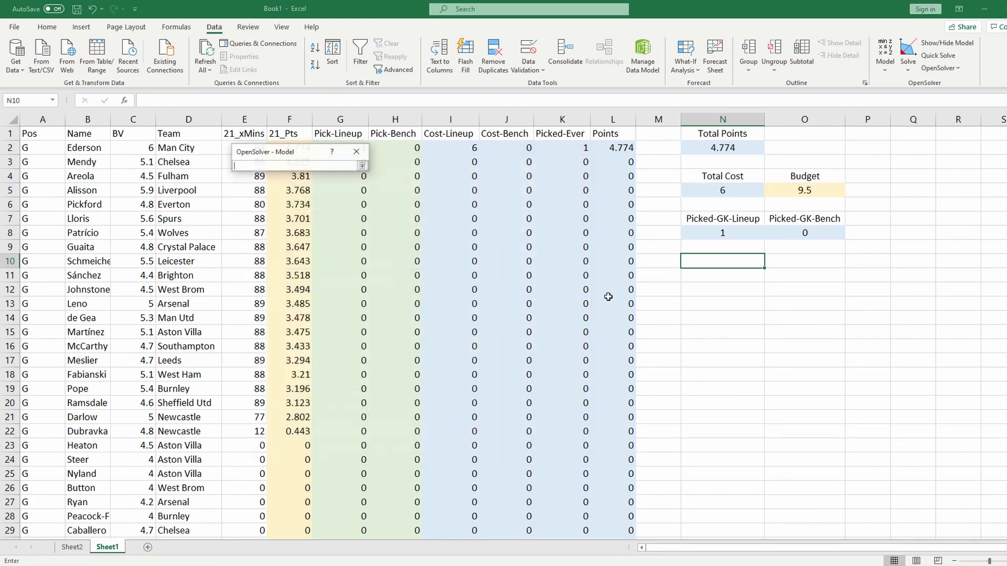
click(814, 190)
click(363, 166)
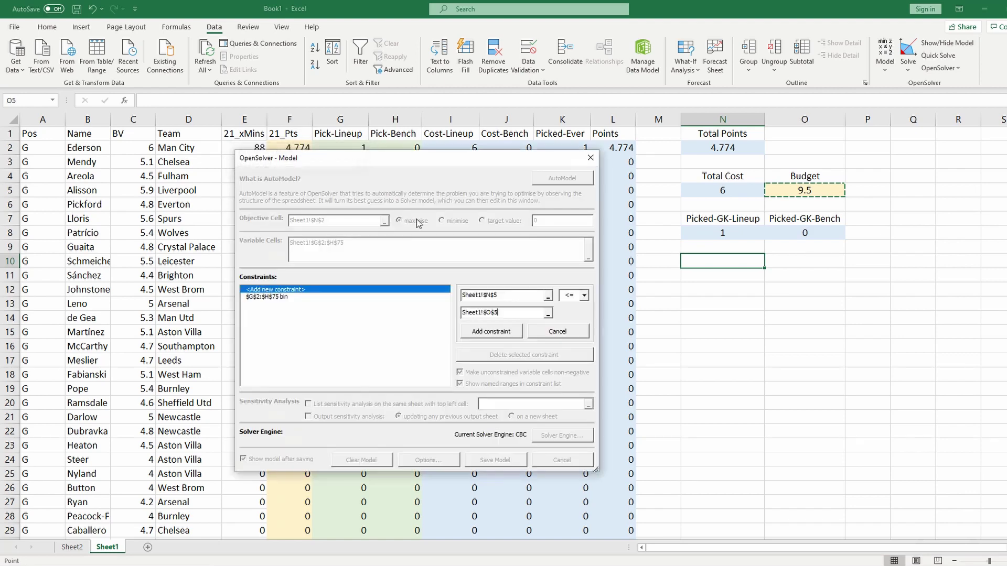
click(476, 333)
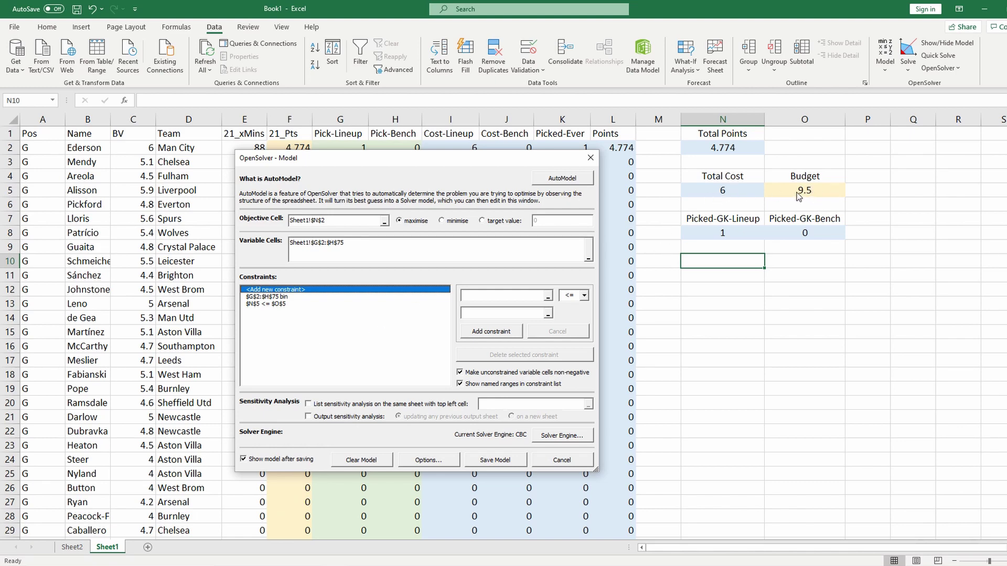
Add the constraint $N$8 = 1 for exactly one lineup goalkeeper.
click(482, 296)
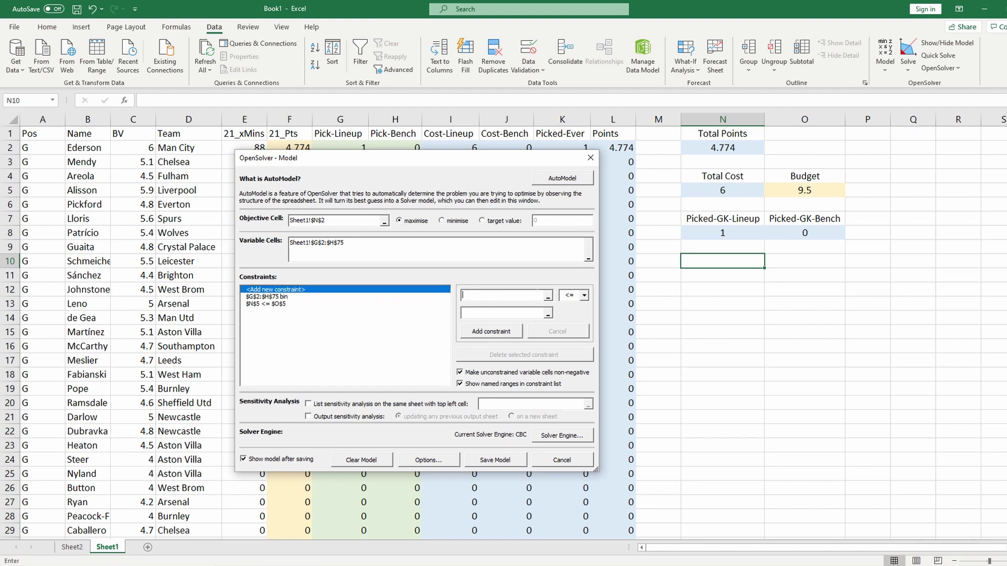
click(547, 297)
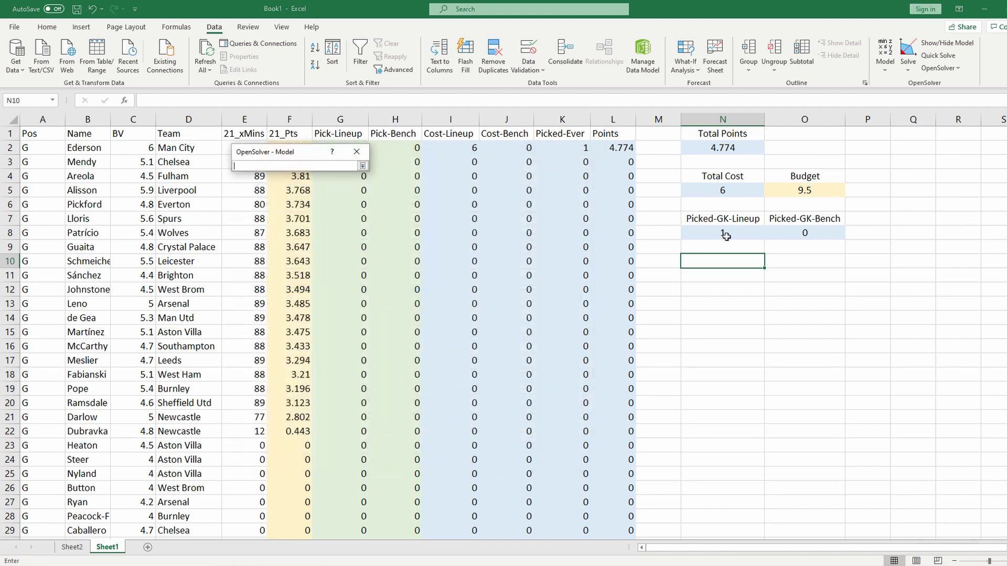
click(722, 232)
click(363, 166)
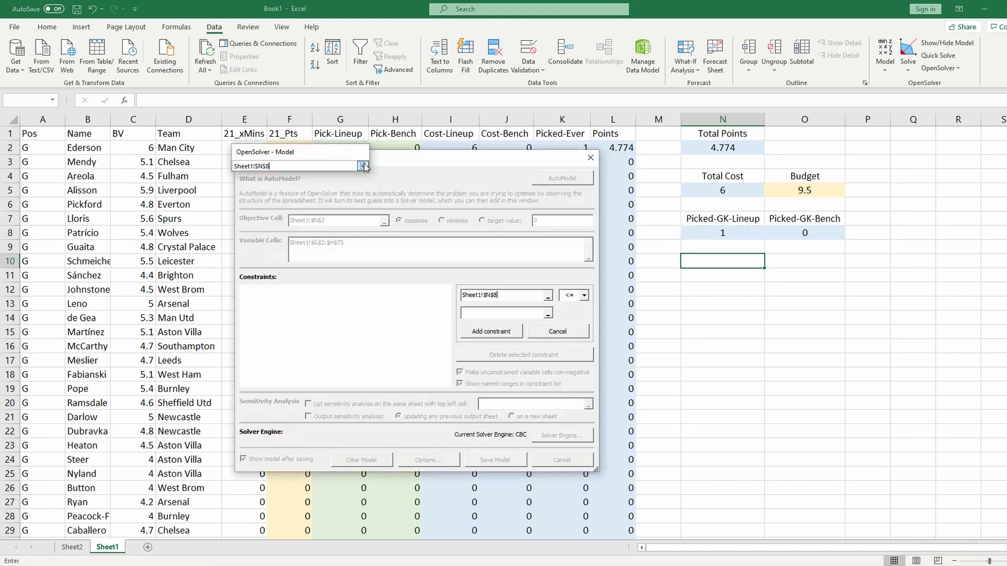
click(584, 295)
click(572, 306)
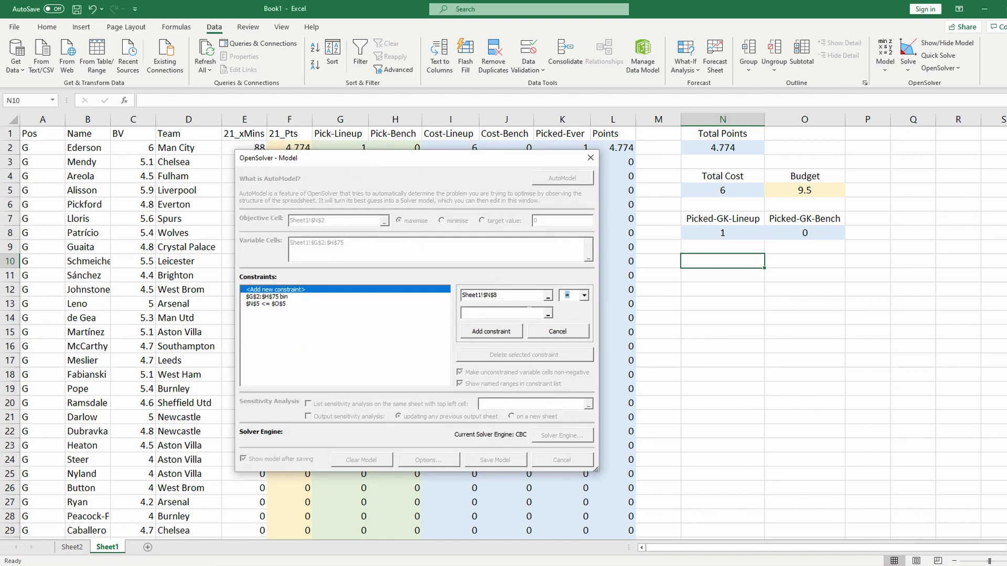
text(1)
click(489, 331)
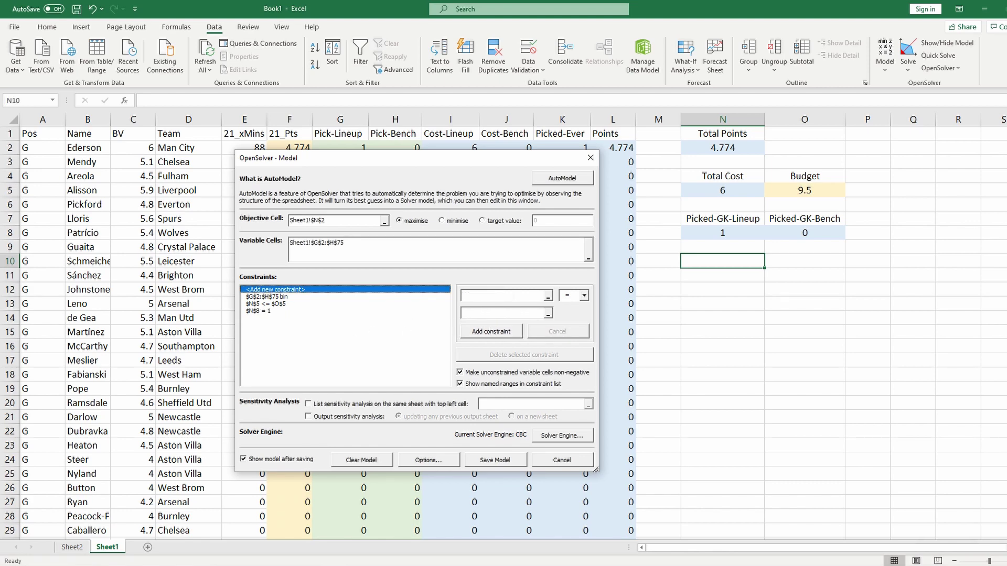
Add the constraint $O$8 = 1 for exactly one bench goalkeeper.
click(549, 296)
click(795, 233)
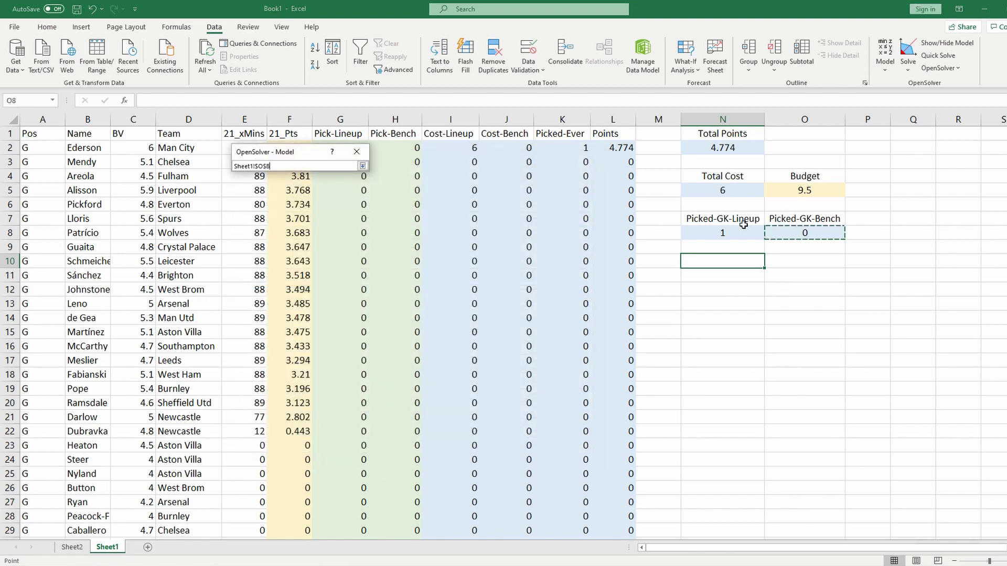
click(362, 165)
click(576, 297)
click(575, 308)
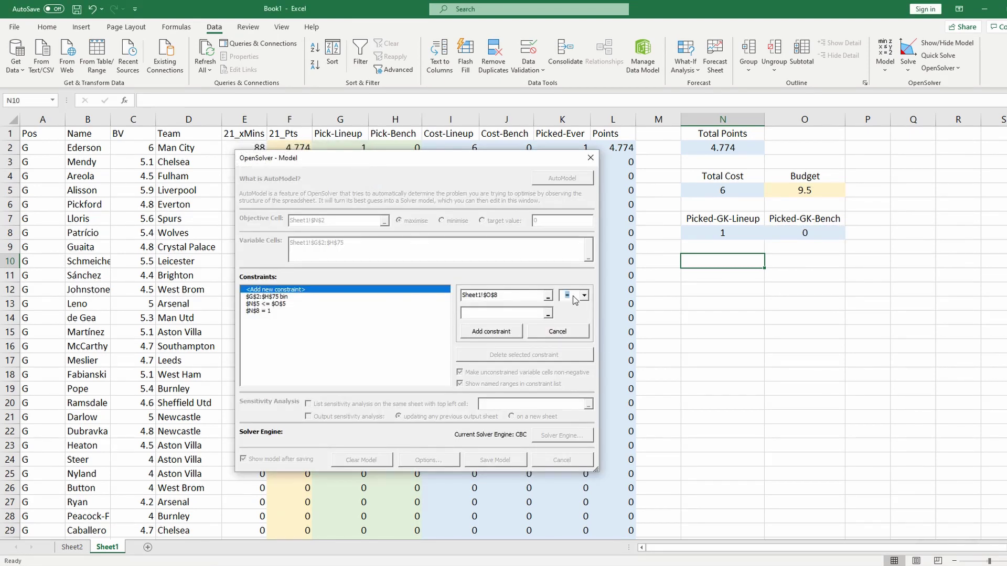
click(491, 332)
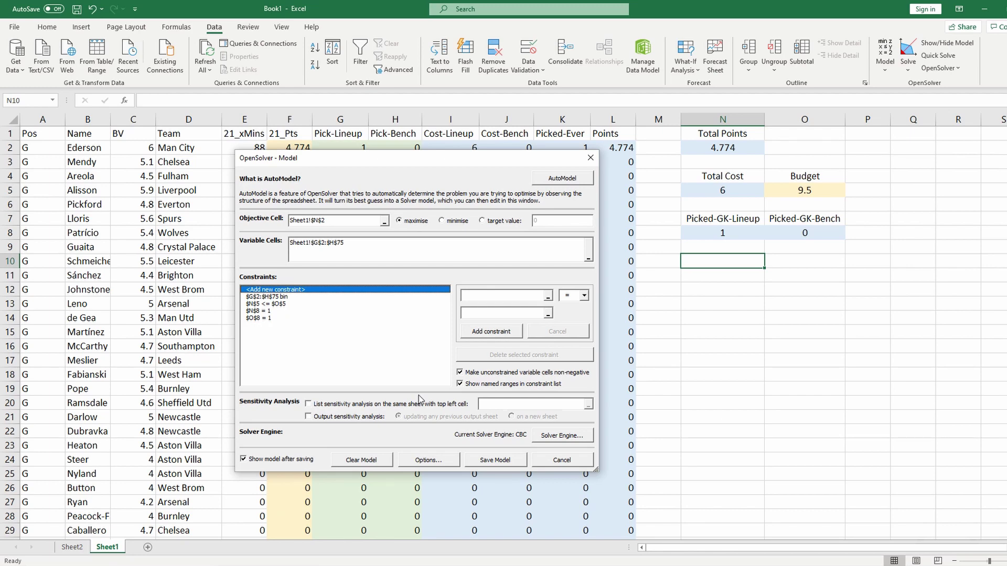
Add the constraint $K$2:$K$75 <= 1 on the Picked-Ever column.
drag(376, 160, 192, 142)
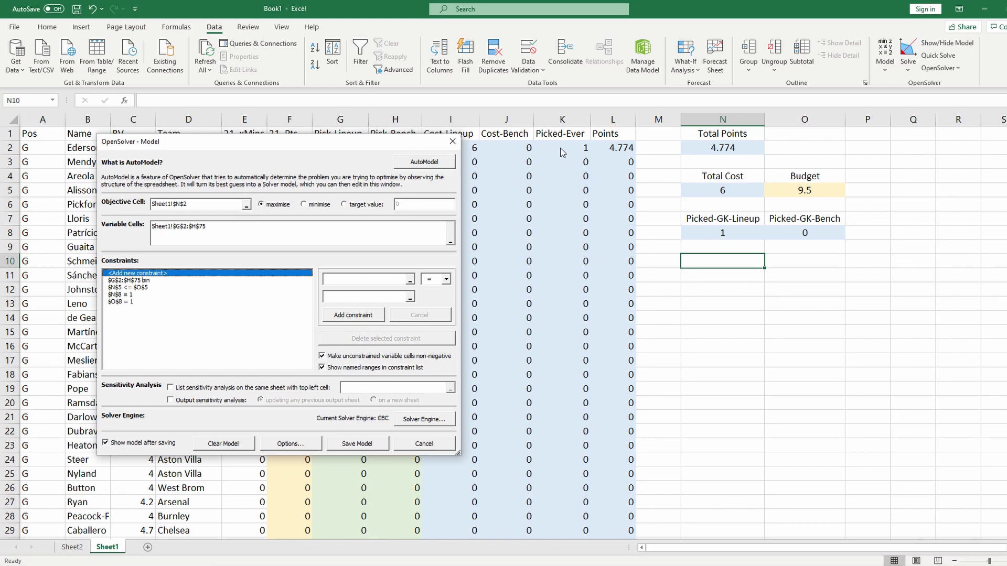
click(390, 279)
click(410, 280)
drag(556, 141, 559, 518)
click(224, 150)
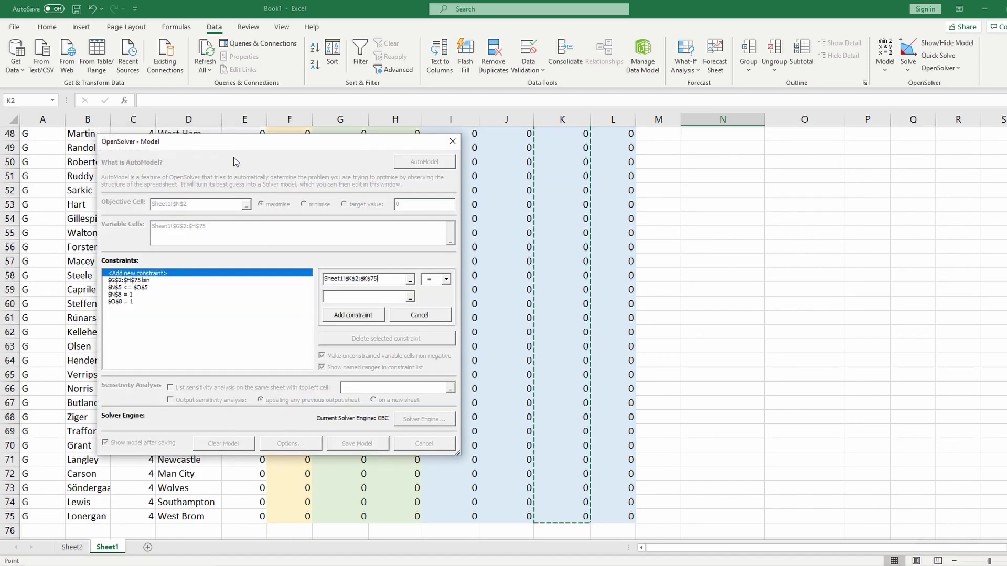
click(436, 280)
click(439, 298)
click(366, 297)
text(1)
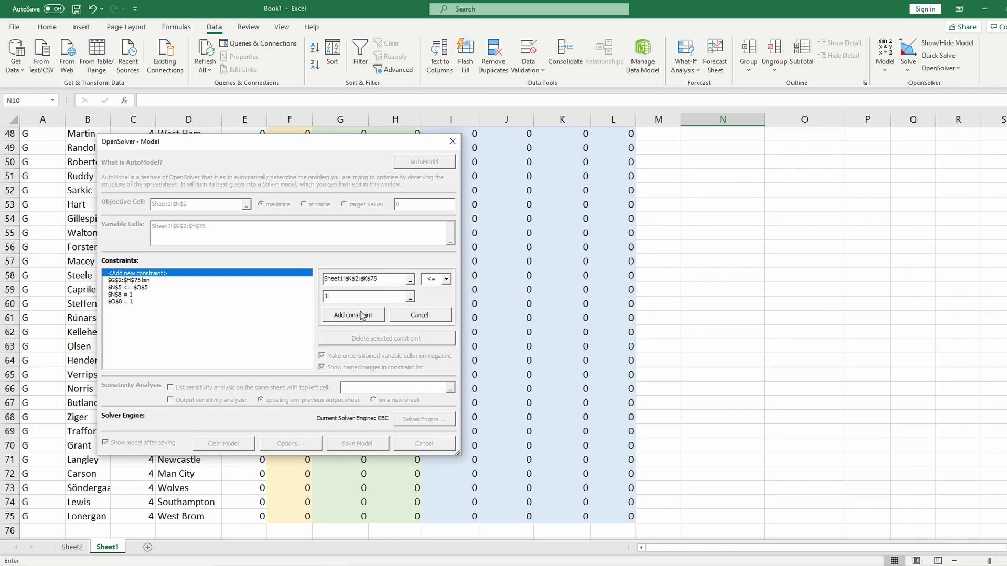
click(362, 315)
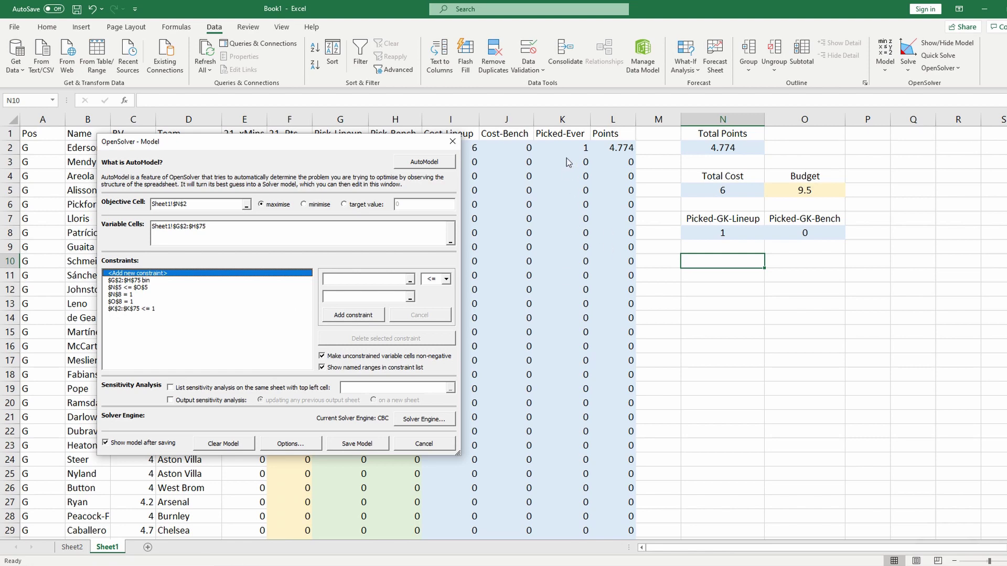
Save the OpenSolver model and confirm the Update Settings prompt.
click(352, 444)
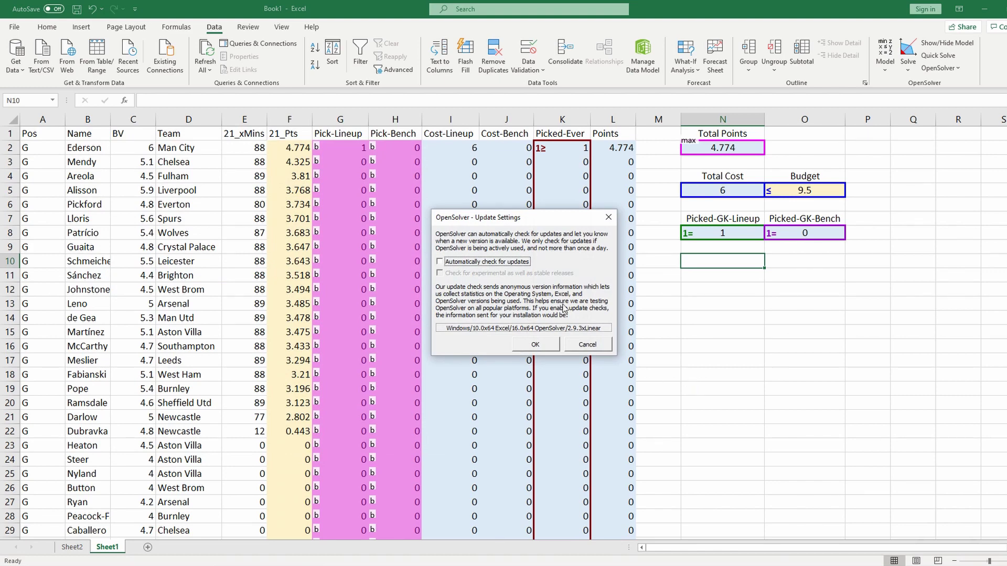
click(535, 345)
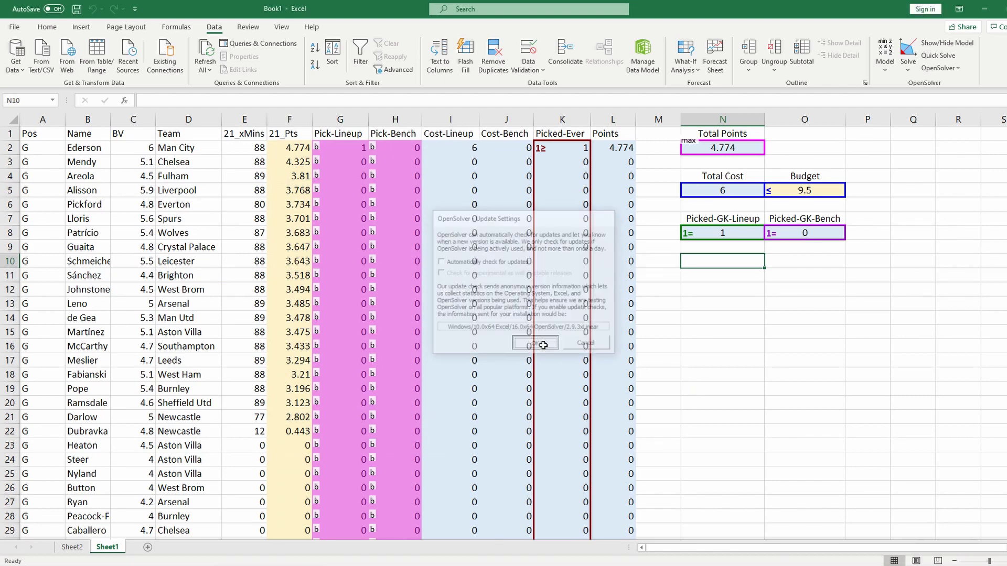
click(727, 333)
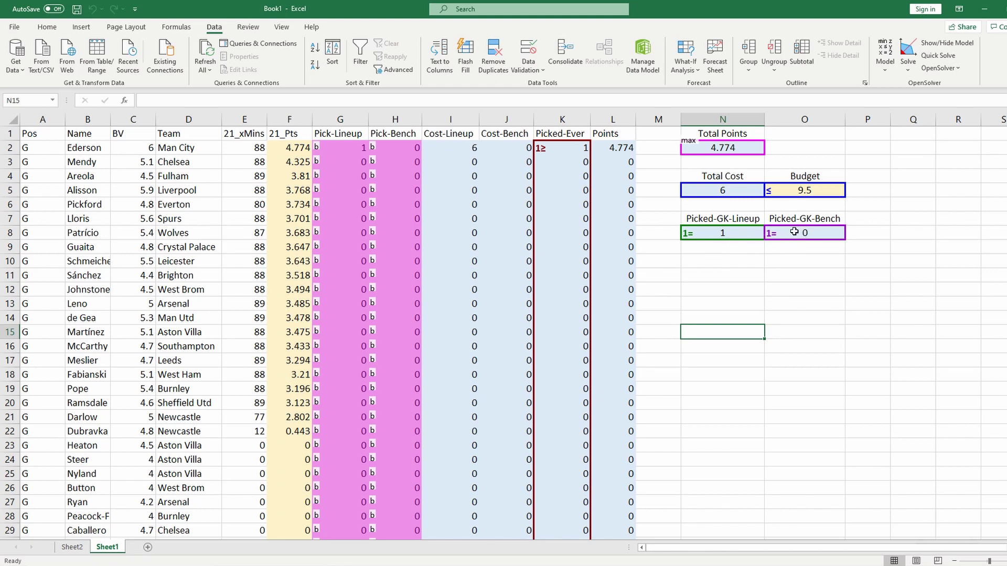
Check the bench pick count formula, then enter 1 in H10 as a test bench pick.
click(803, 258)
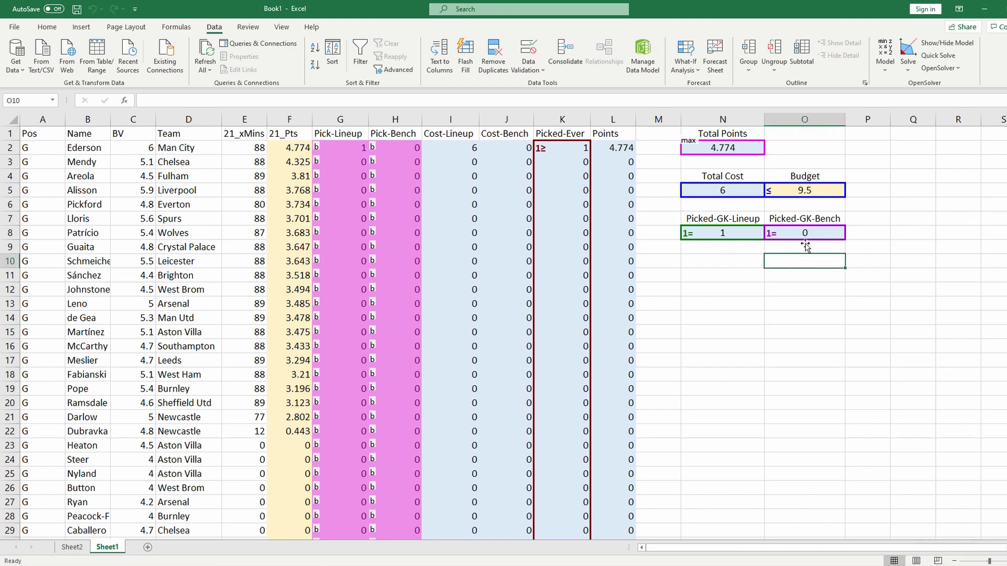
key(Up)
key(Up)
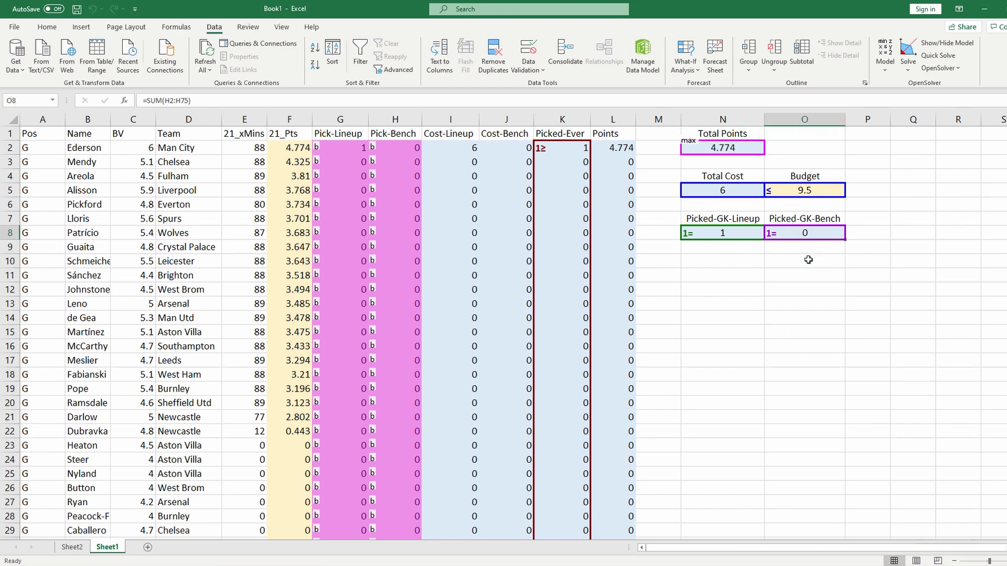
key(Down)
key(Down)
key(Left)
key(Left)
key(Left)
key(Left)
key(Left)
key(Left)
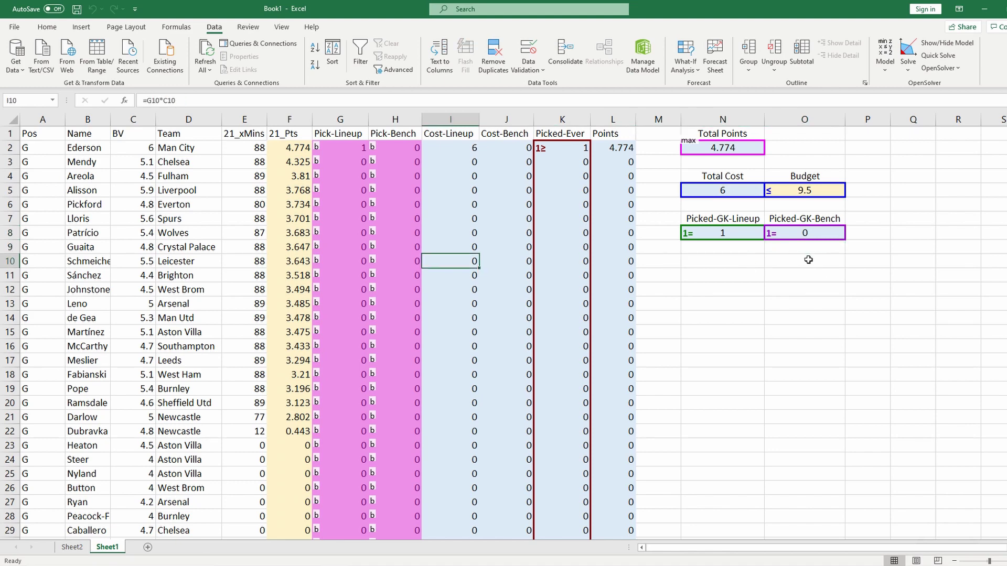
key(Left)
text(1)
key(Return)
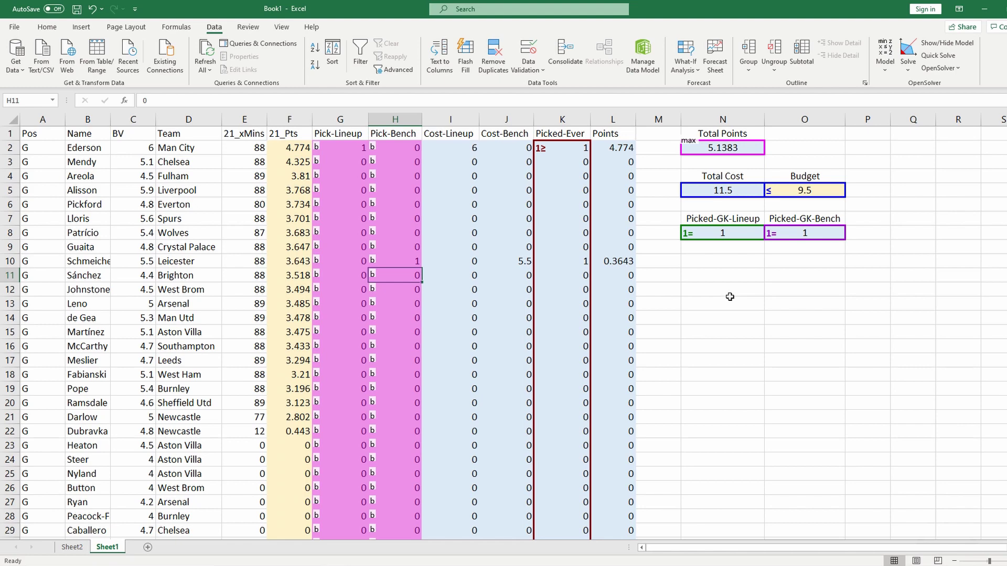
Reset H10 and G2 to 0 so no goalkeeper is picked.
key(Up)
text(0)
key(Up)
key(Up)
key(Up)
key(Up)
key(Up)
key(Up)
key(Up)
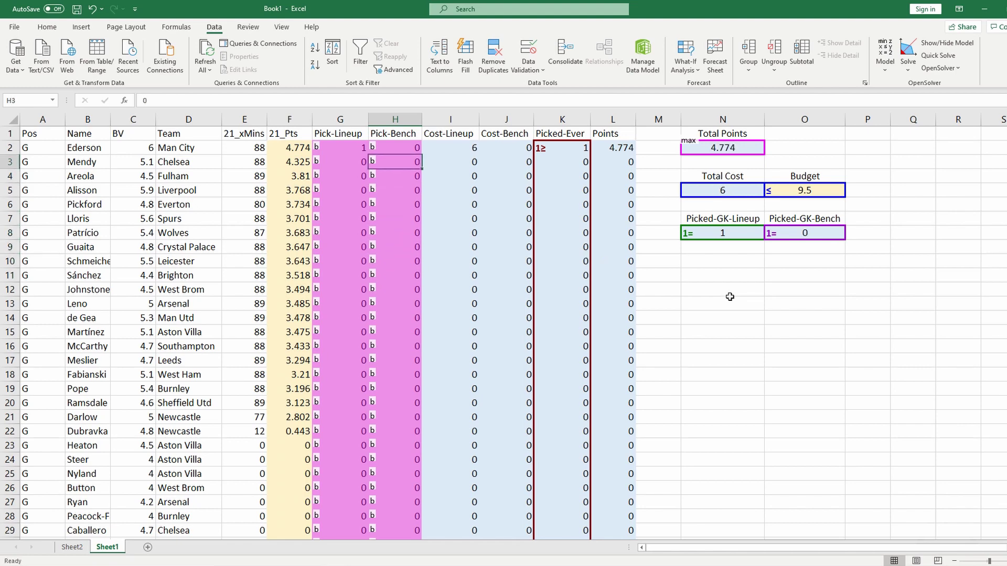
key(Left)
key(Up)
text(0)
key(Return)
click(730, 298)
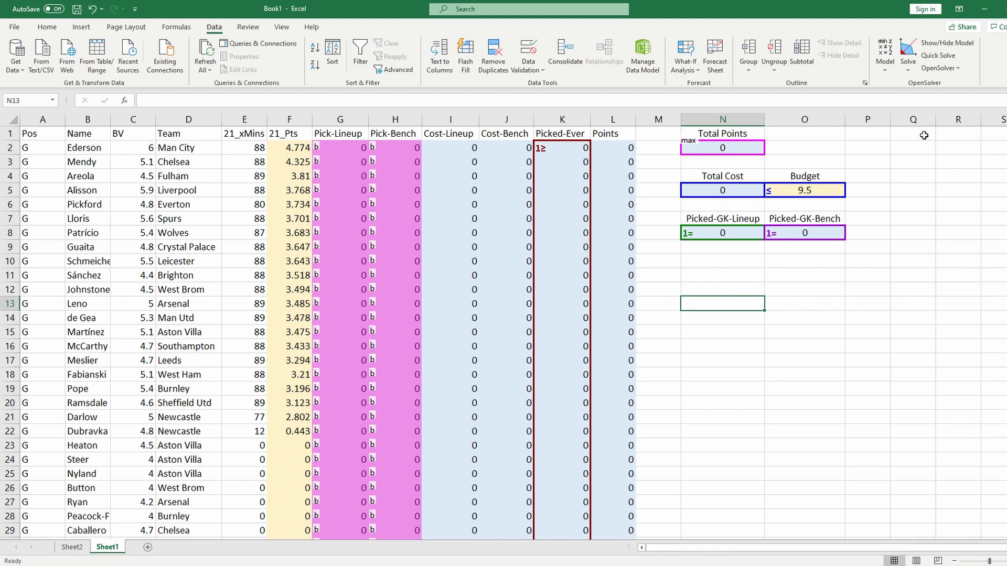
Solve the model at the 9.5 budget and check the picked keepers in B3 and B11.
click(911, 71)
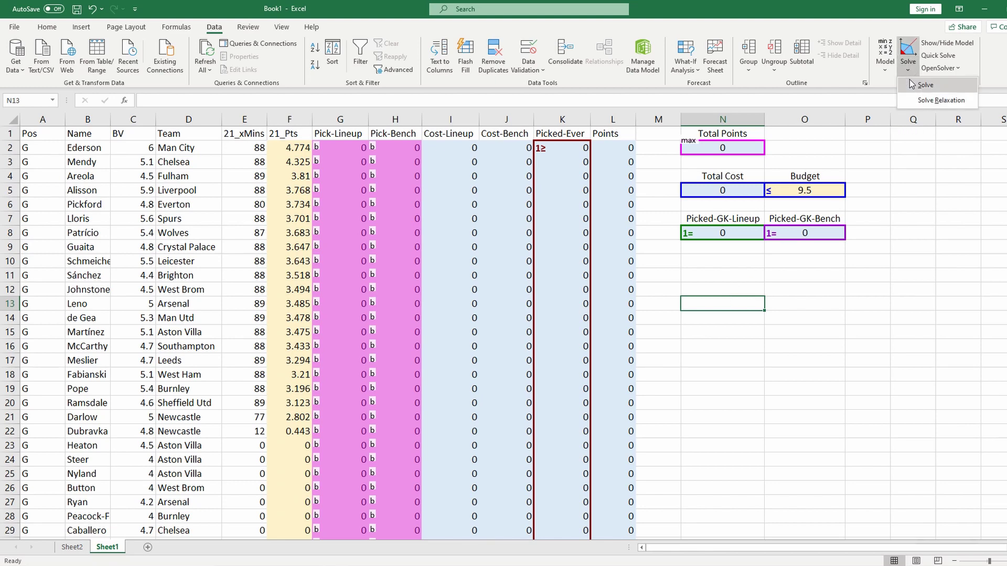
click(911, 84)
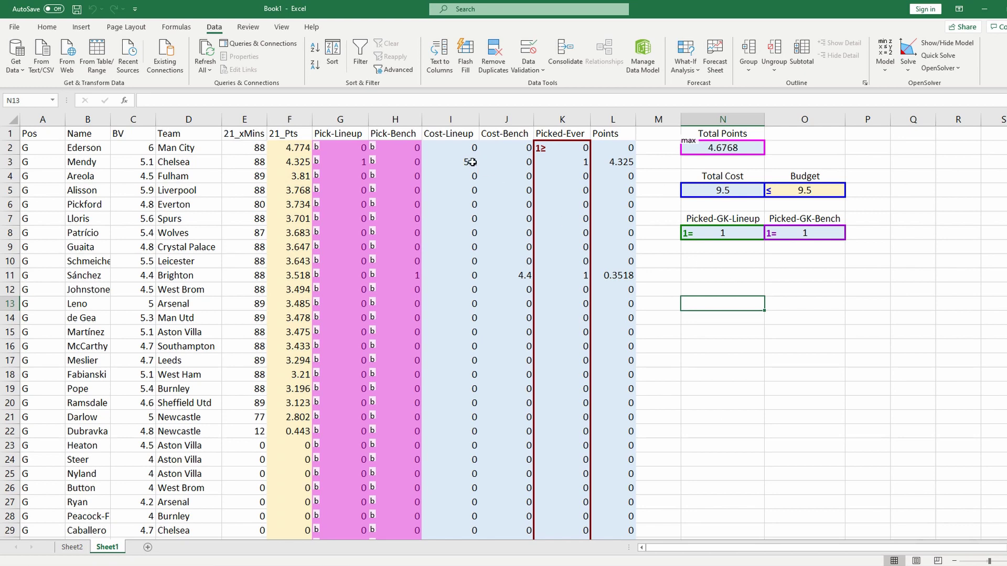
click(97, 165)
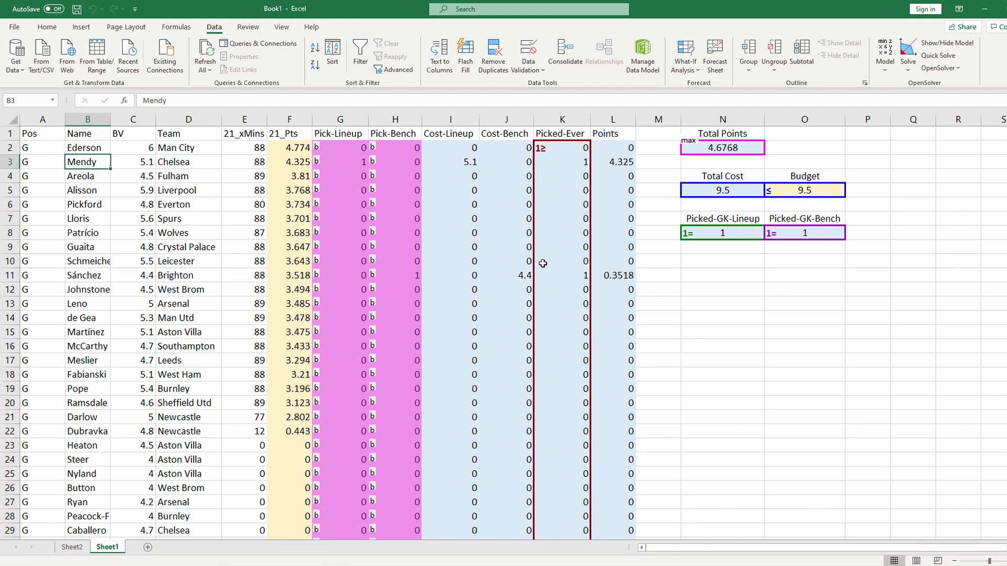
click(88, 278)
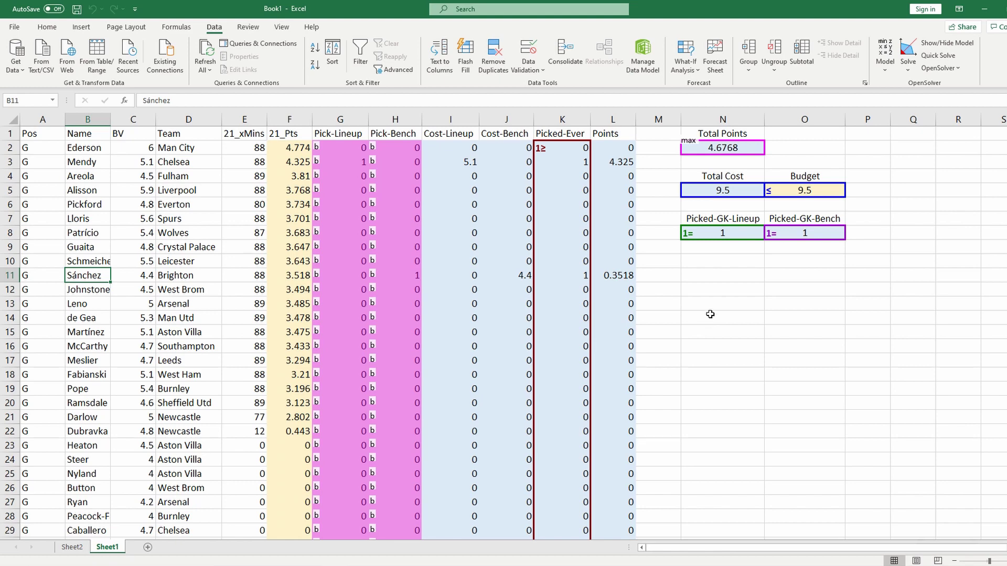
Return to the worksheet and select the Budget value in O5.
click(740, 193)
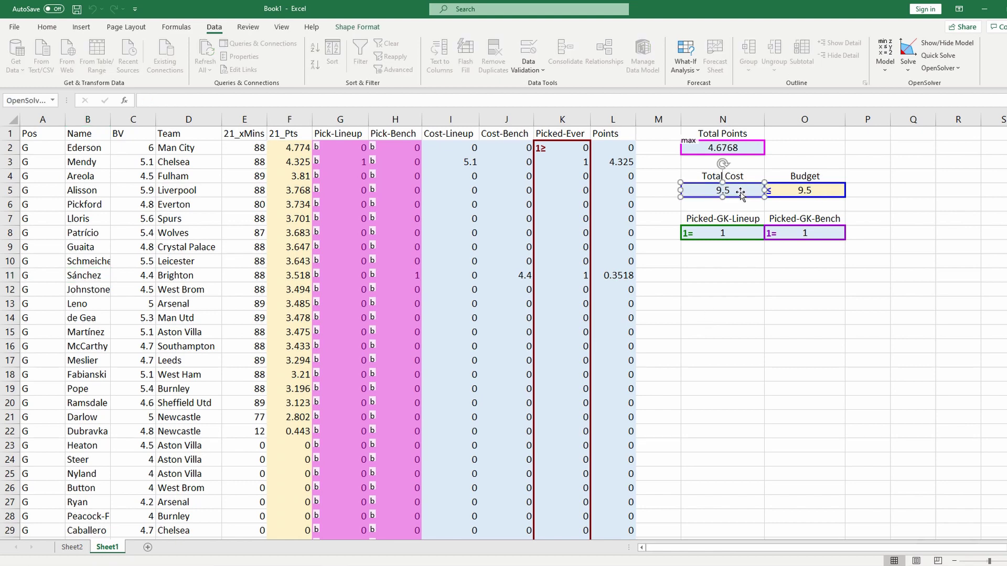
click(729, 321)
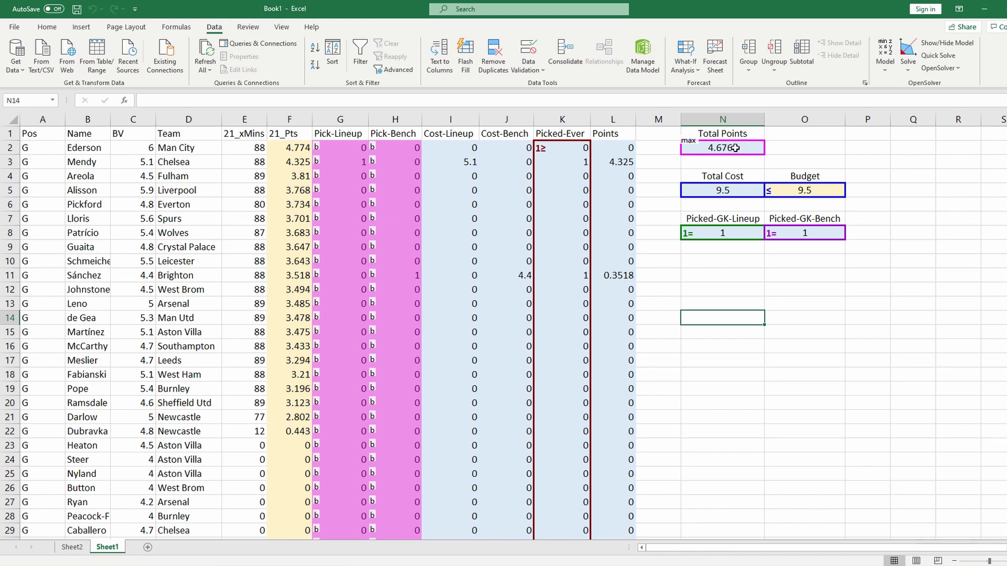
click(732, 267)
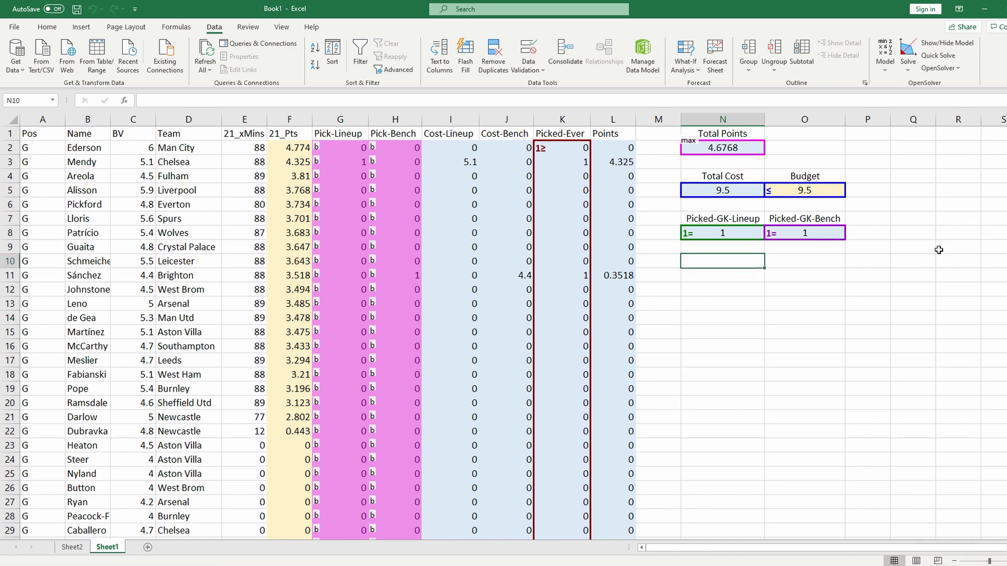
click(832, 190)
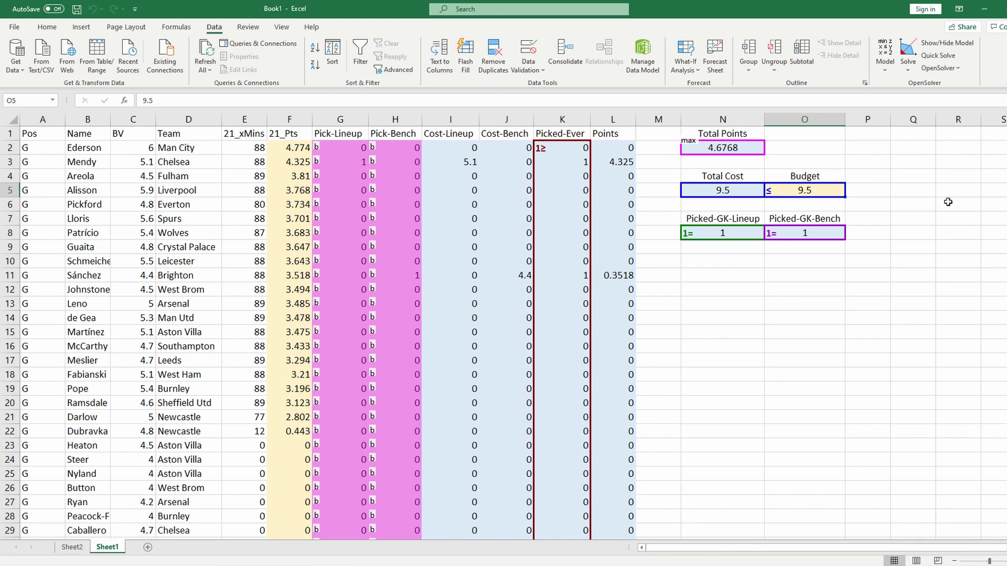
Set the Budget in O5 to 9.3 and re-solve with OpenSolver.
text(9)
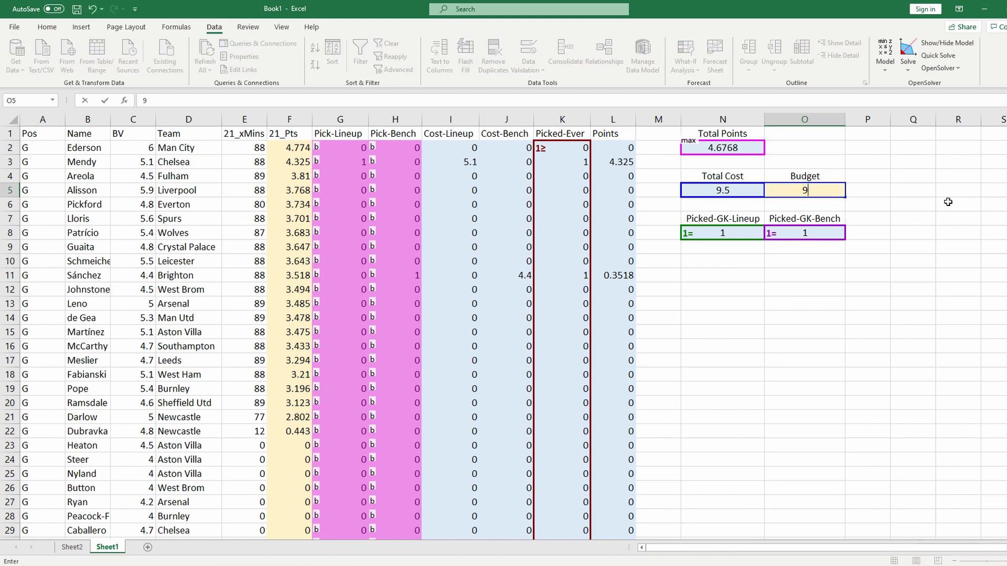
text(.3)
key(Return)
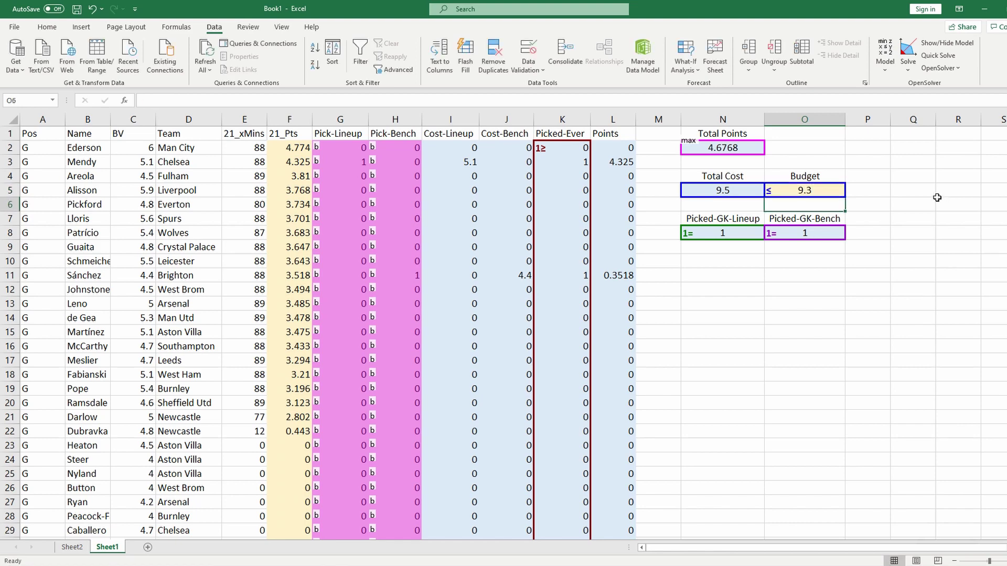
click(925, 85)
click(801, 317)
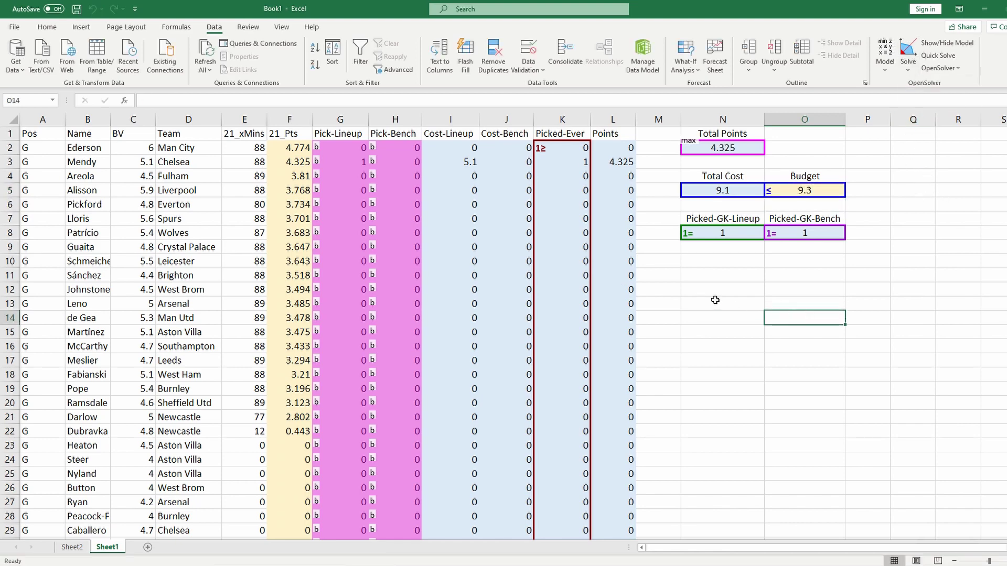
Review the new picks: the B3 starter, its C3 price, and the row-70 bench keeper's cost.
click(93, 165)
scroll(152, 367, down, 20)
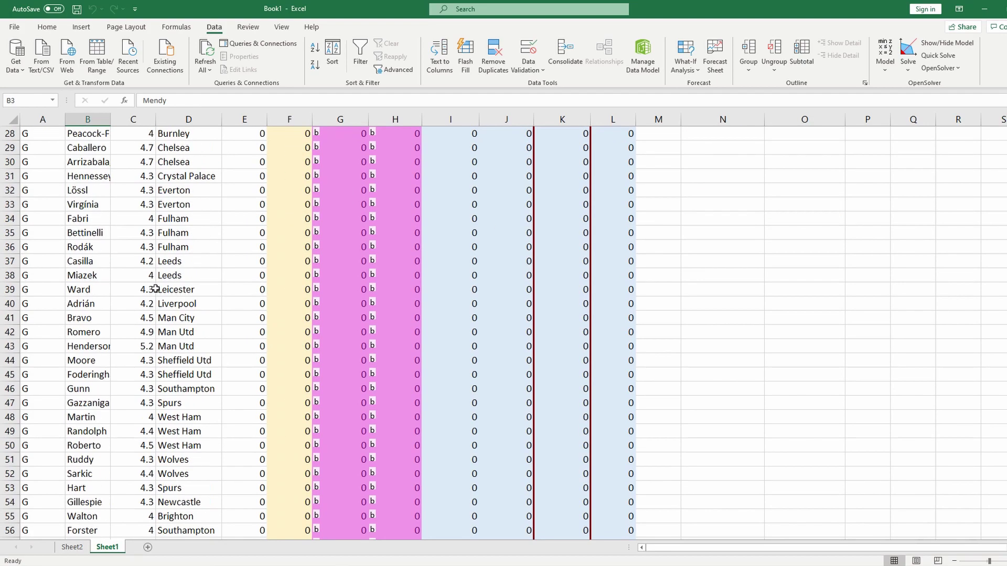
scroll(210, 292, up, 3)
click(514, 347)
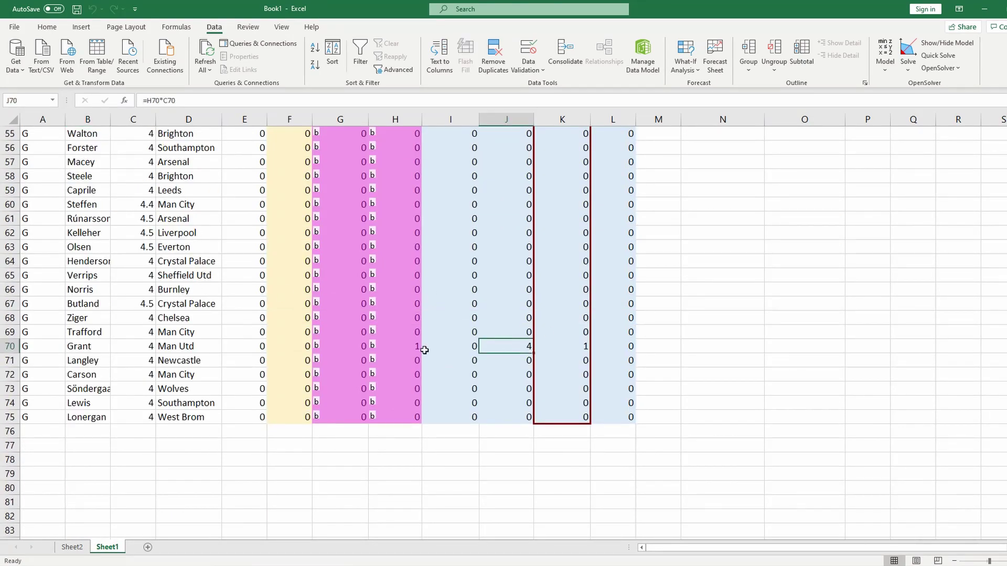
scroll(225, 344, up, 18)
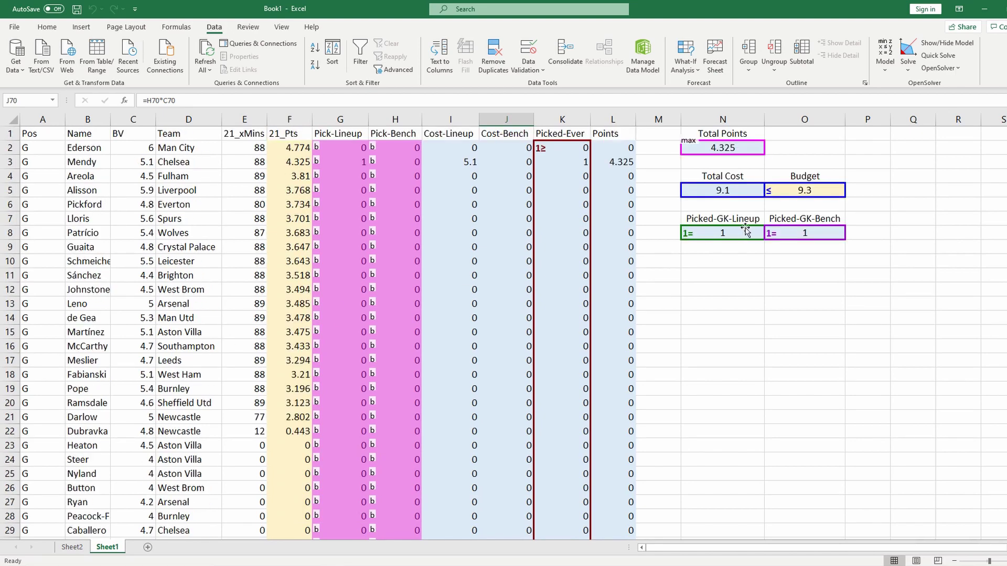
click(813, 189)
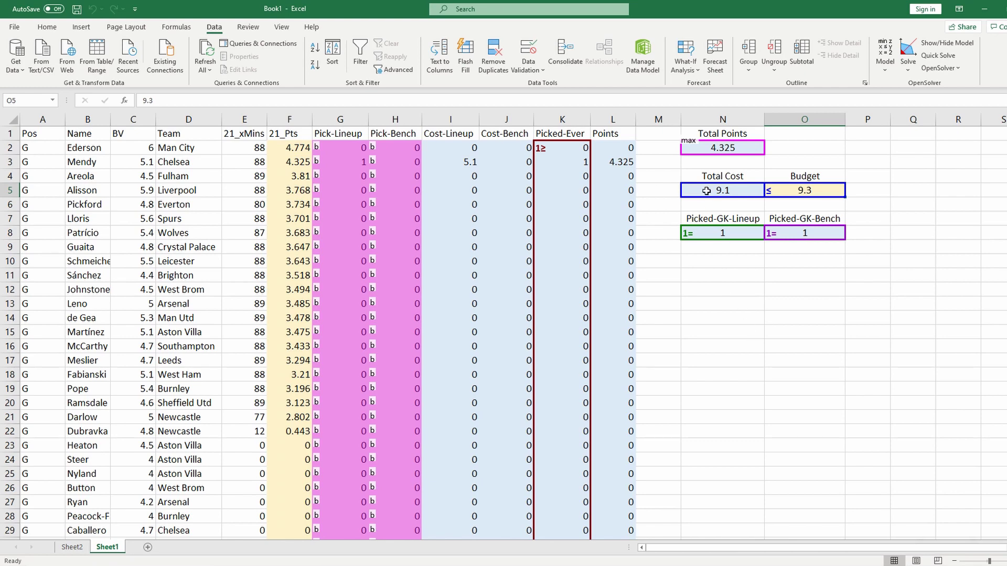
click(85, 159)
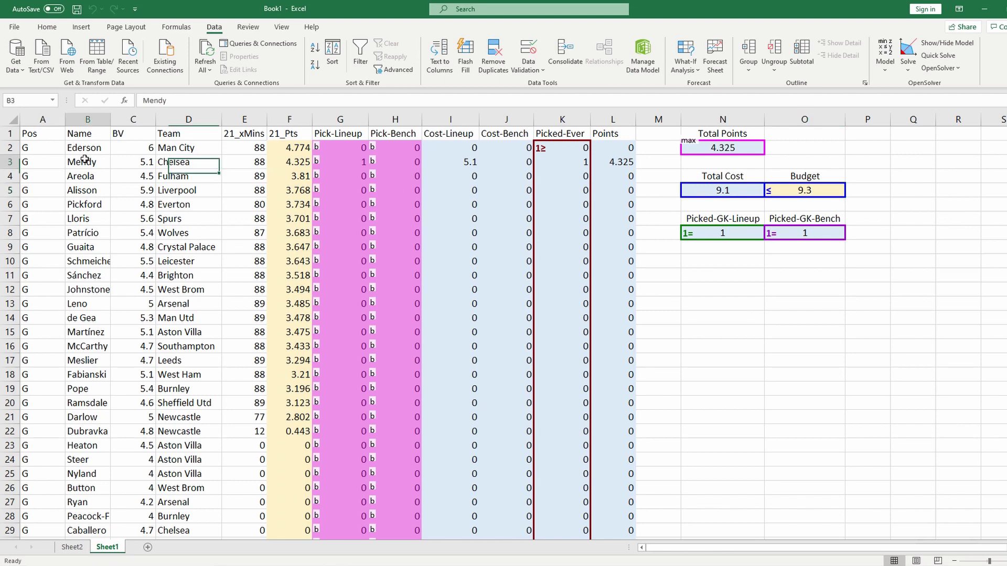
click(143, 159)
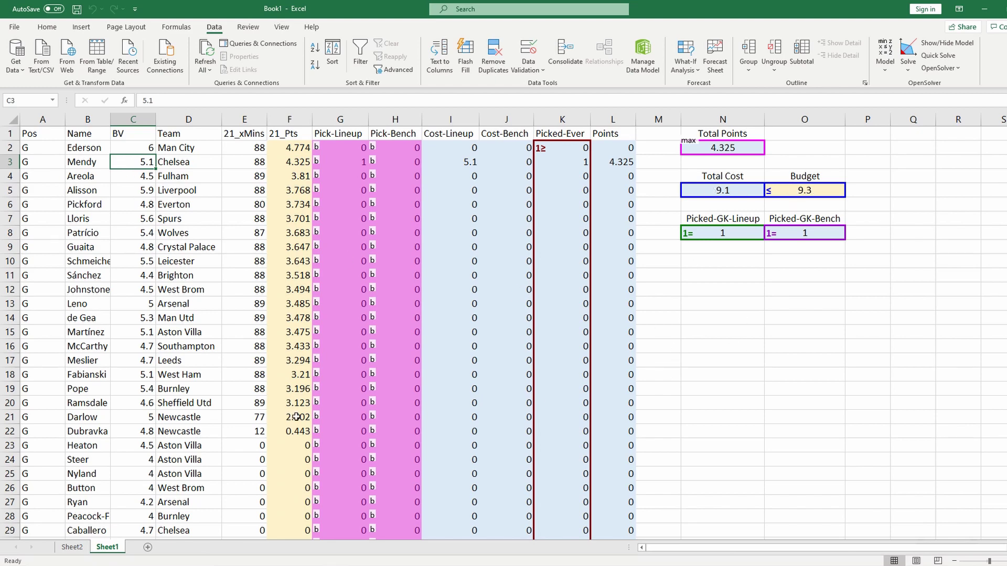
drag(147, 431, 273, 146)
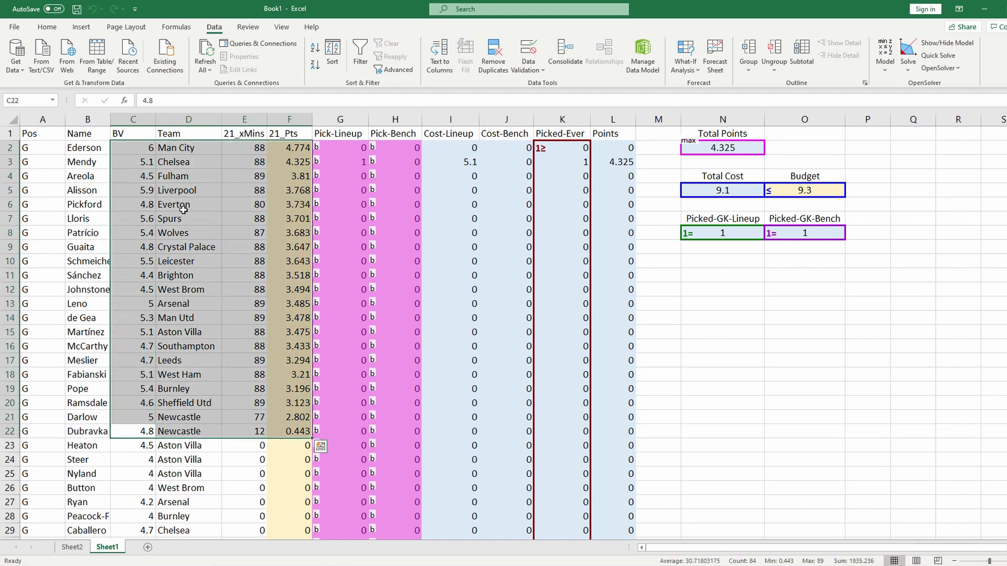
click(755, 277)
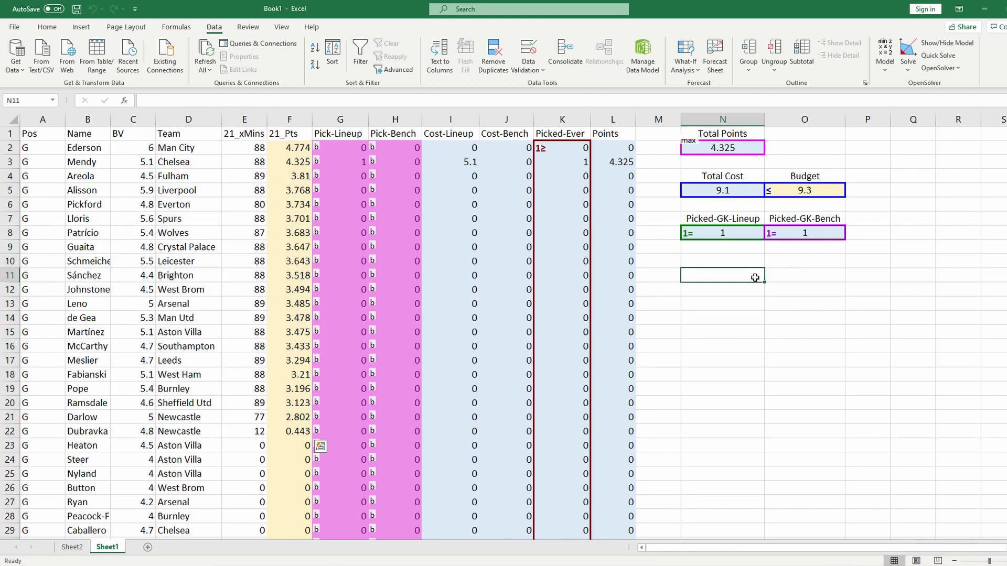
Check the Total Cost formula in N5, then select the Budget cell O5.
click(734, 190)
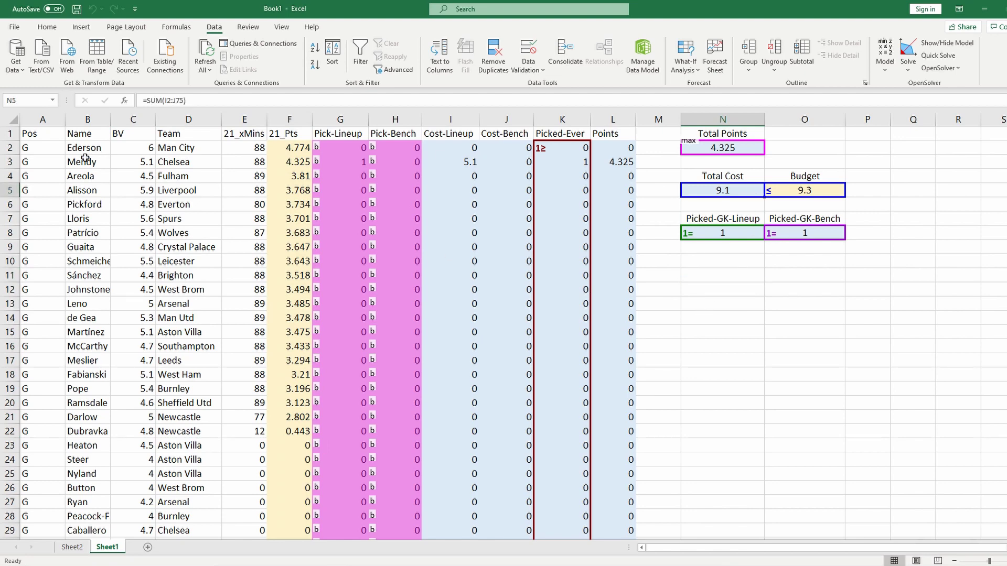
click(743, 271)
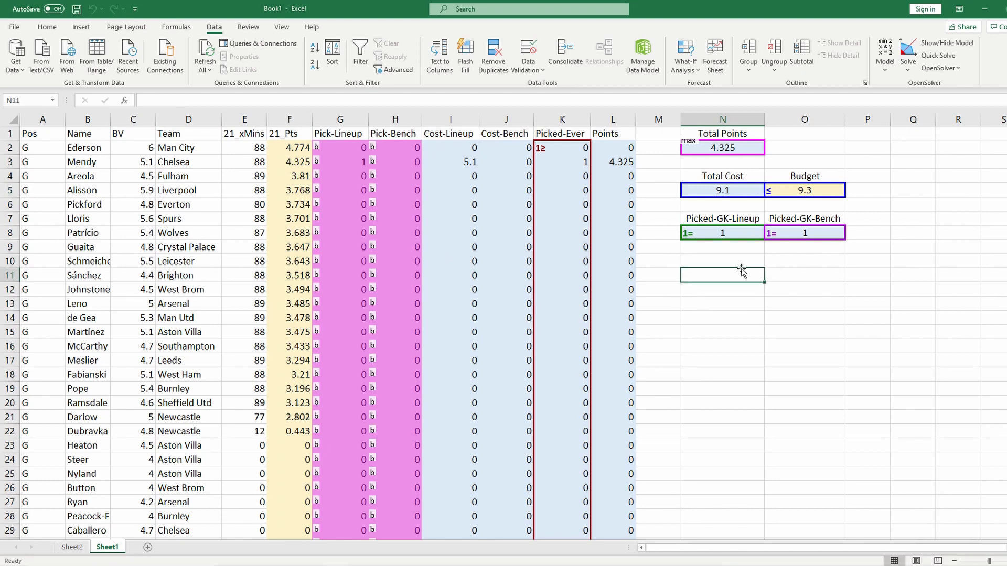
scroll(181, 430, down, 5)
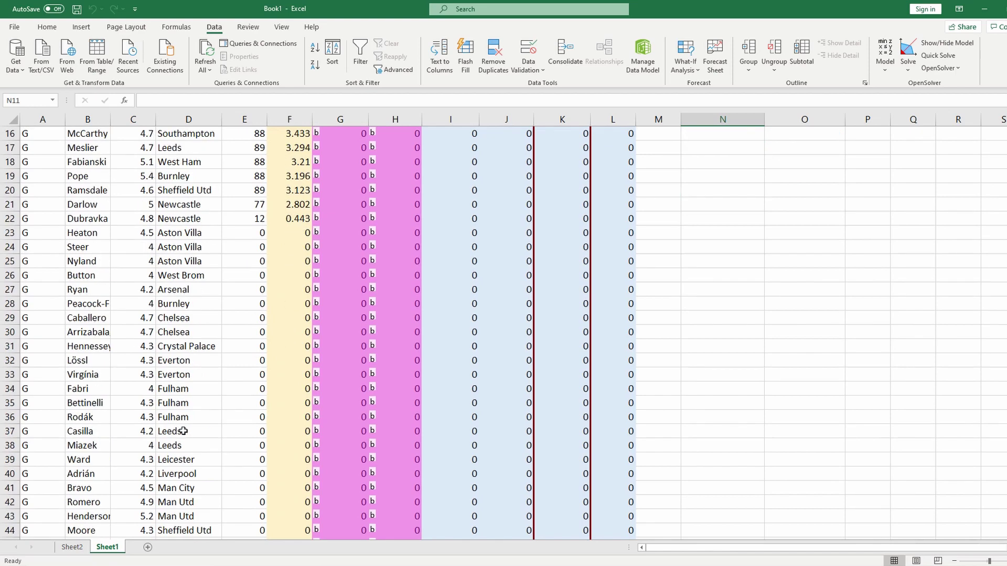
scroll(203, 403, up, 5)
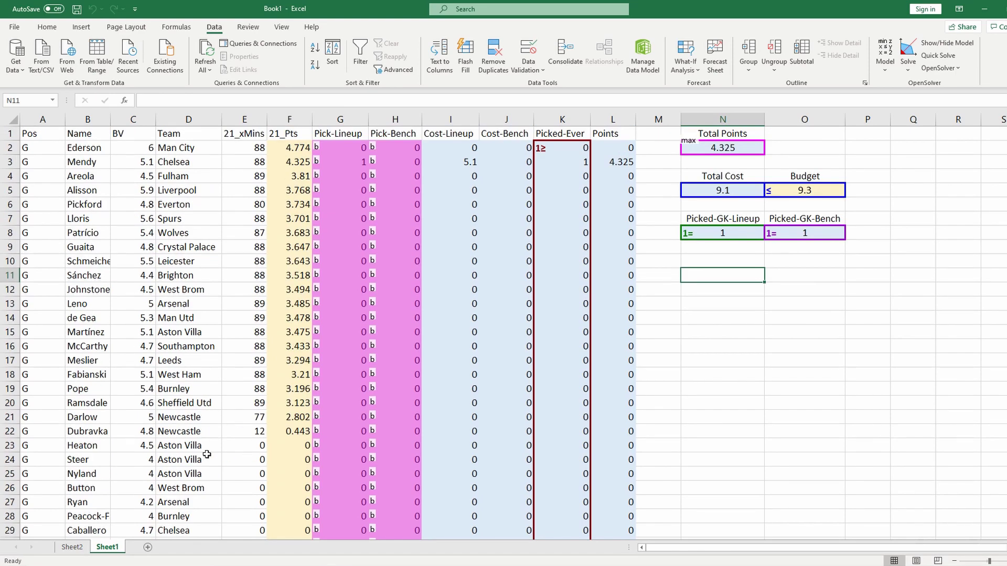
click(703, 347)
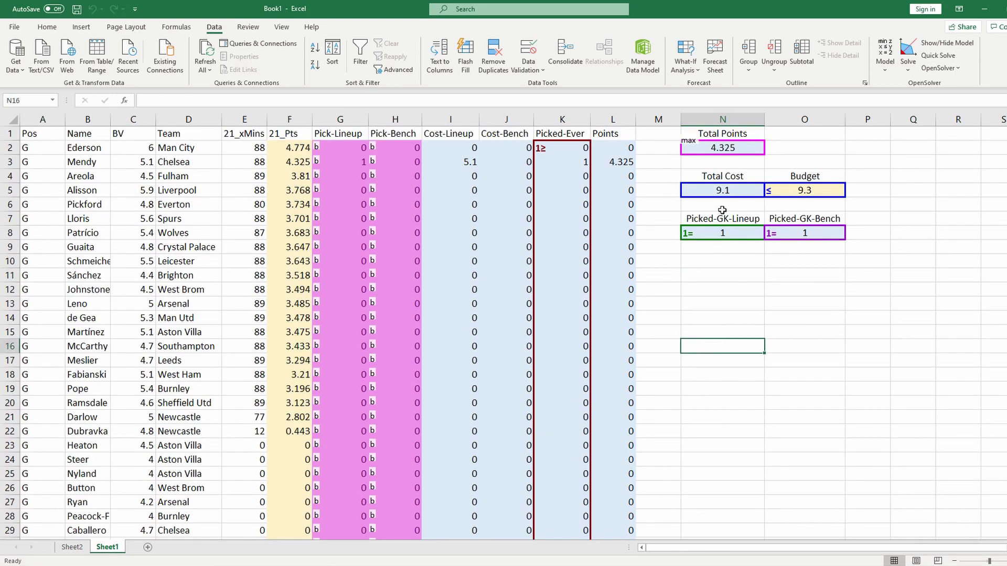
click(725, 189)
click(810, 190)
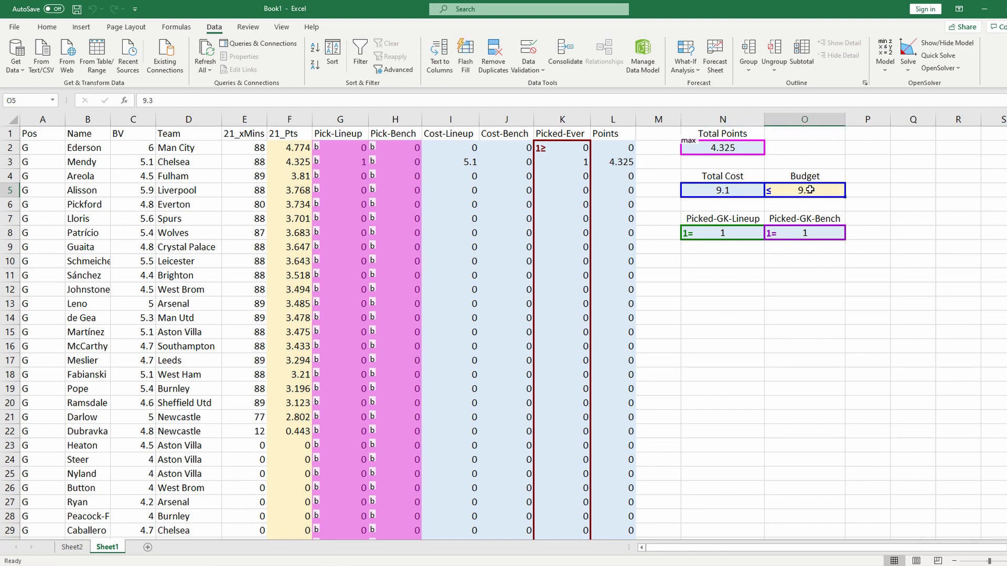
Set the Budget to 10, solve, and inspect the row-2 keeper.
text(9)
text(10)
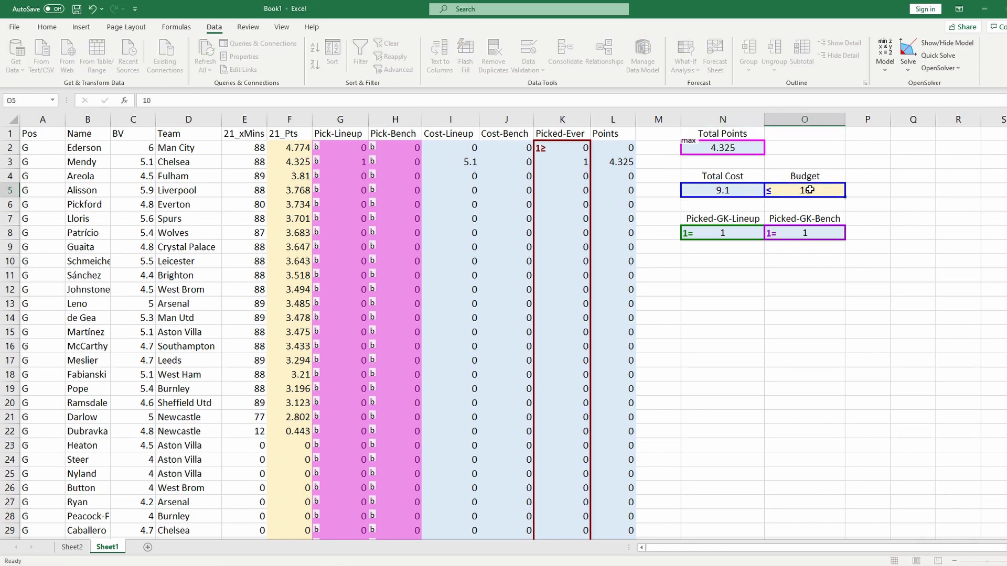
key(Return)
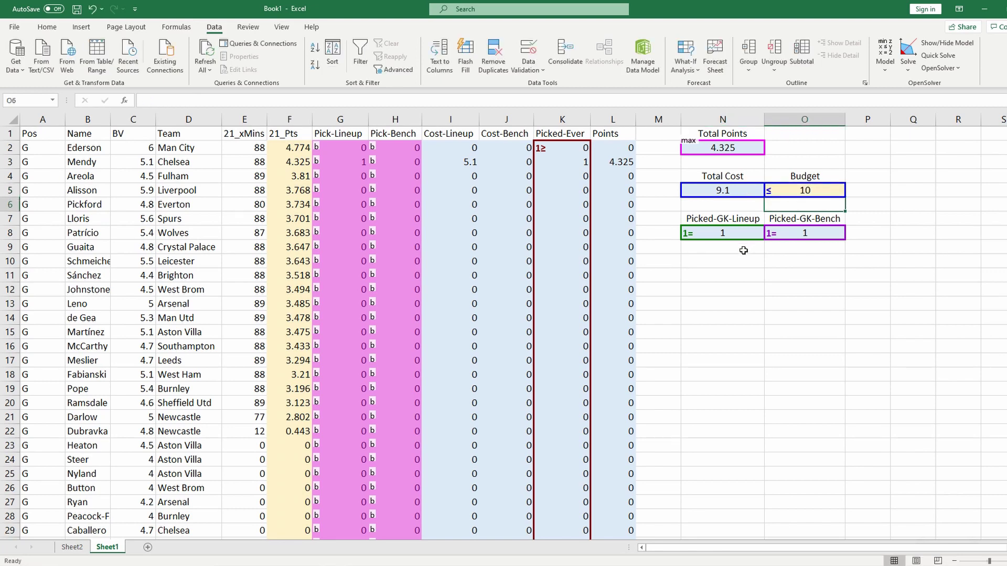
click(885, 69)
click(908, 71)
click(911, 81)
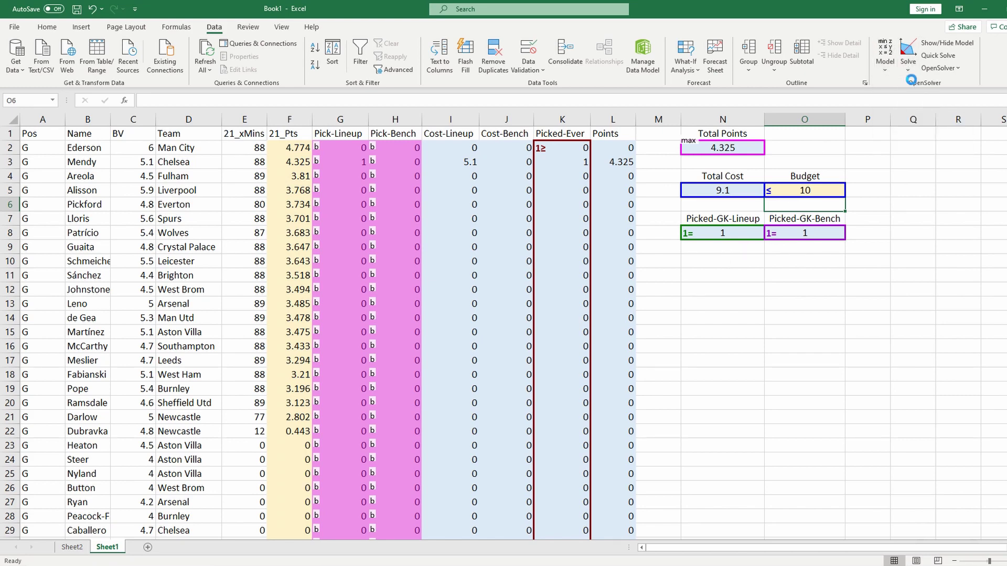
click(891, 152)
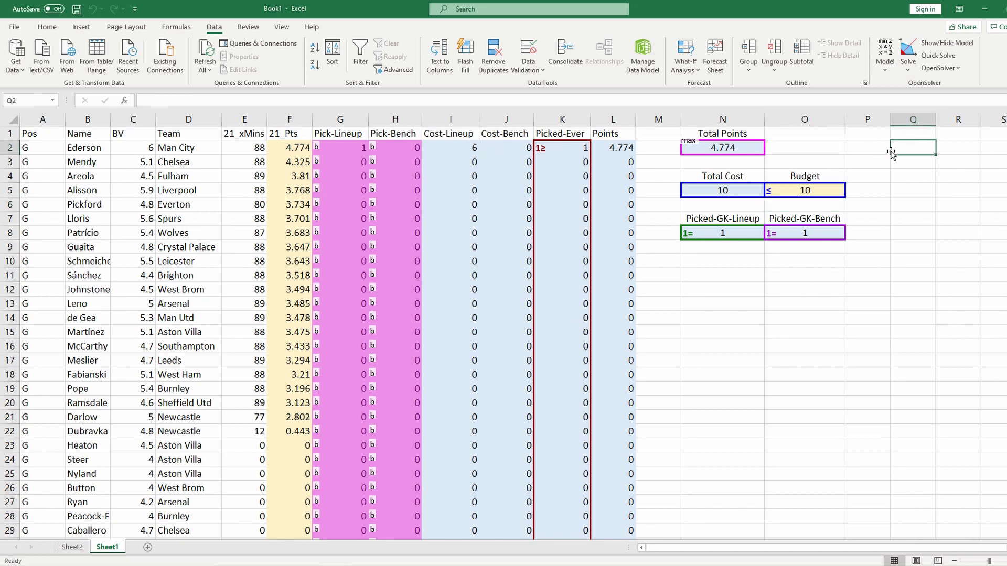
click(86, 146)
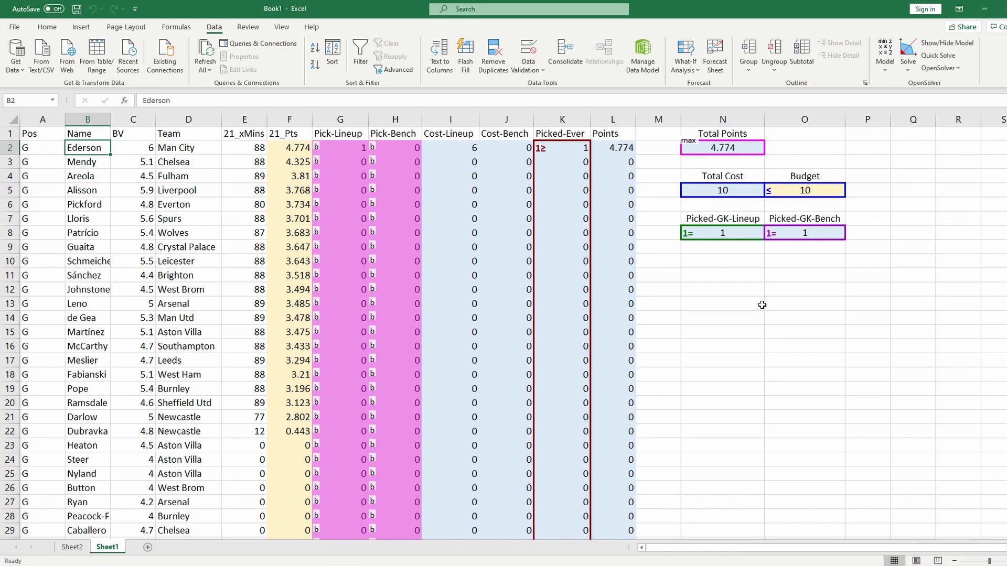
Raise the Budget to 12, re-solve, and check the Total Points formula.
click(825, 189)
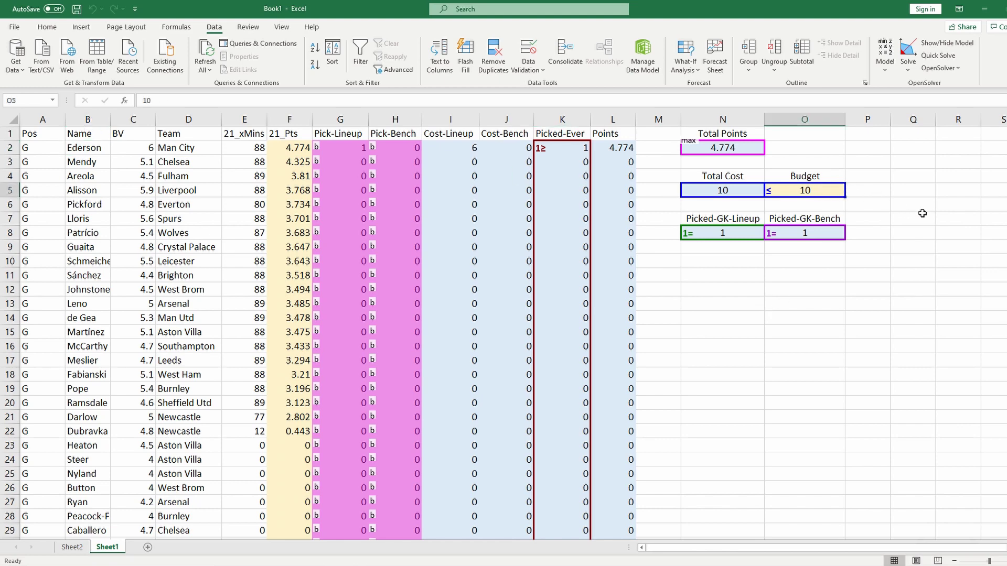
text(12)
click(912, 209)
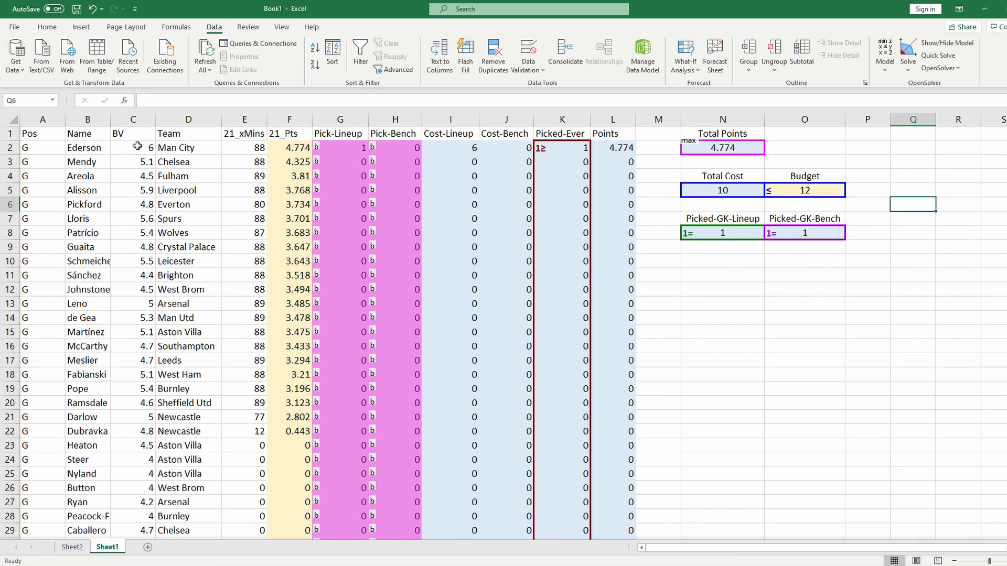
click(909, 167)
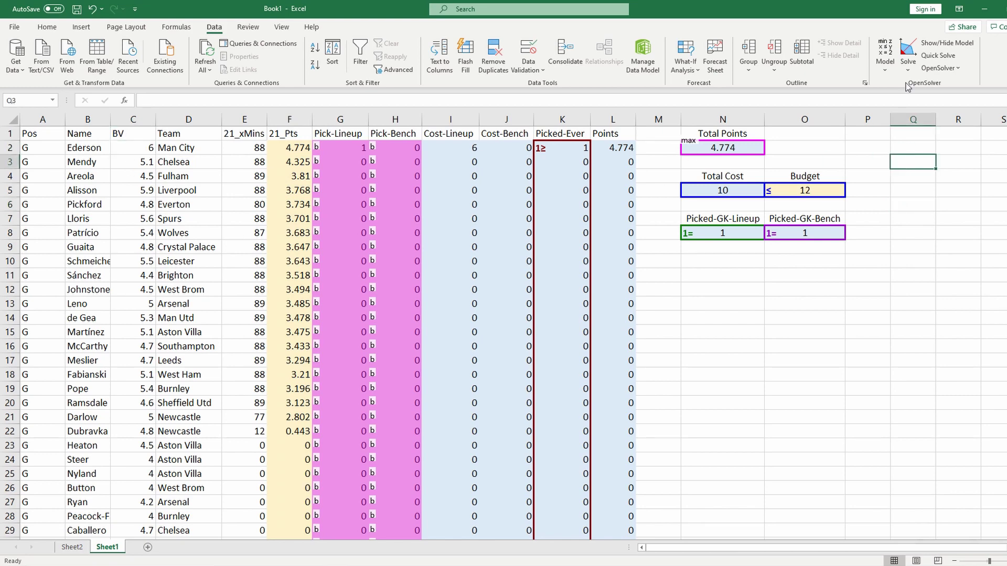
click(908, 65)
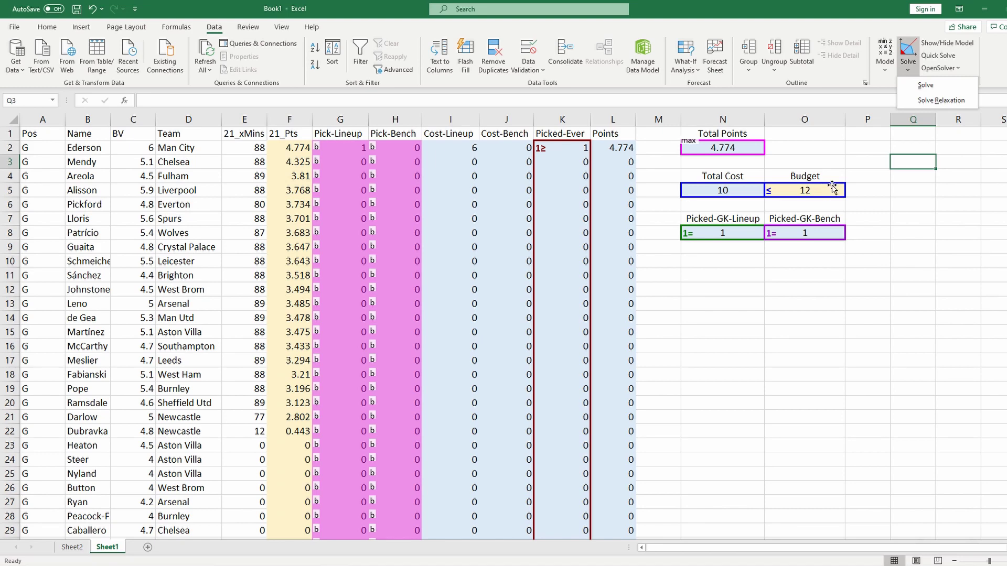
click(924, 85)
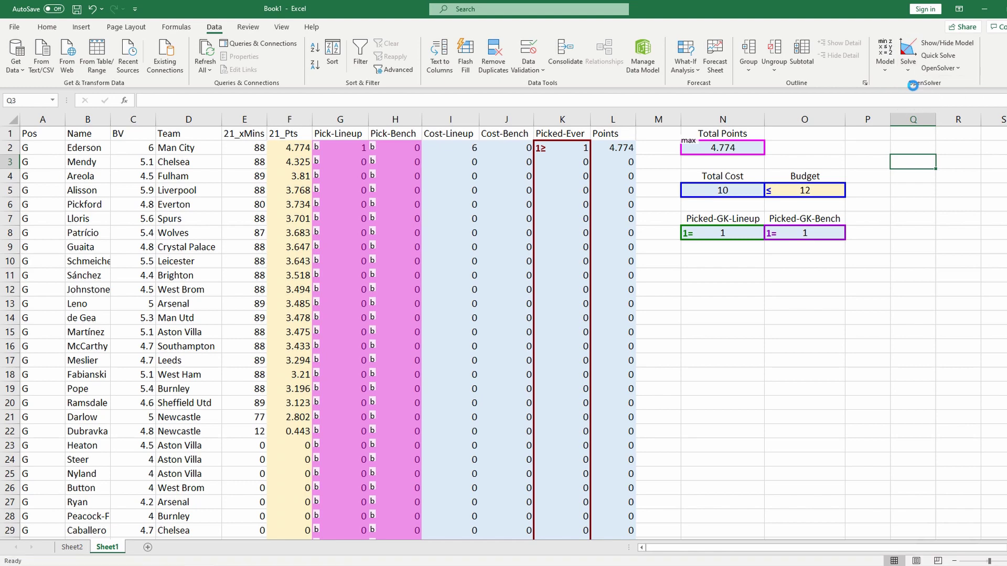
click(852, 157)
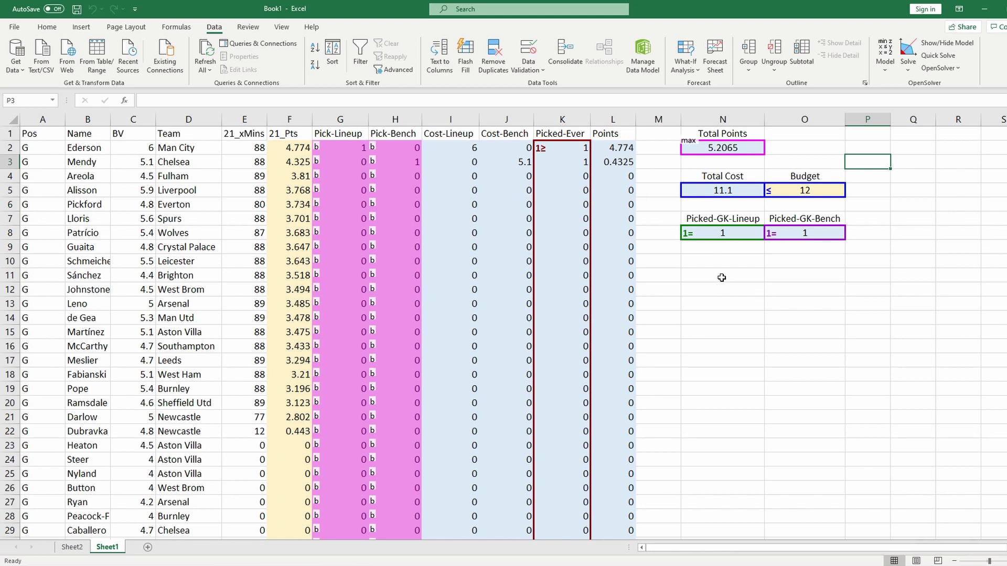
click(739, 148)
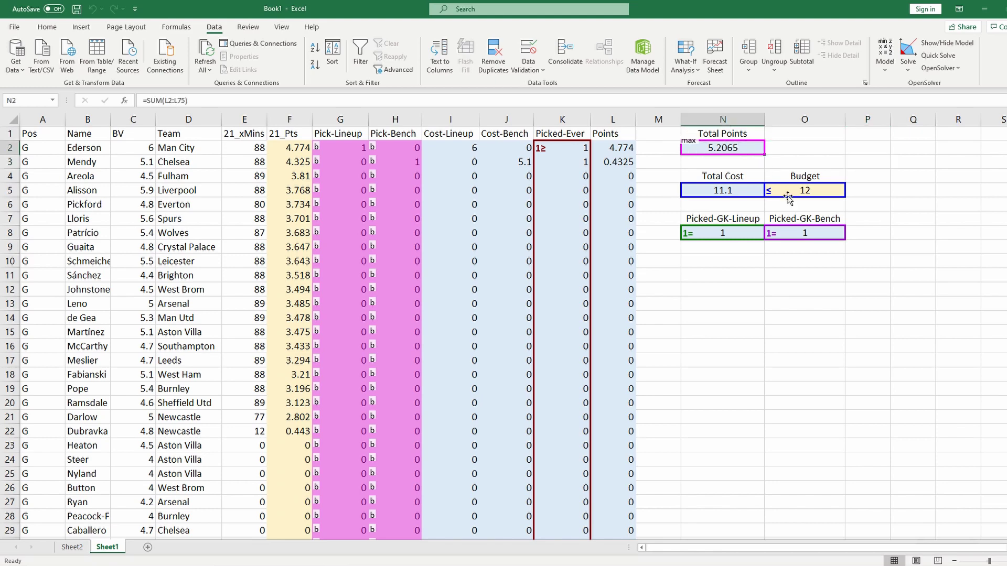
click(833, 297)
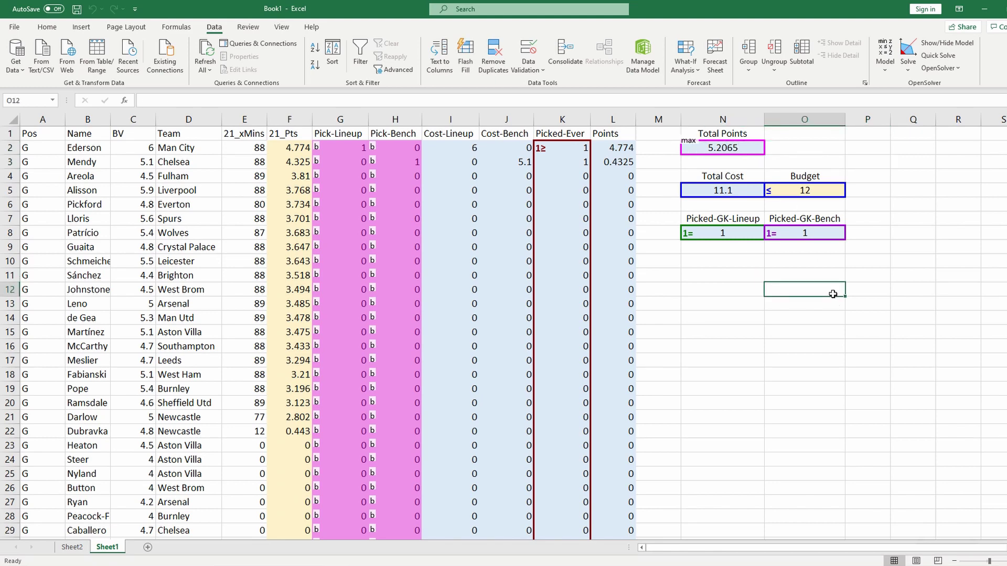
Lower the Budget to 9 and re-solve the model.
key(Up)
key(Up)
key(Up)
key(Up)
key(Up)
key(Up)
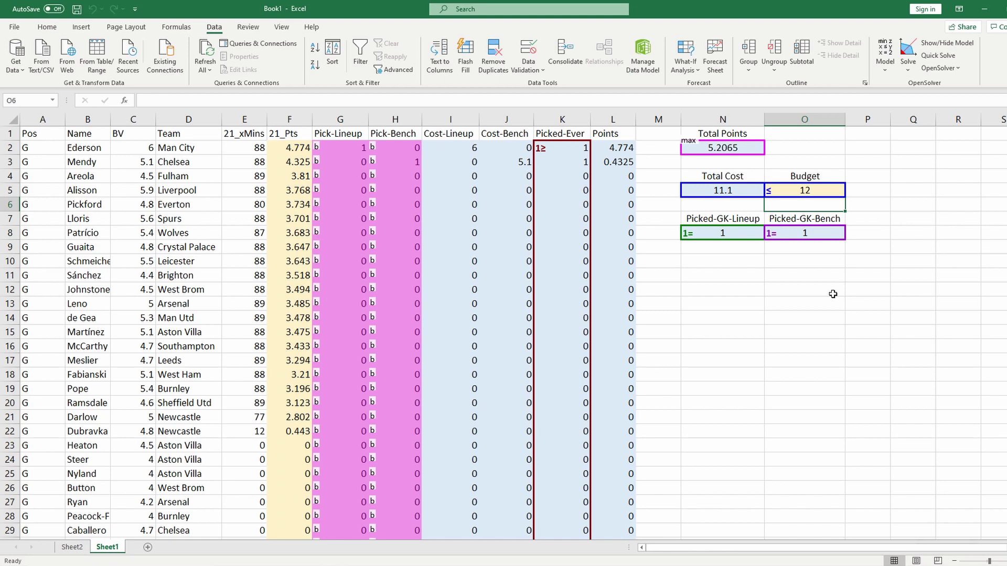
key(Up)
text(9)
key(Return)
click(826, 190)
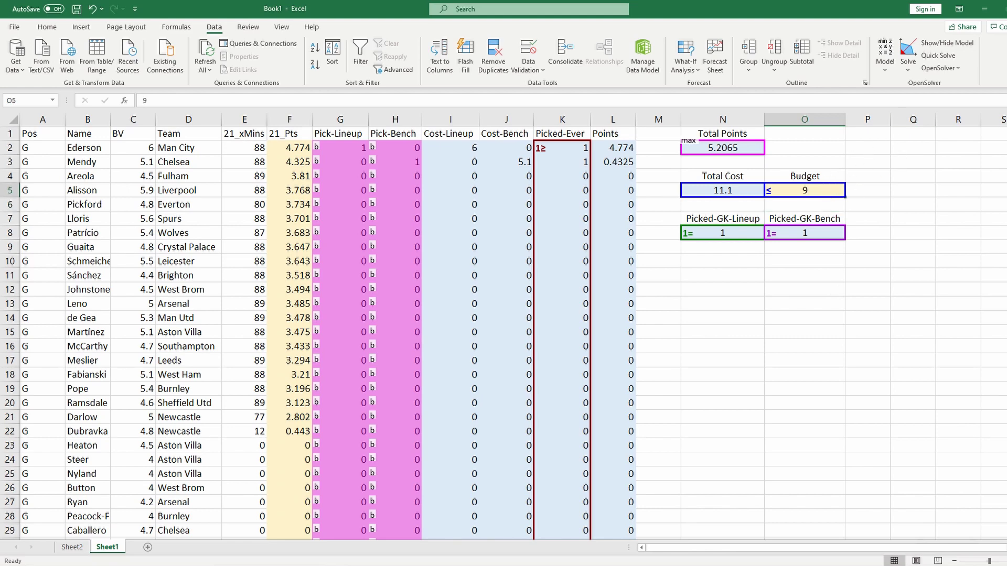
click(908, 55)
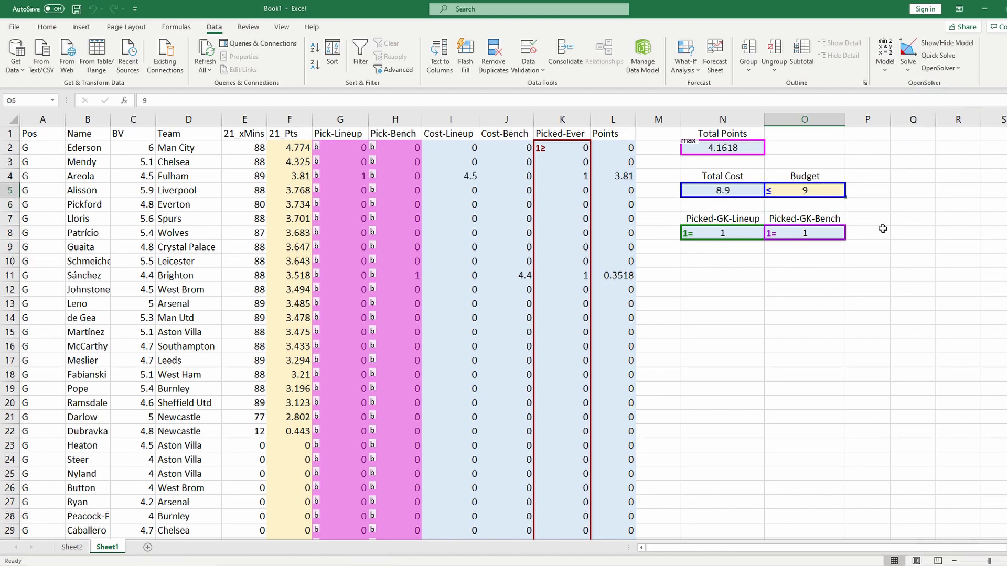
click(905, 191)
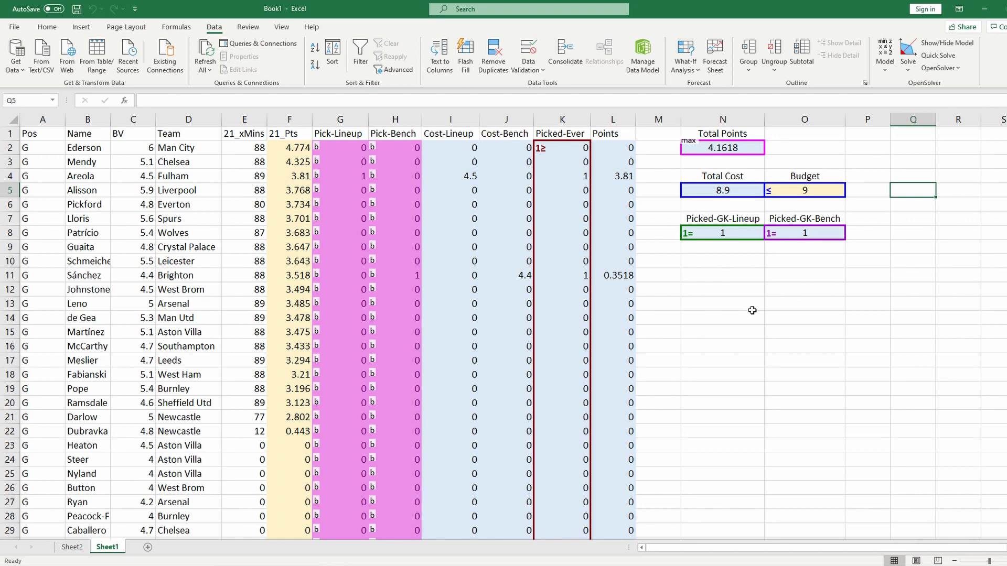
Record budget 9 with Total xP 4.16 under 'Budget' and 'Total xP' headings in N10:O11.
click(741, 281)
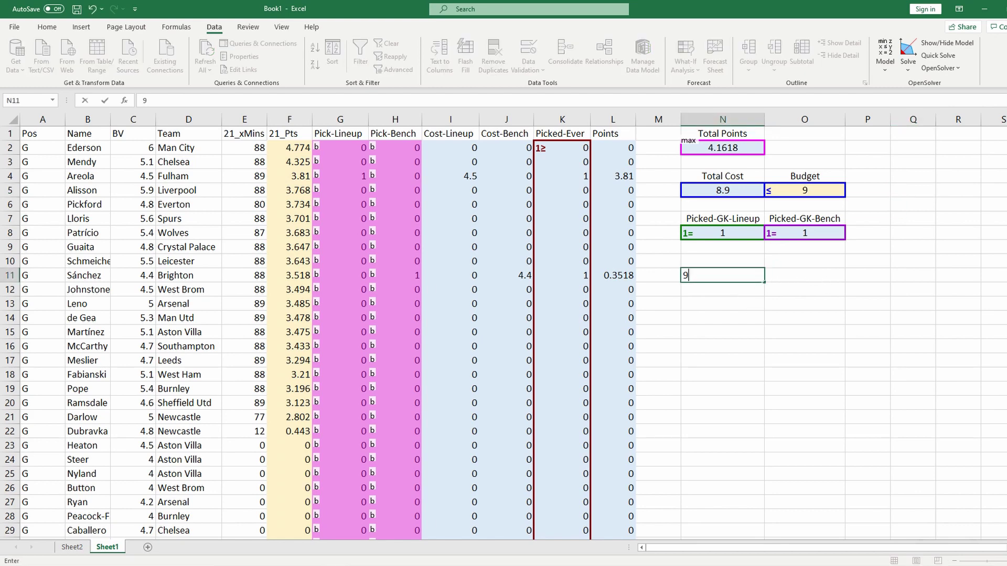
key(Tab)
text(4.16)
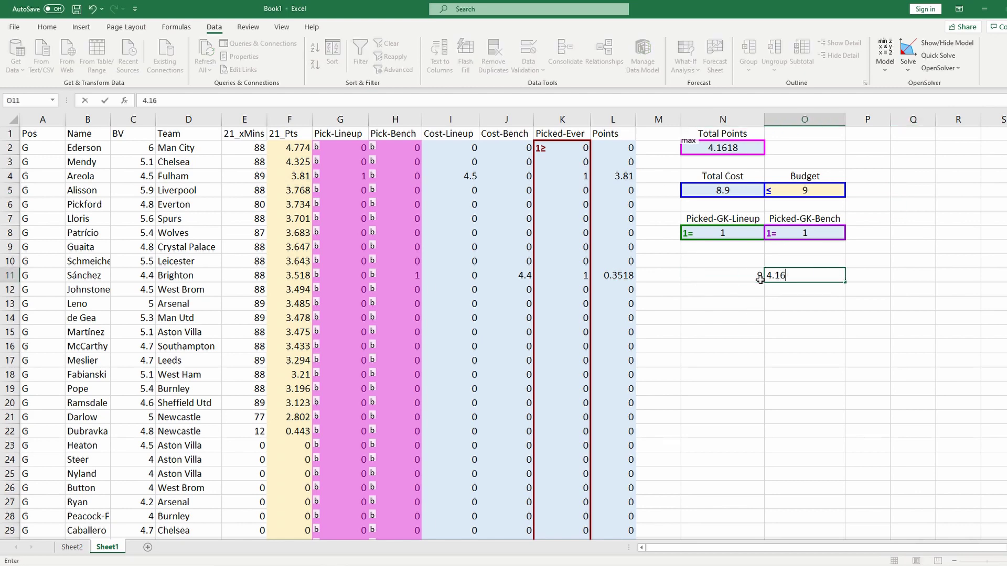
key(Return)
click(745, 265)
text(B)
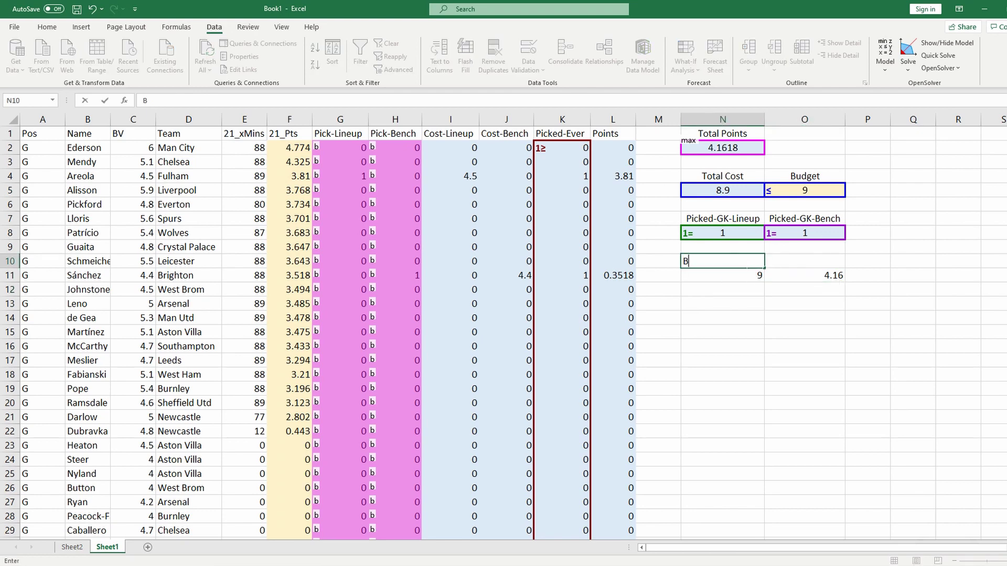
text(udget)
key(Tab)
text(Tot)
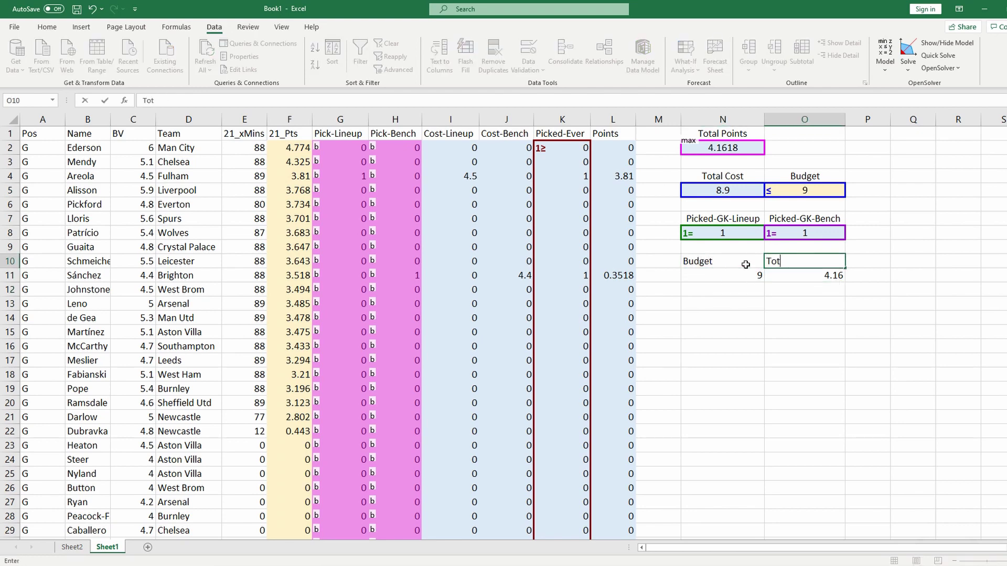
text(al xP)
key(Return)
Centre the contents of the Budget vs Total xP table.
drag(745, 264, 834, 276)
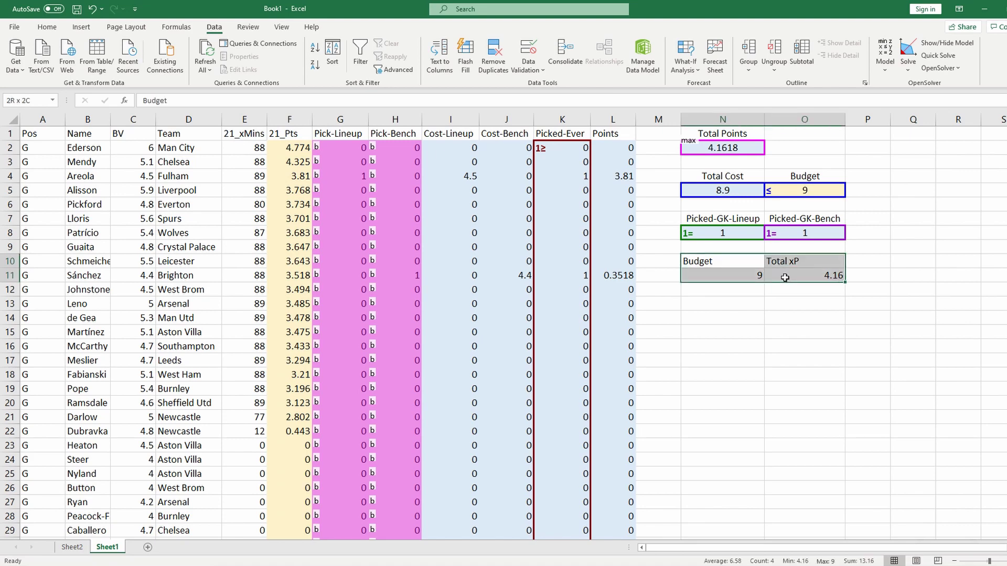
click(48, 27)
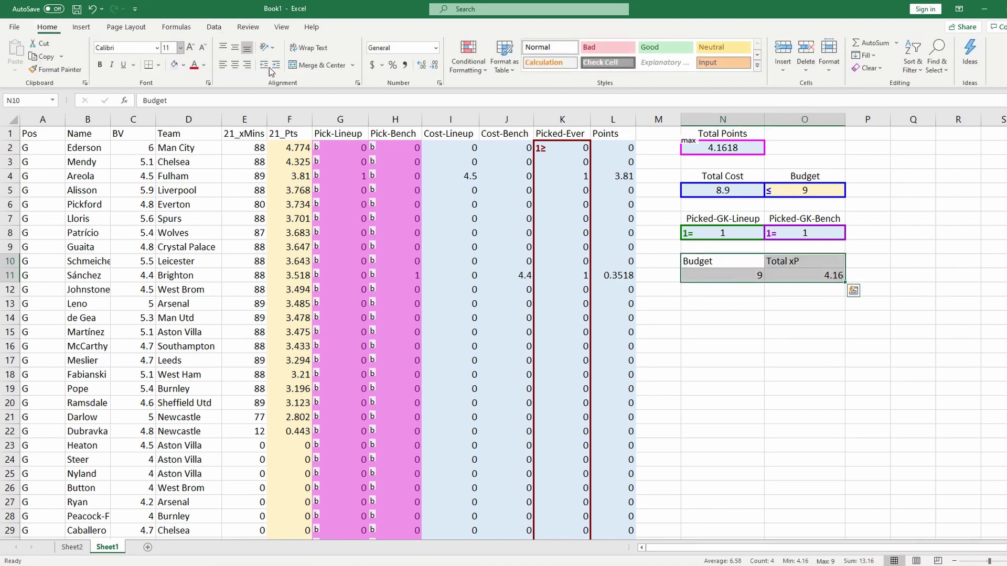
click(235, 65)
click(792, 342)
drag(743, 262, 834, 362)
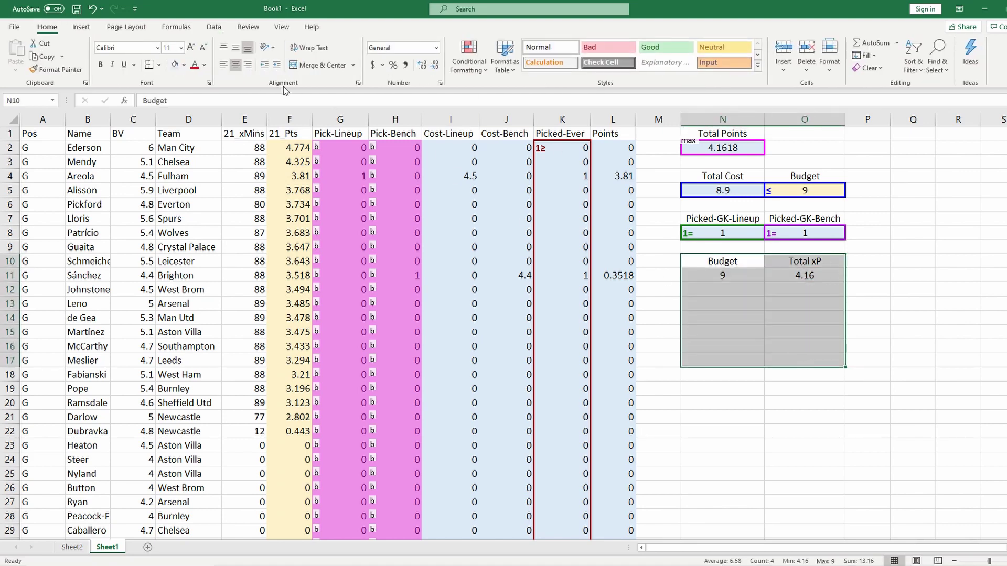
click(792, 317)
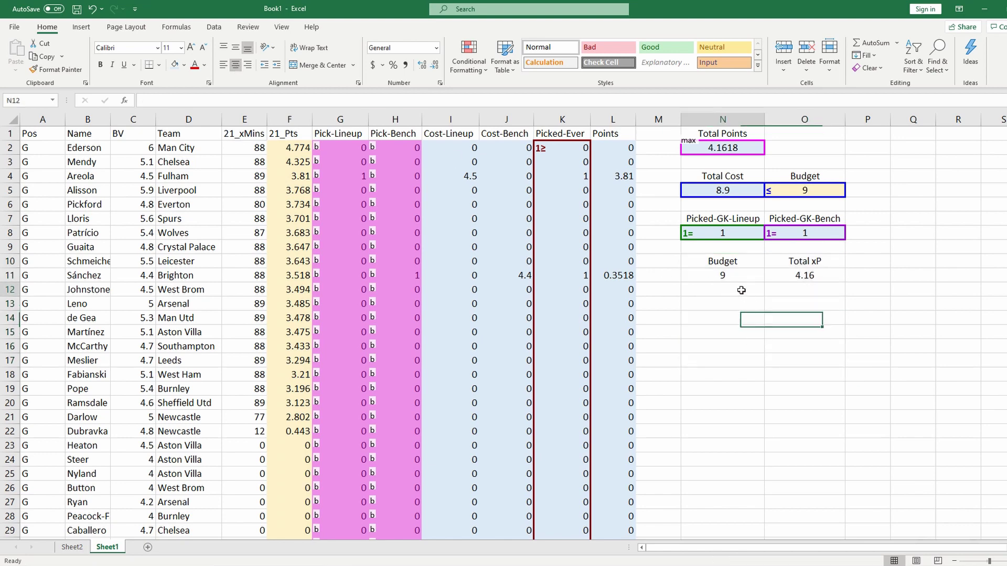
click(723, 290)
click(817, 194)
click(887, 277)
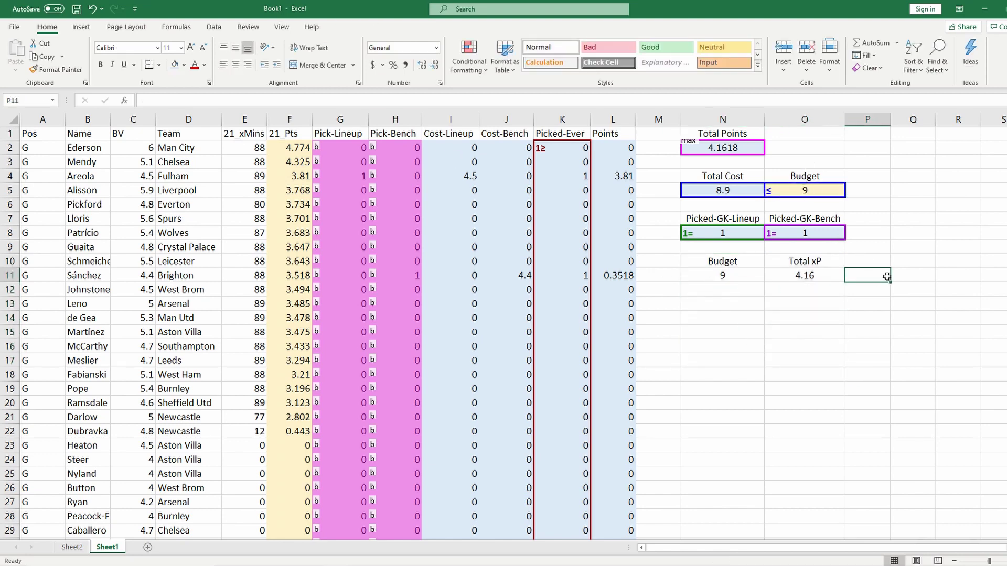
key(Up)
key(Up)
key(Up)
key(Up)
key(Up)
key(Up)
key(Left)
Solve at a 9.25 budget and record 9.25 → 4.325 in the results table.
text(9.25)
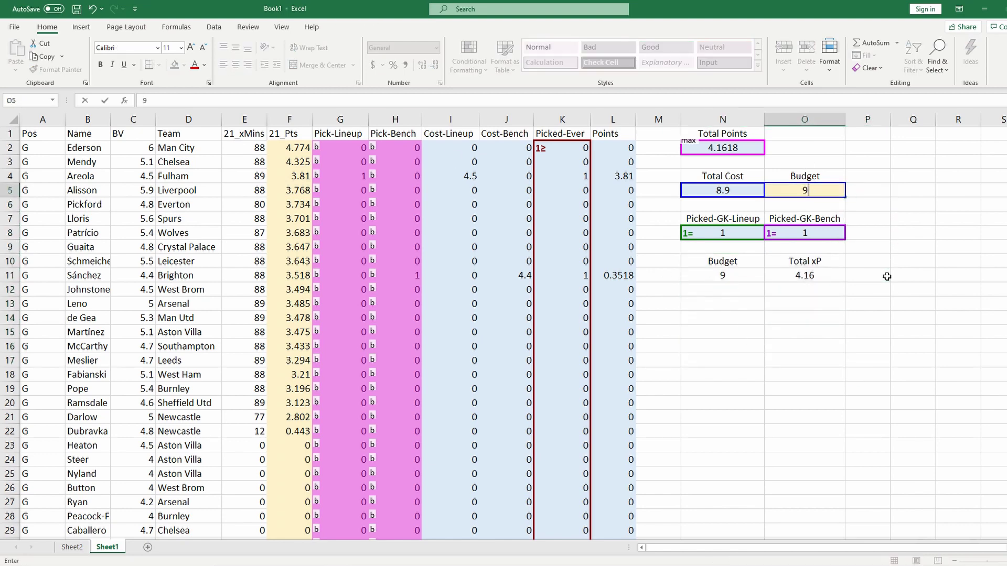
key(Return)
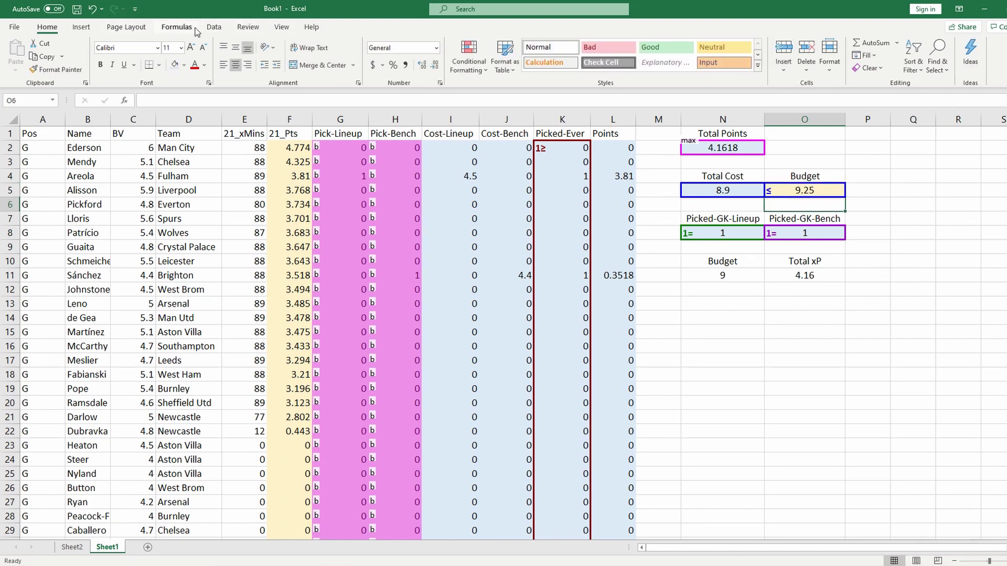
click(213, 27)
click(885, 68)
click(908, 67)
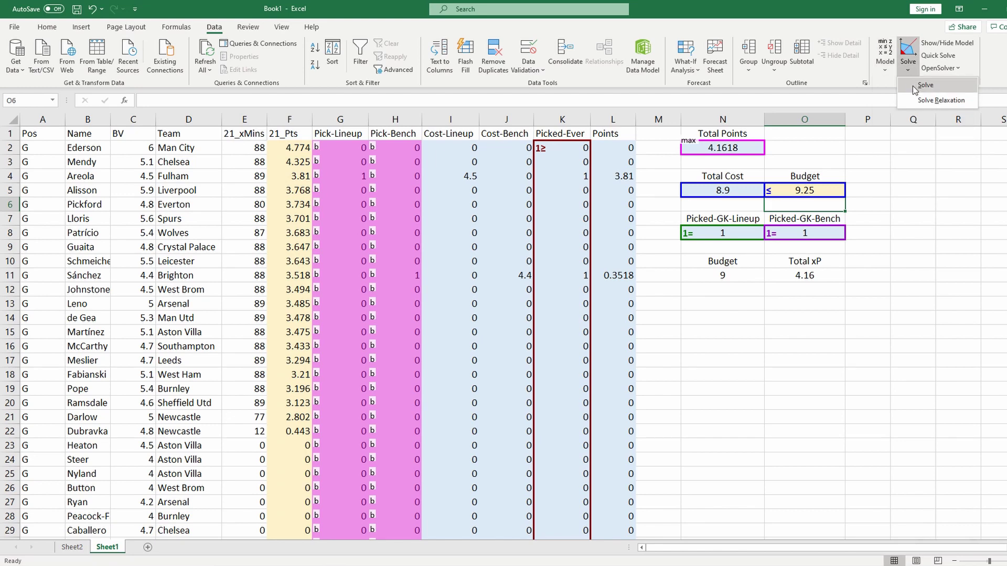
click(925, 87)
click(728, 291)
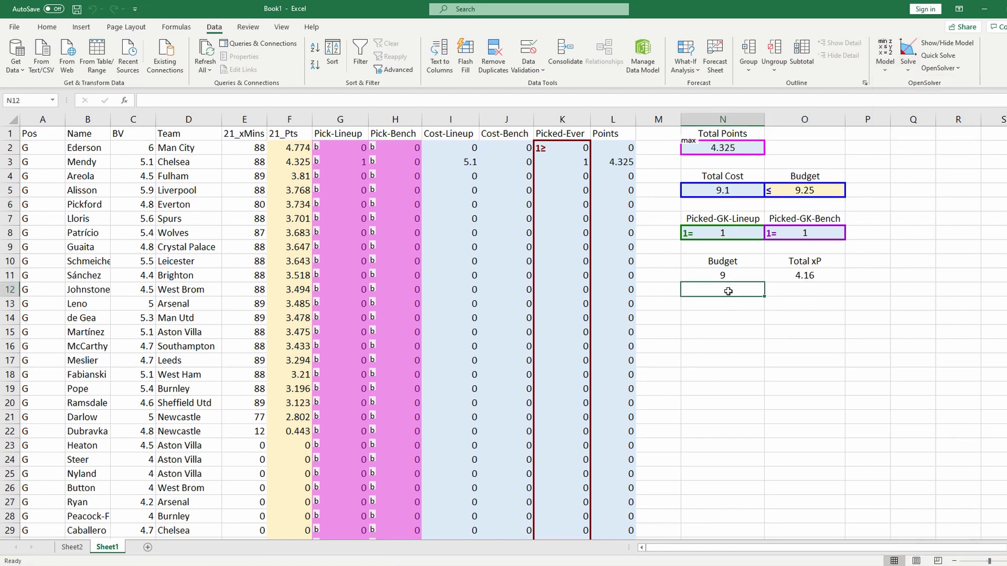
text(9.25)
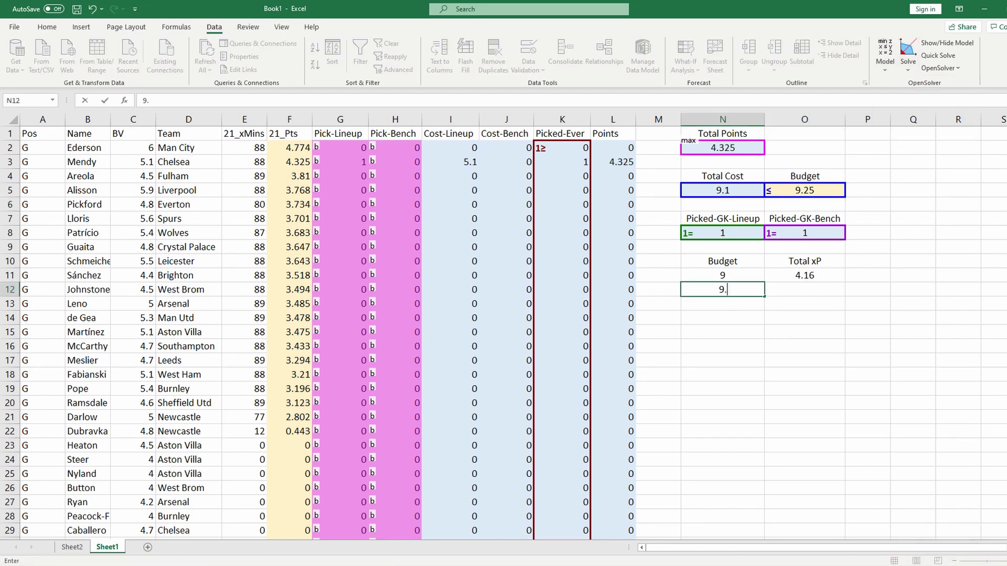
key(Tab)
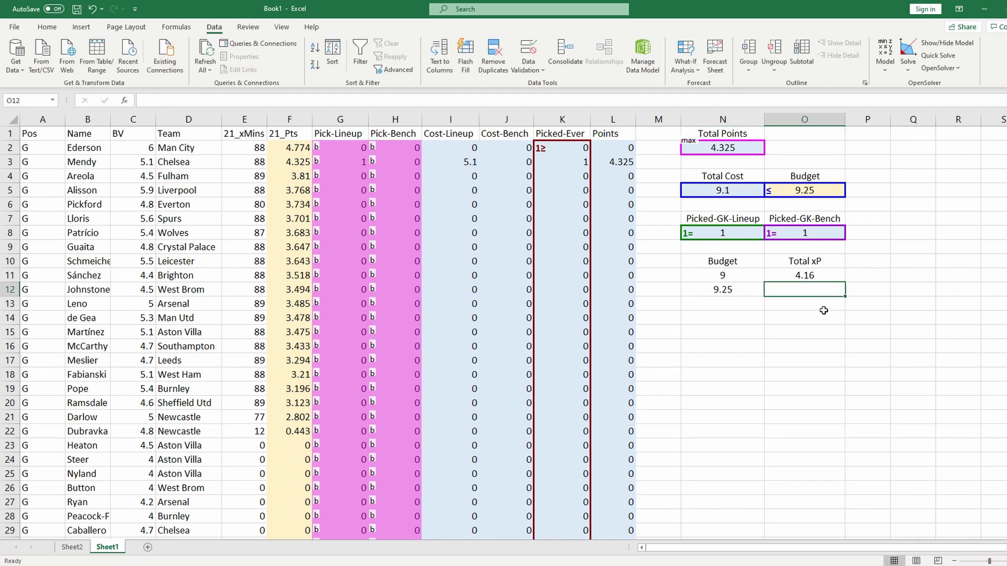
text(4.325)
key(Return)
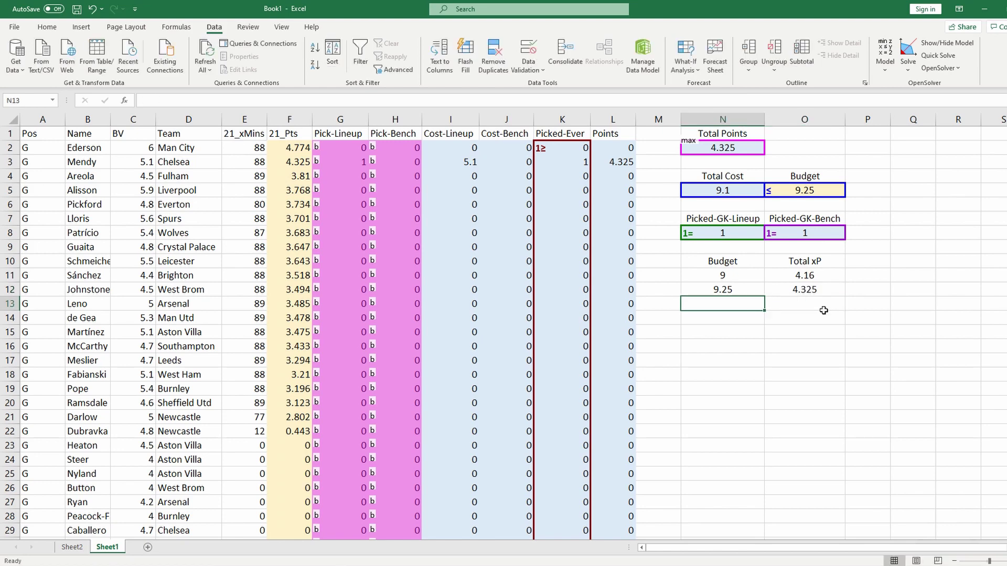
Set the budget to 9.5 and record 9.5 → 4.67 in the table.
text(9.)
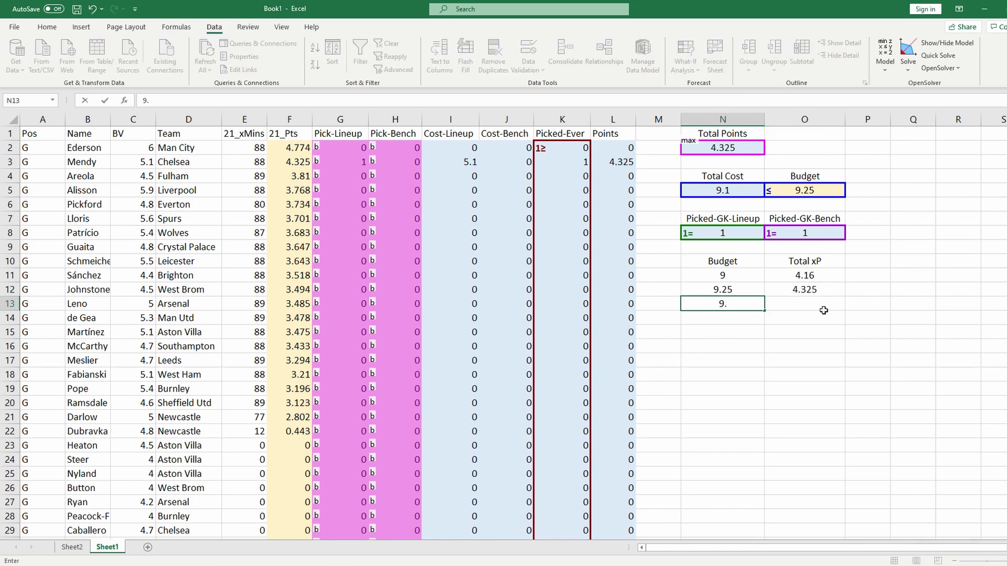
text(5)
key(Return)
click(862, 189)
key(Left)
text(9)
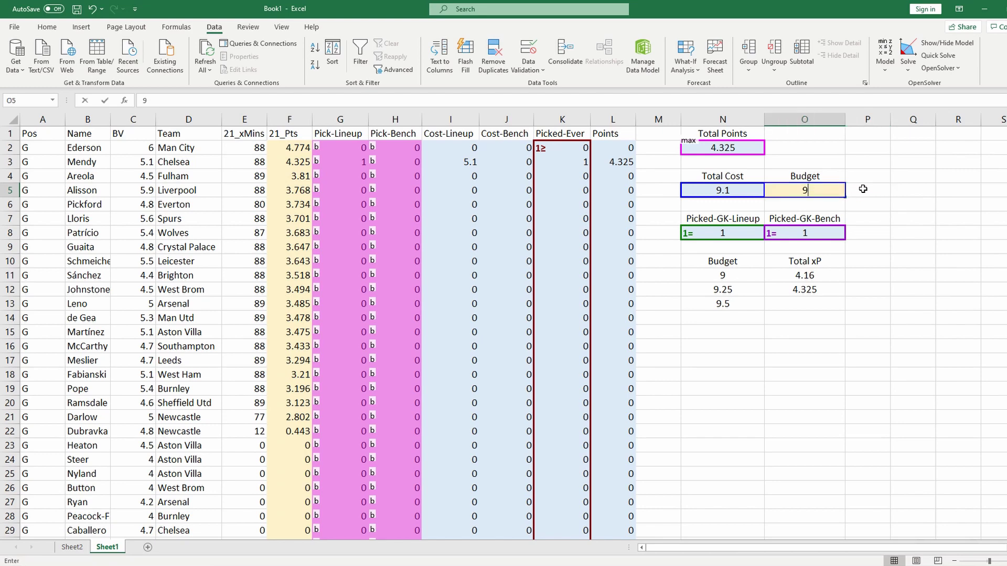
text(.5)
key(Return)
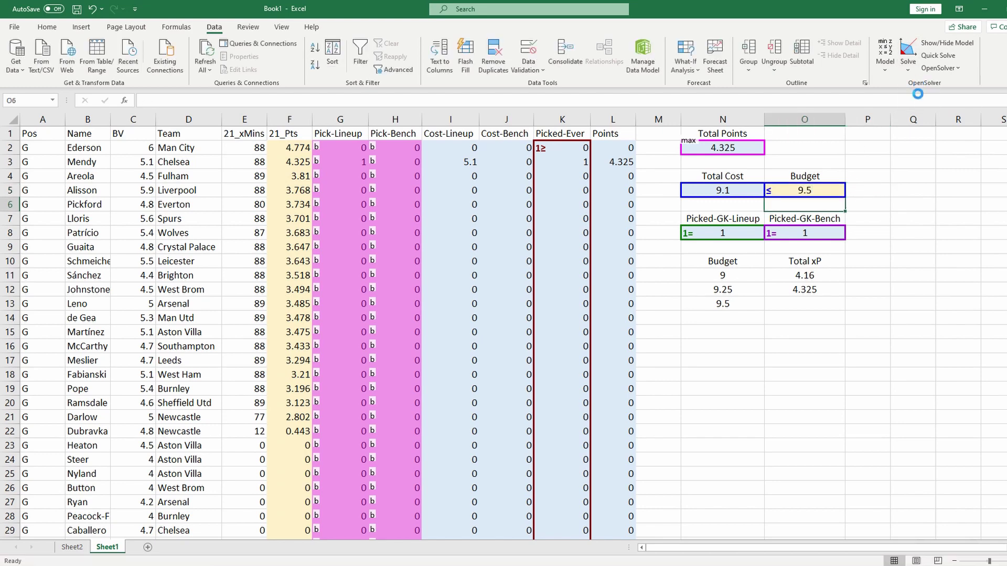
click(785, 303)
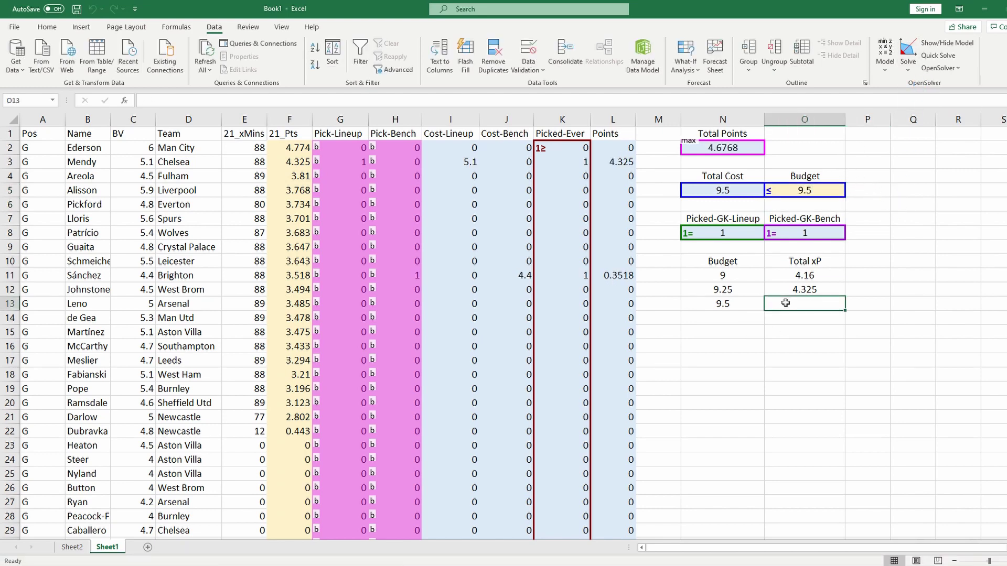
text(4.67)
key(Return)
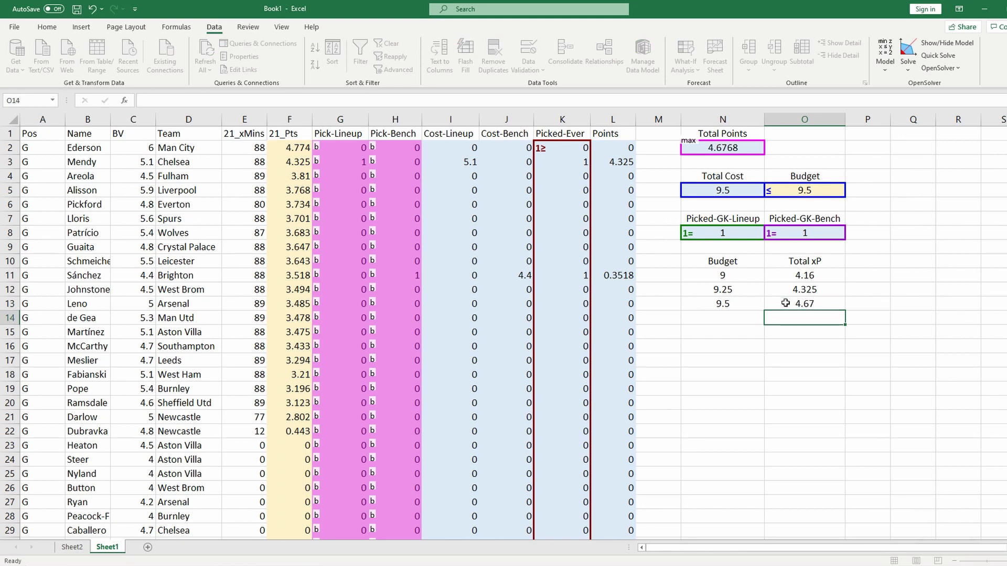
Re-solve at a 9.75 budget and record 9.75 → 4.7.
click(745, 319)
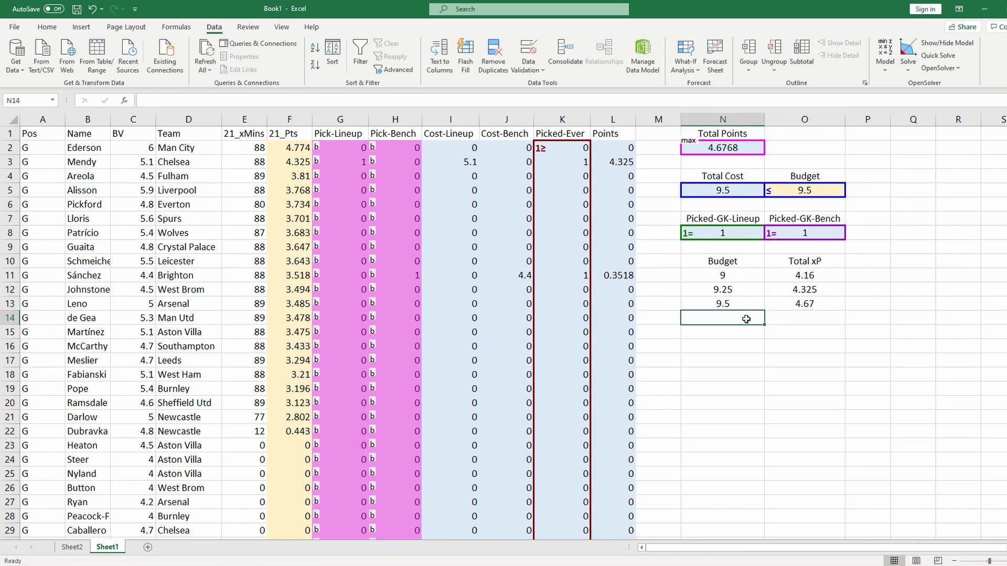
text(9.75)
key(Return)
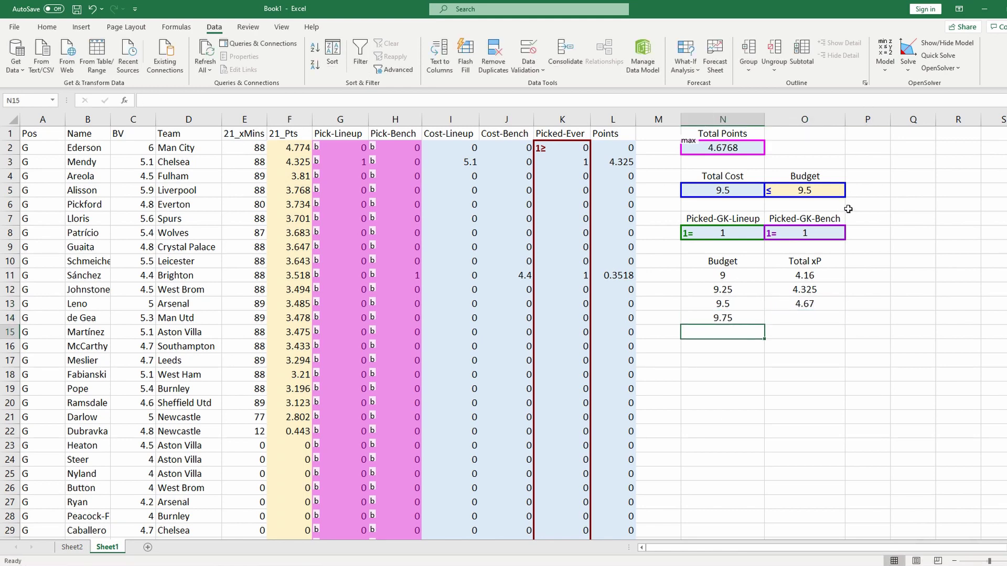
click(838, 191)
text(9.75)
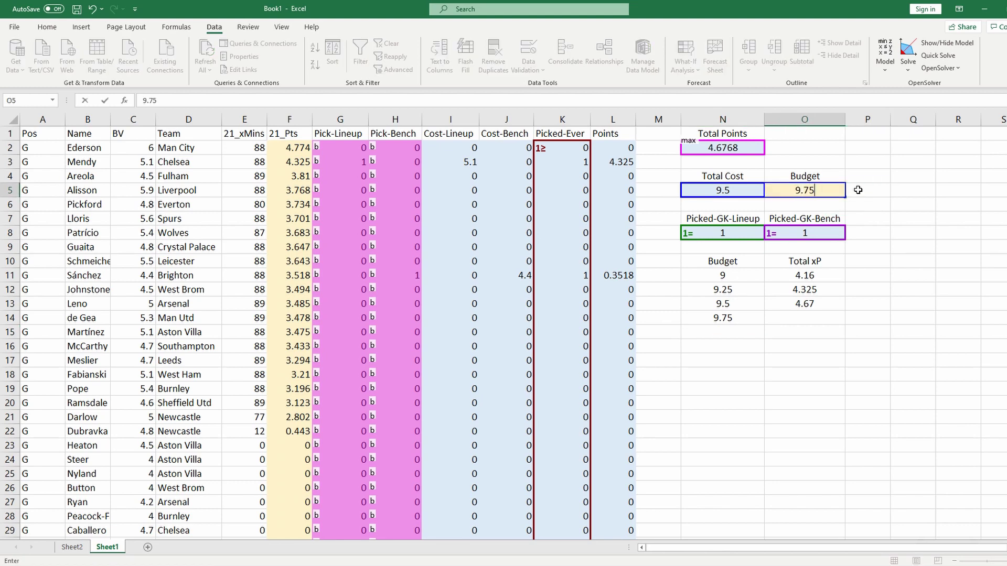
key(Return)
click(907, 55)
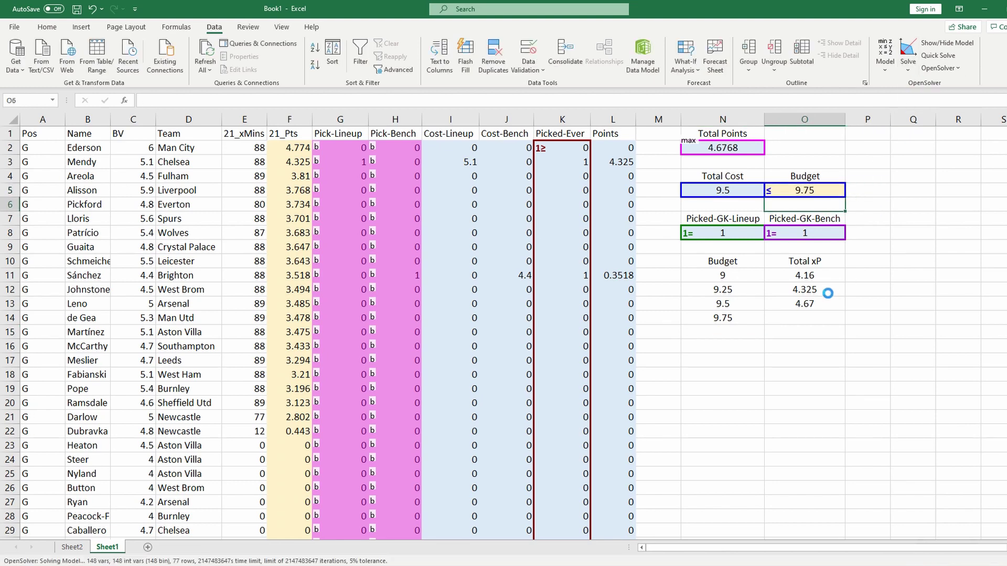
click(798, 317)
text(4.7)
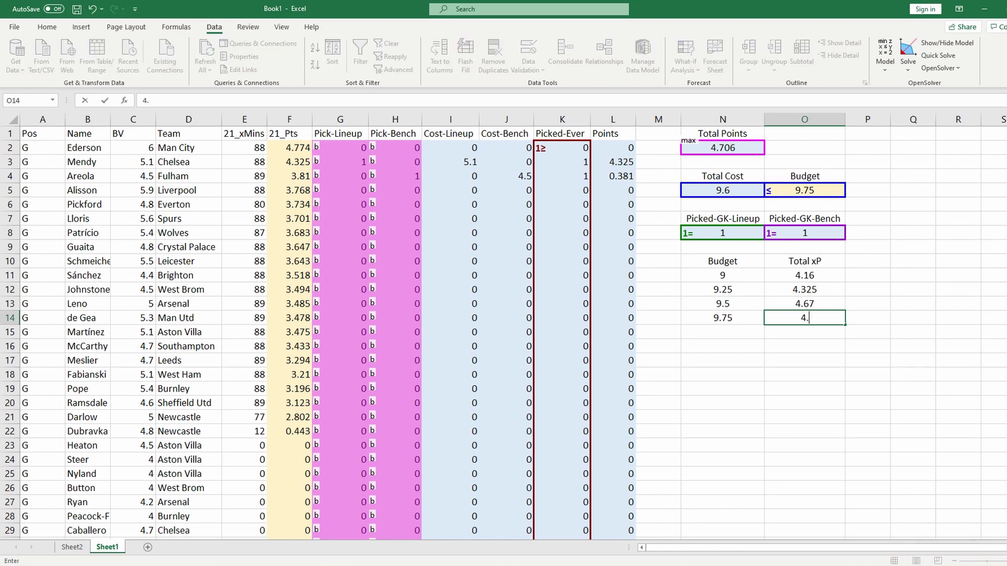
key(Return)
Re-solve at a budget of 10 and record 10 → 4.77.
key(Left)
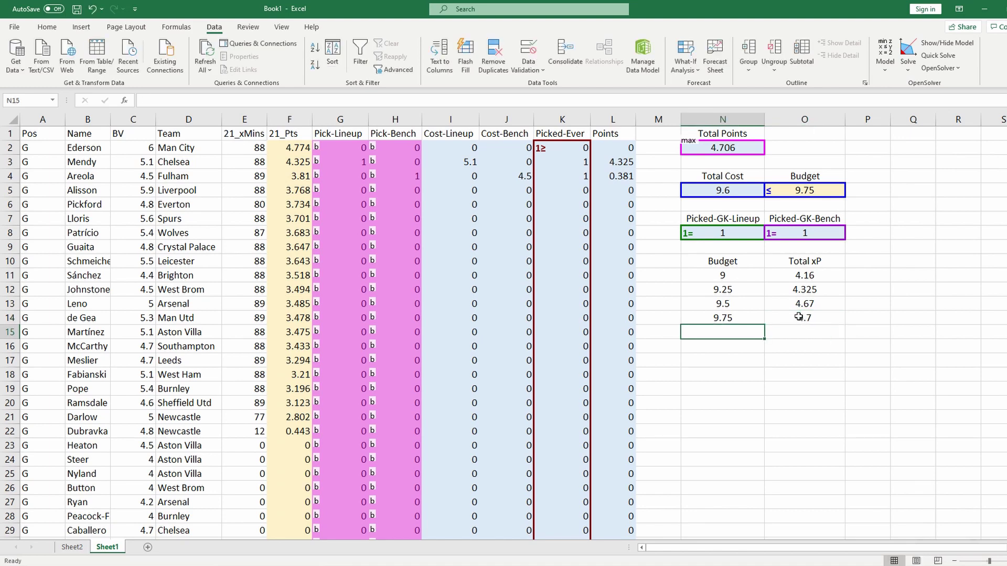
text(10)
key(Return)
click(874, 188)
key(Left)
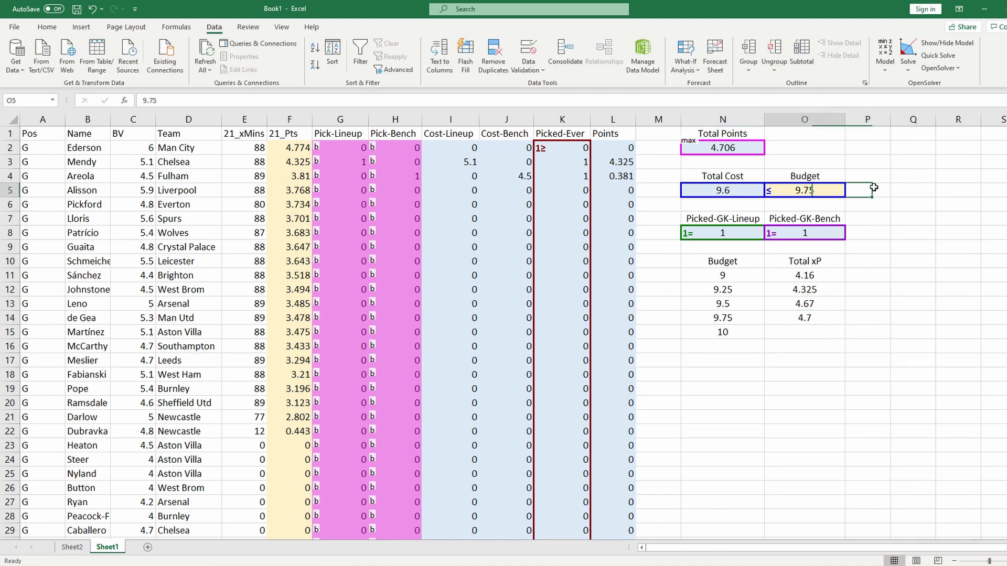
text(10)
key(Return)
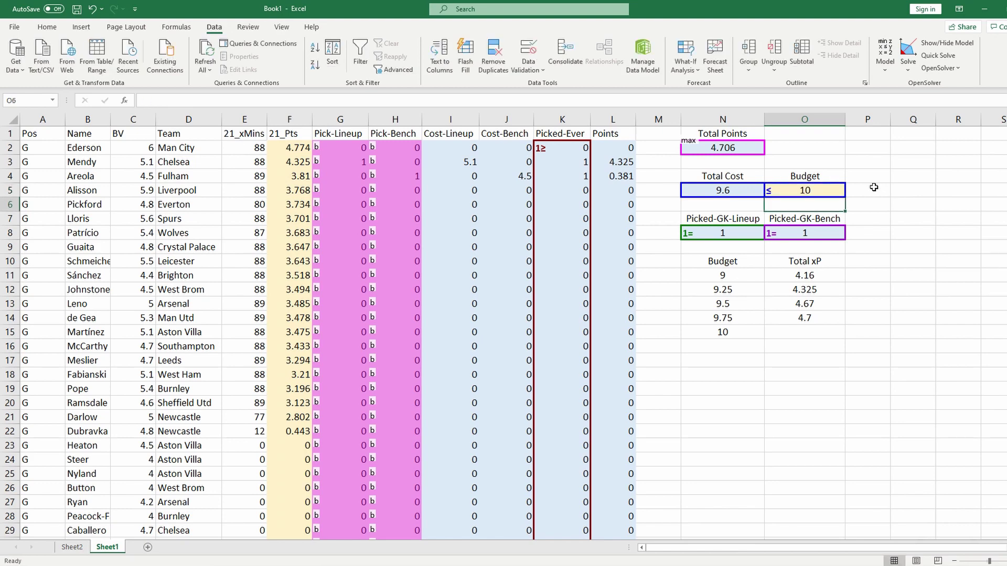
click(908, 55)
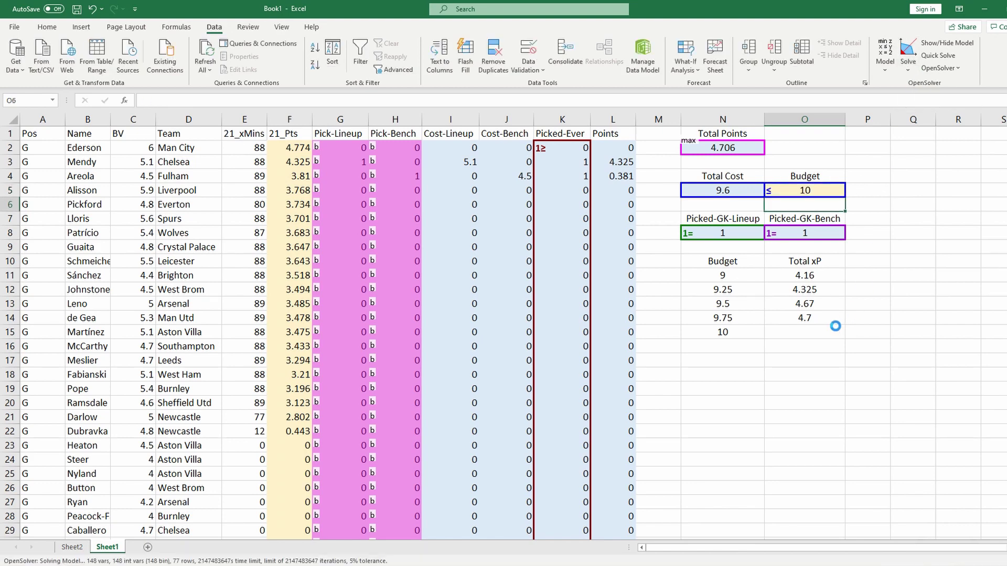
click(801, 332)
text(4.77)
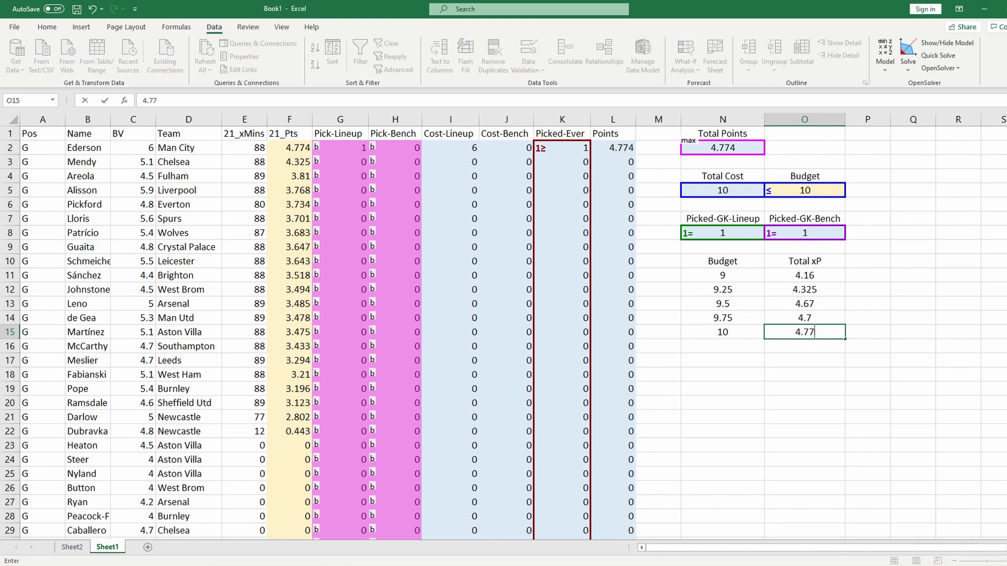
key(Return)
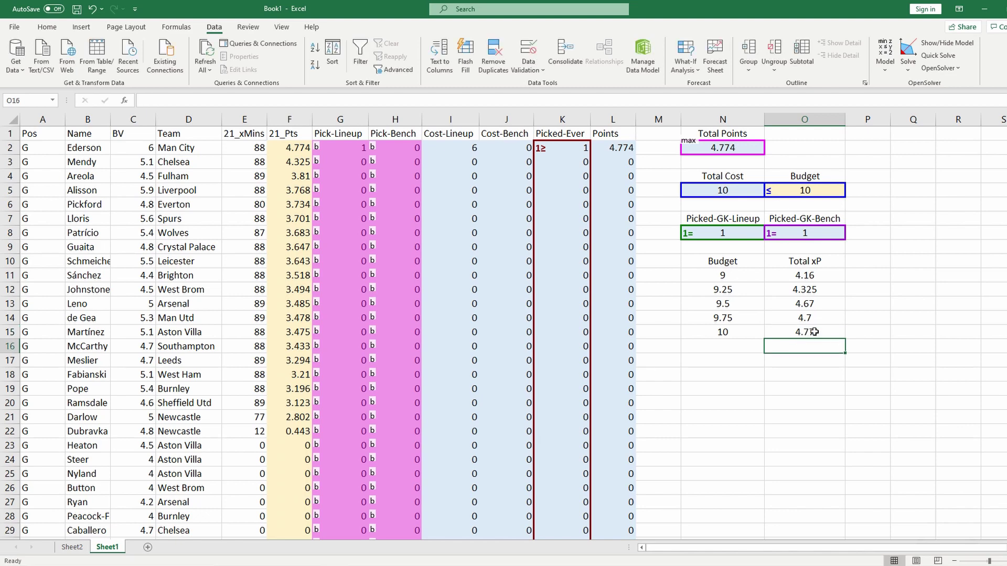
drag(750, 261, 810, 332)
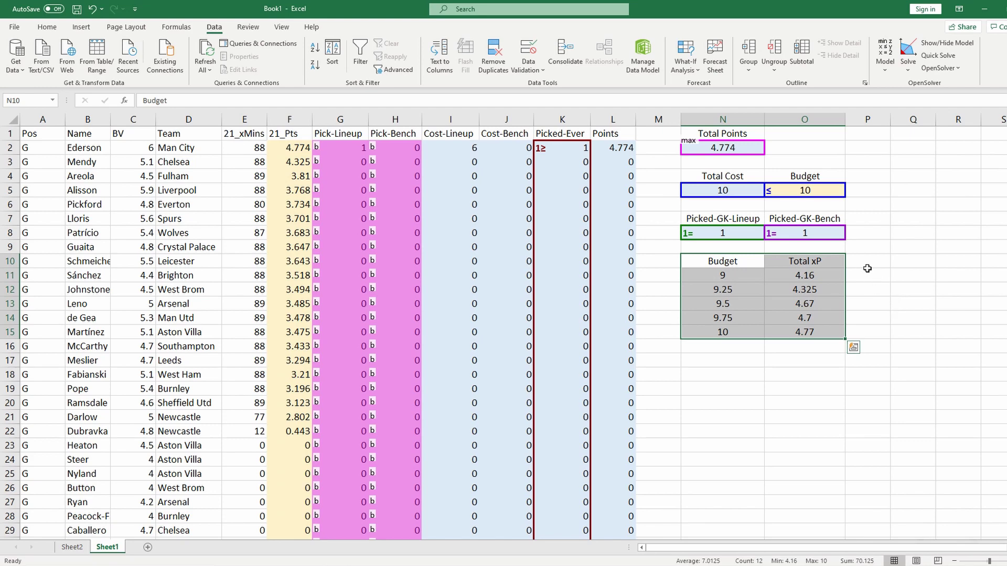
click(869, 278)
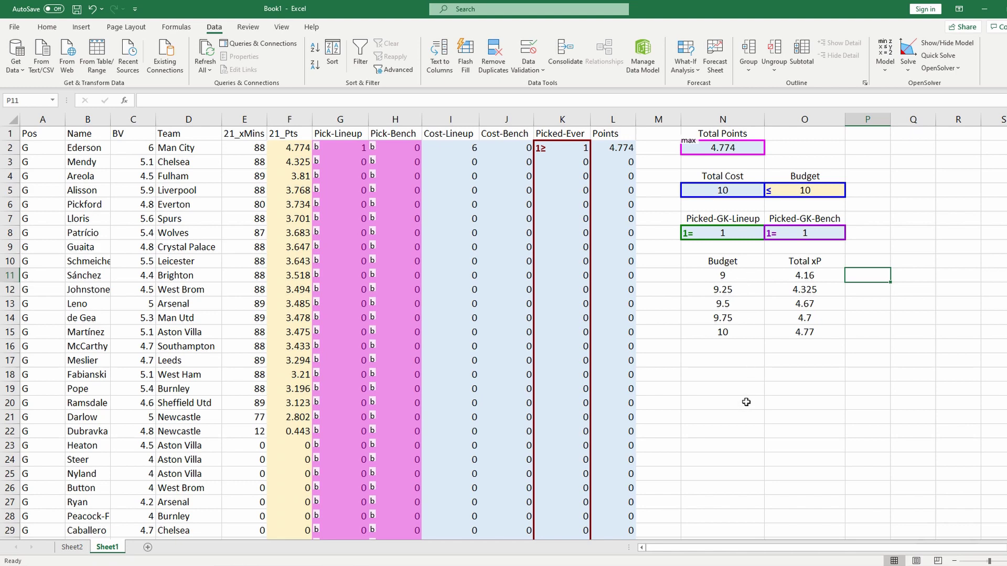
Set the Budget in O5 to 8 and re-solve with OpenSolver.
click(822, 190)
text(8)
click(913, 148)
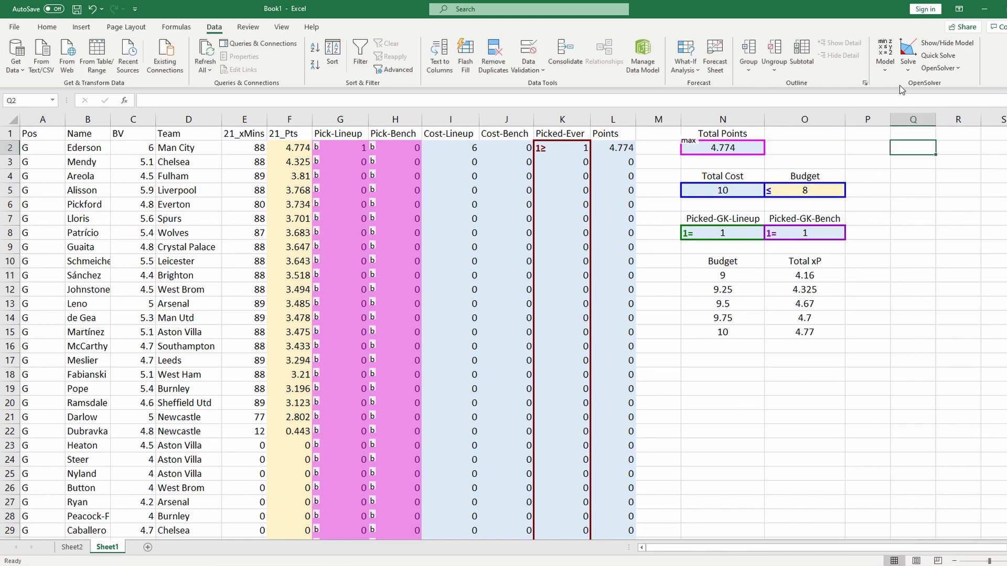
click(907, 57)
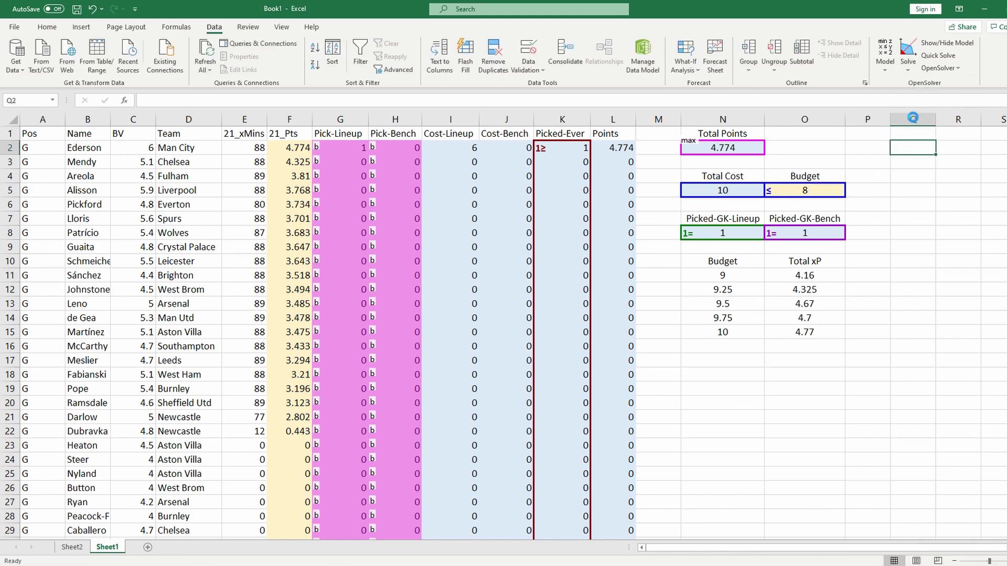
click(754, 156)
click(793, 157)
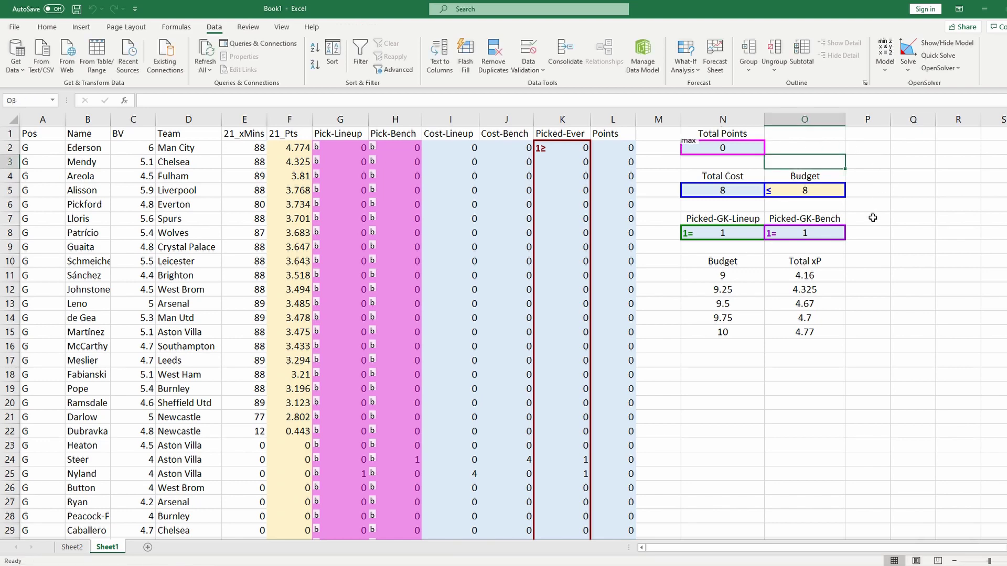
Change the Budget to 8.5 and re-solve the model.
click(819, 191)
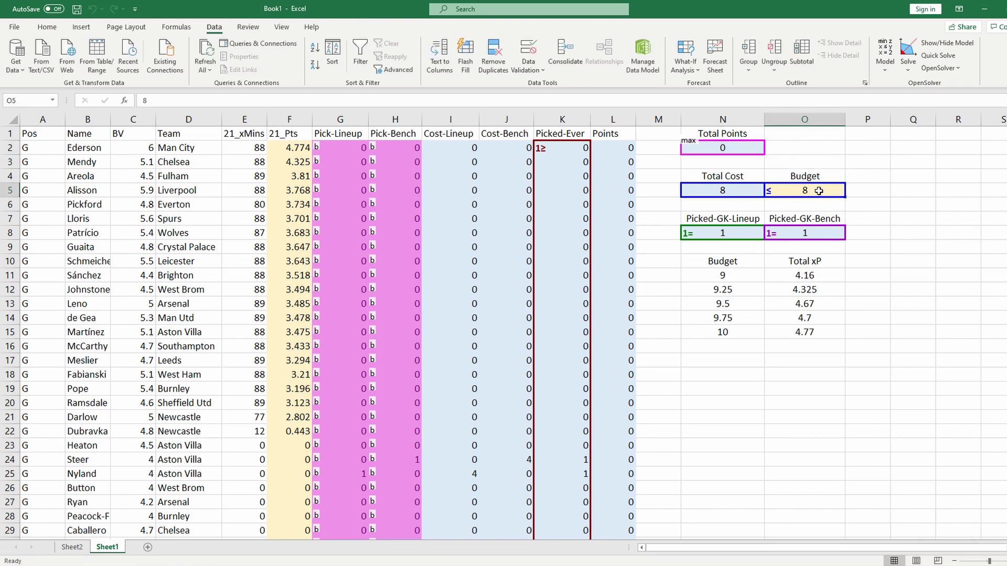
text(8.5)
click(884, 193)
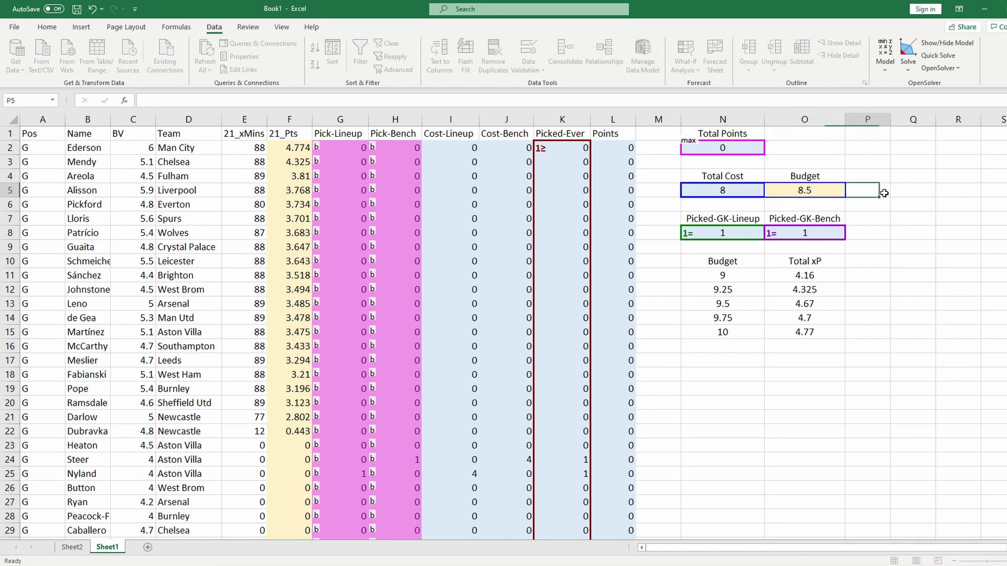
click(886, 69)
click(915, 80)
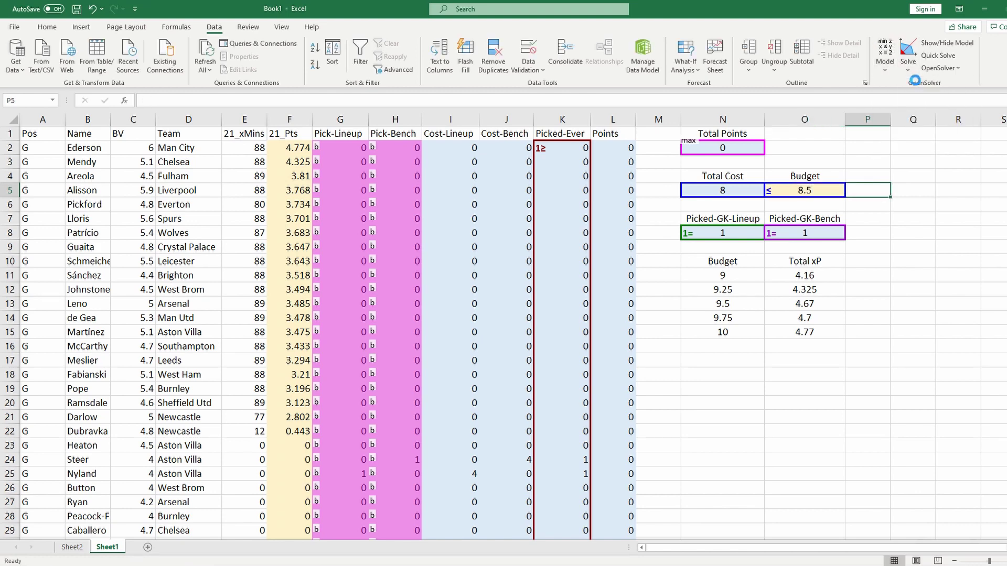
click(905, 180)
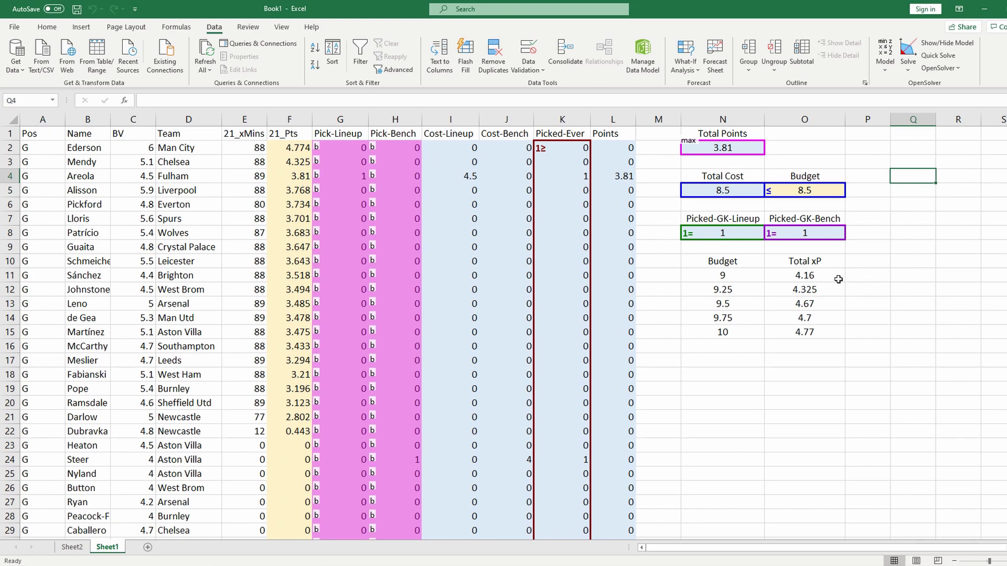
click(714, 275)
click(710, 303)
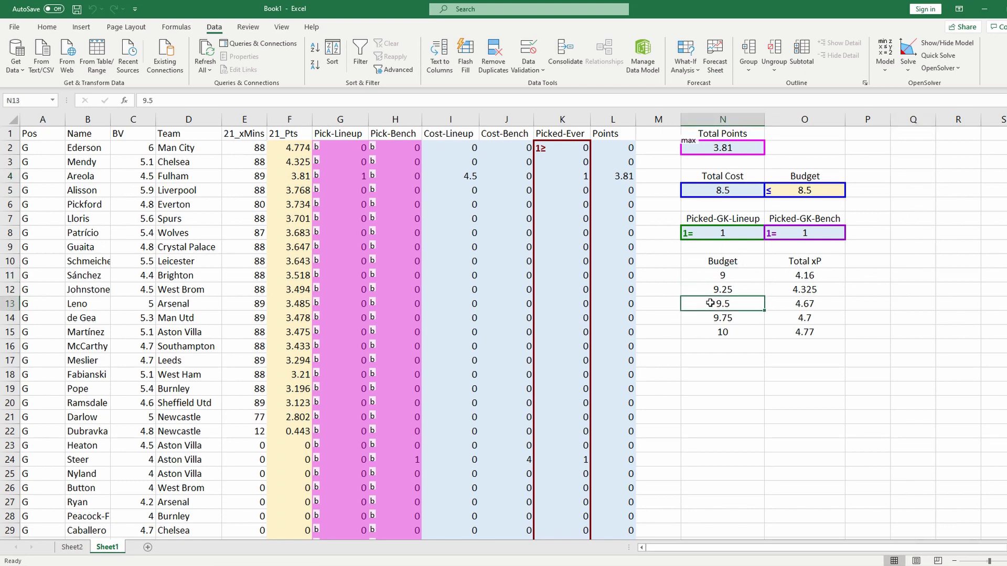
click(817, 275)
click(833, 303)
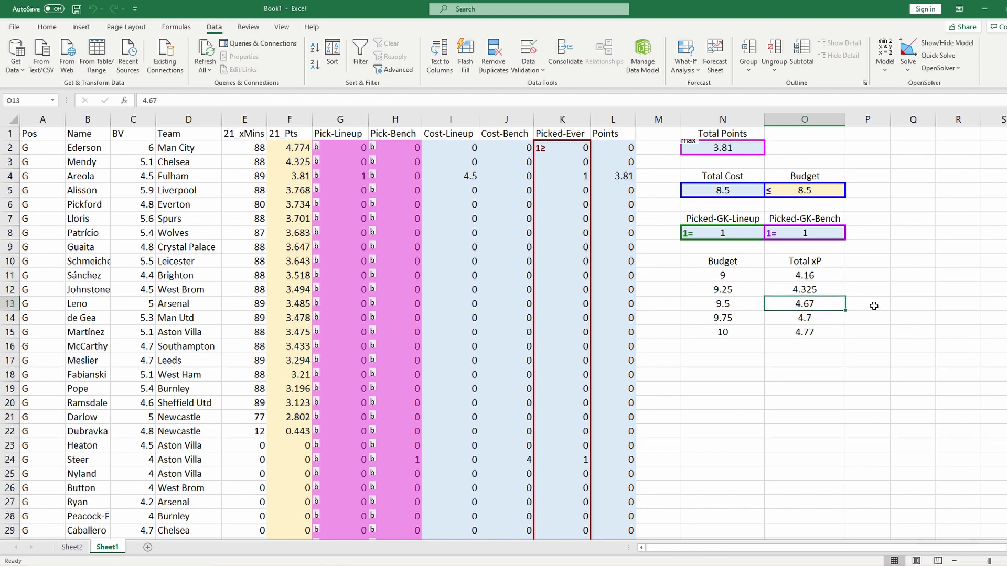
click(753, 305)
click(752, 332)
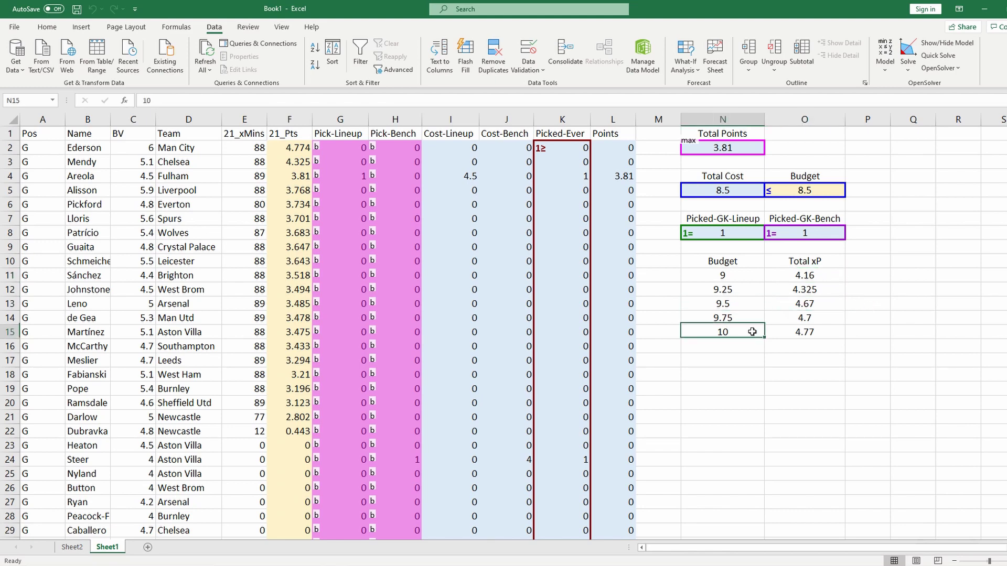
click(820, 309)
click(820, 332)
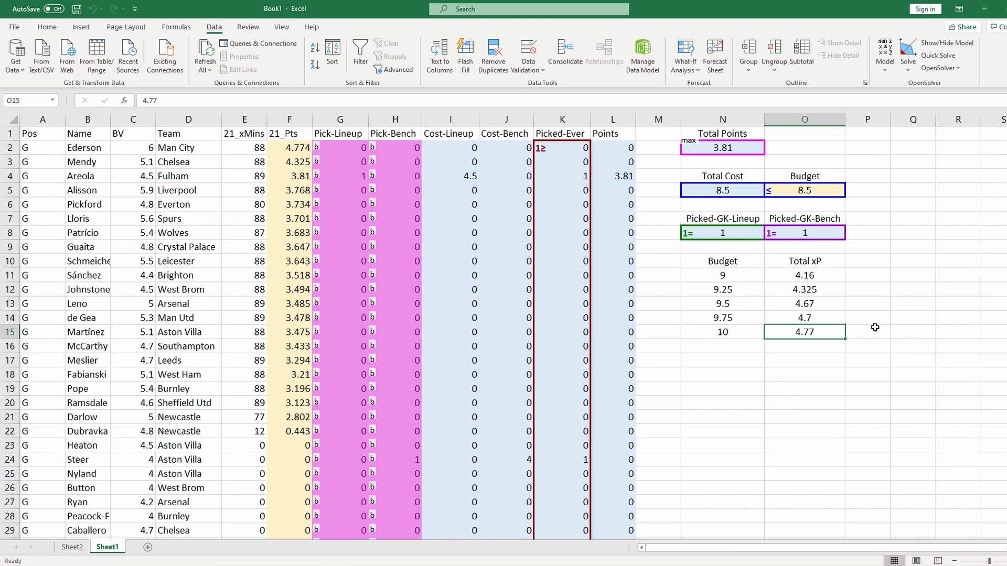
drag(828, 317, 734, 318)
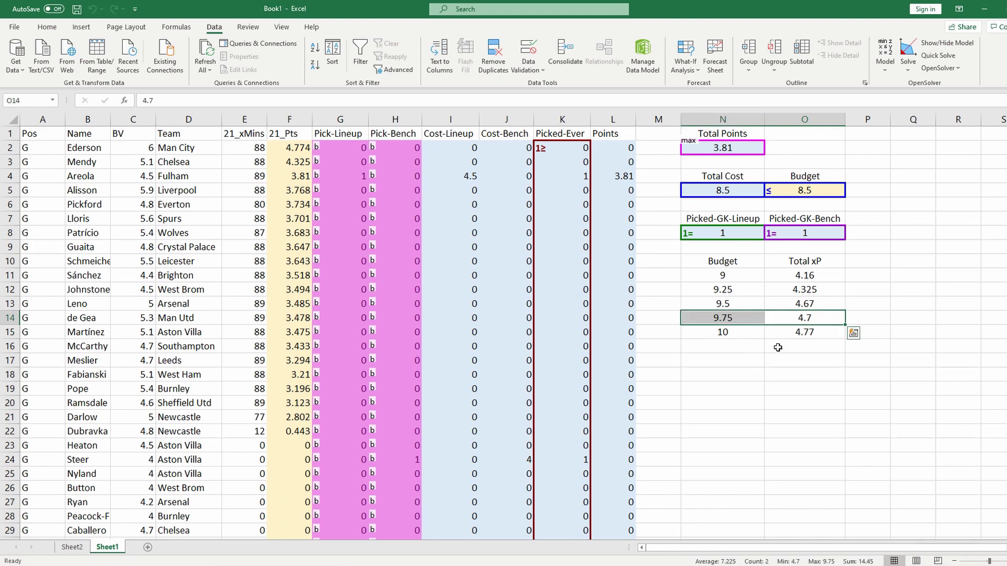
click(793, 335)
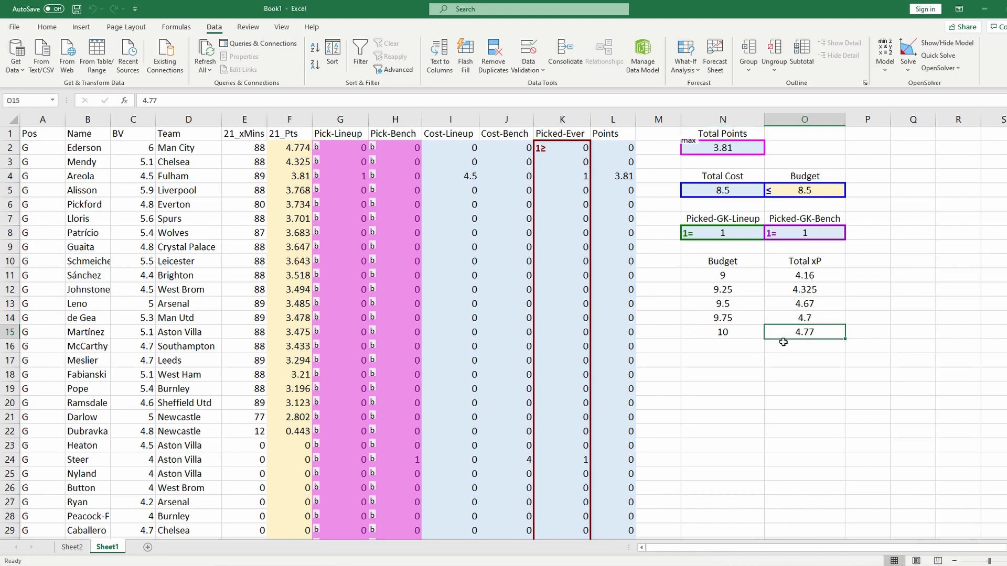
click(749, 354)
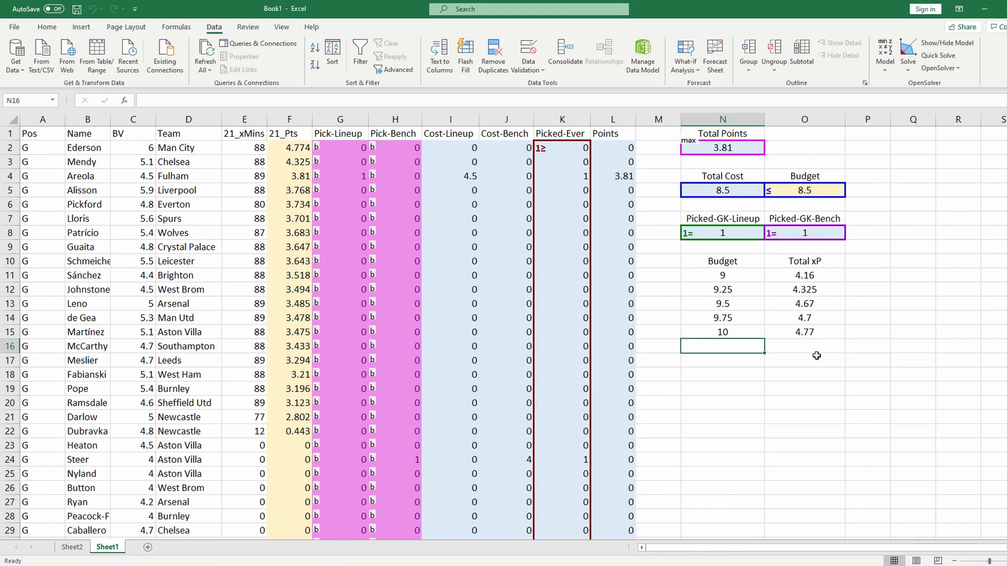
click(820, 304)
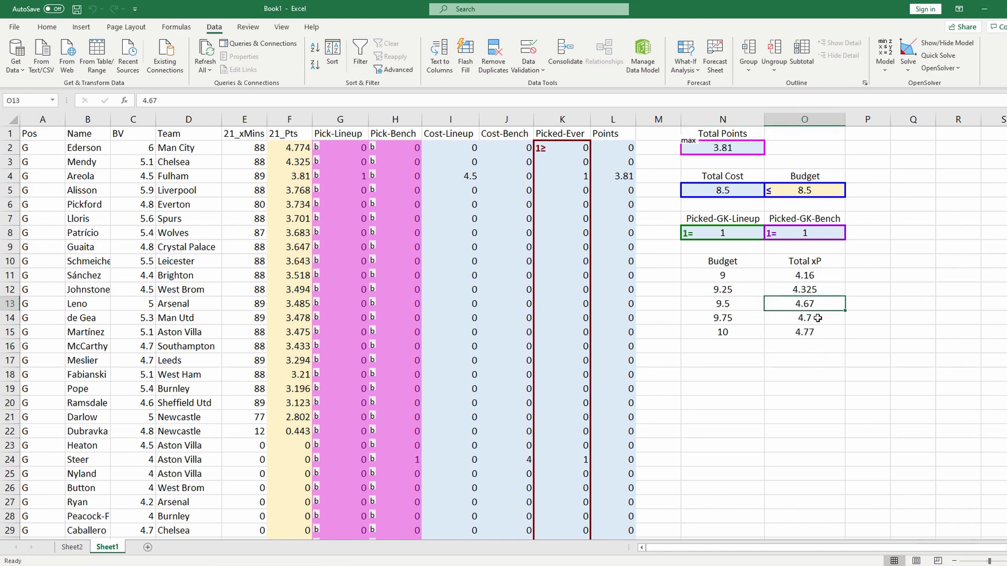
click(818, 318)
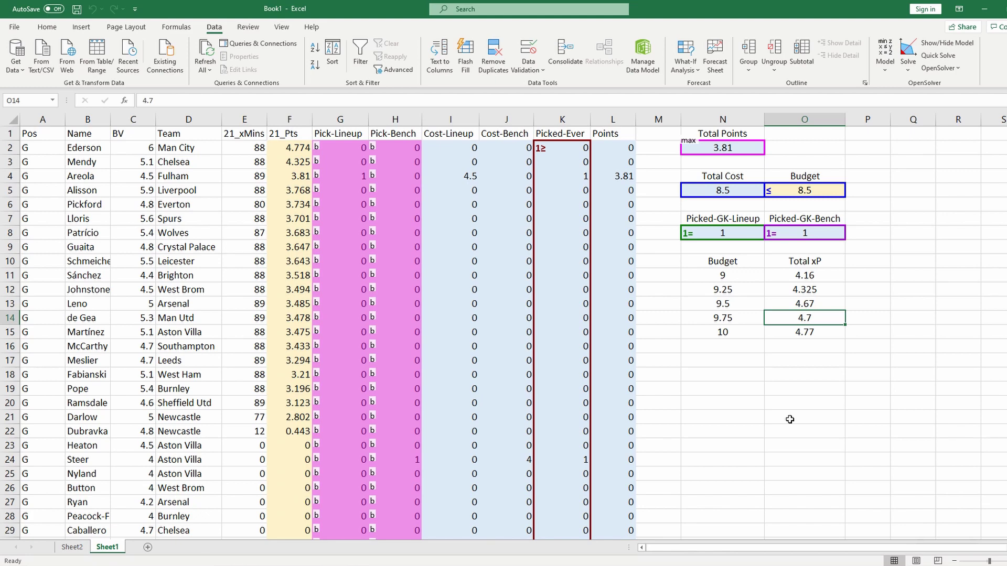
drag(741, 309, 788, 306)
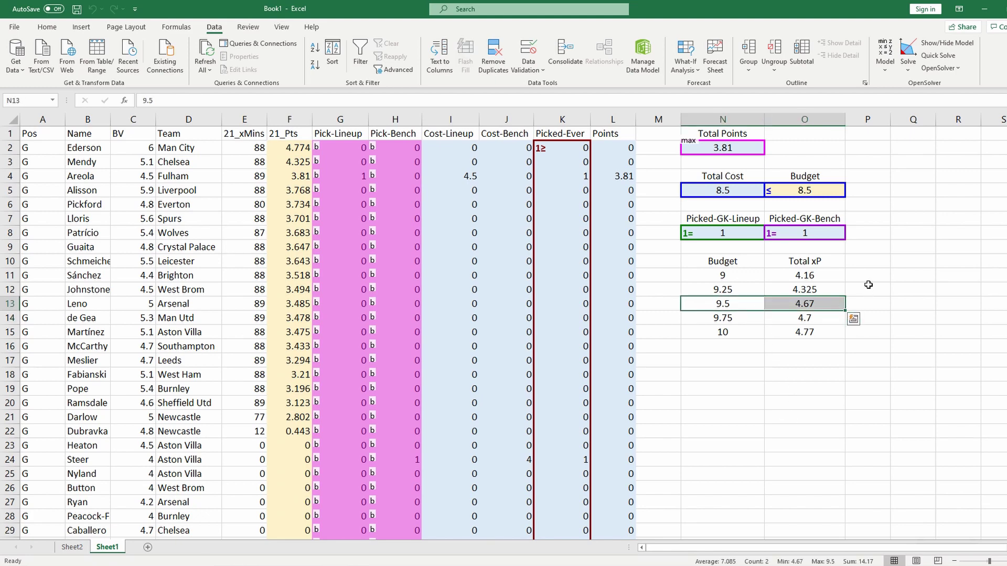
Set the budget in O5 to 9.5 and re-solve the model with OpenSolver.
click(875, 191)
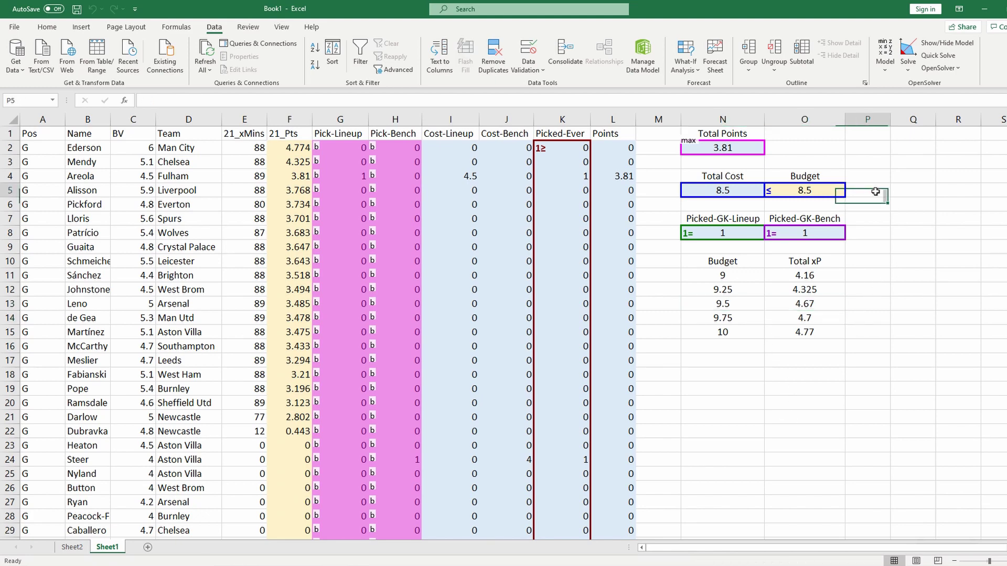
key(Left)
text(9.)
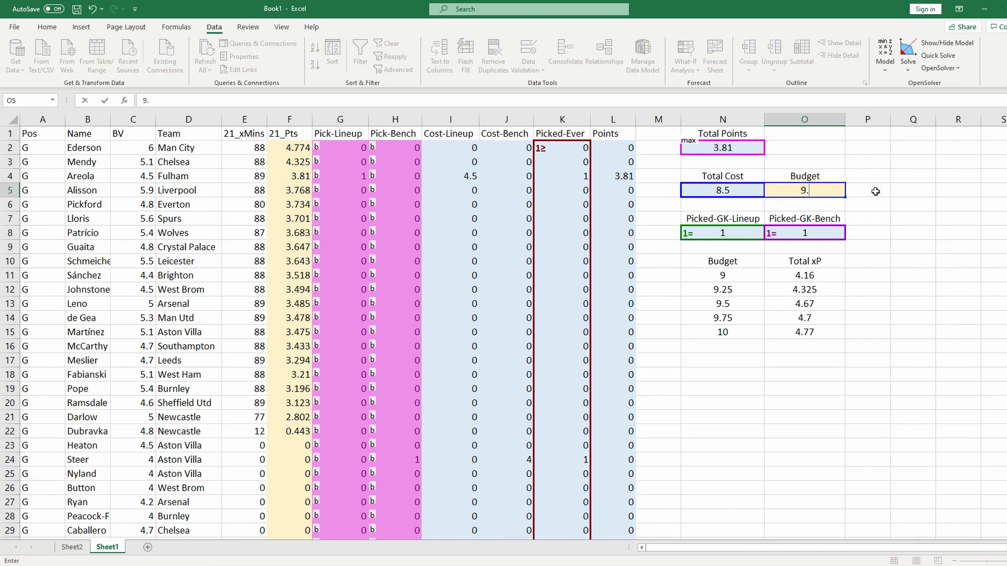
text(5)
key(Return)
click(908, 67)
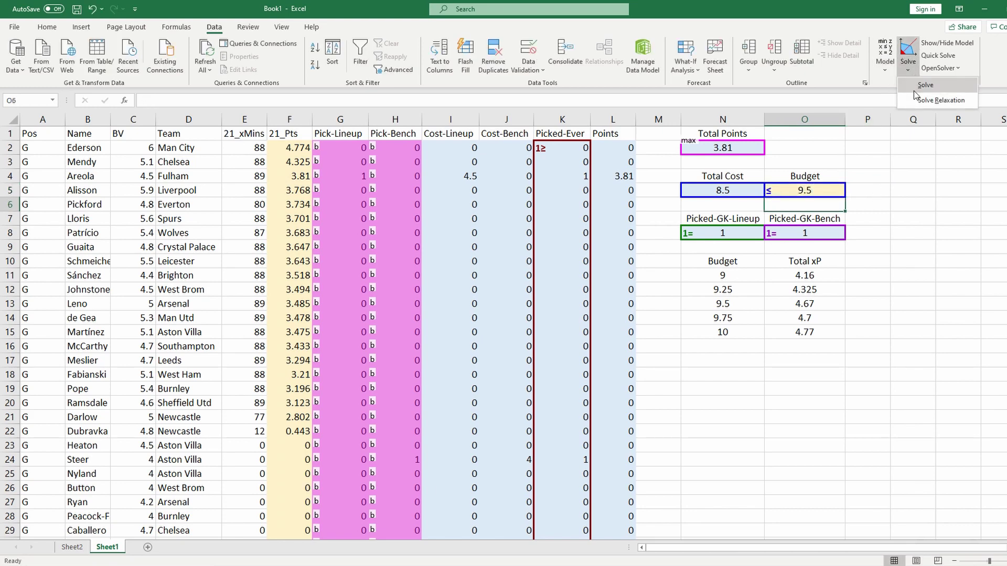
click(914, 91)
Inspect the lineup and bench cost formulas for the chosen starter and backup keepers.
click(455, 167)
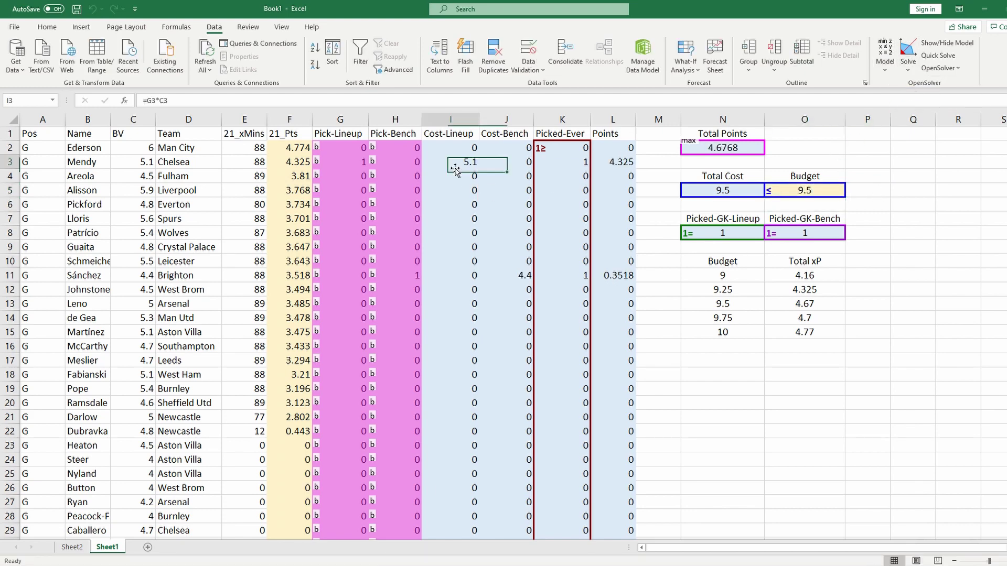
click(501, 275)
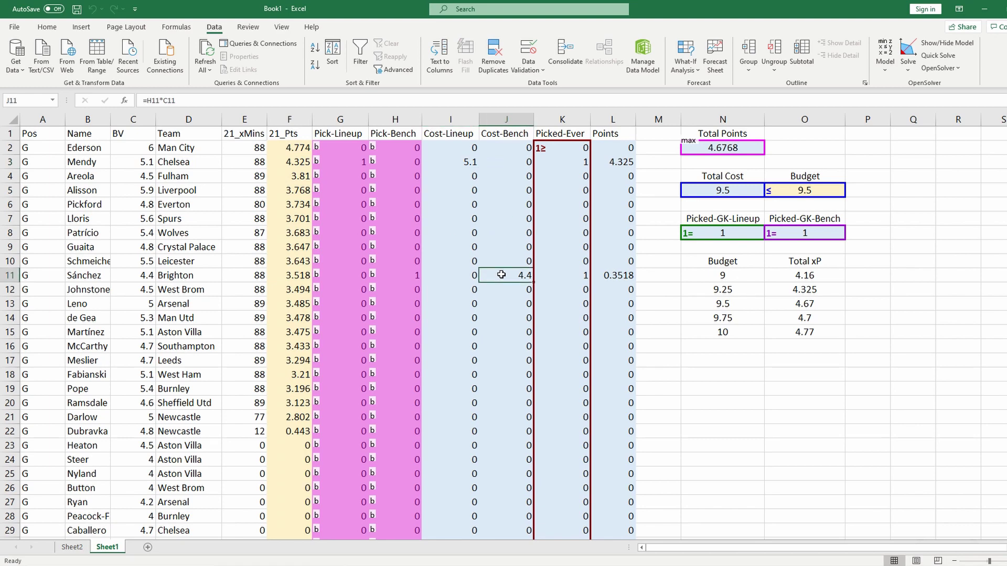
click(415, 281)
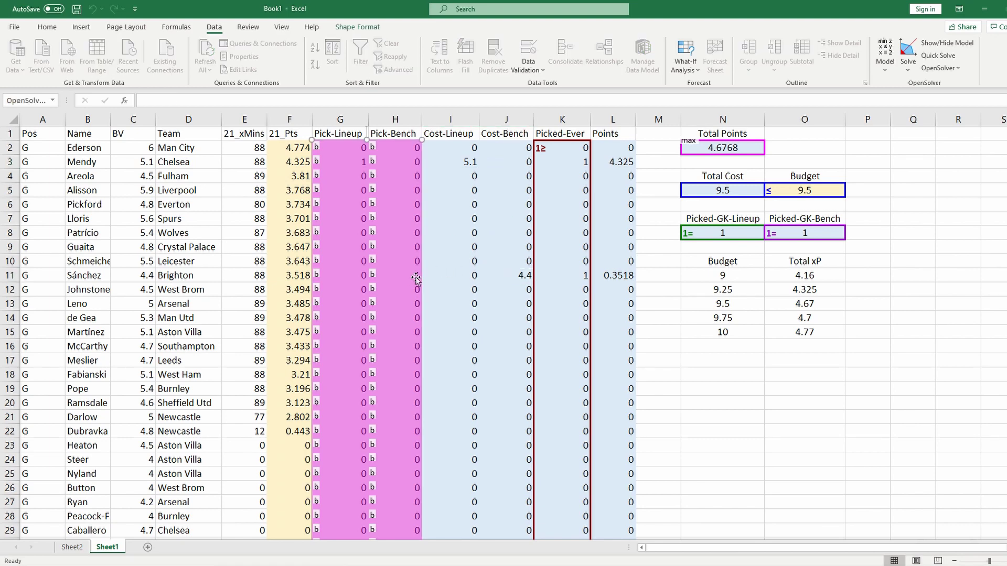
click(448, 269)
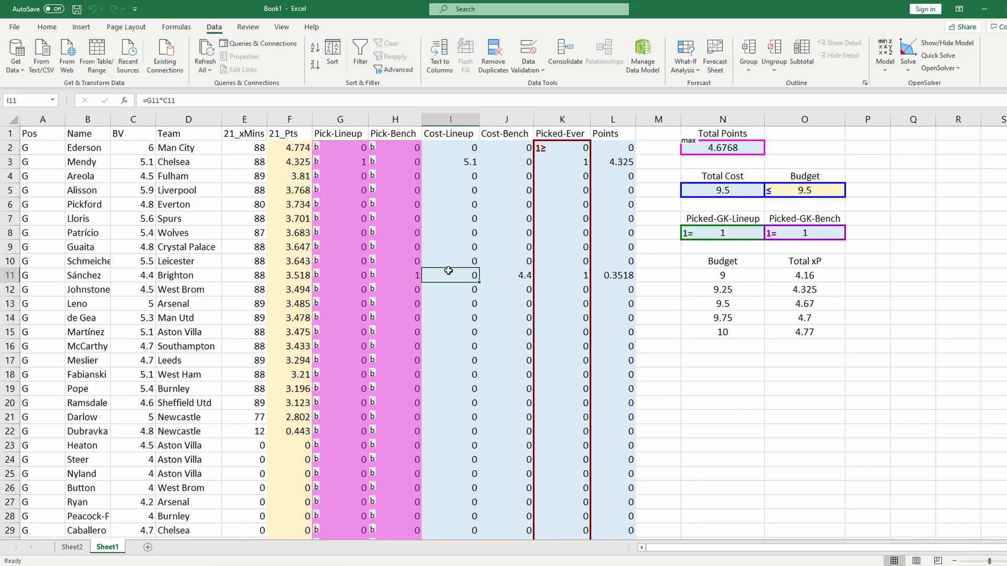
click(888, 65)
Hide the model markings and move the bench pick from row 11 (H11=0) to the Everton keeper (H6=1).
click(963, 44)
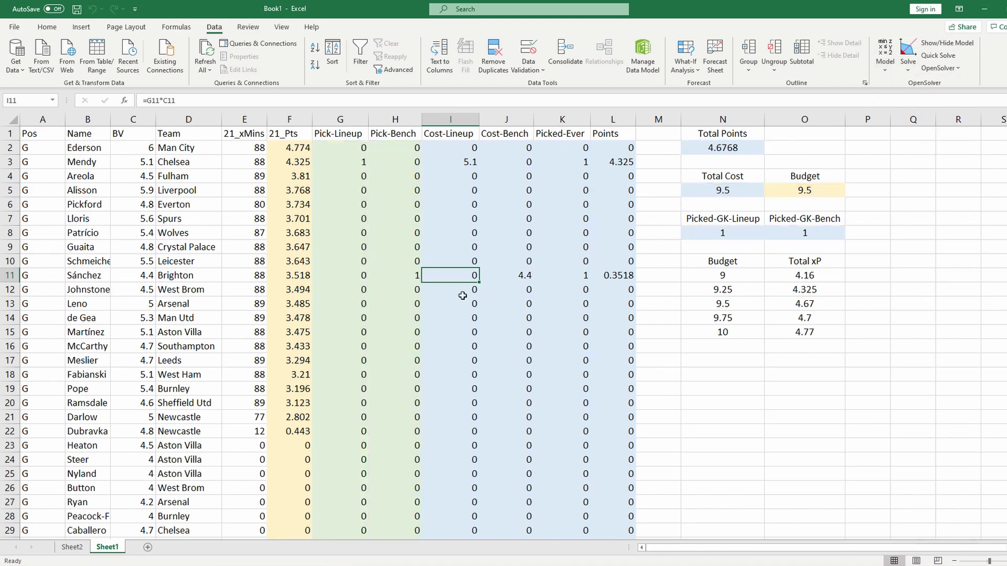
click(392, 274)
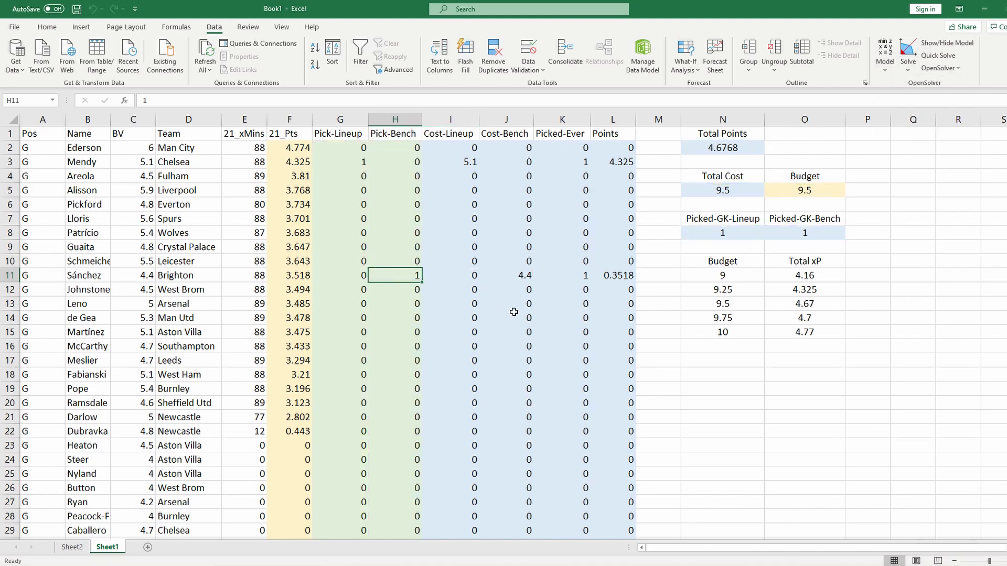
key(Left)
key(Left)
key(Left)
key(Left)
key(Left)
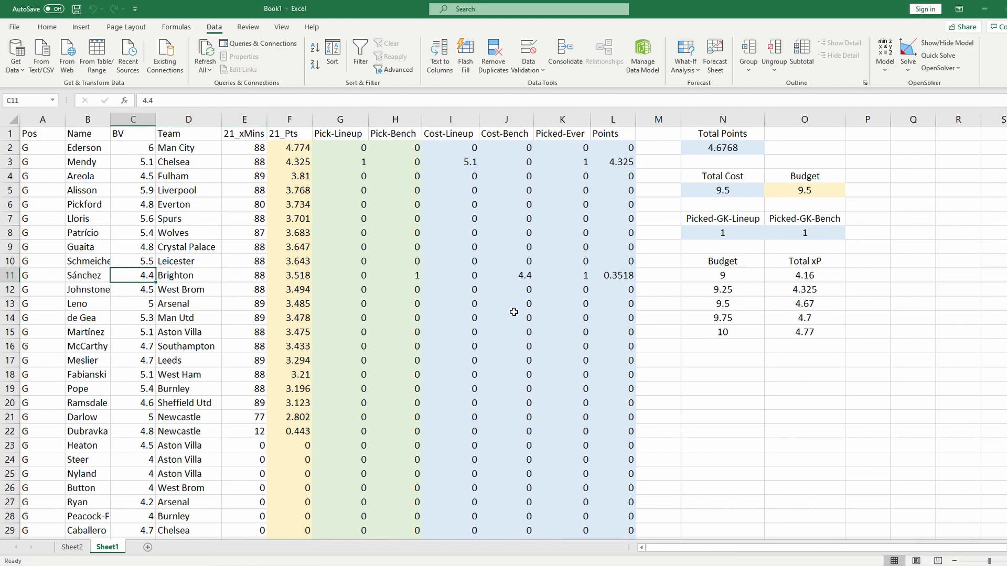
key(Right)
key(Right)
key(Right)
key(Right)
key(Right)
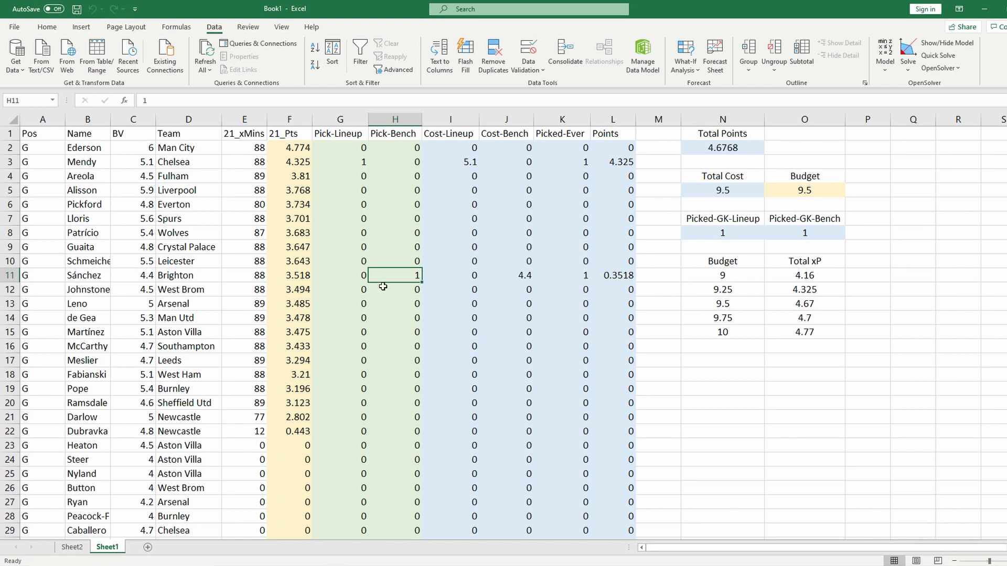
text(0)
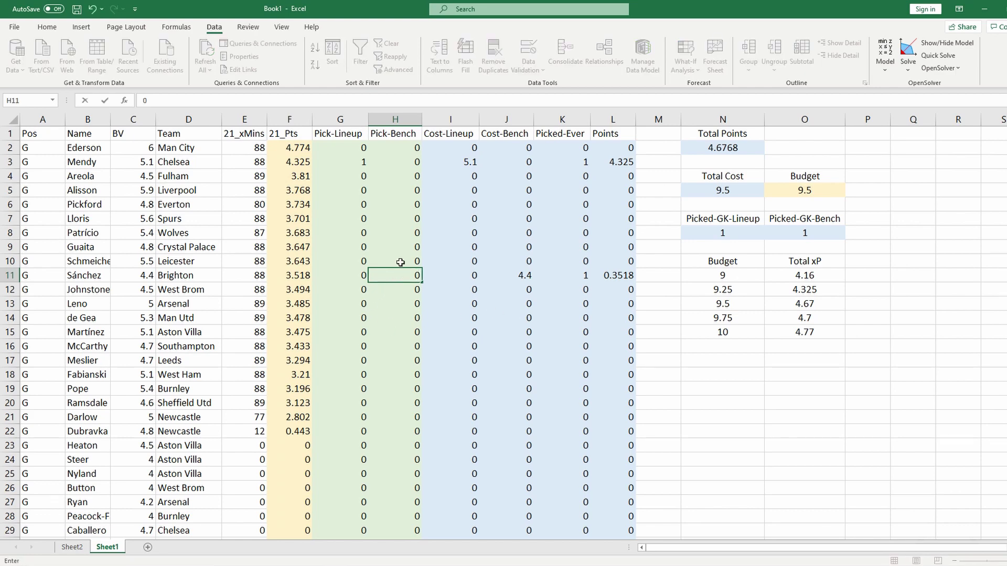
key(Up)
key(Up)
key(BackSpace)
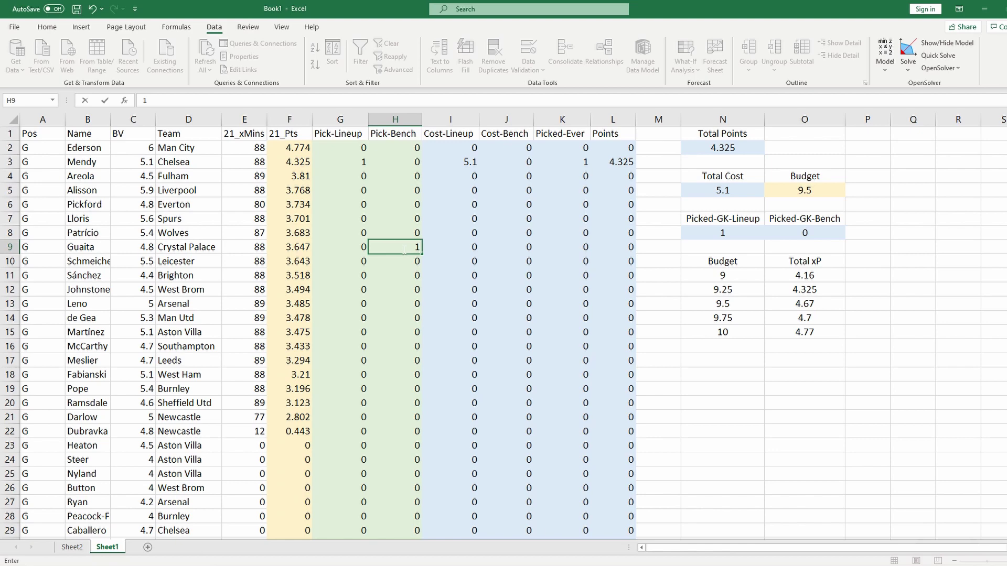
key(Escape)
key(Up)
key(Up)
key(Up)
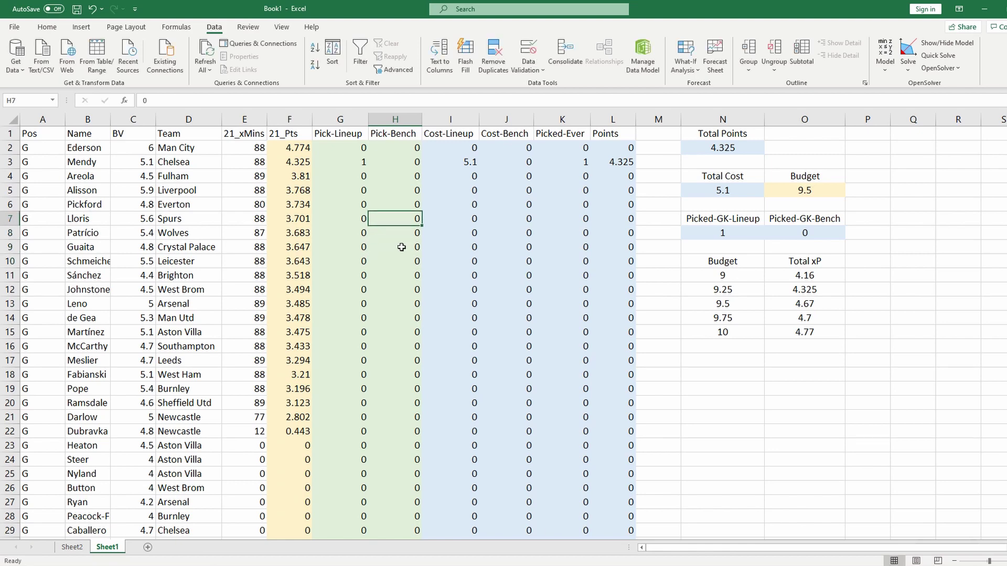
text(1)
key(Return)
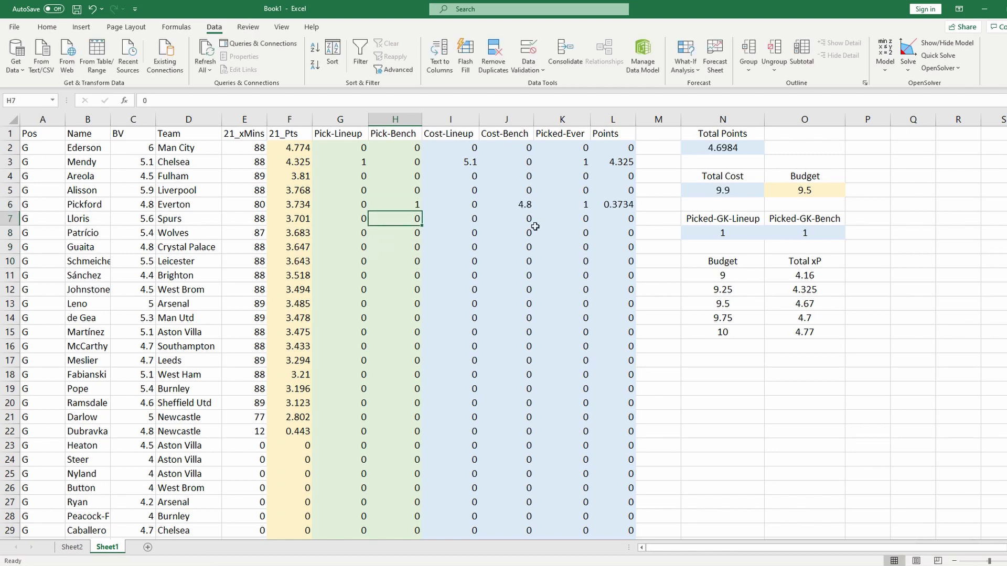
With cost now 9.9 over budget, swap the starter from Chelsea (G3=0) to Fulham (G4=1).
click(733, 186)
click(792, 191)
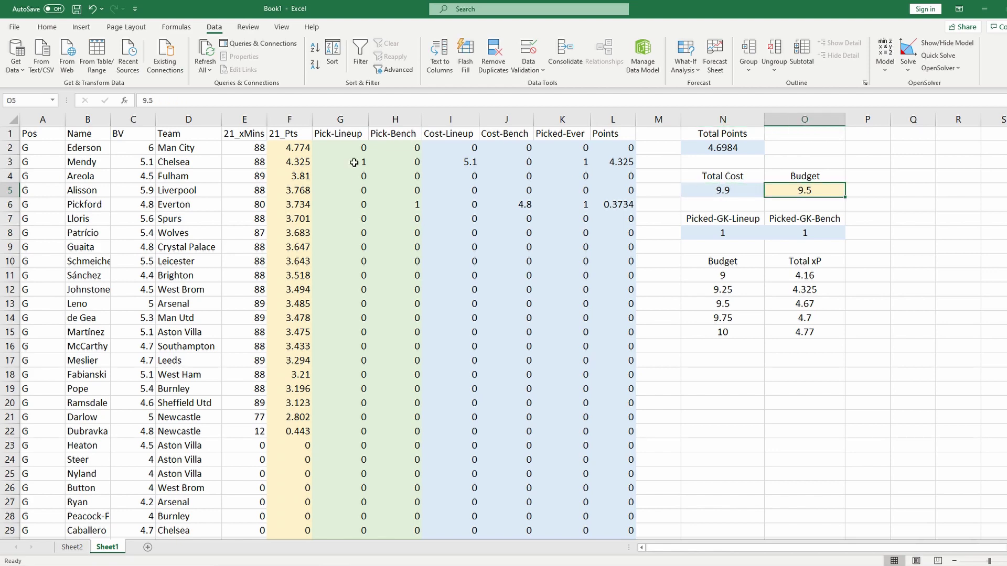
click(354, 162)
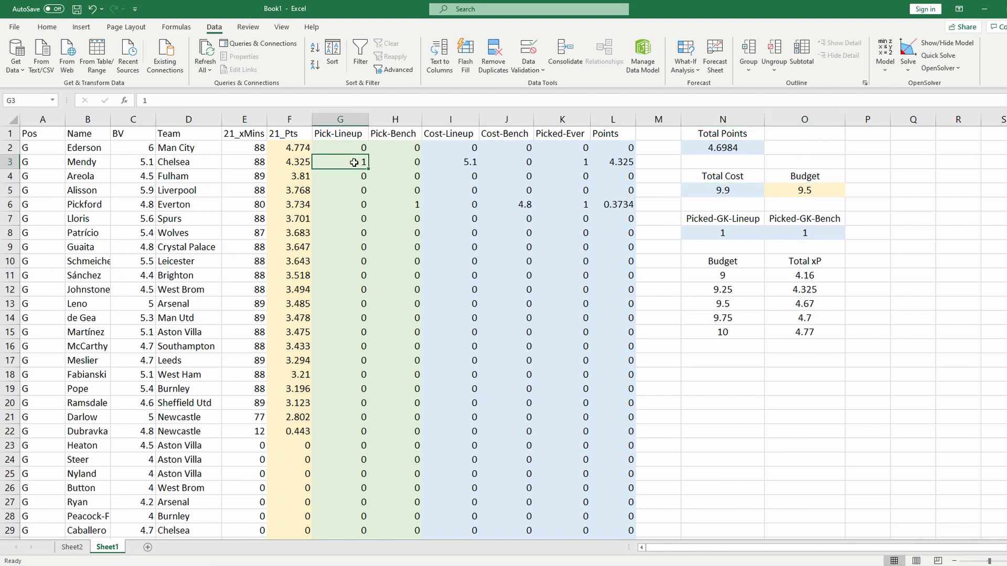
text(0)
key(Return)
text(1)
key(Return)
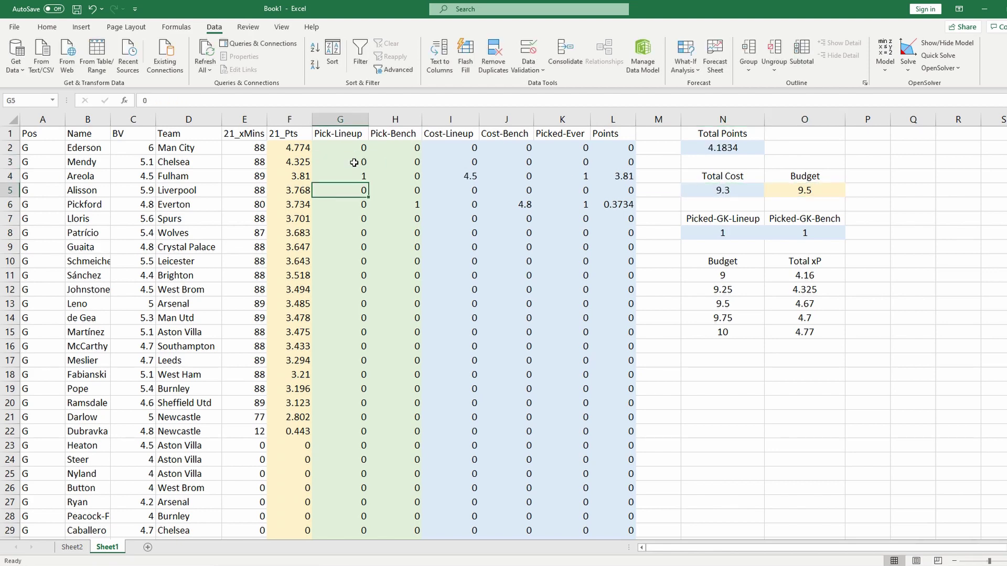
Compare the new 9.3 cost and 4.1834 points against the 9.5 budget result.
click(741, 194)
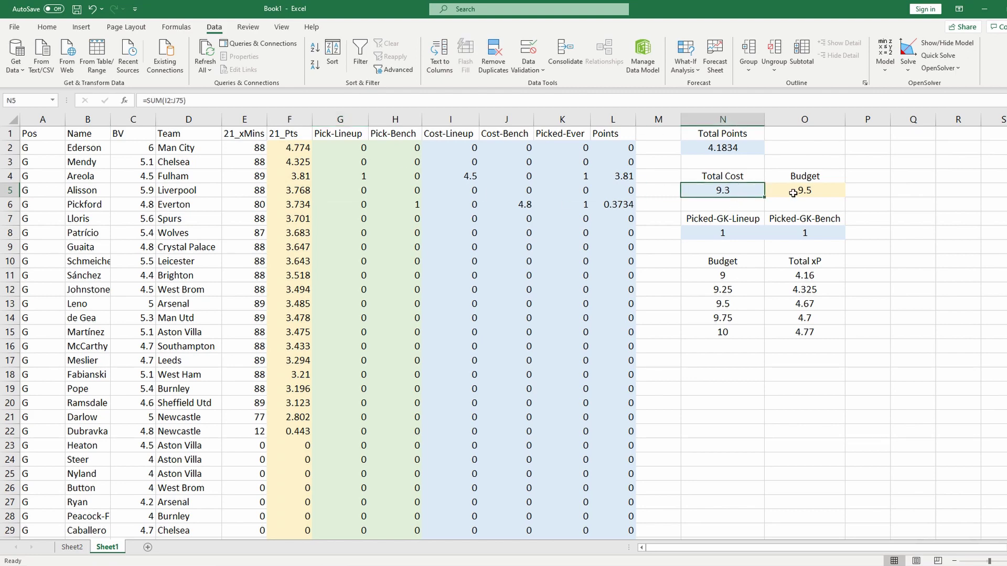
click(739, 146)
drag(793, 304, 750, 304)
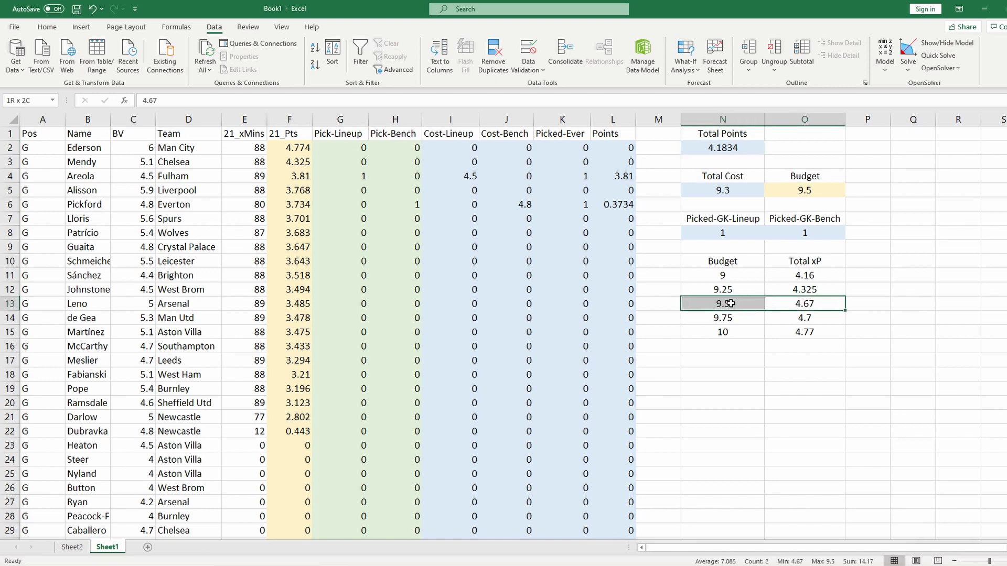
click(838, 150)
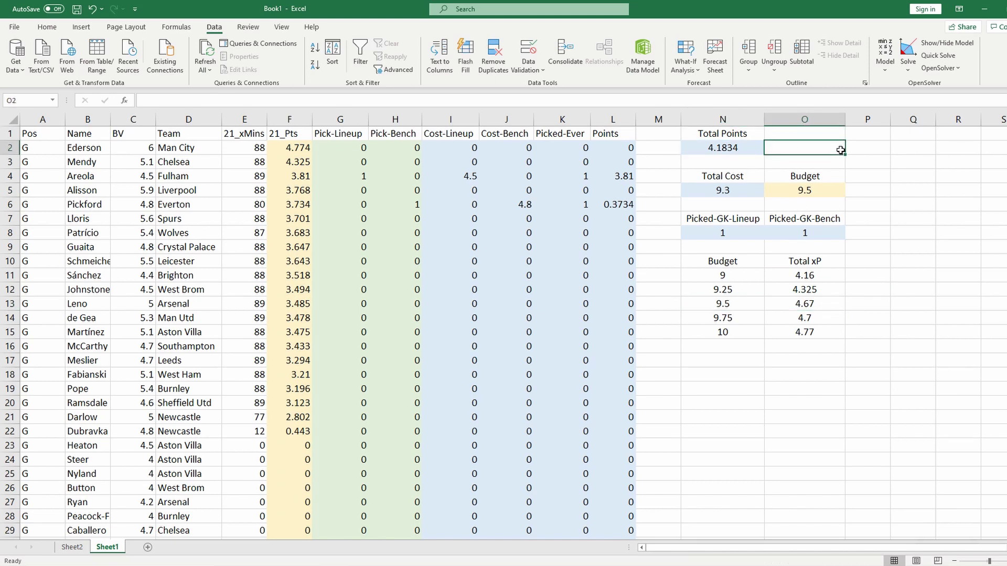
click(603, 148)
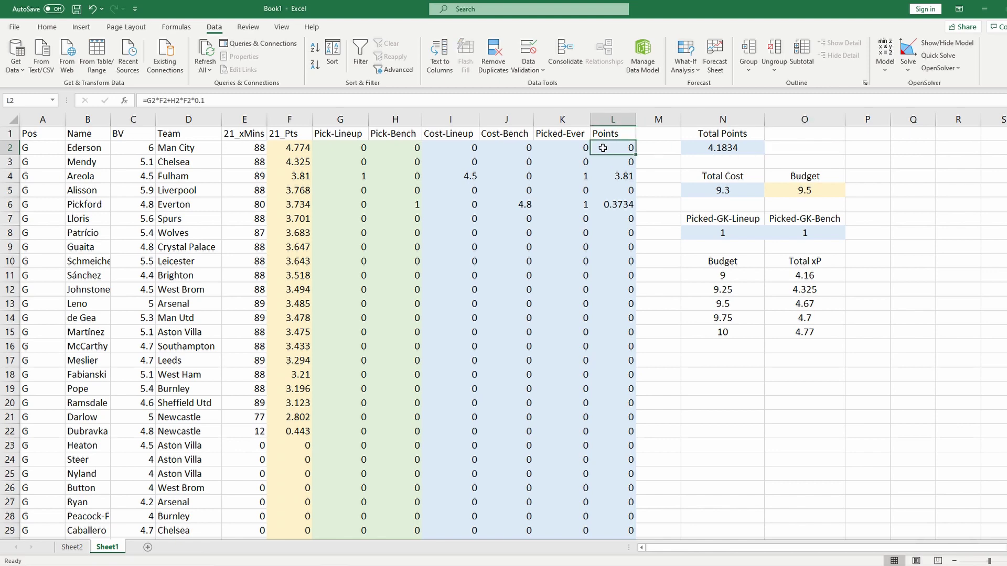